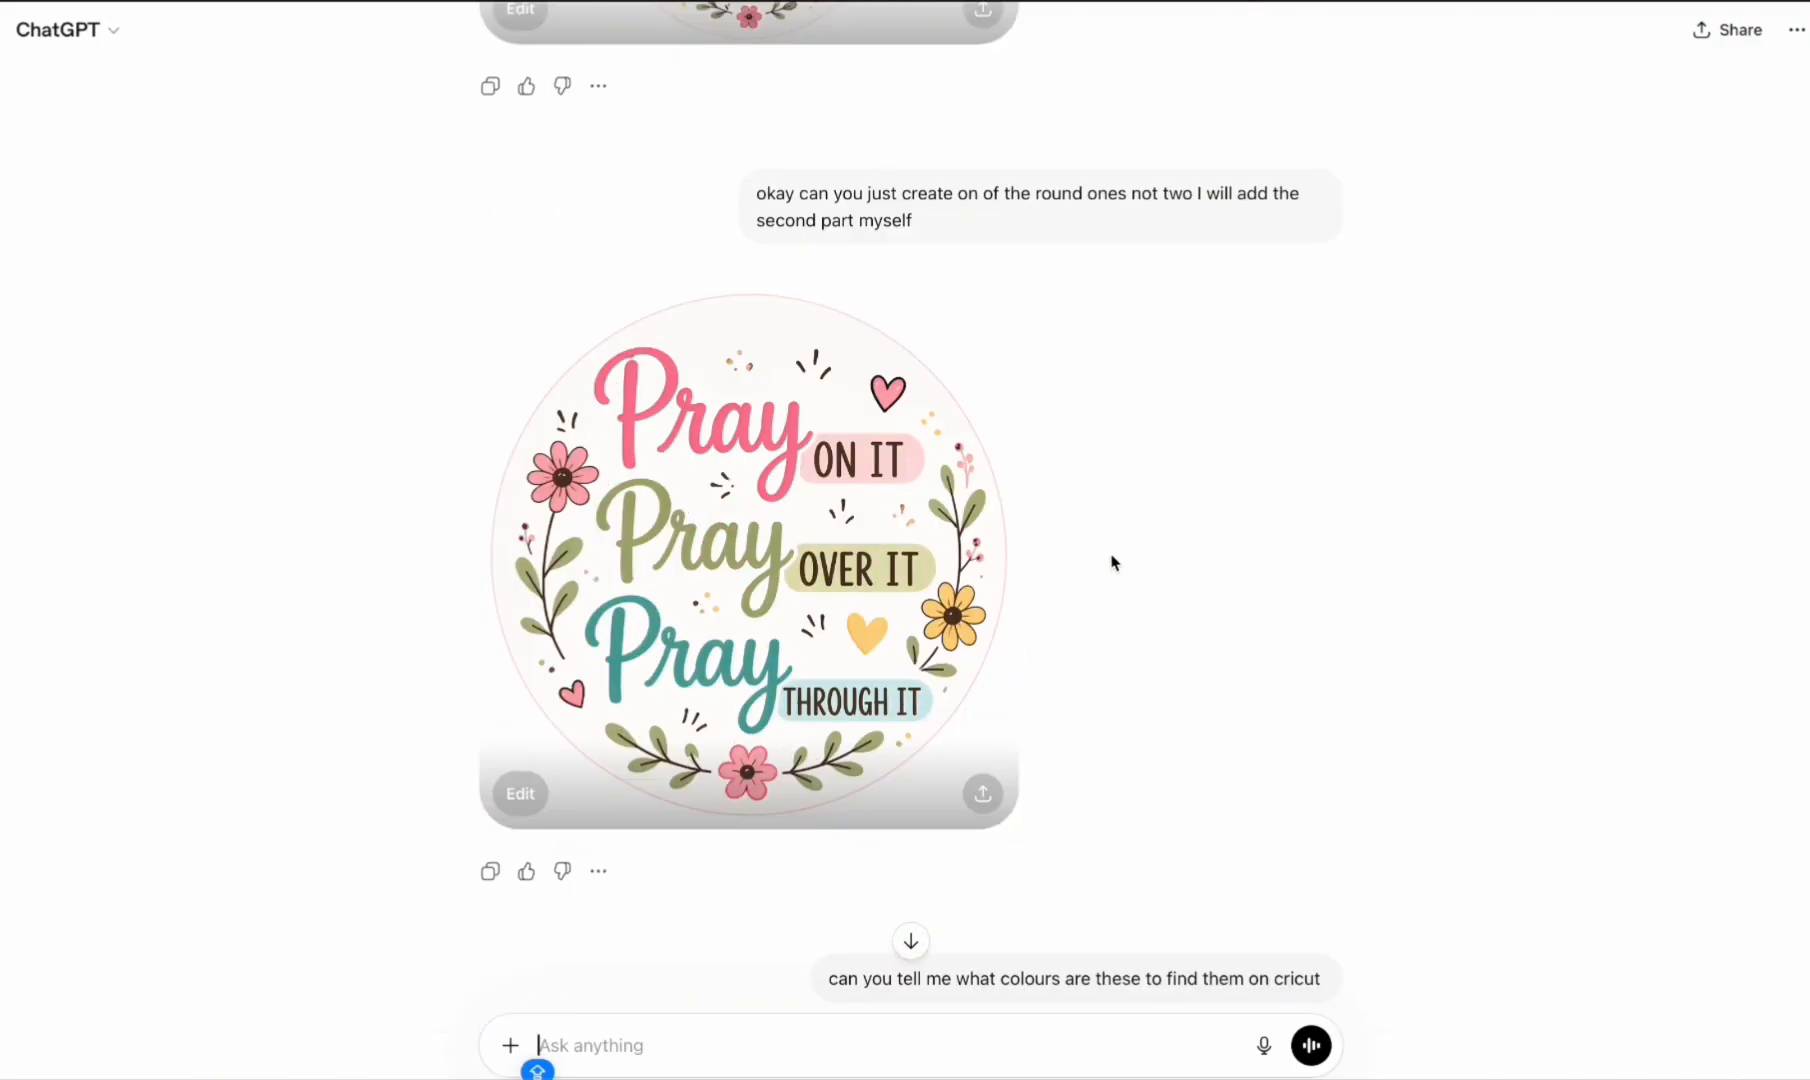
pyautogui.click(983, 793)
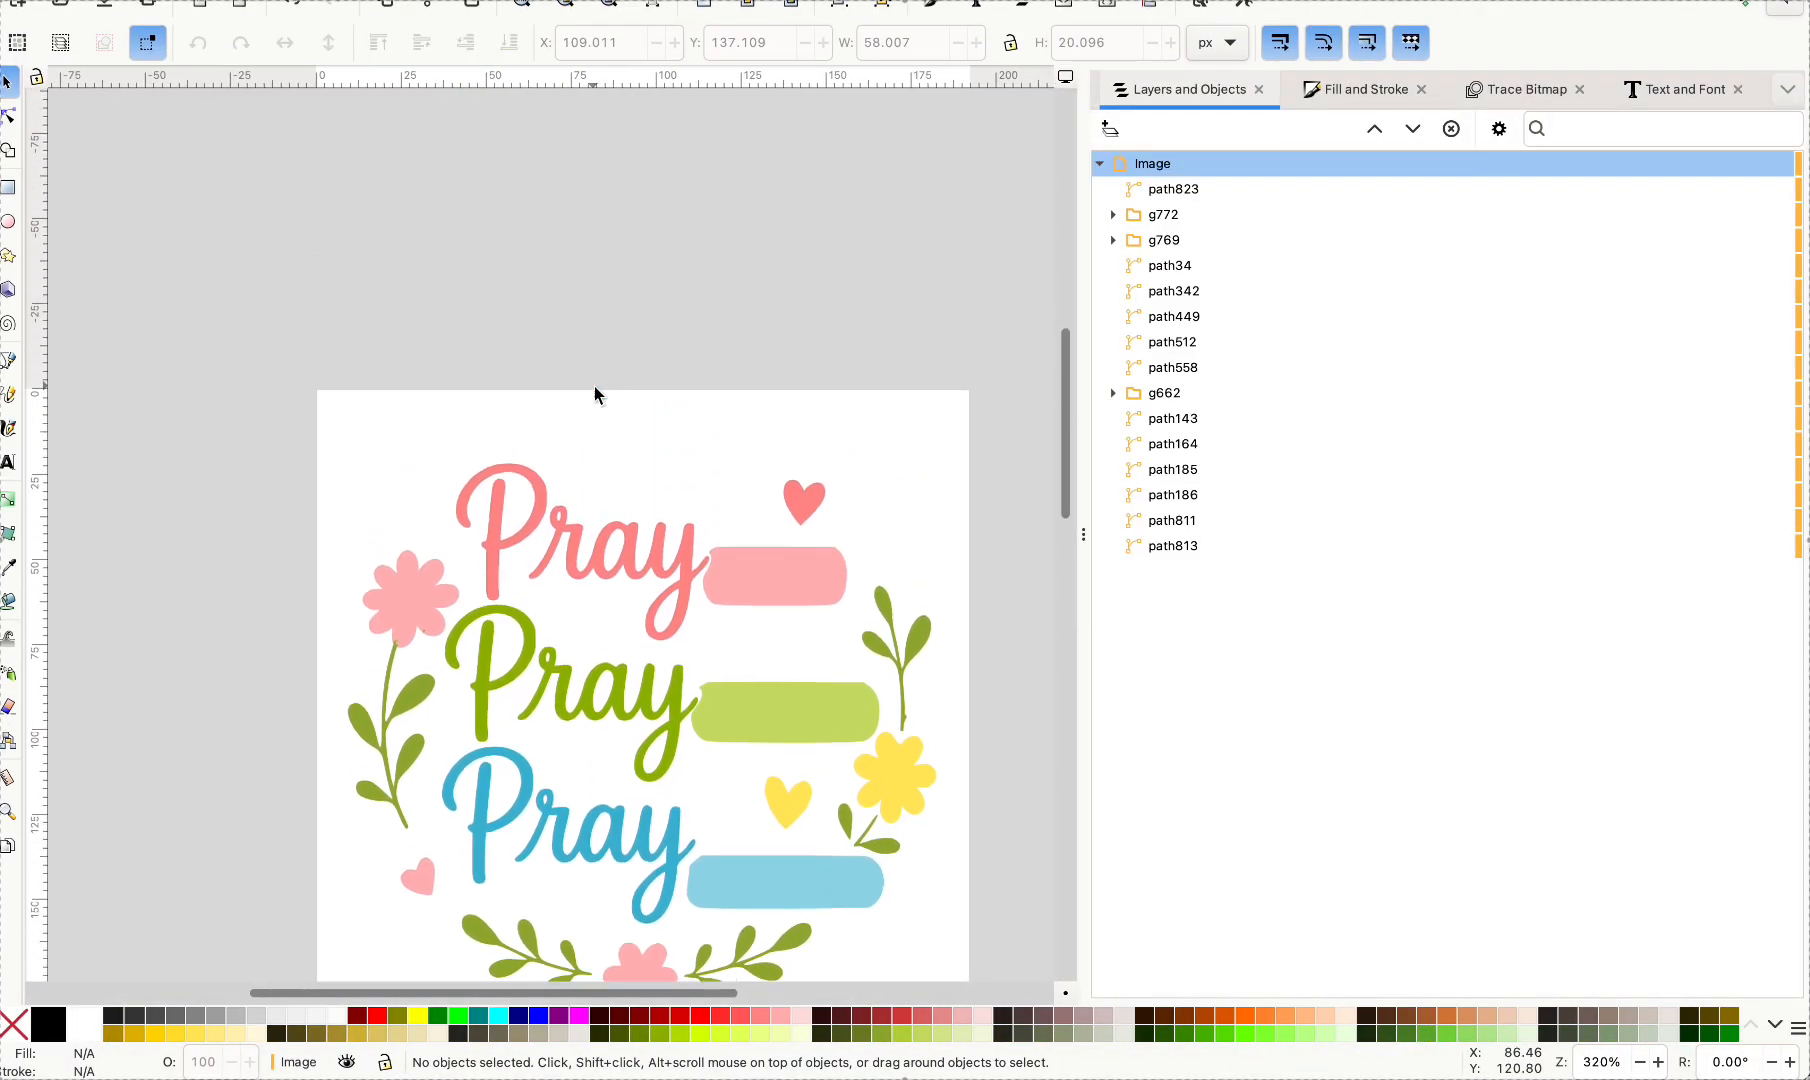
# - Switch to Inkscape, reposition the dark line-art path beside the page, and select the green leaves path
pyautogui.scroll(-10, 596, 395)
pyautogui.moveTo(782, 712)
pyautogui.mouseDown()
pyautogui.moveTo(782, 298)
pyautogui.moveTo(768, 610)
pyautogui.moveTo(889, 492)
pyautogui.moveTo(1018, 560)
pyautogui.mouseUp()
pyautogui.hscroll(-13, 263, 578)
pyautogui.scroll(5, 263, 578)
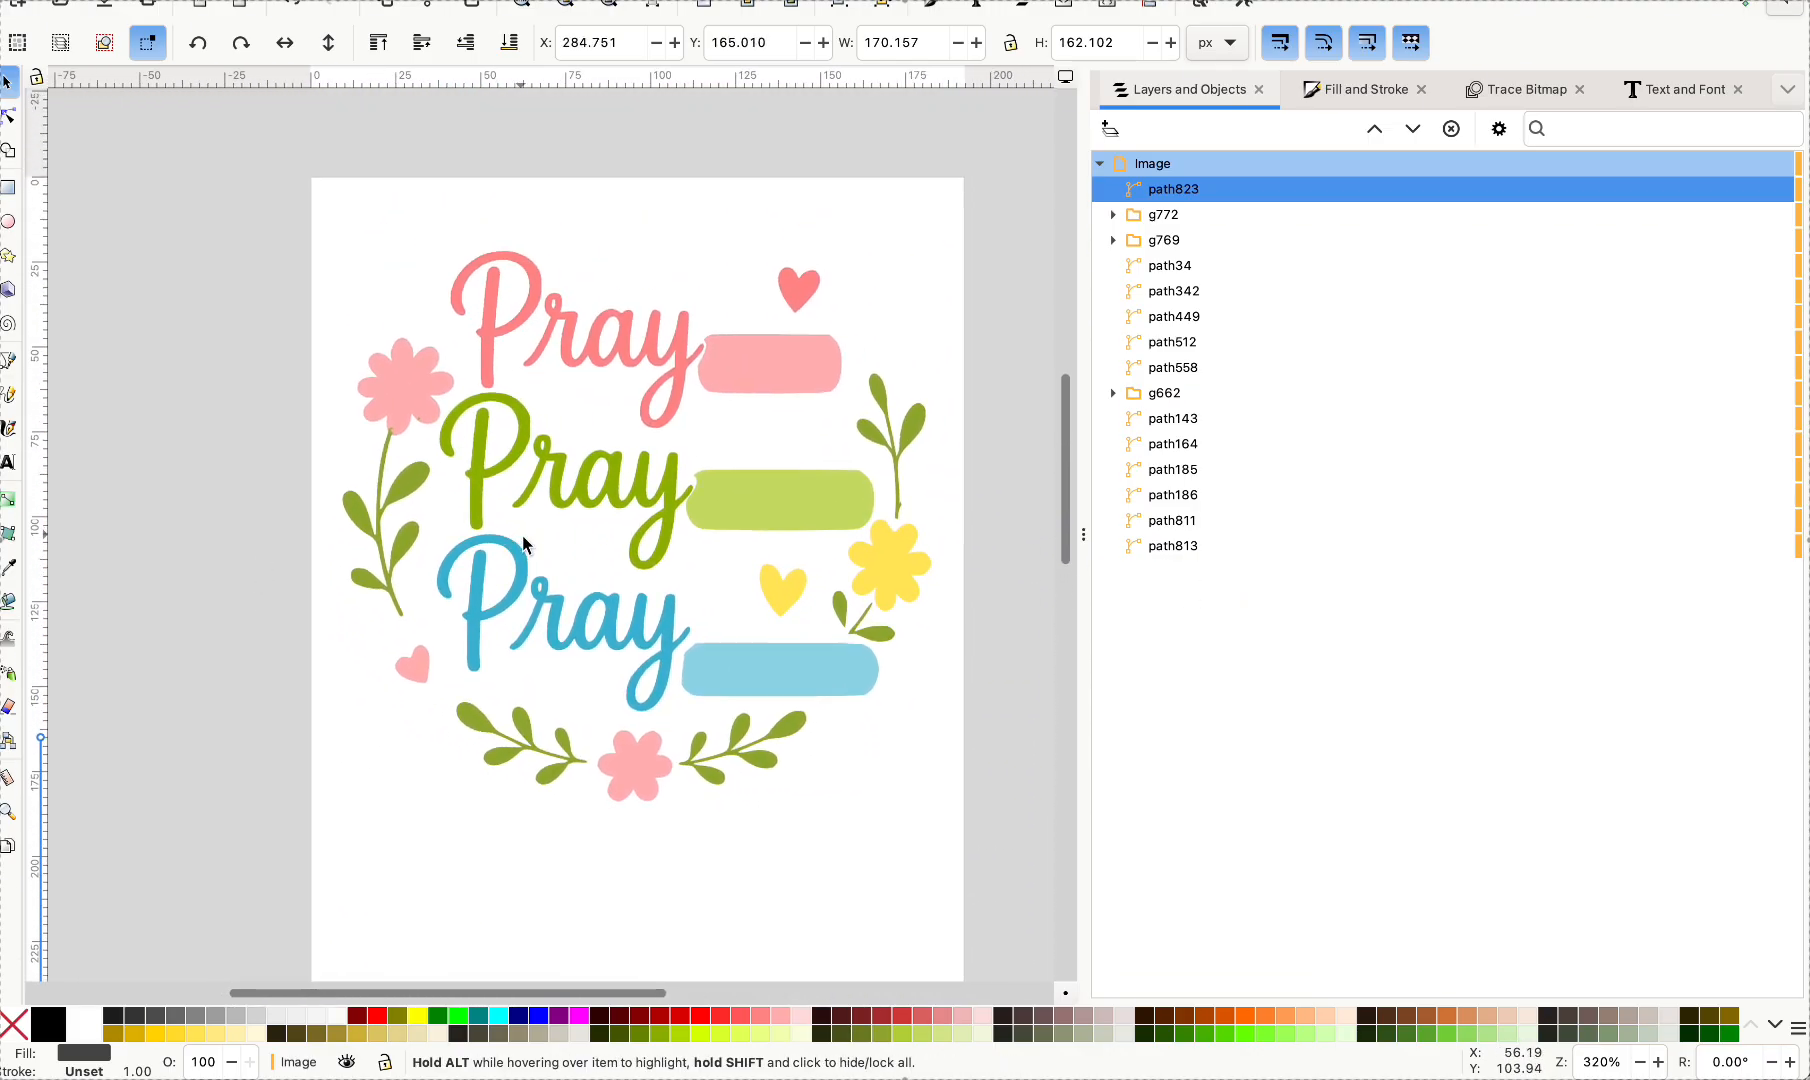
pyautogui.hscroll(2, 525, 541)
pyautogui.moveTo(694, 338); pyautogui.dragTo(700, 338)
pyautogui.click(809, 431)
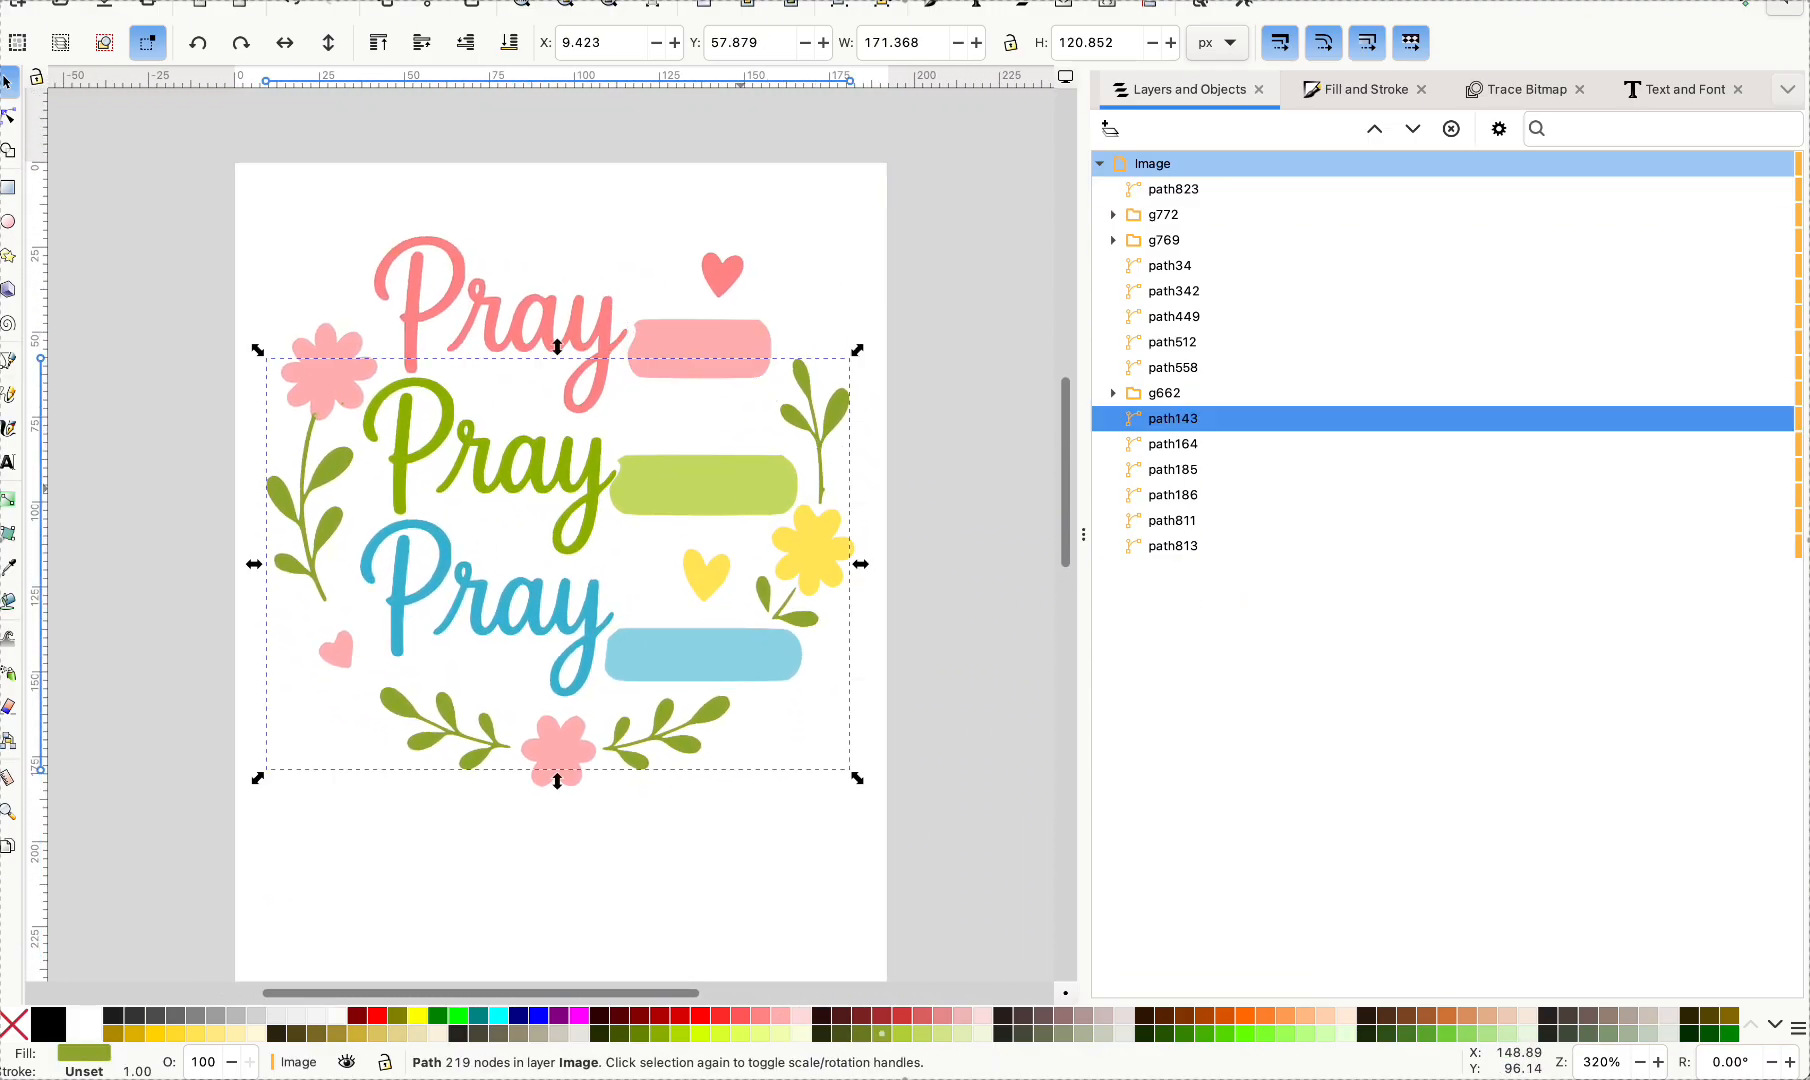
# - Move the dark line art up so it sits directly below the coloured lettering and floral shapes
pyautogui.scroll(-16, 742, 493)
pyautogui.hscroll(2, 742, 493)
pyautogui.click(527, 628)
pyautogui.moveTo(525, 588); pyautogui.dragTo(598, 255)
pyautogui.scroll(6, 606, 549)
pyautogui.moveTo(613, 524); pyautogui.dragTo(665, 492)
pyautogui.scroll(5, 665, 492)
pyautogui.hscroll(-1, 665, 492)
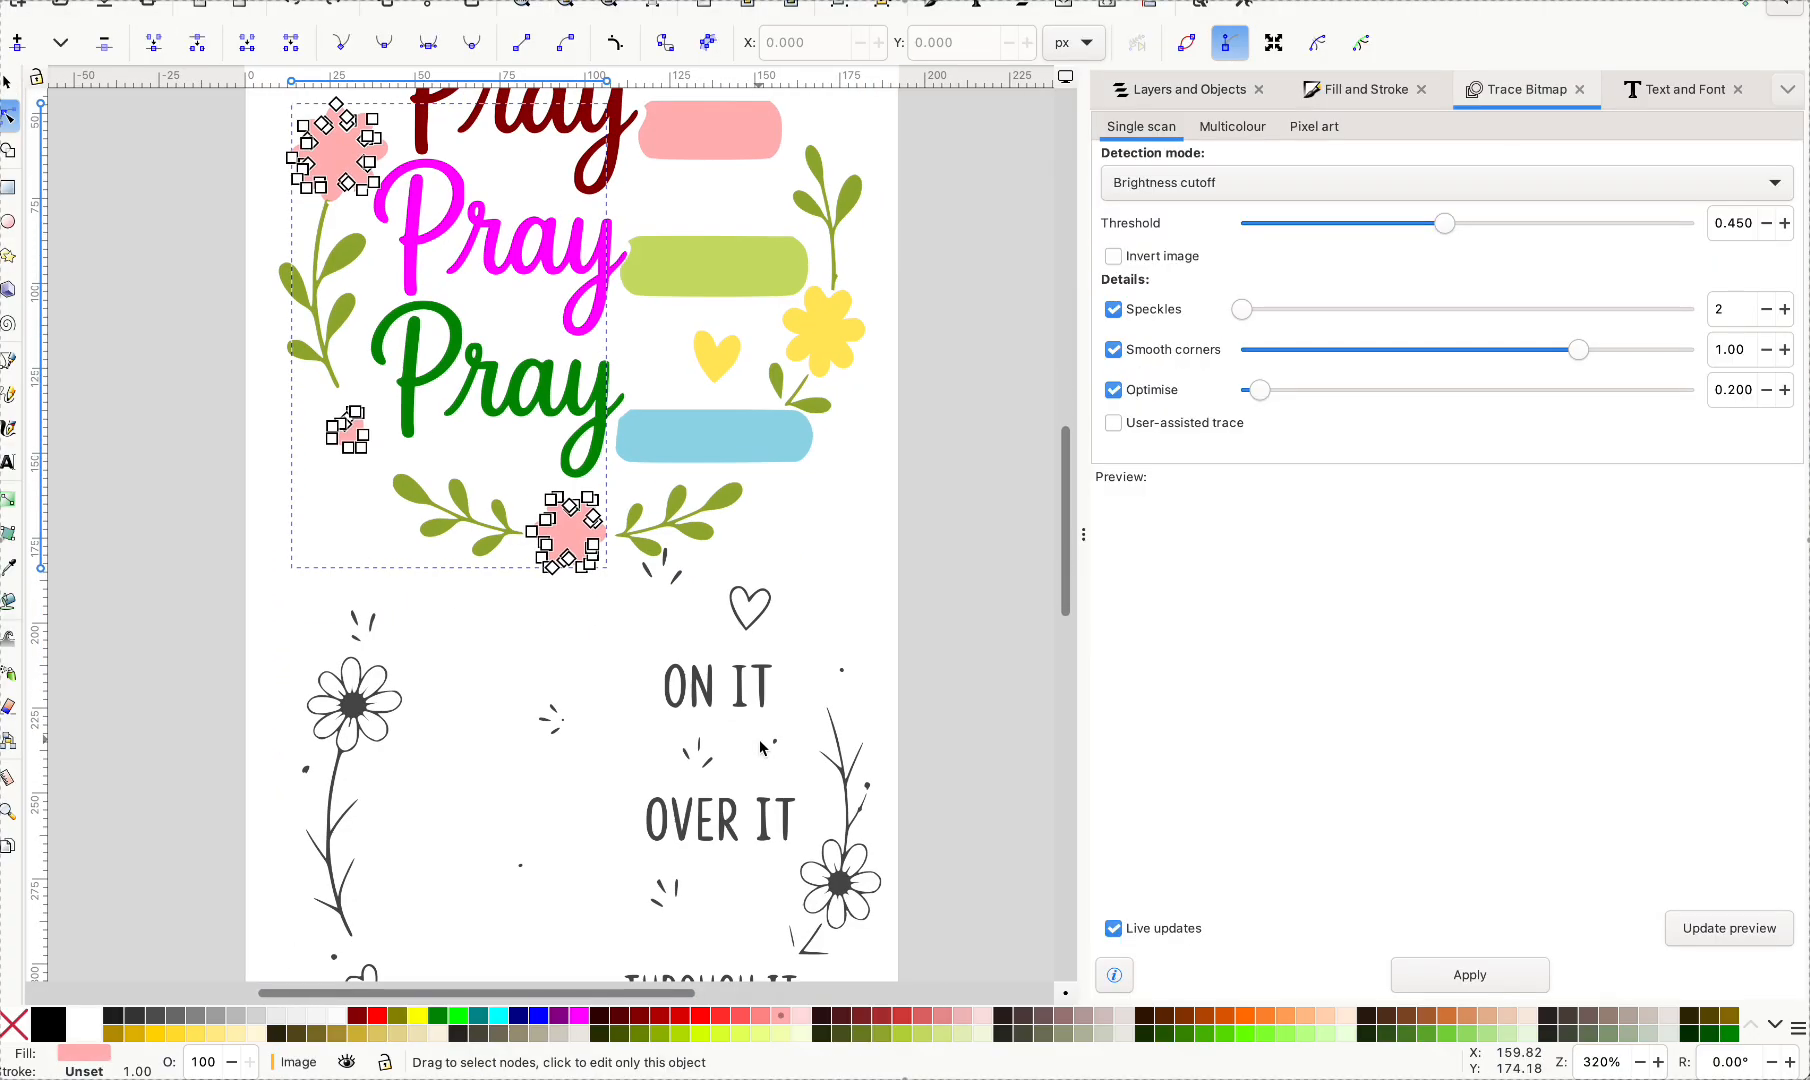
# - Move the dark line art over the coloured shapes, lining up its flowers, hearts, leaves and wording with them
pyautogui.click(748, 728)
pyautogui.click(677, 580)
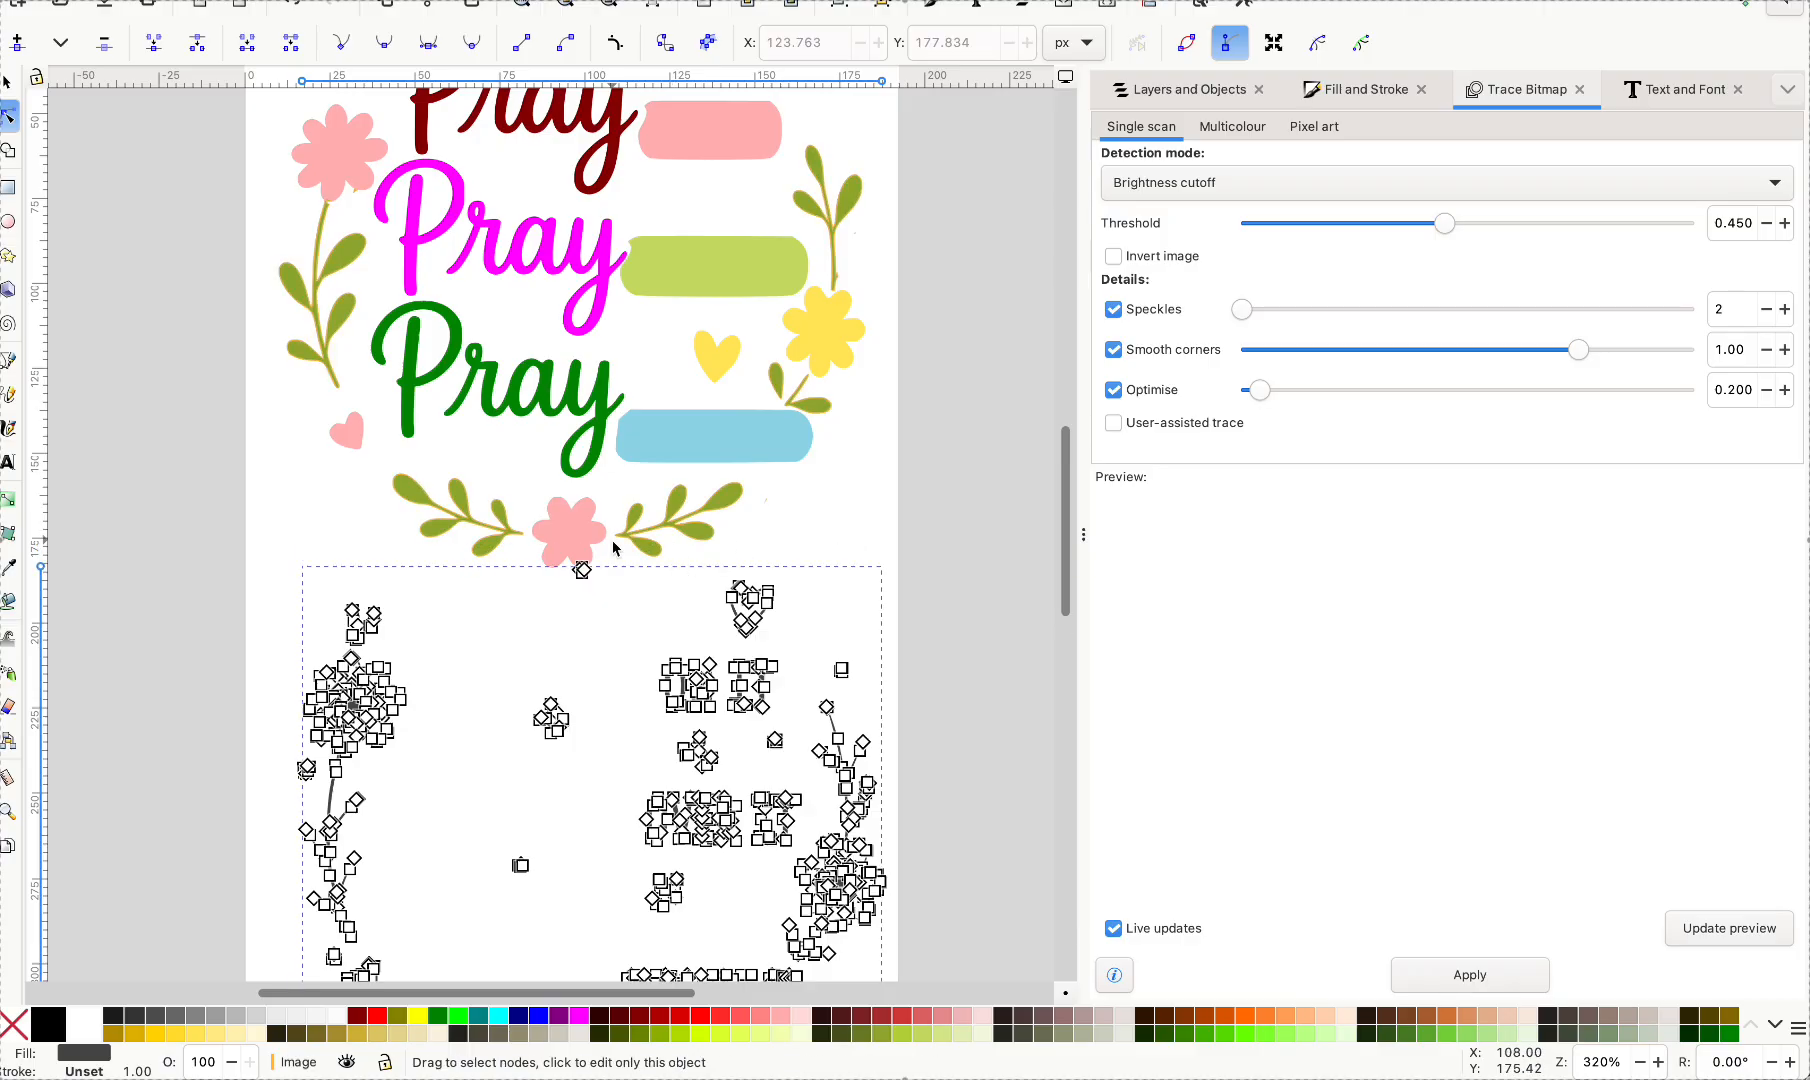
pyautogui.press('s')
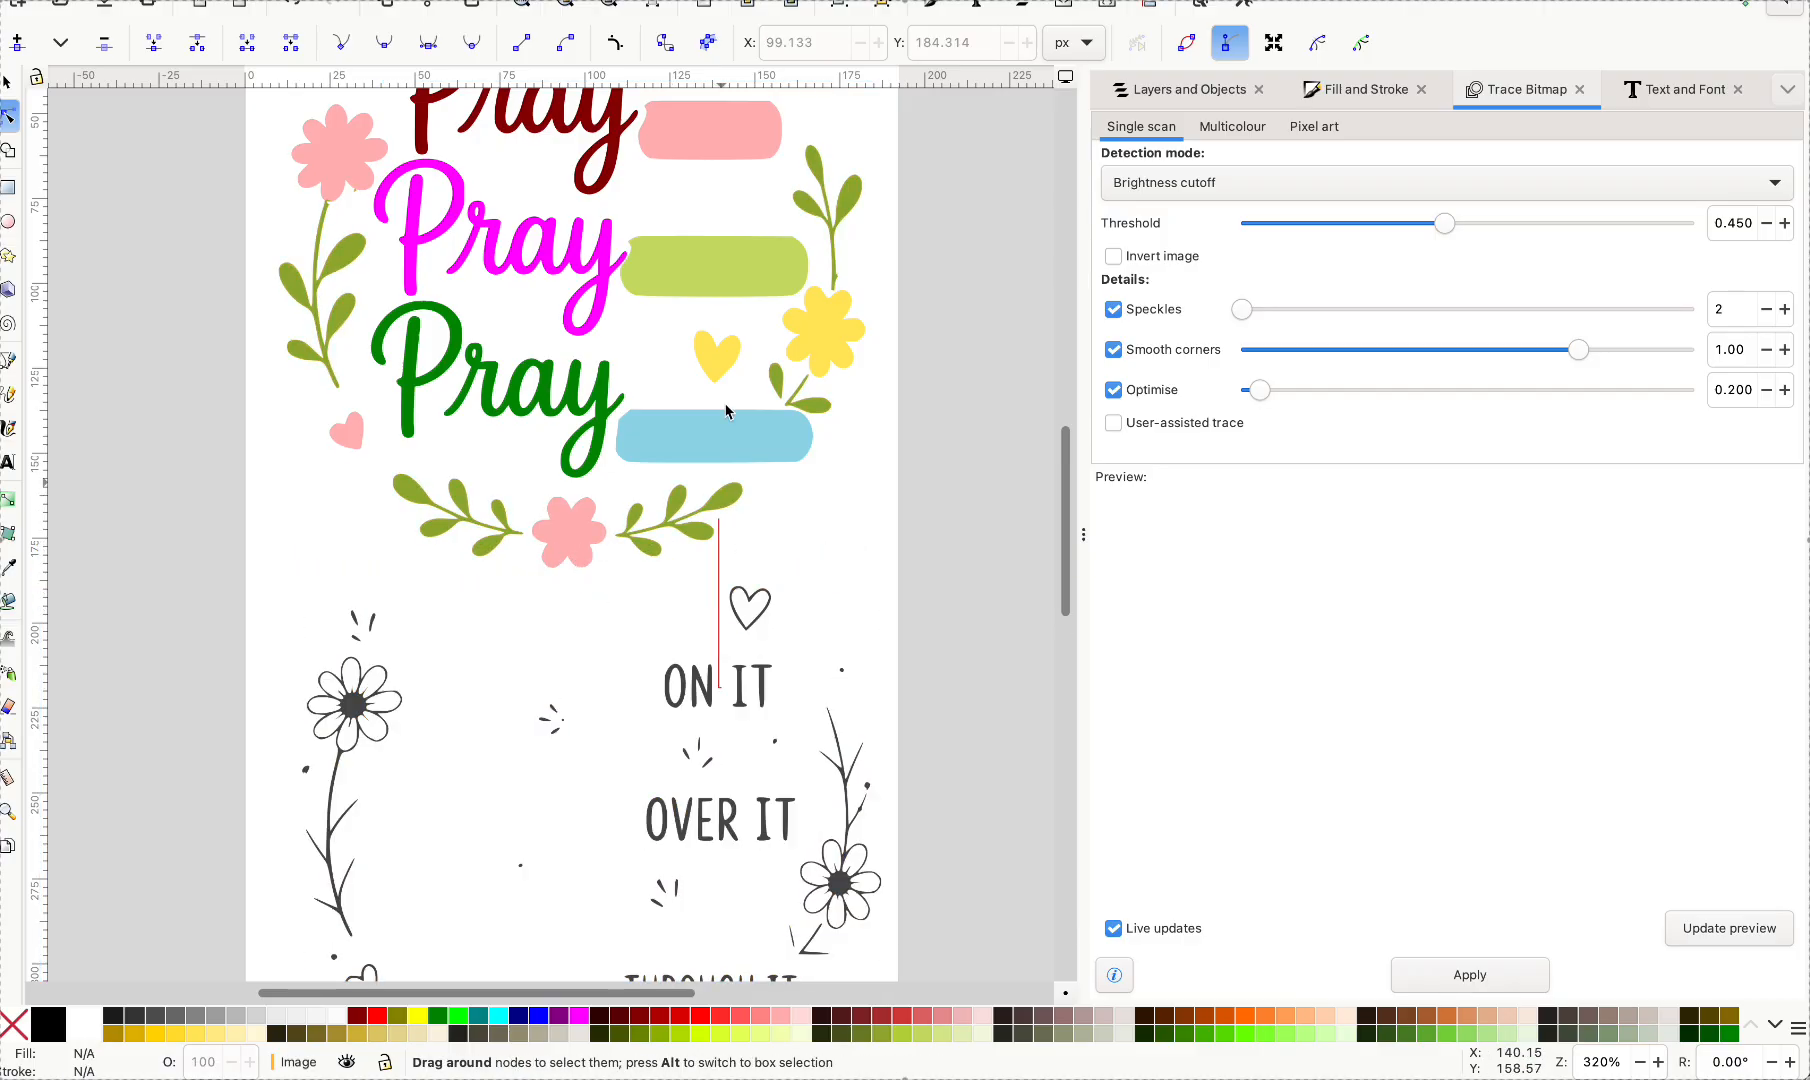
pyautogui.moveTo(739, 606); pyautogui.dragTo(734, 160)
pyautogui.scroll(5, 651, 535)
pyautogui.hscroll(-1, 651, 535)
pyautogui.moveTo(651, 535); pyautogui.dragTo(648, 430)
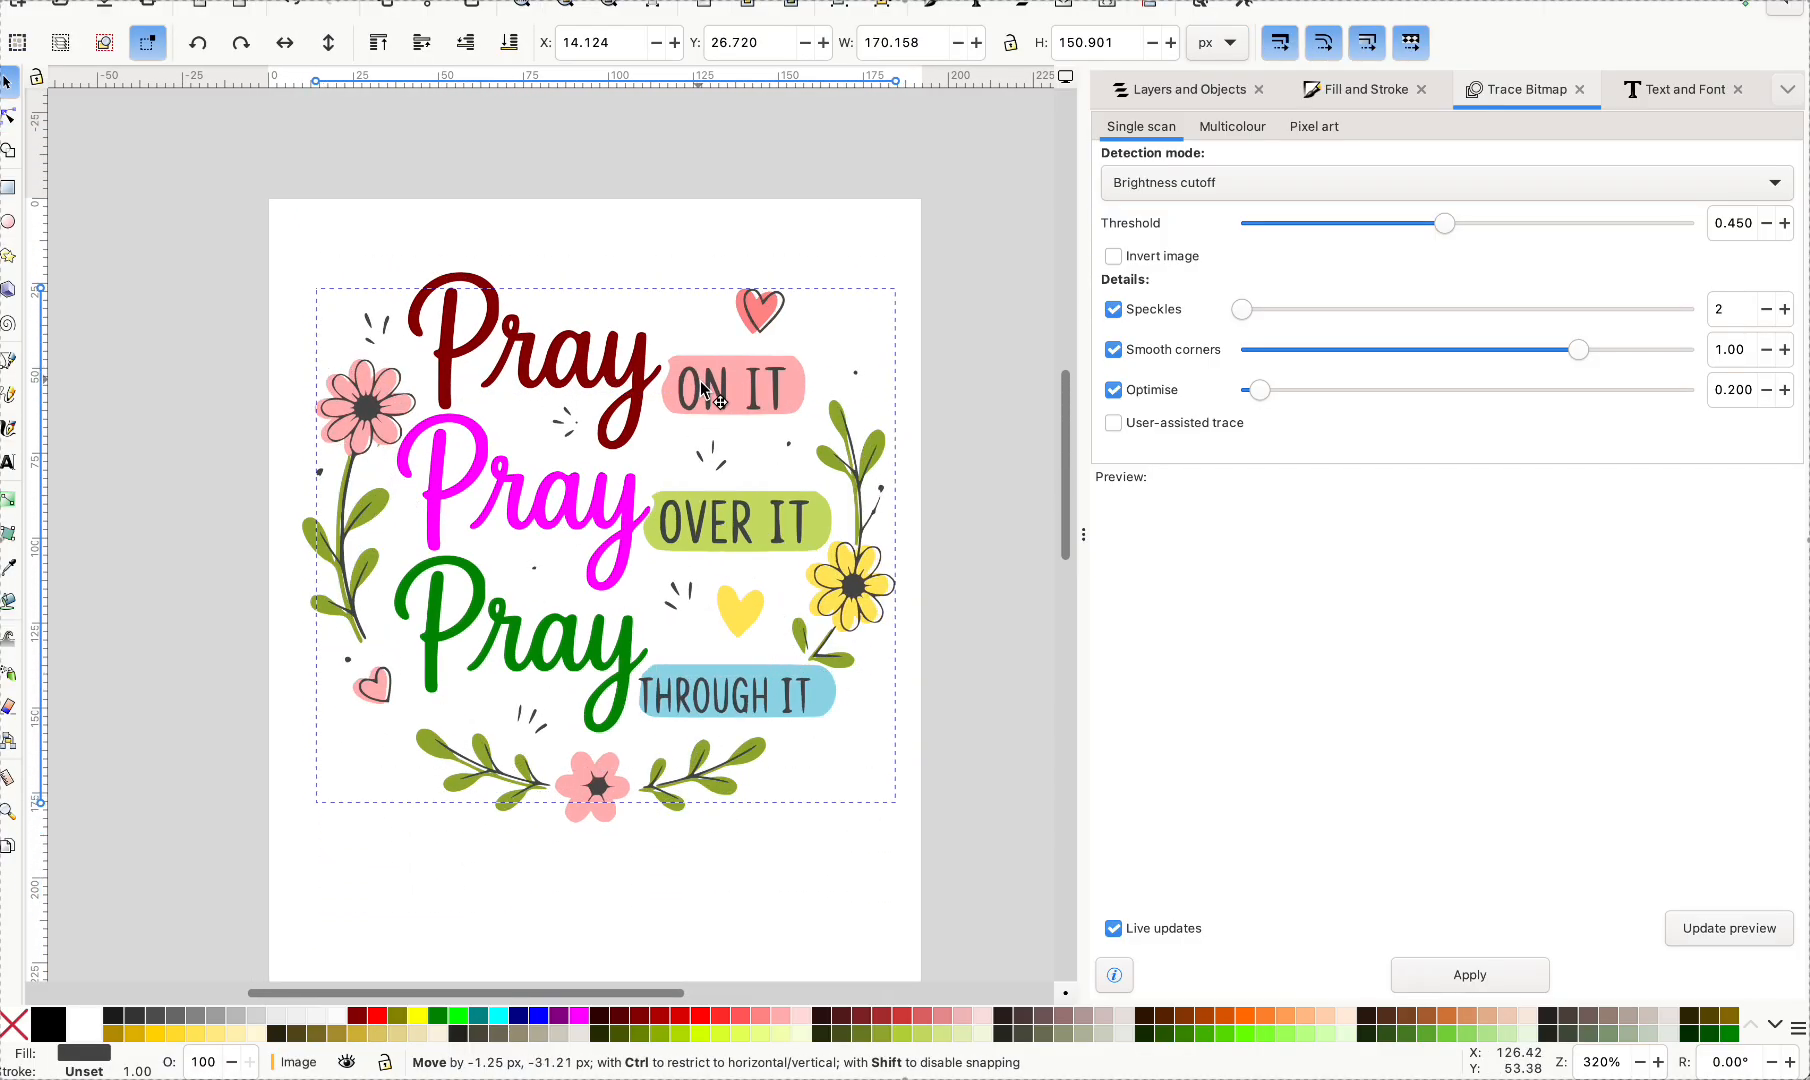
# - Show the overlaid line art's path nodes and shift the line art slightly upward
pyautogui.press('n')
pyautogui.press('Escape')
pyautogui.click(853, 372)
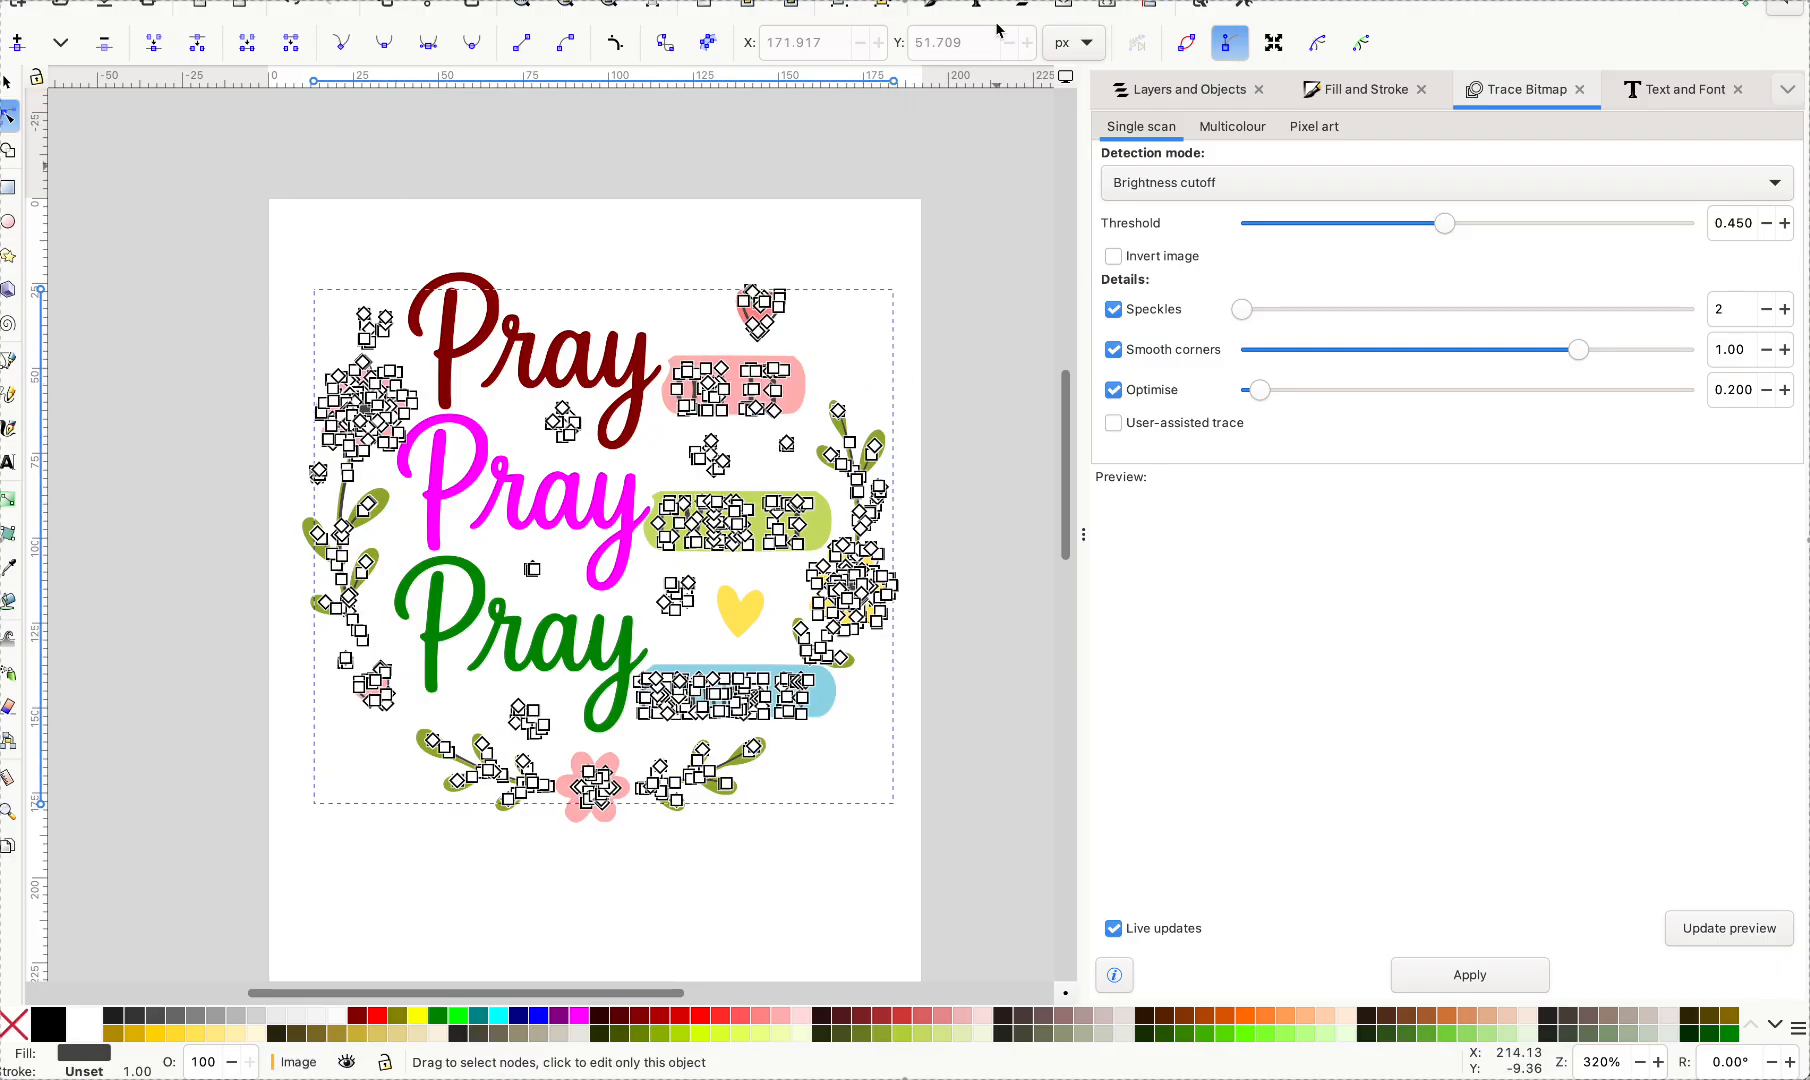
pyautogui.press('s')
pyautogui.moveTo(711, 492); pyautogui.dragTo(705, 393)
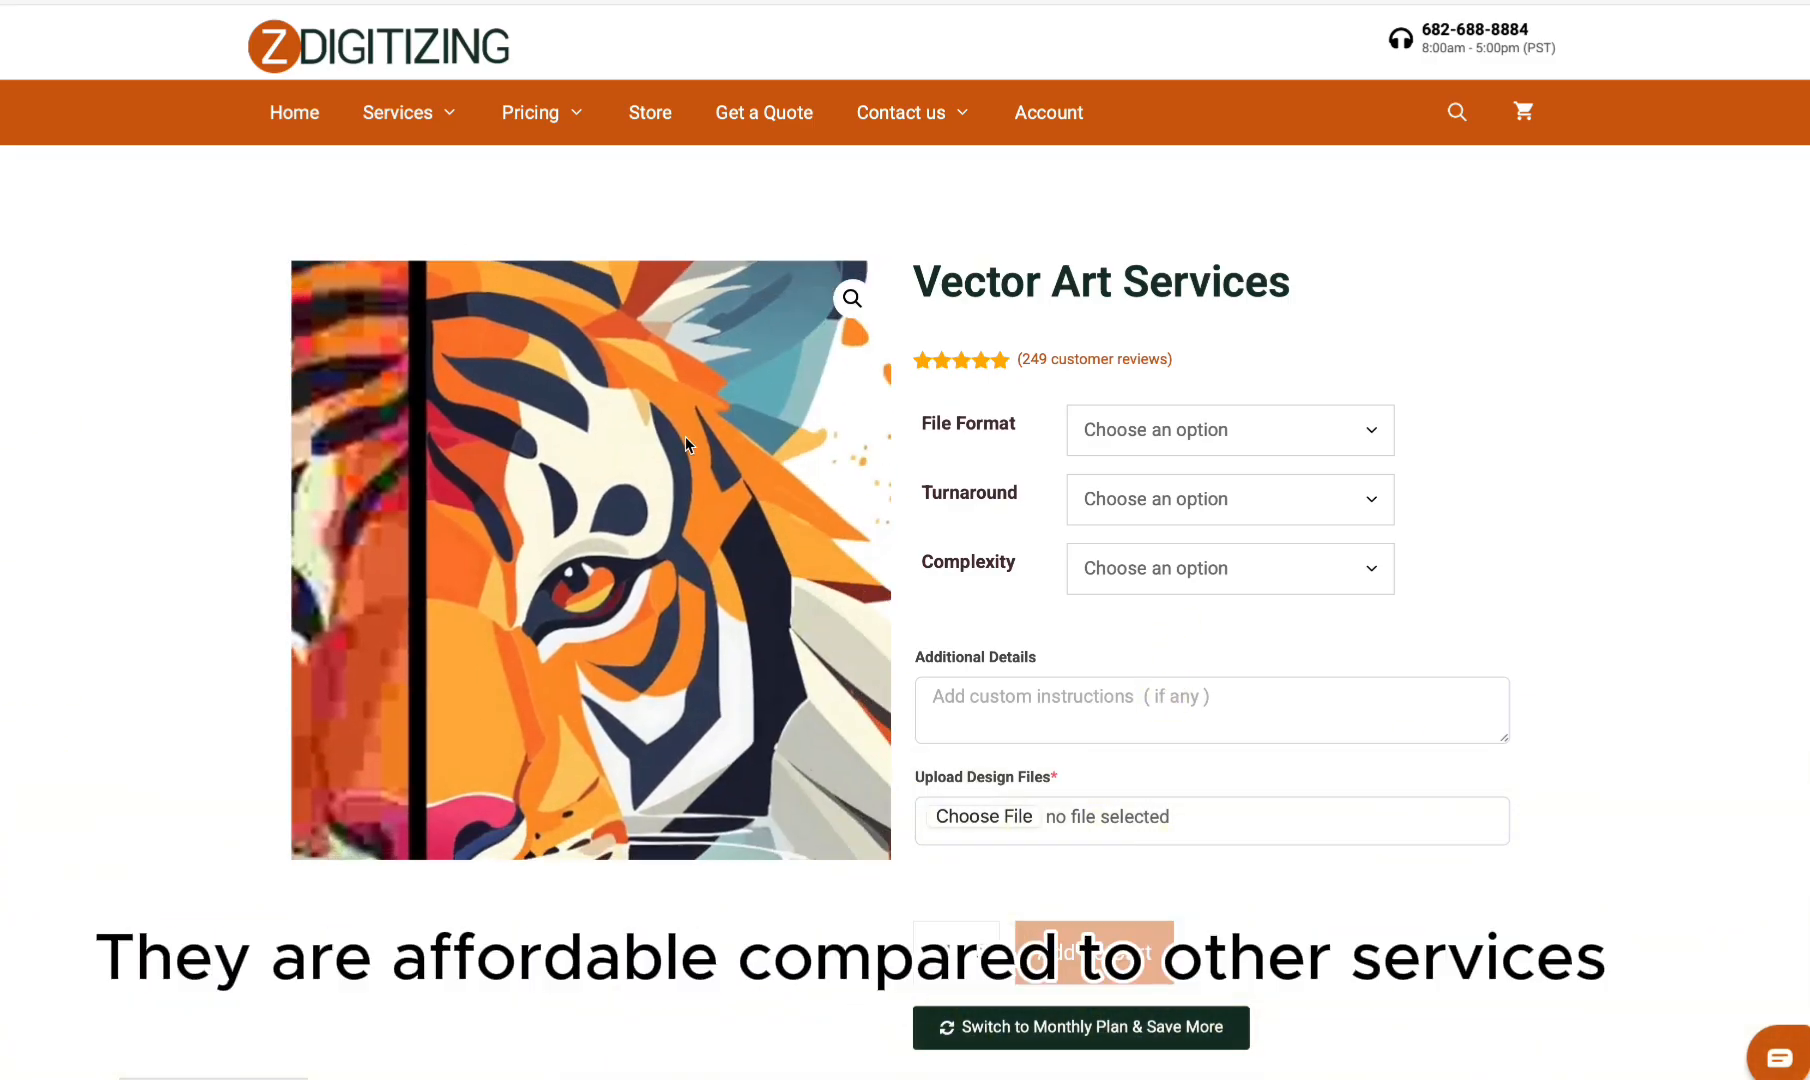
# - Switch to ZDigitizing's Vector Art Services page and review the file format, turnaround and complexity options
pyautogui.scroll(-1, 720, 212)
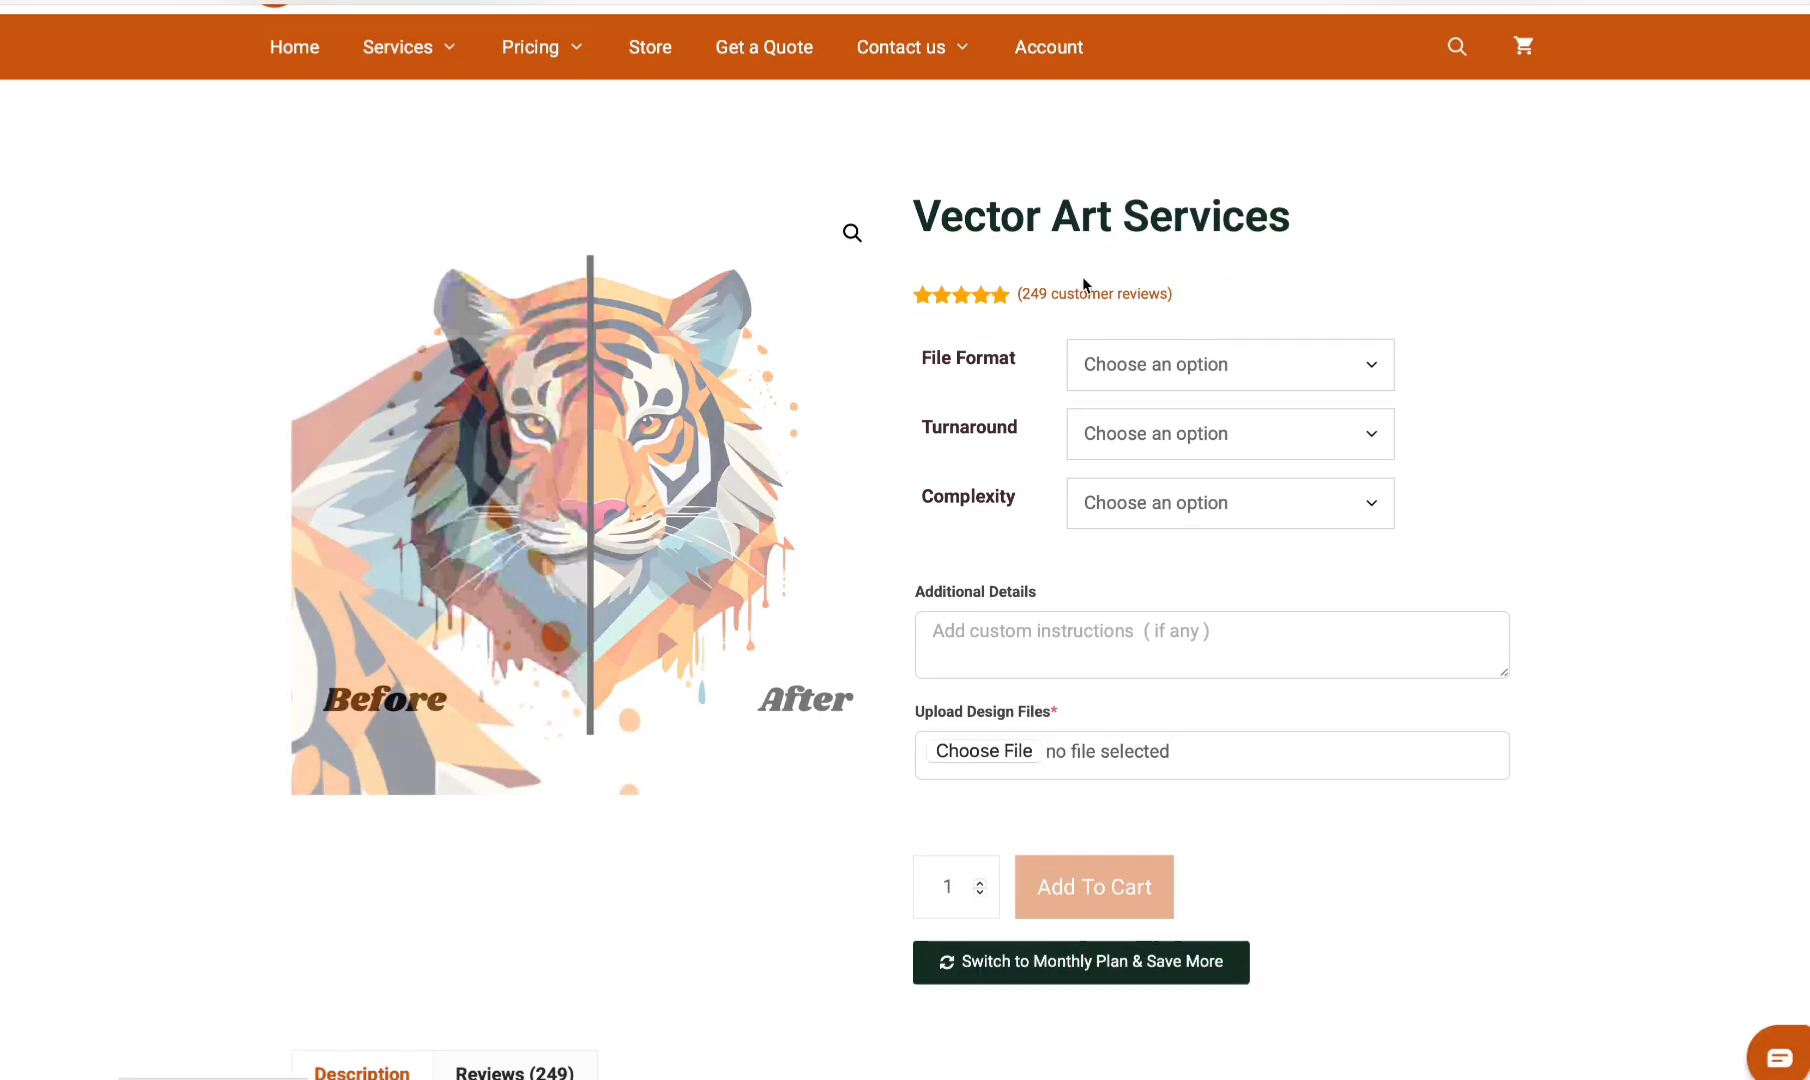
pyautogui.click(1120, 378)
pyautogui.click(1003, 280)
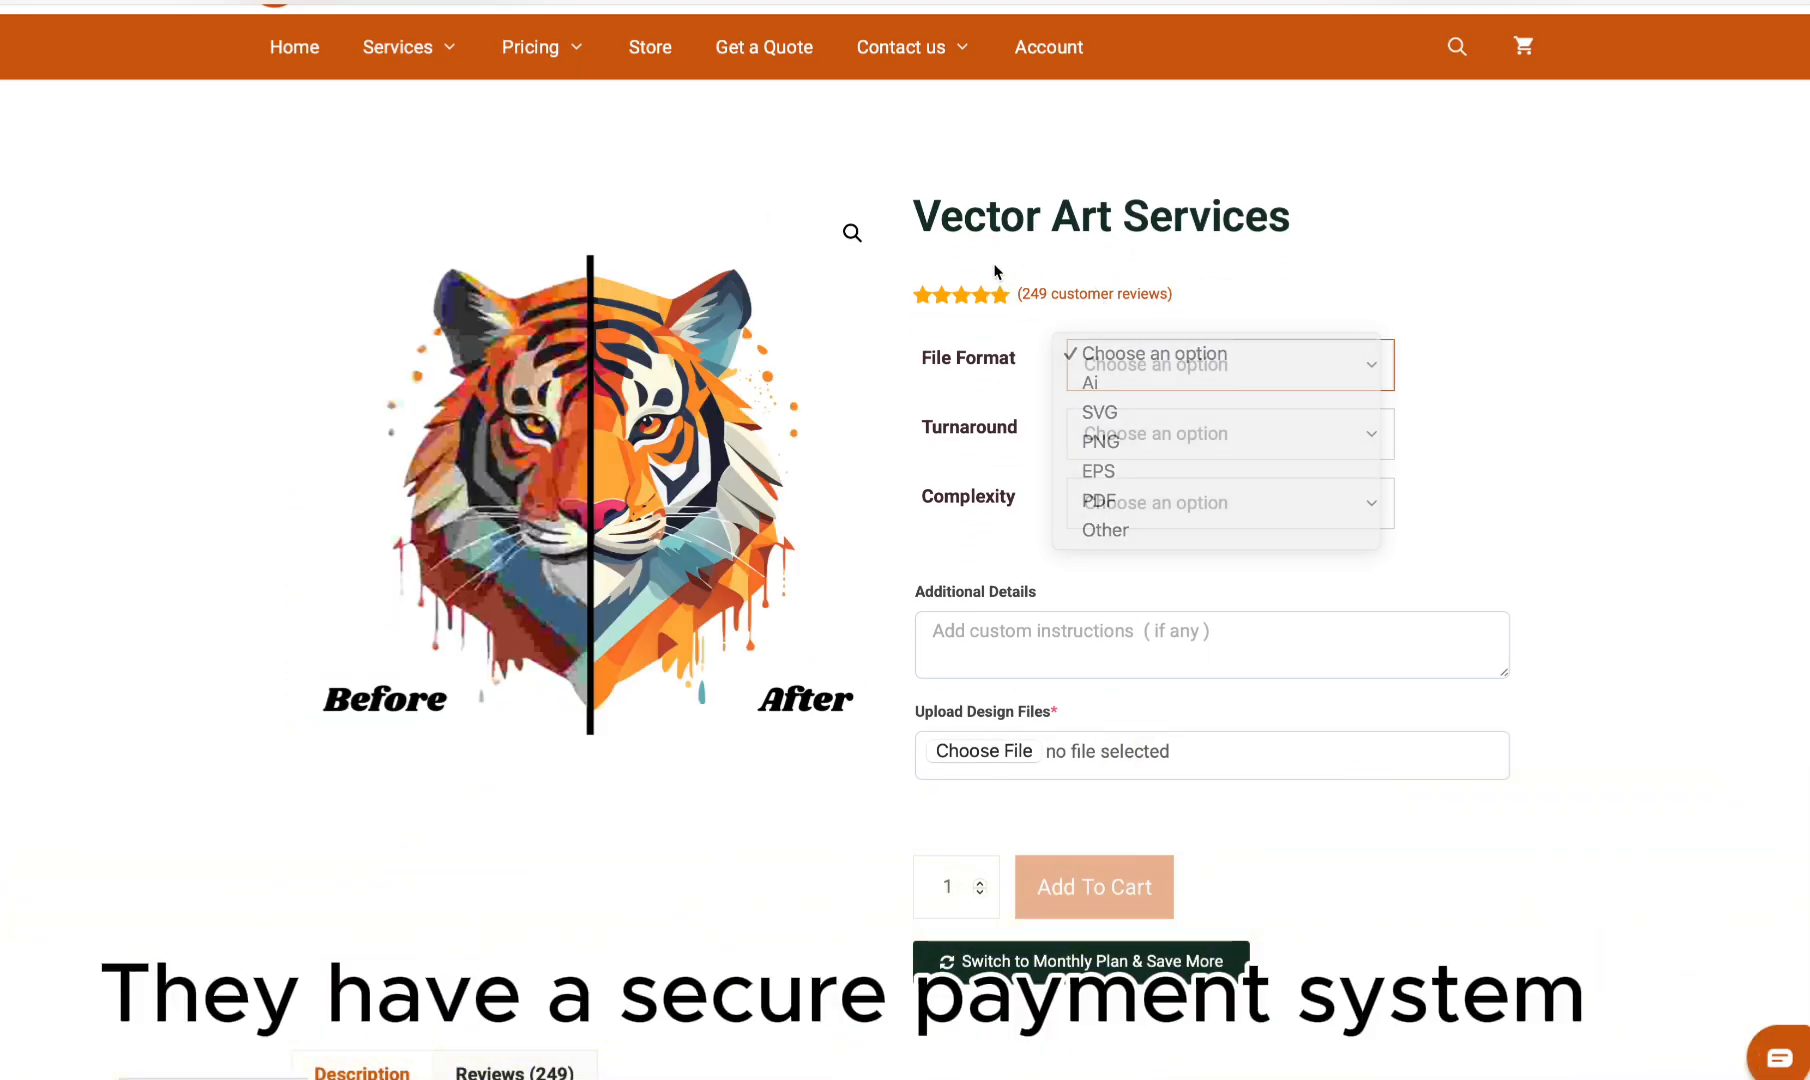
pyautogui.click(1095, 420)
pyautogui.click(1070, 297)
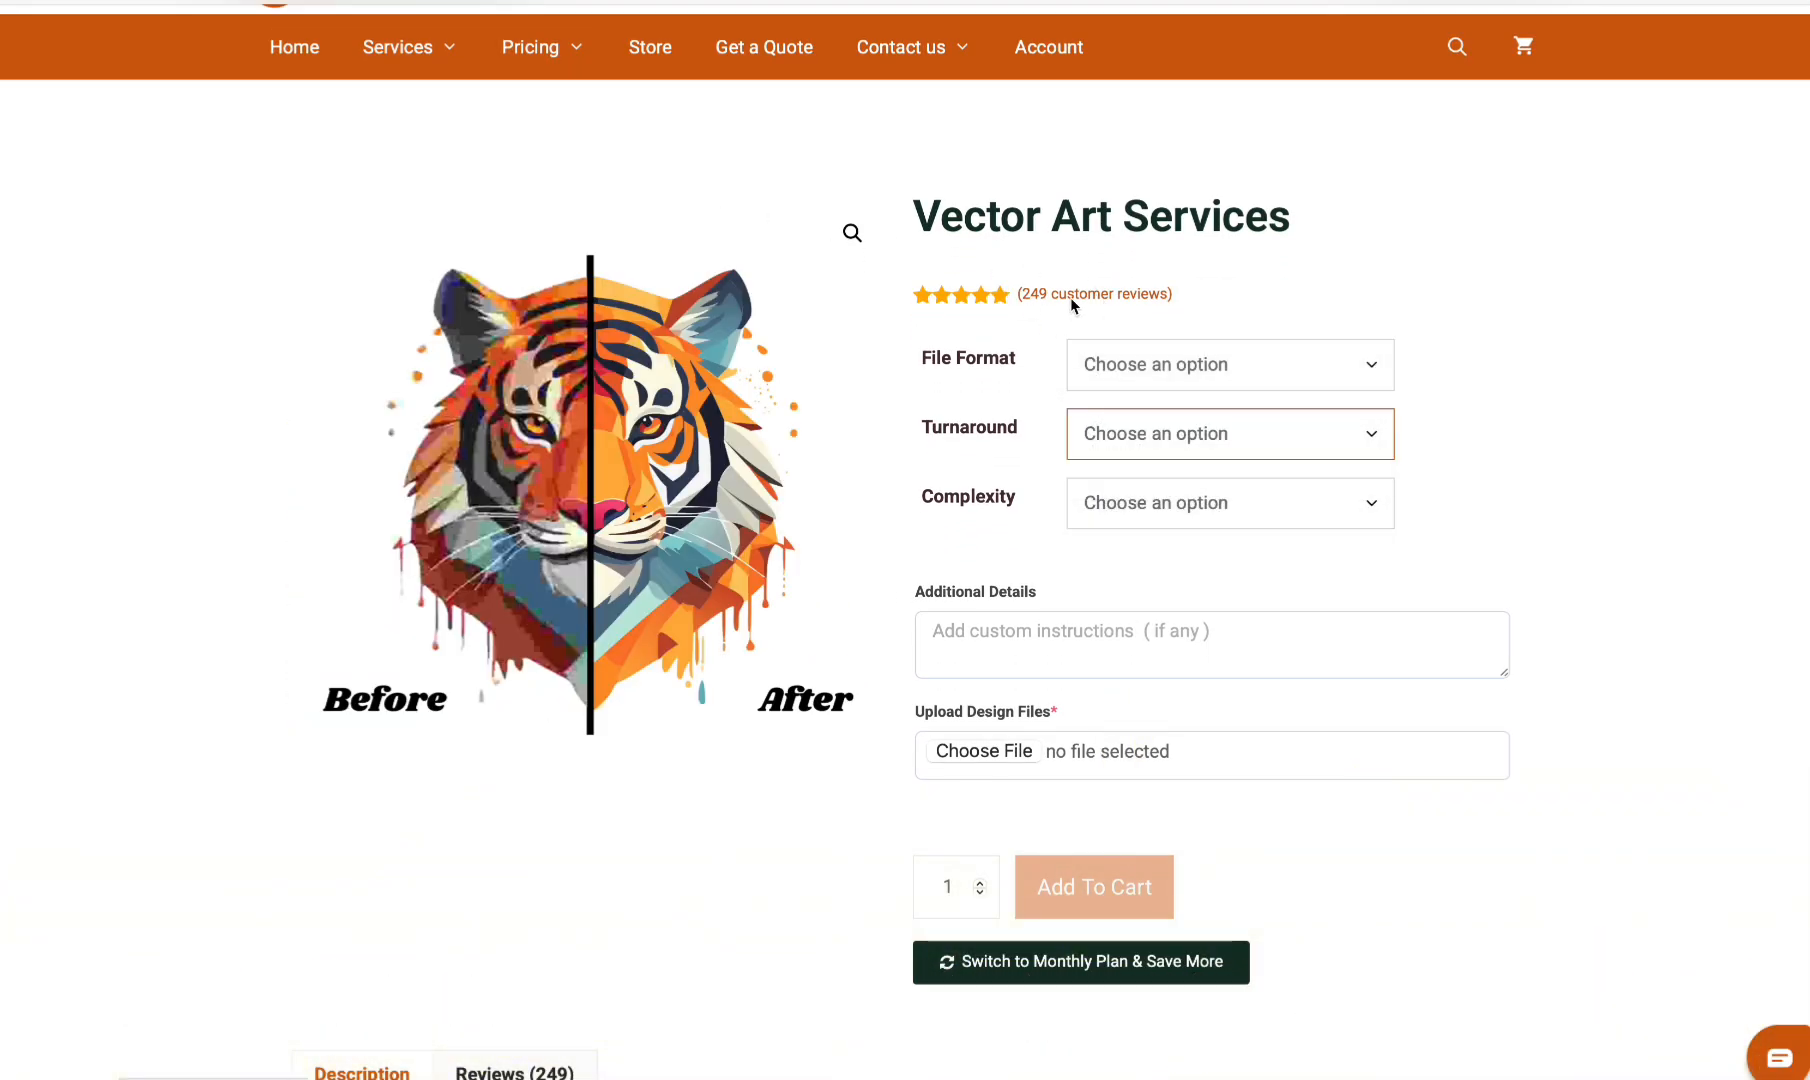
pyautogui.scroll(-1, 1070, 300)
pyautogui.click(1121, 380)
pyautogui.click(1024, 338)
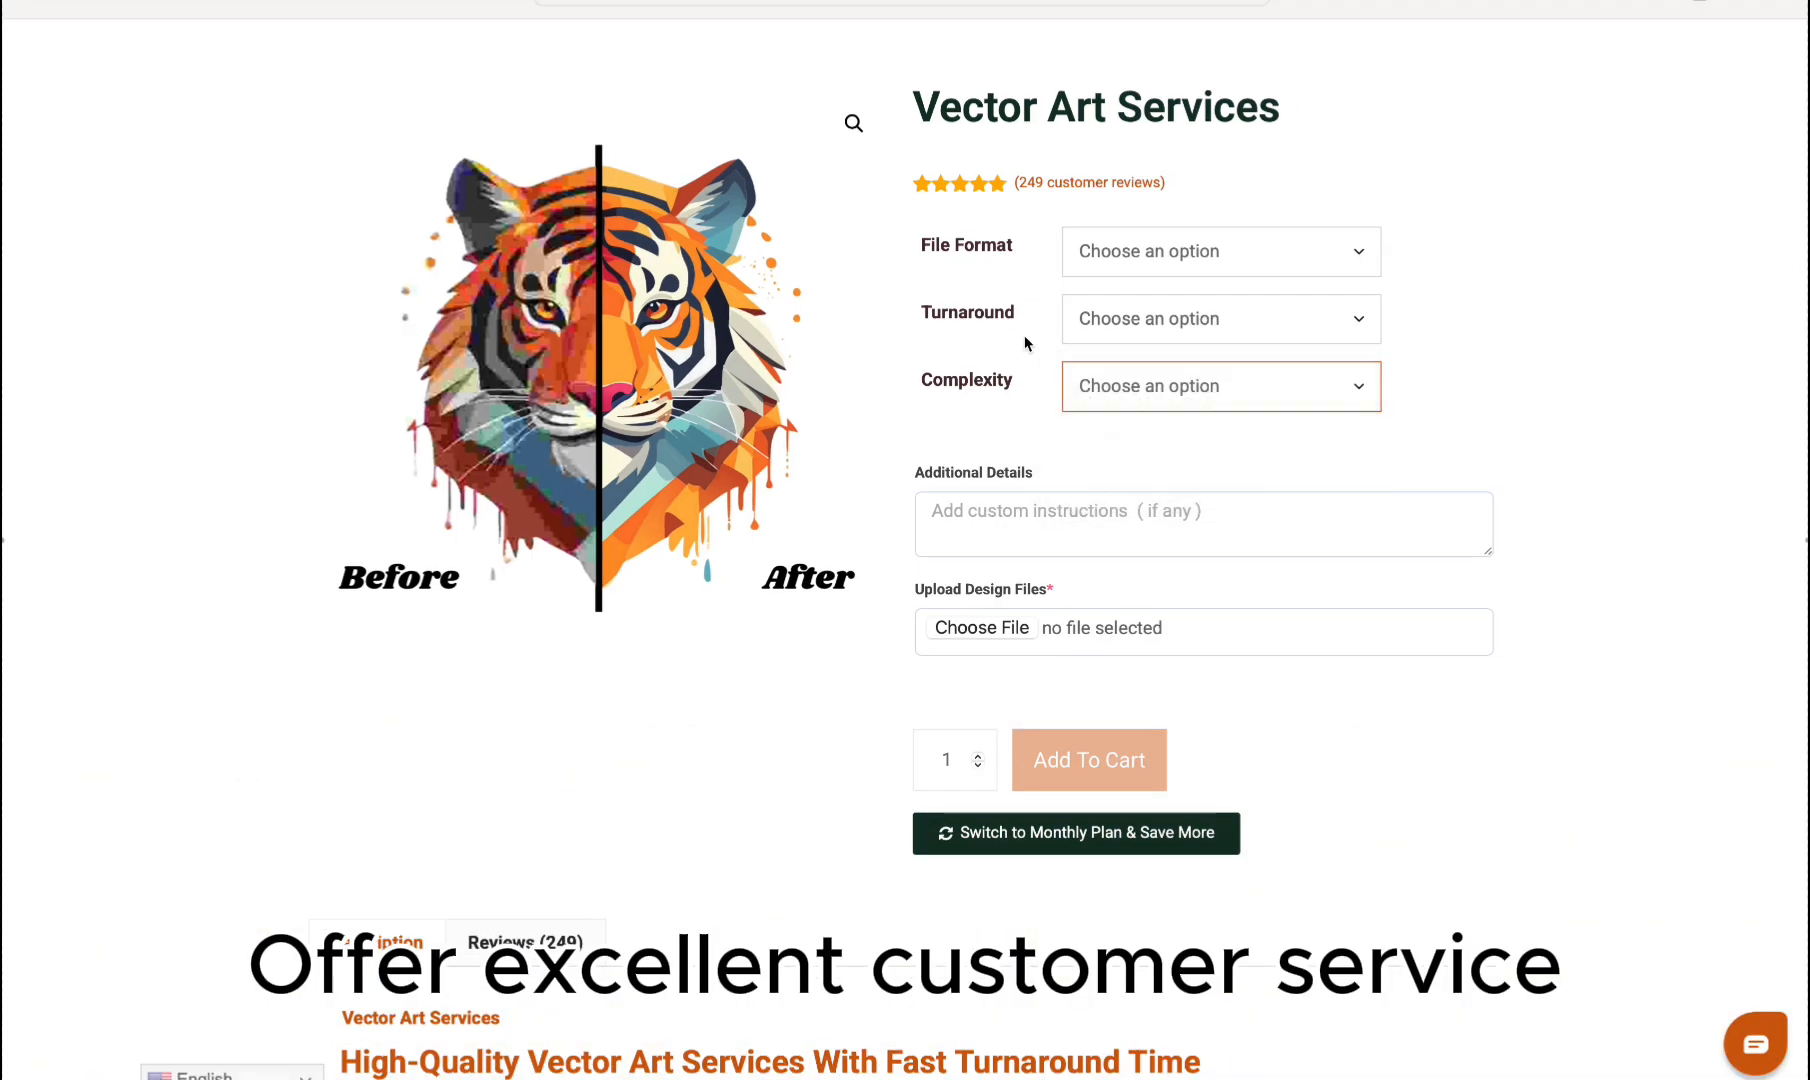
# - Examine the service description, including services offered, customer benefits, file formats, printing uses and frequently asked questions
pyautogui.scroll(-1, 1024, 340)
pyautogui.scroll(-2, 1024, 340)
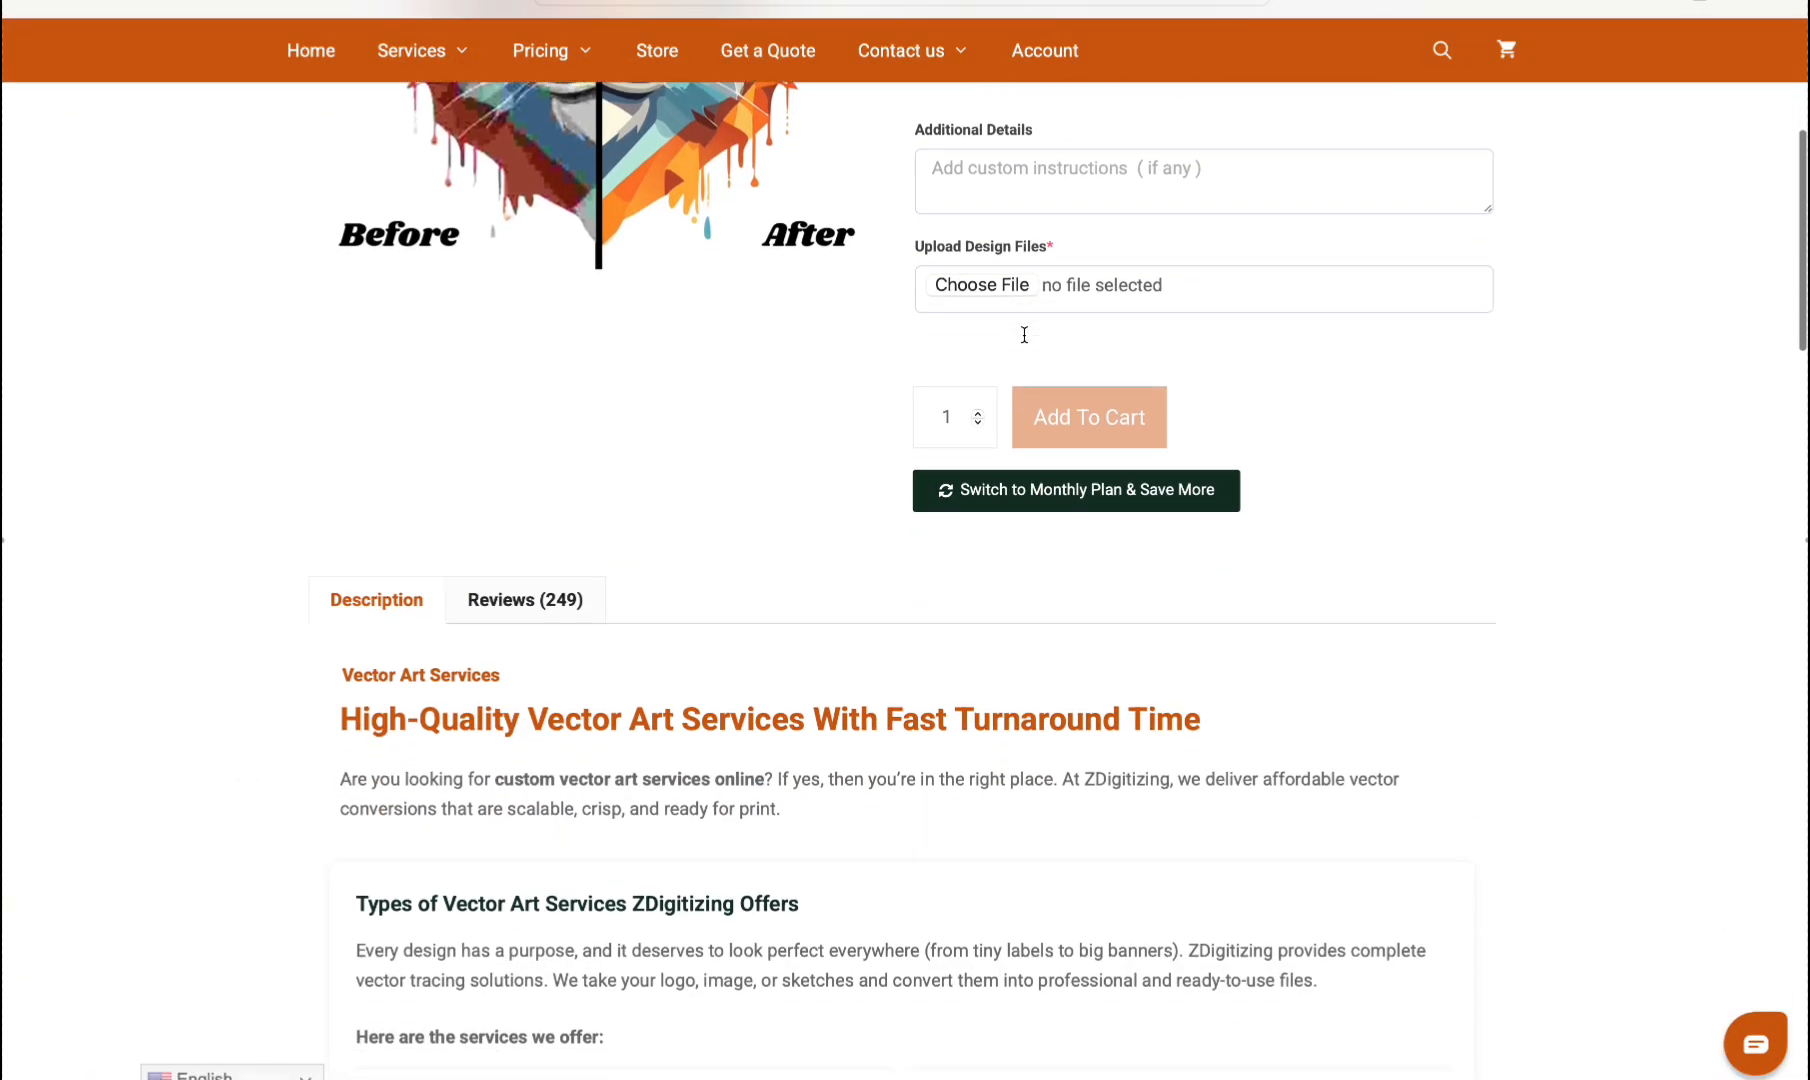
pyautogui.scroll(-4, 1025, 342)
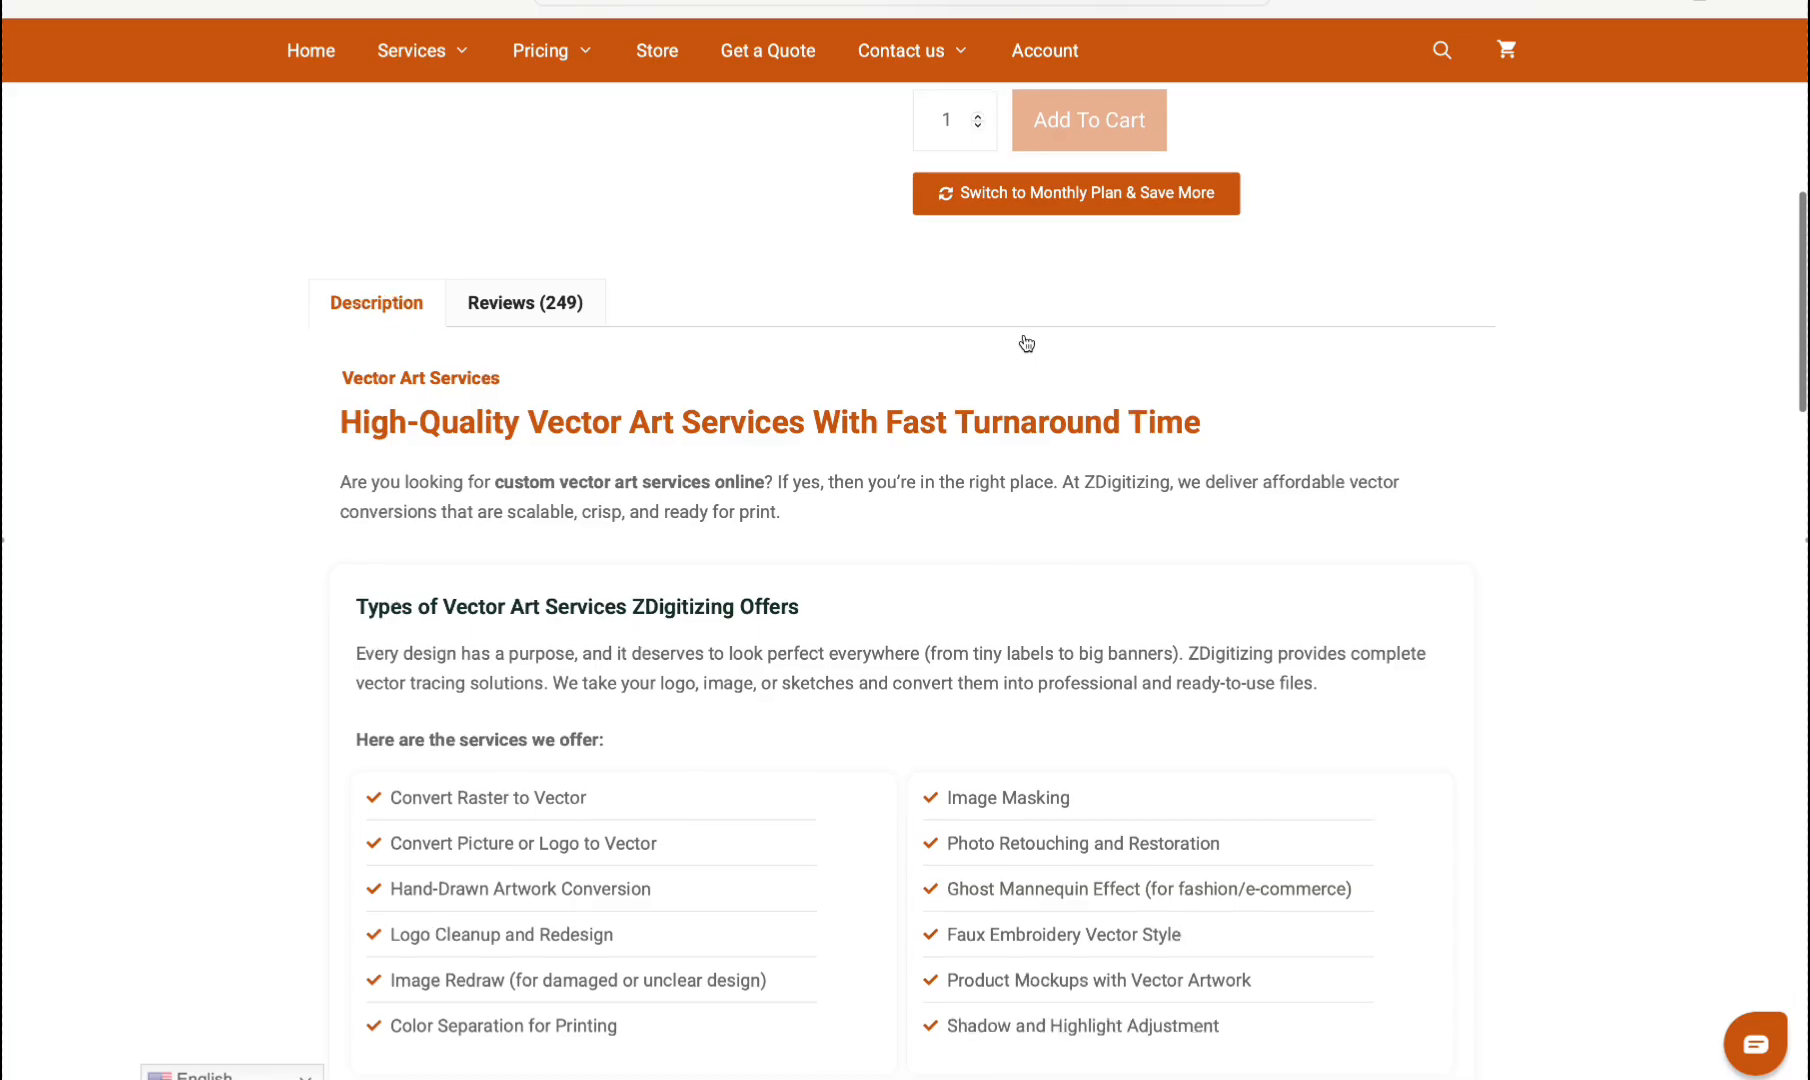
pyautogui.scroll(-4, 1026, 342)
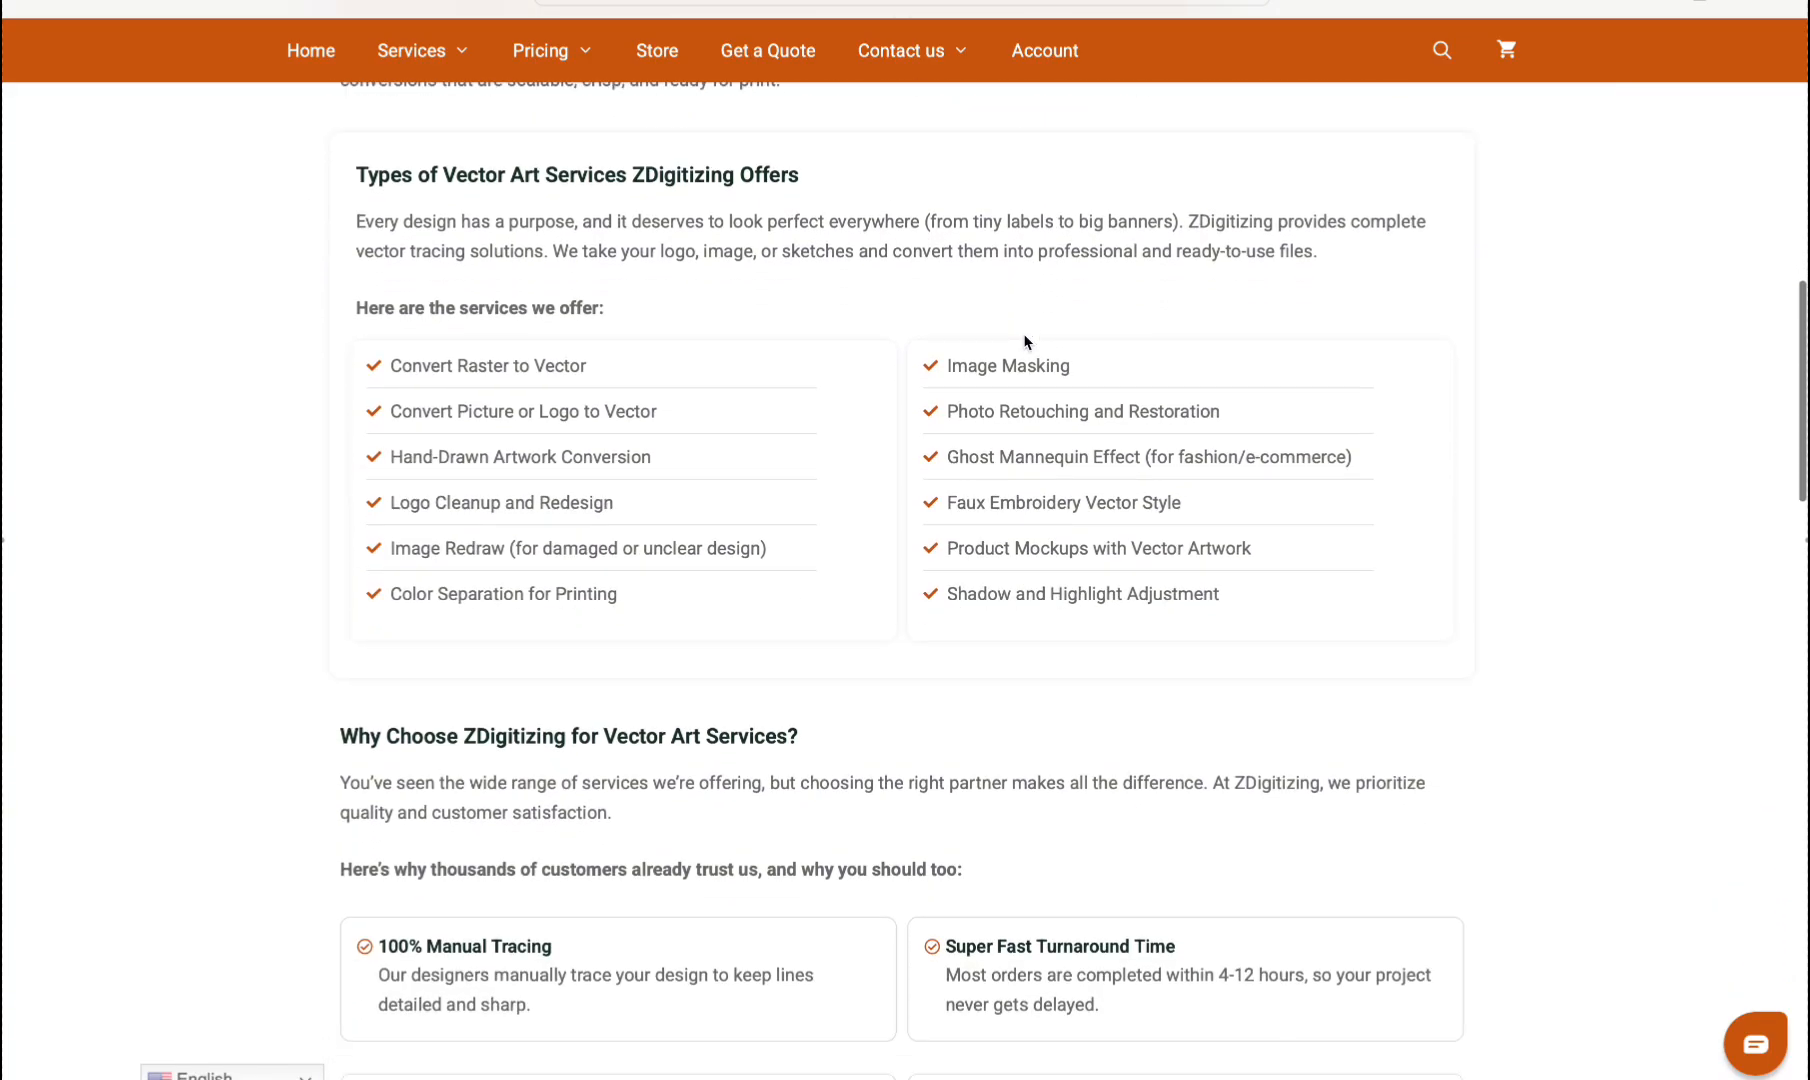
pyautogui.scroll(-10, 1025, 342)
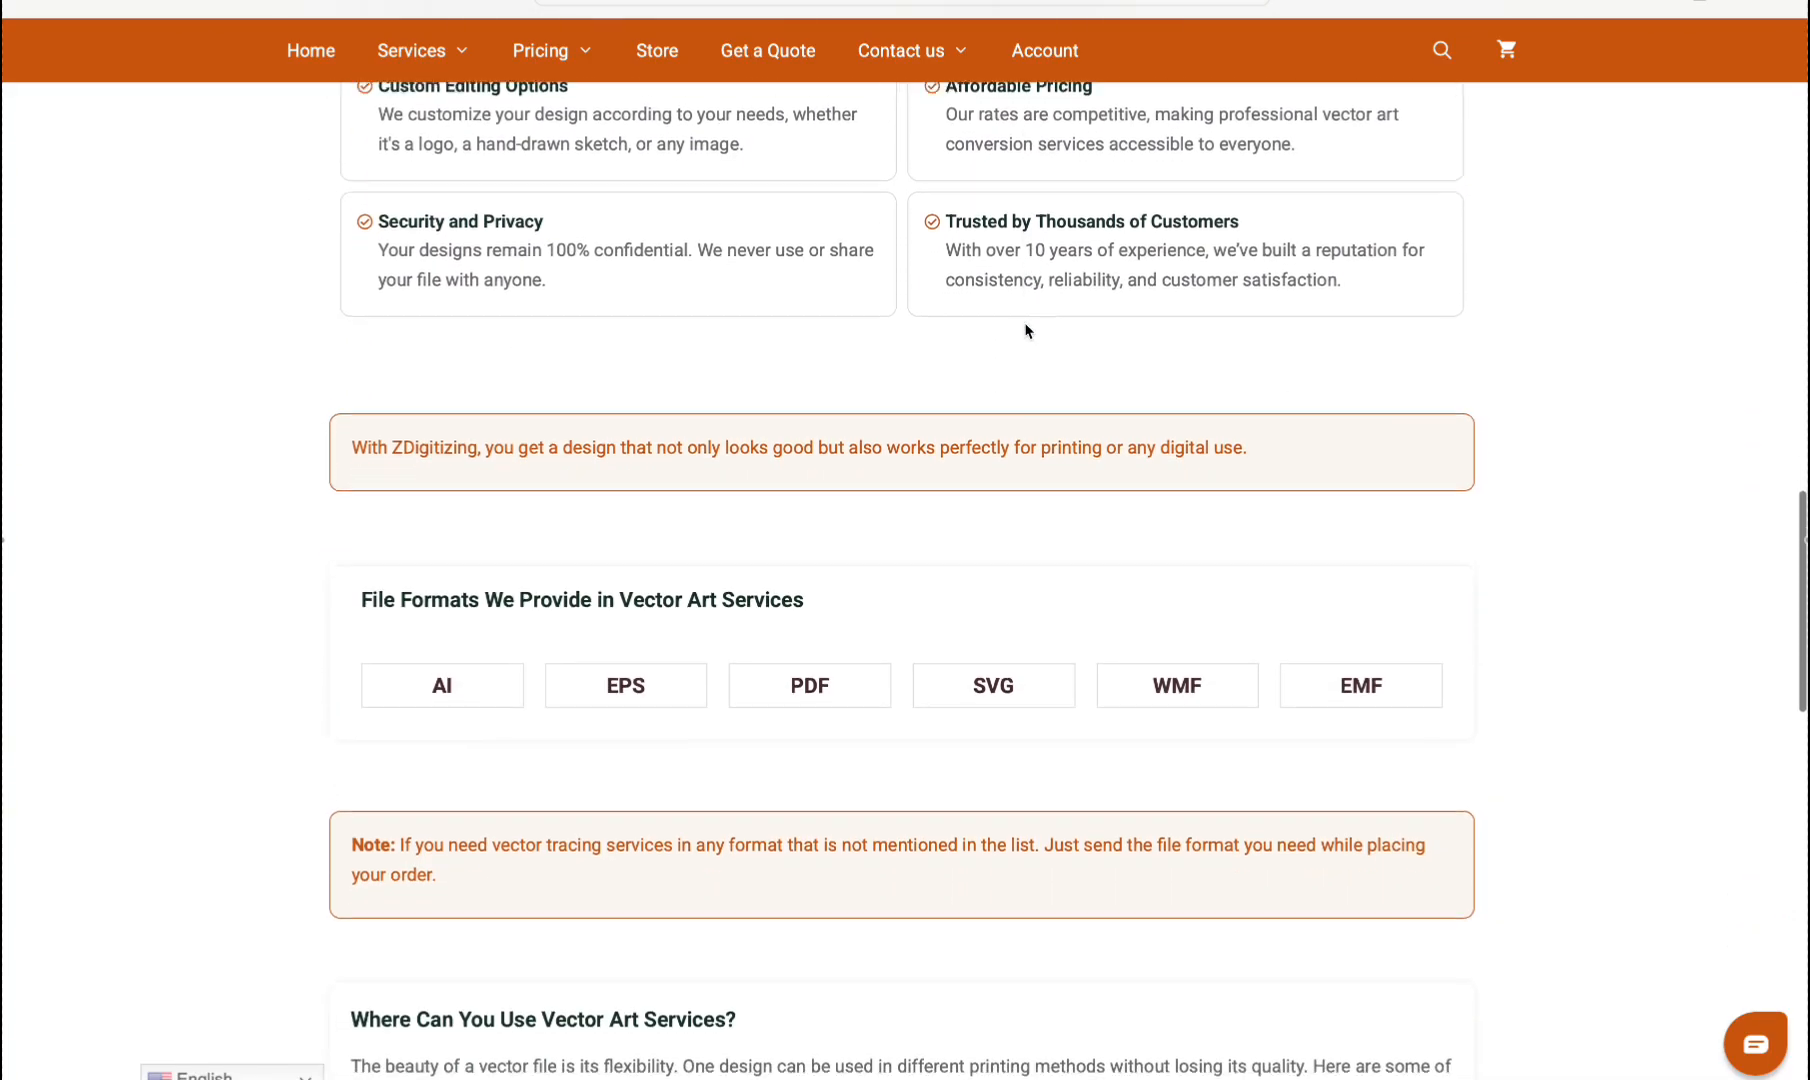
pyautogui.scroll(-9, 1025, 330)
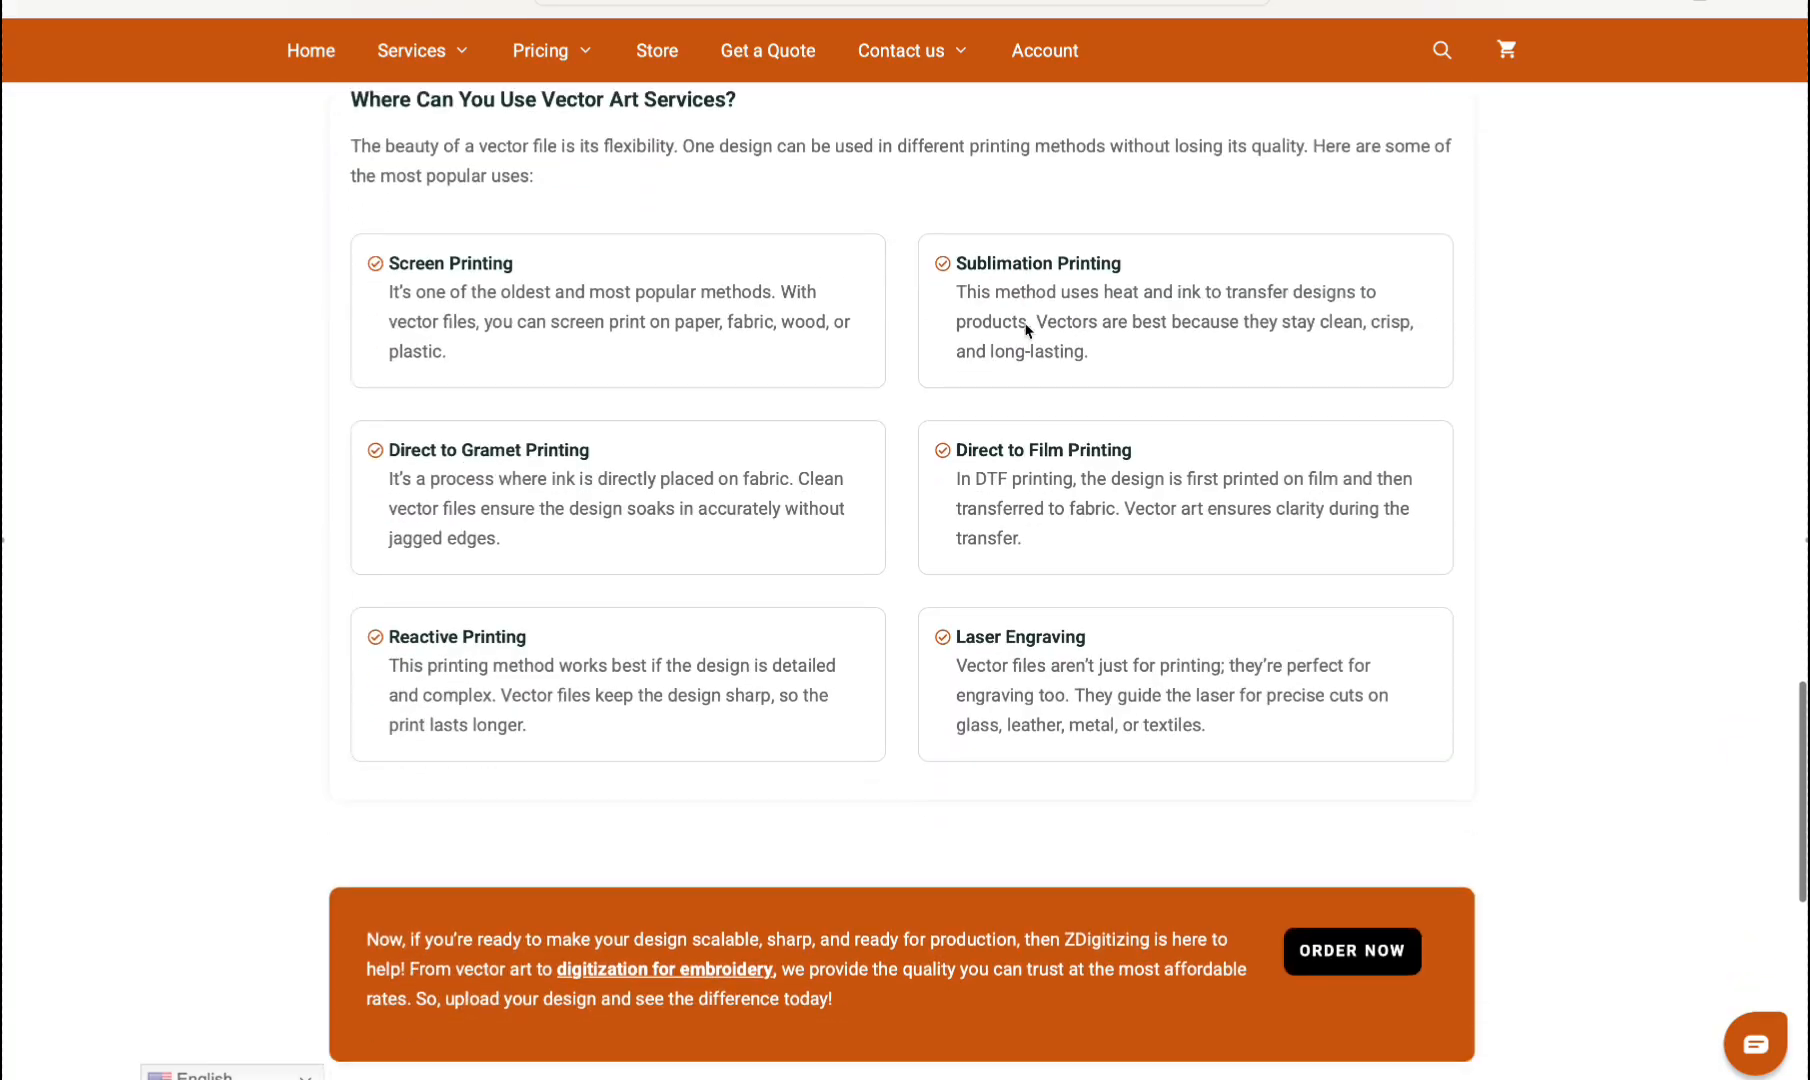
pyautogui.scroll(-2, 1025, 330)
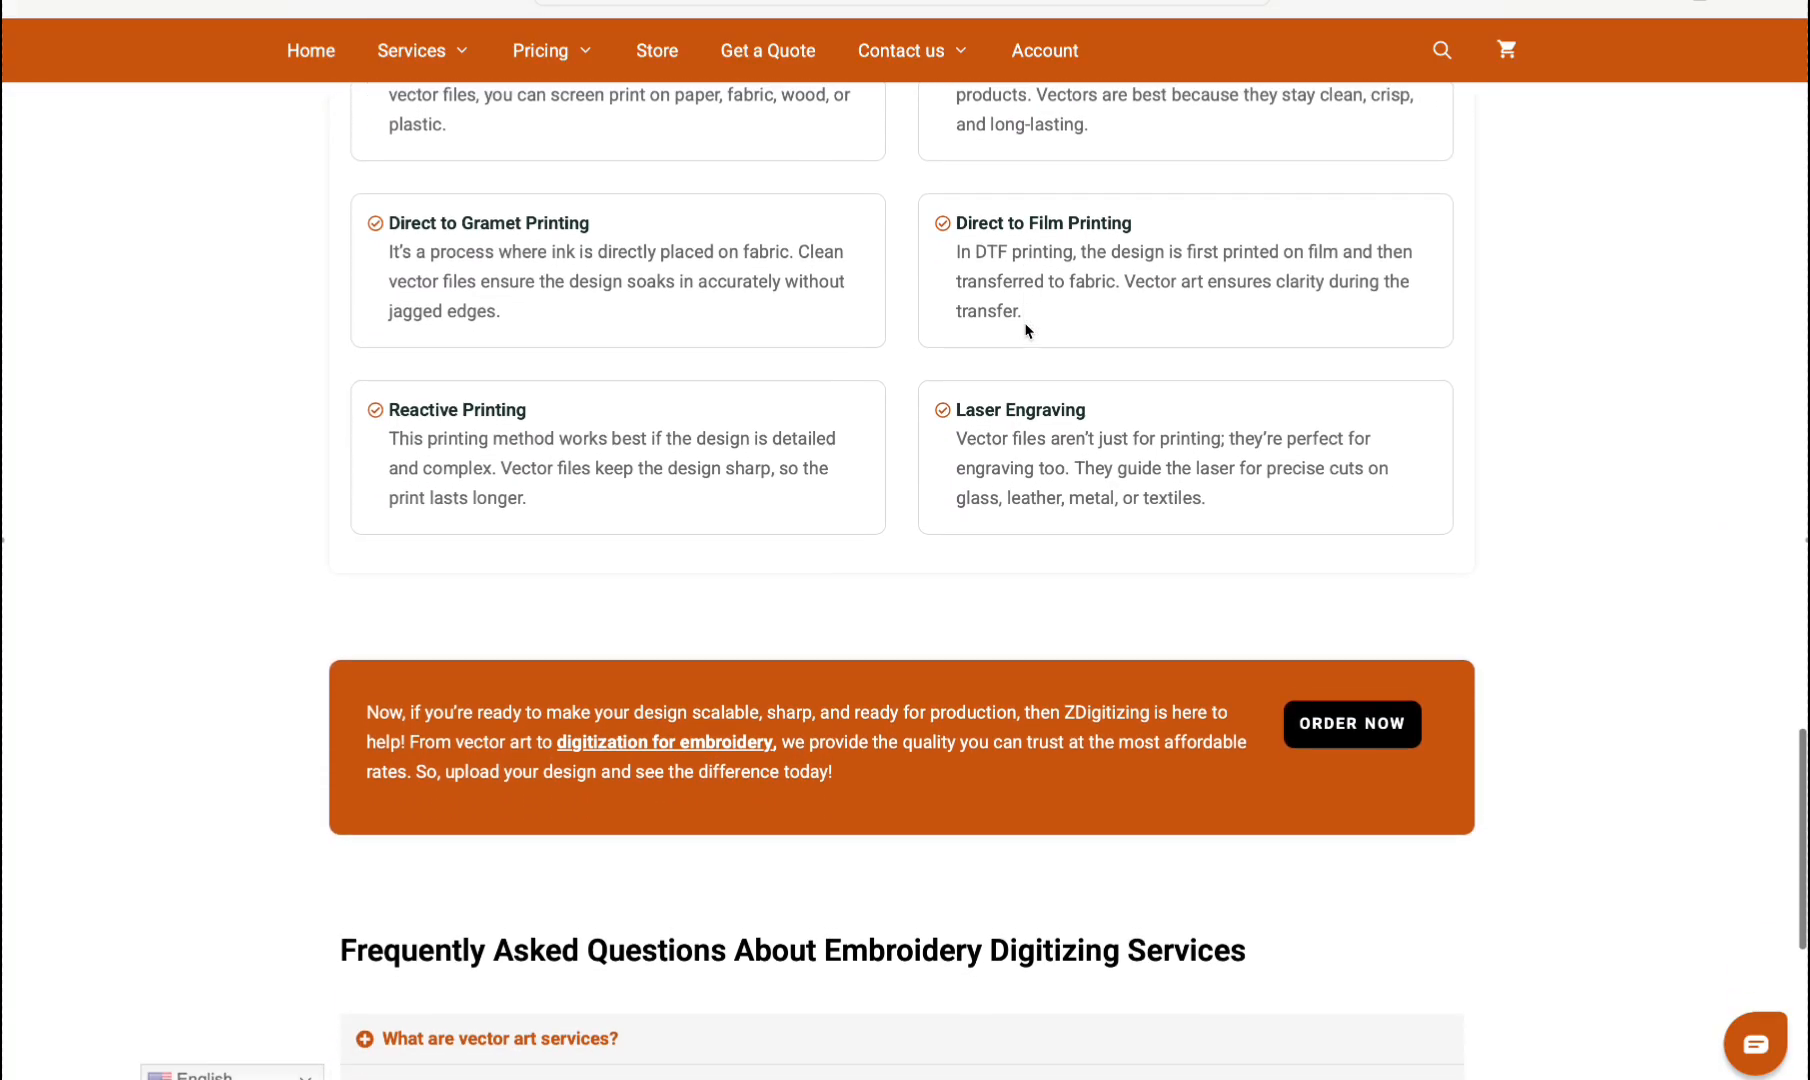
pyautogui.scroll(-6, 1025, 330)
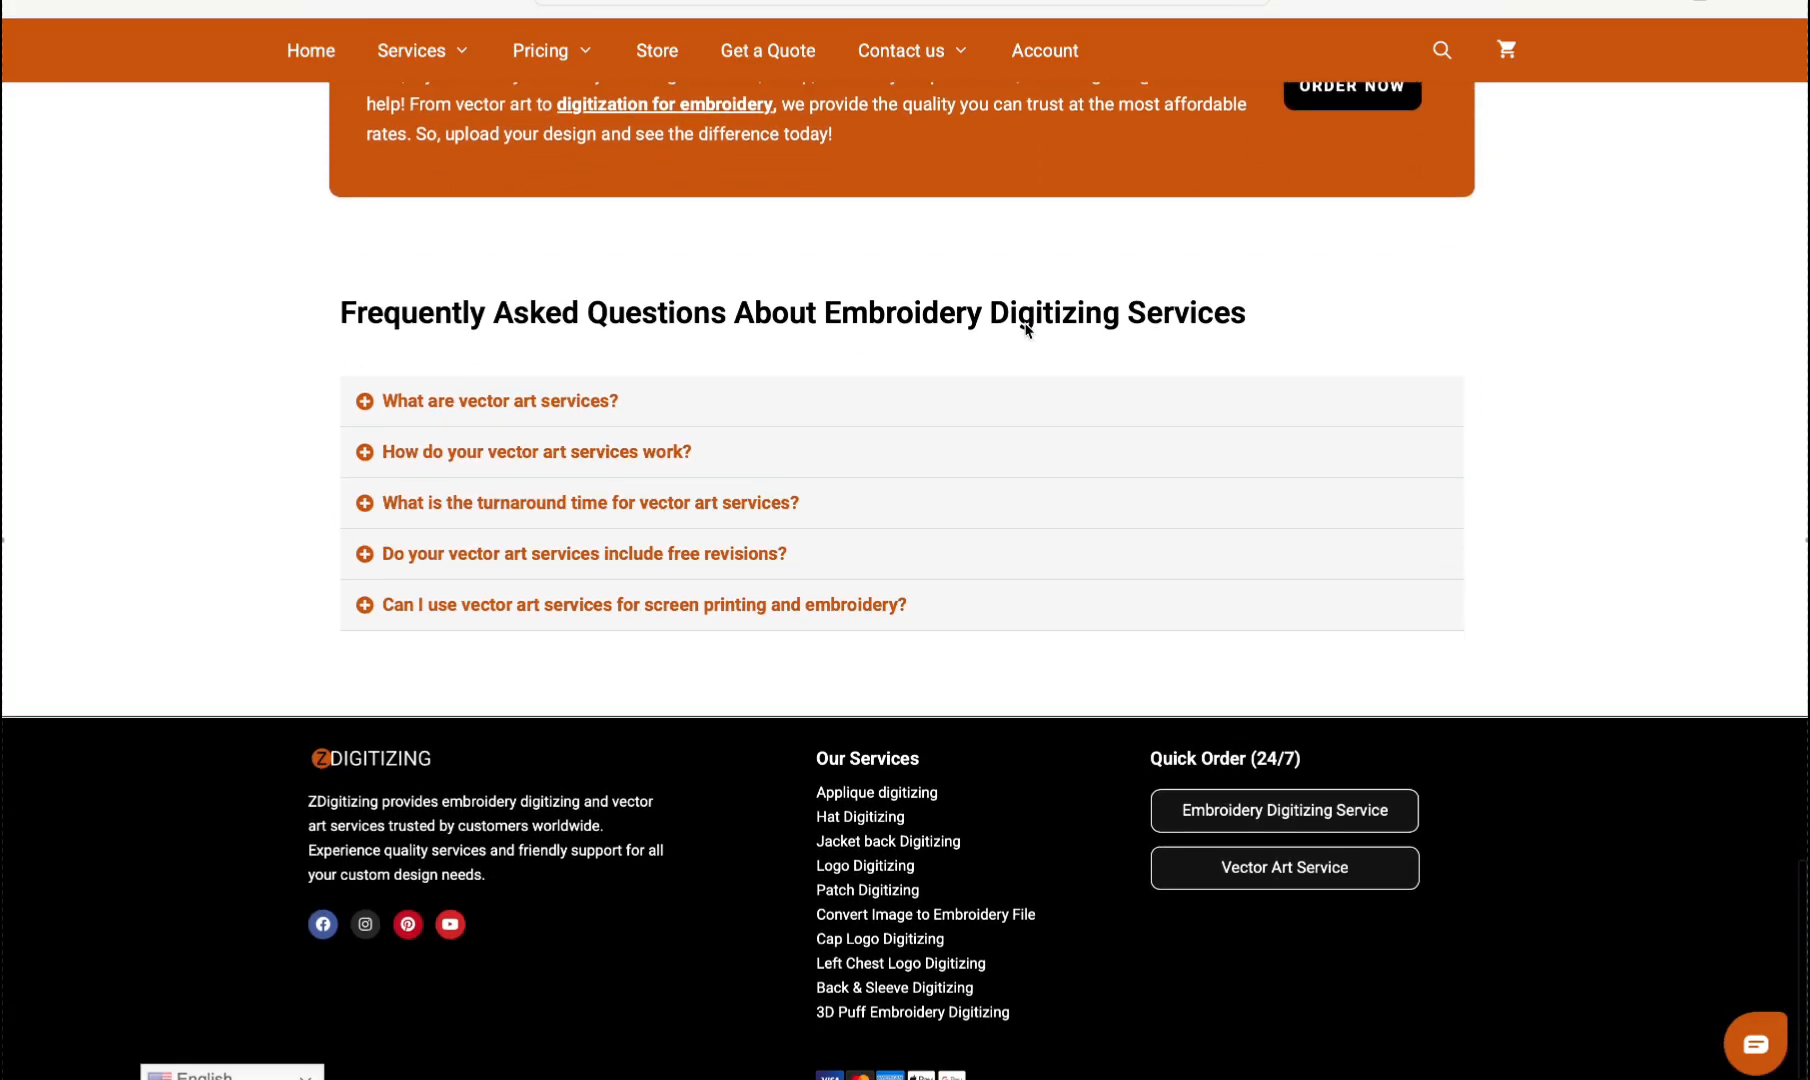
pyautogui.scroll(20, 1025, 330)
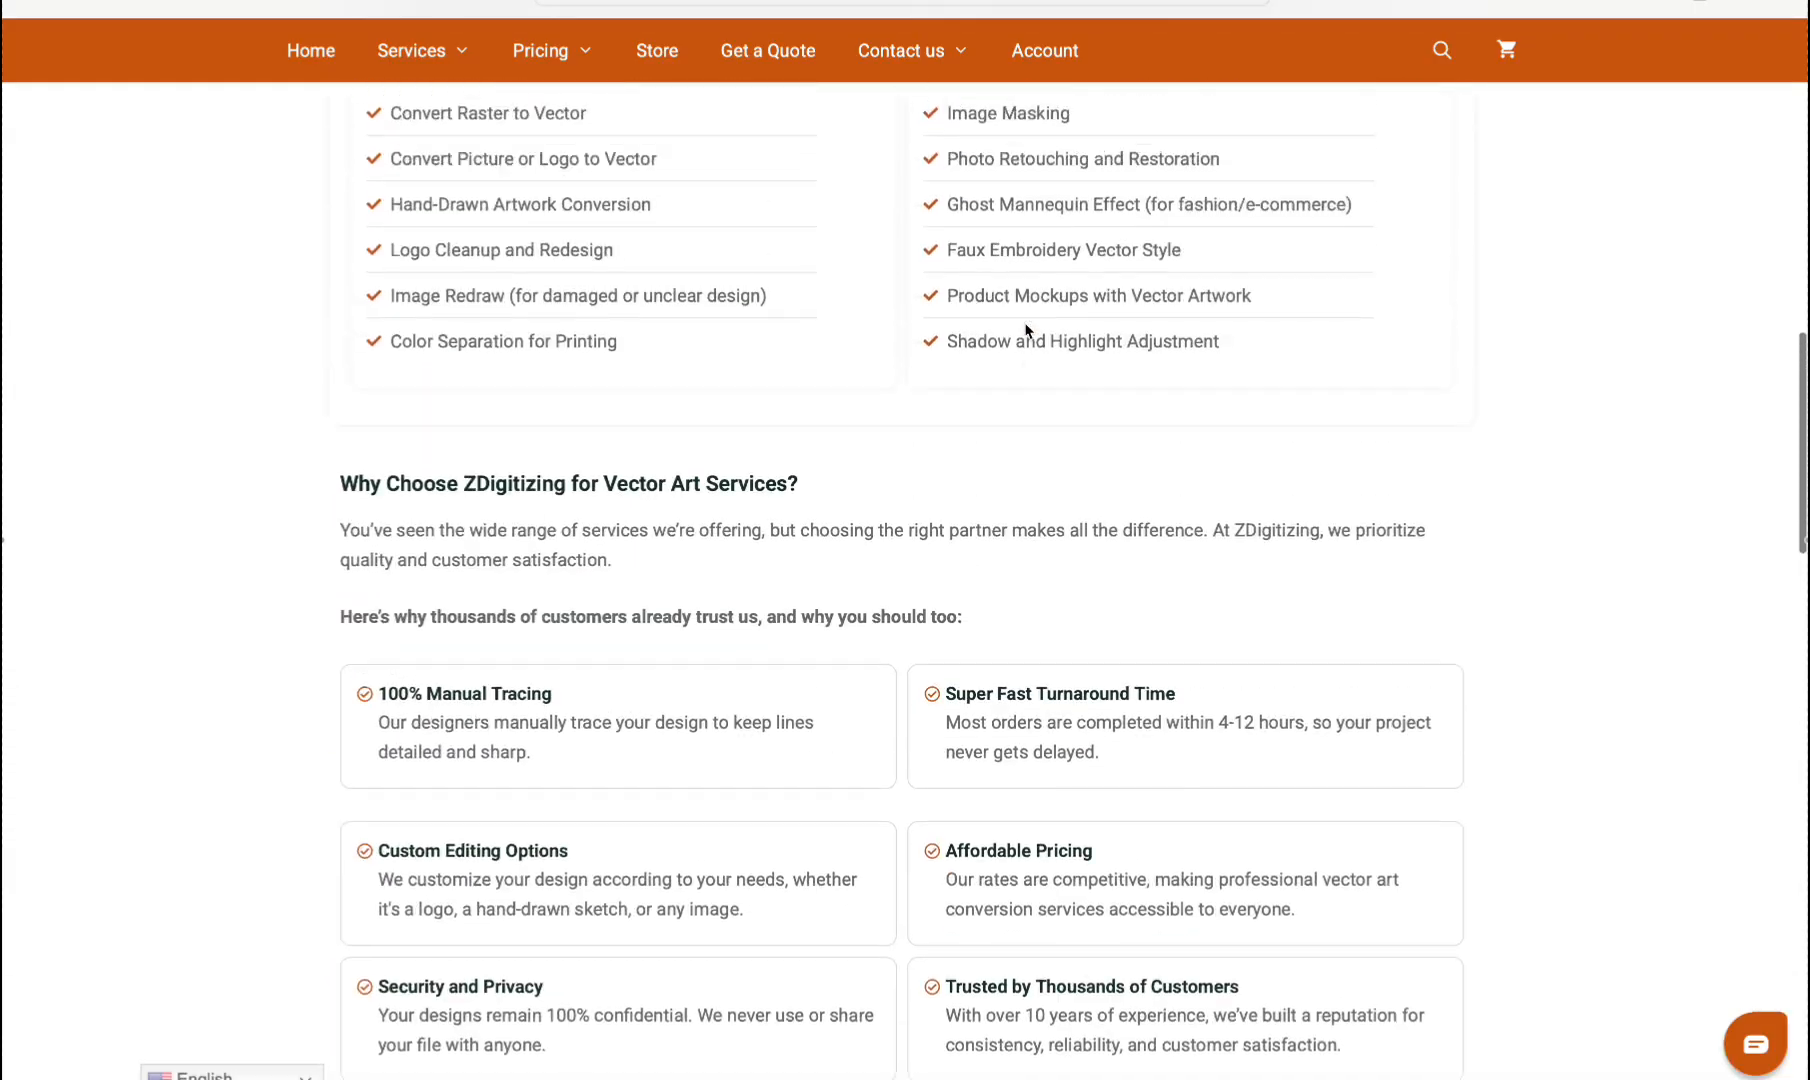
pyautogui.scroll(5, 1025, 330)
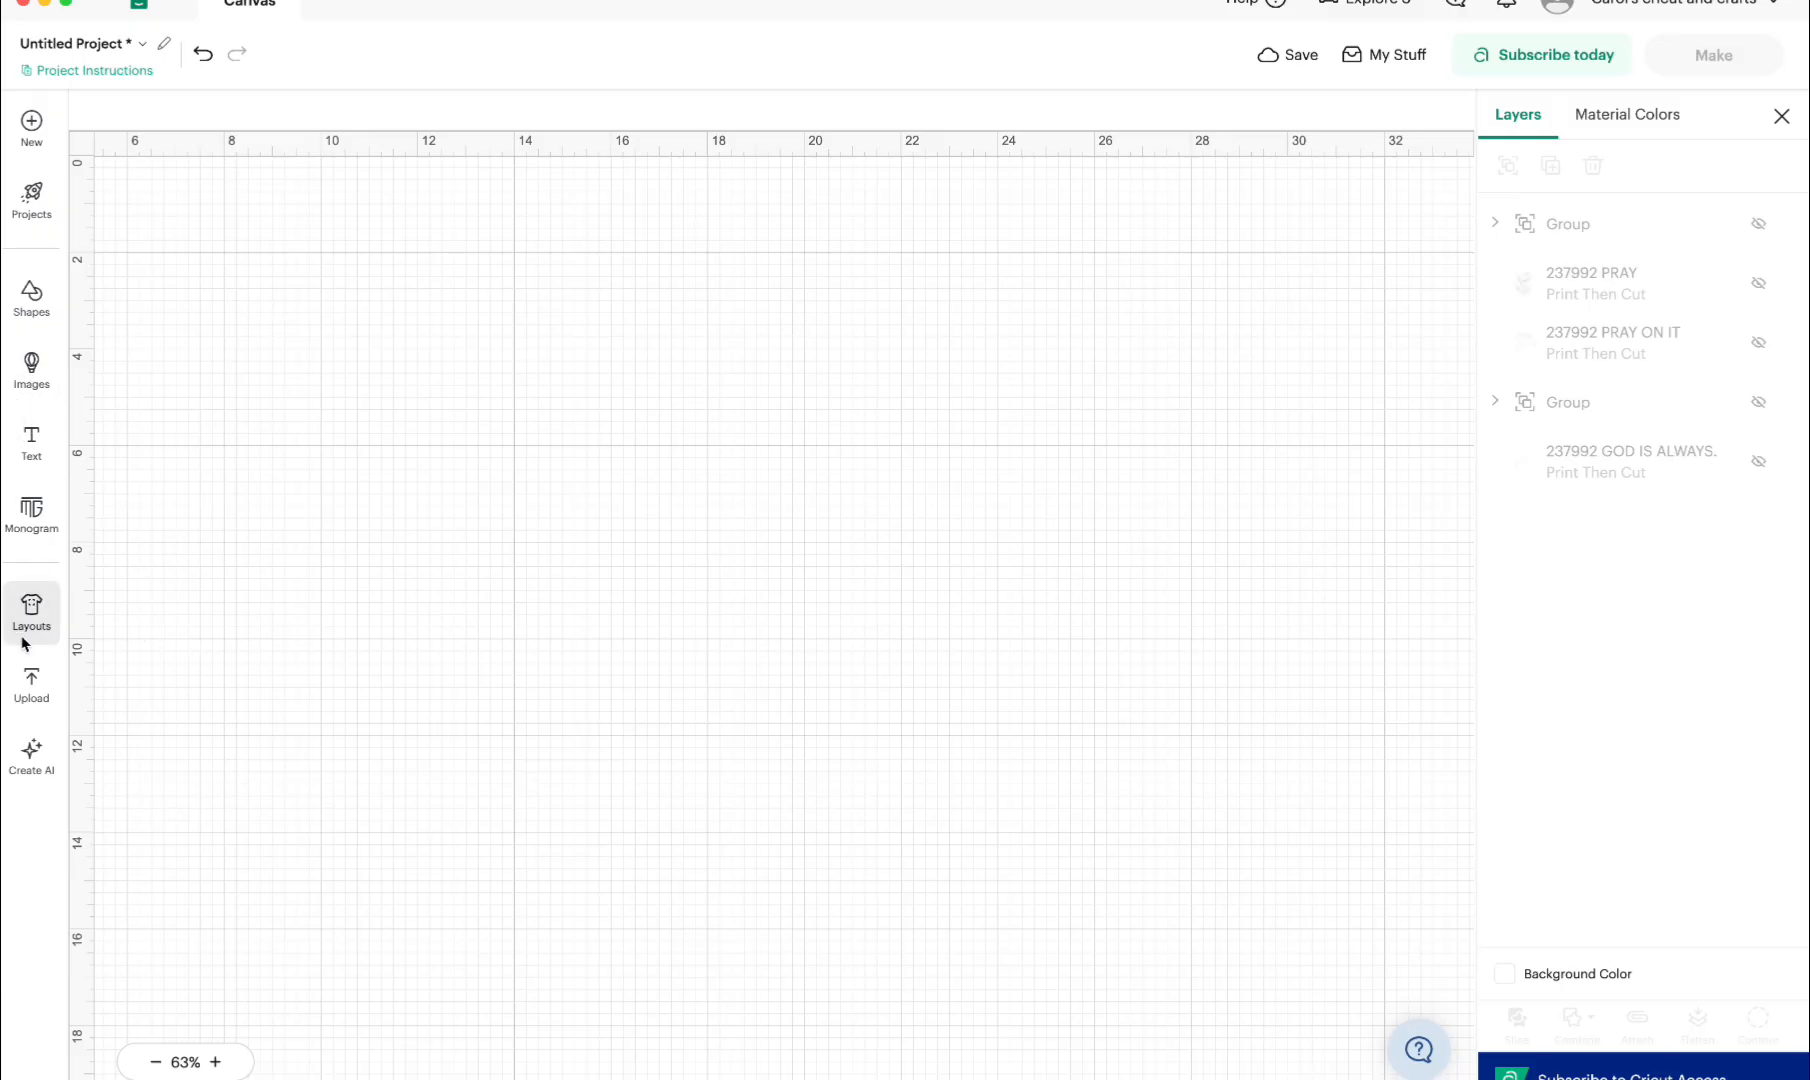
# - Switch to Cricut Design Space, insert the uploaded single-layer "GOD IS with you ALWAYS." image, and place it in the open canvas area
pyautogui.click(29, 678)
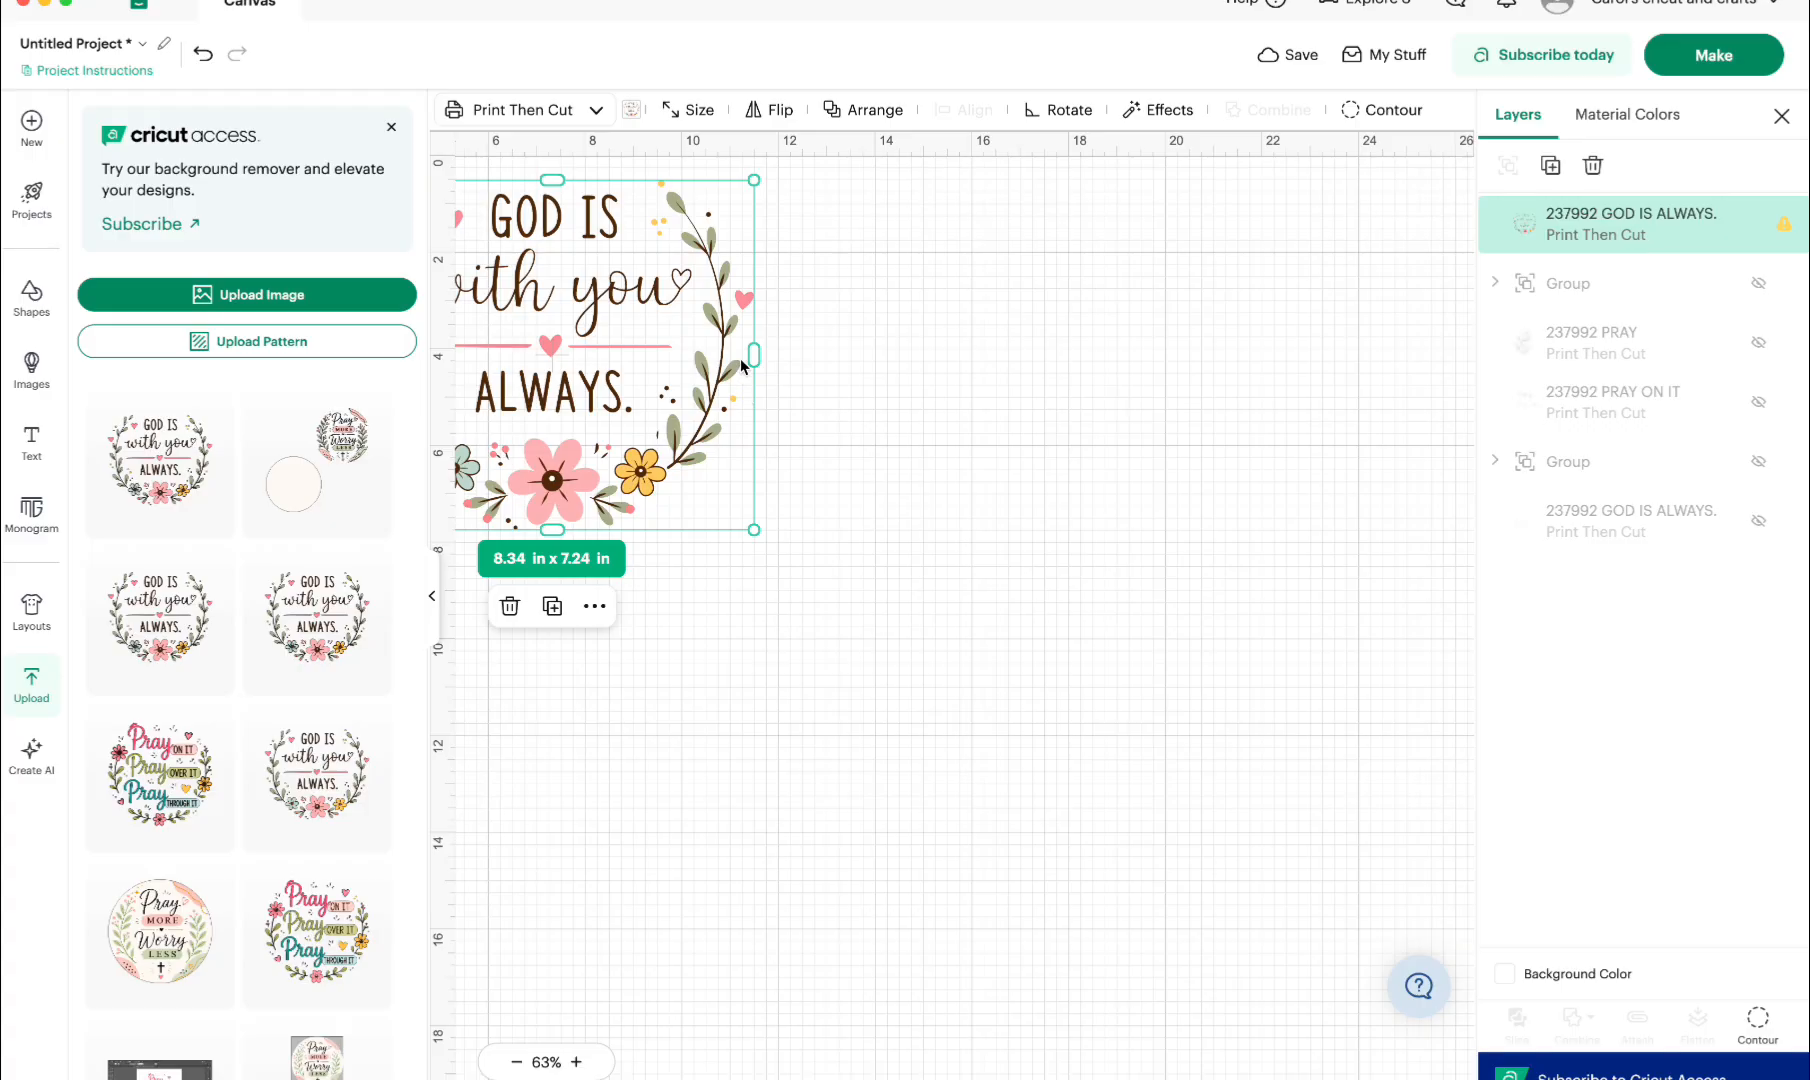
pyautogui.moveTo(635, 352); pyautogui.dragTo(1249, 548)
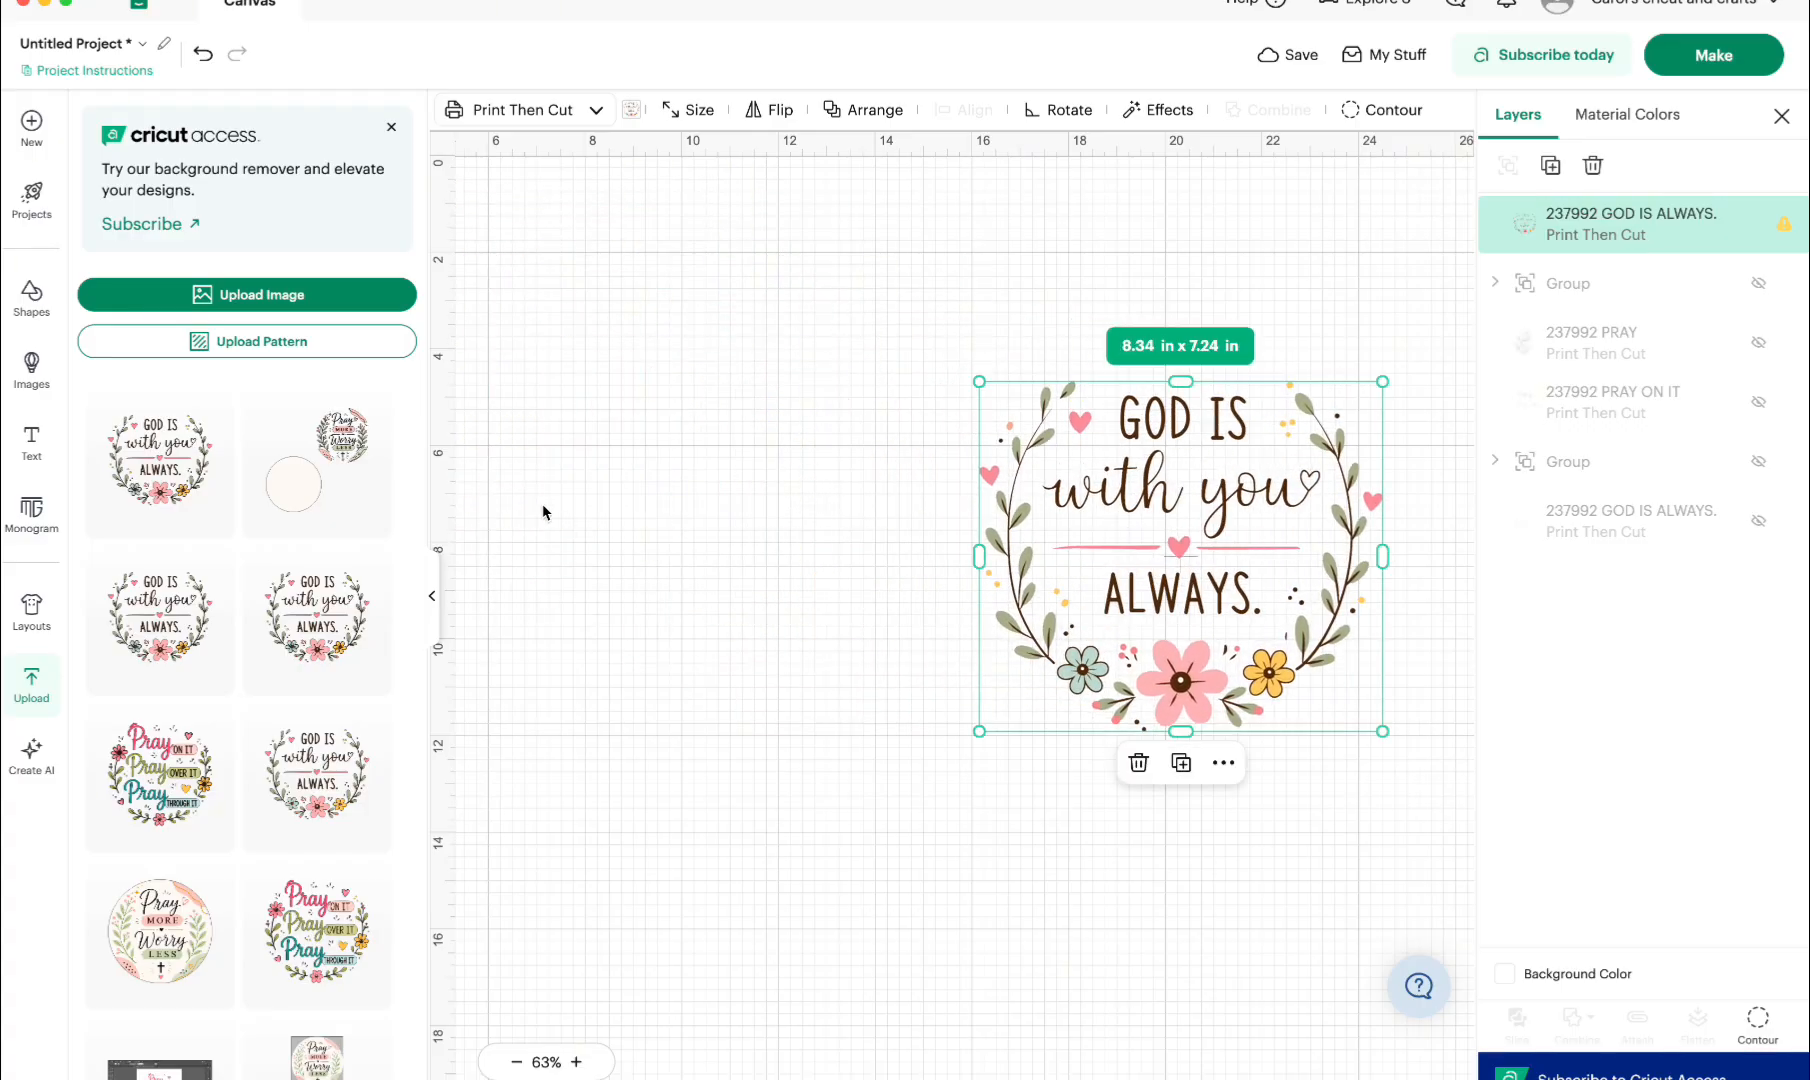
# - Insert the uploaded layered "GOD IS with you ALWAYS." design beside the single-layer image and enlarge it to about 7.19 x 6.25 in
pyautogui.click(153, 468)
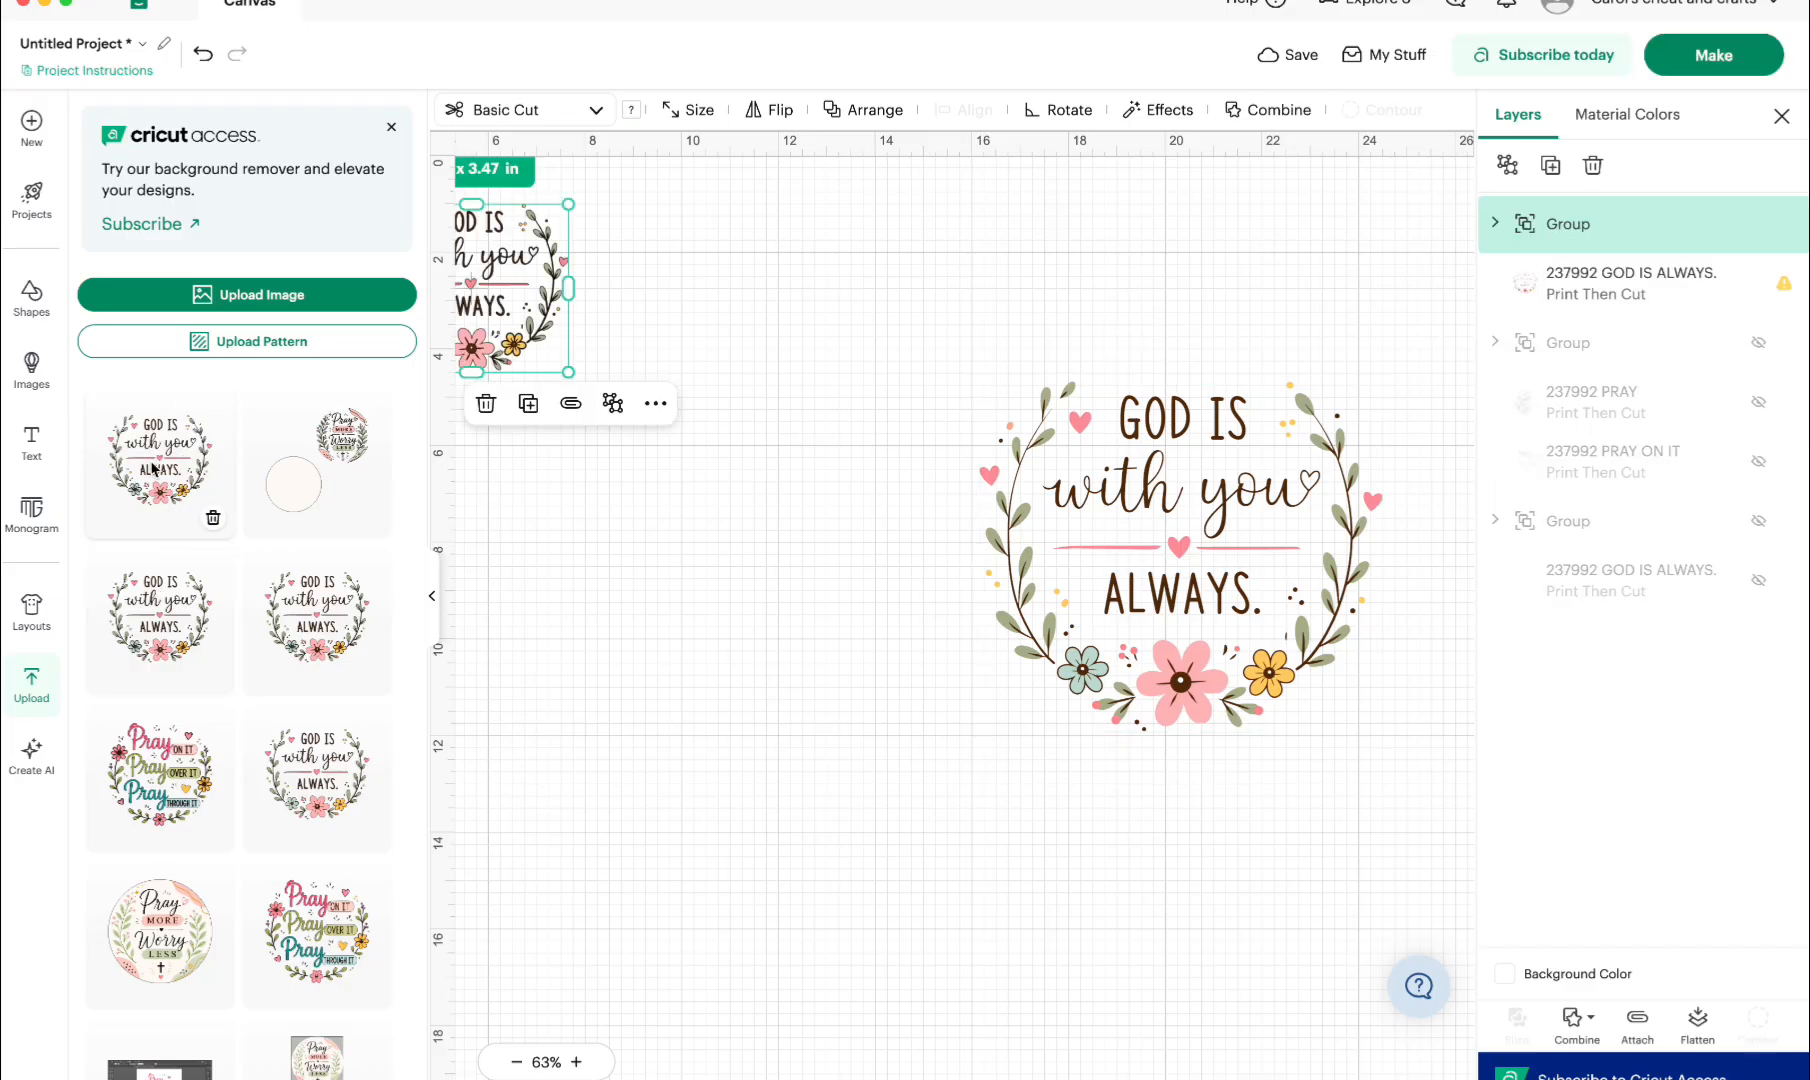
pyautogui.moveTo(502, 219); pyautogui.dragTo(755, 527)
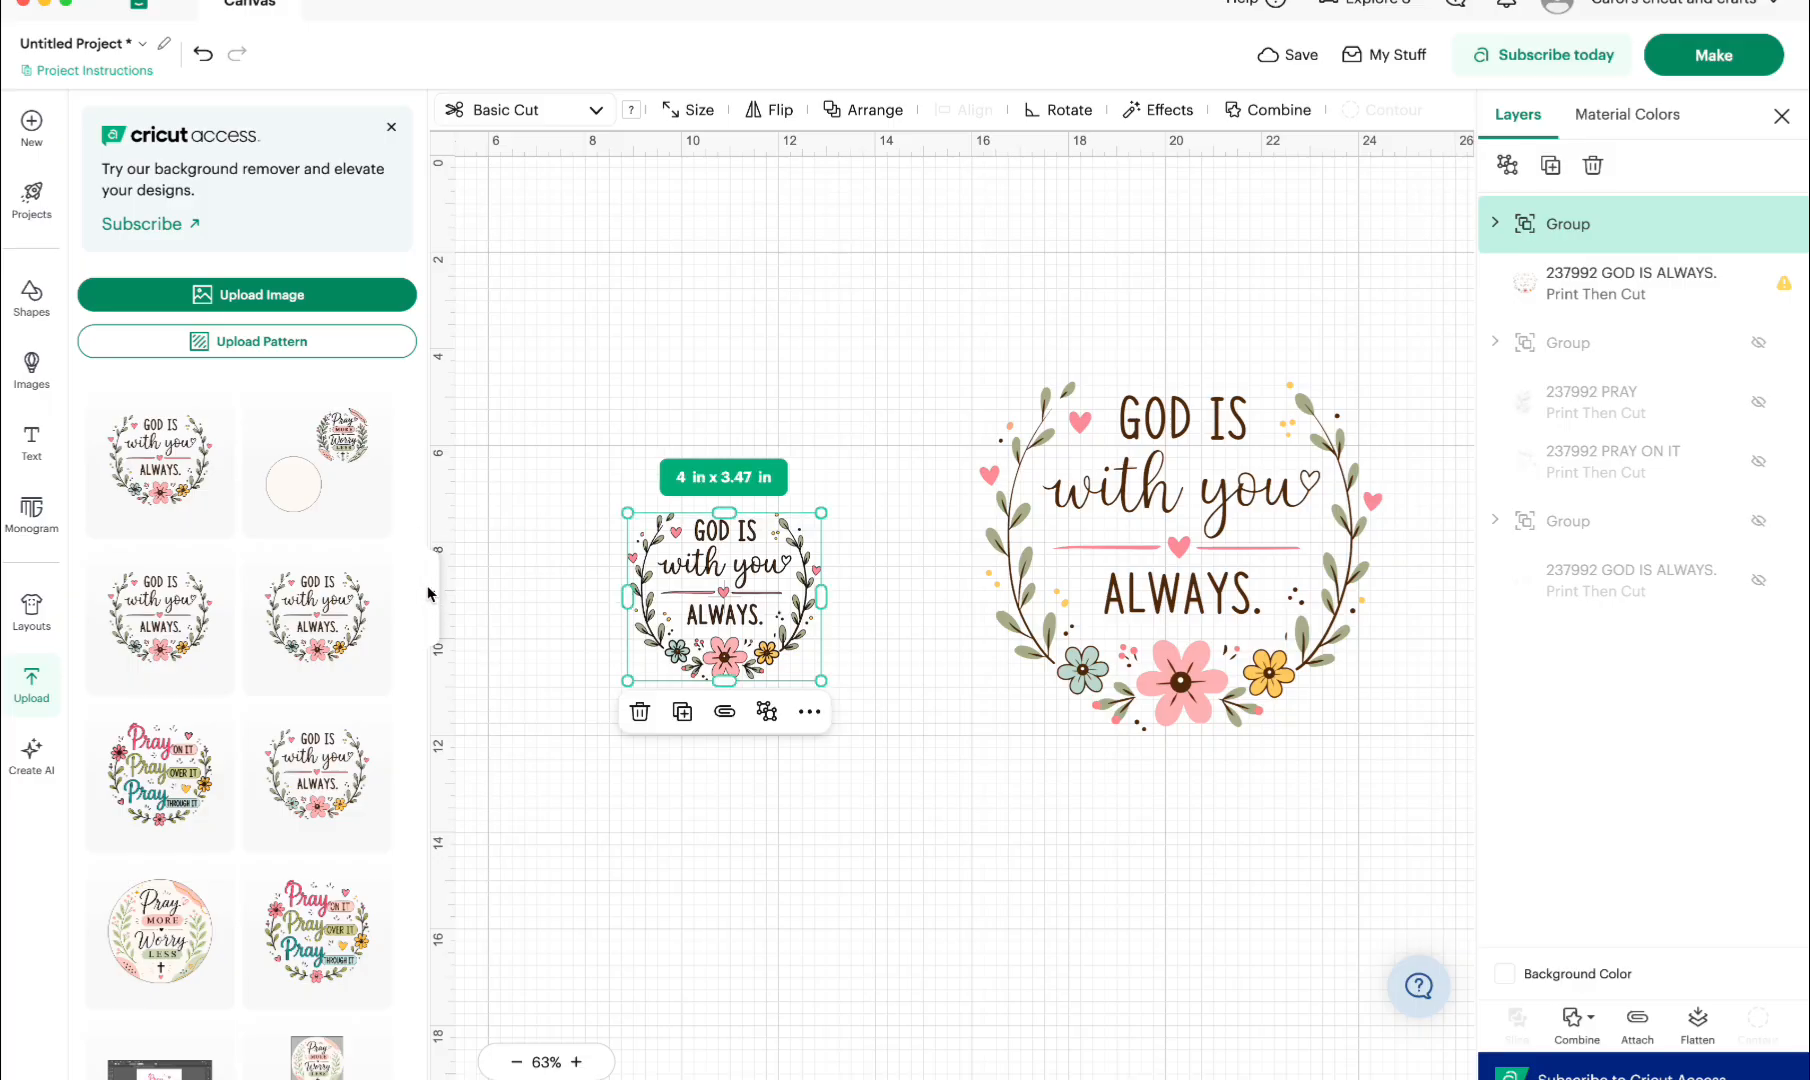
pyautogui.click(428, 593)
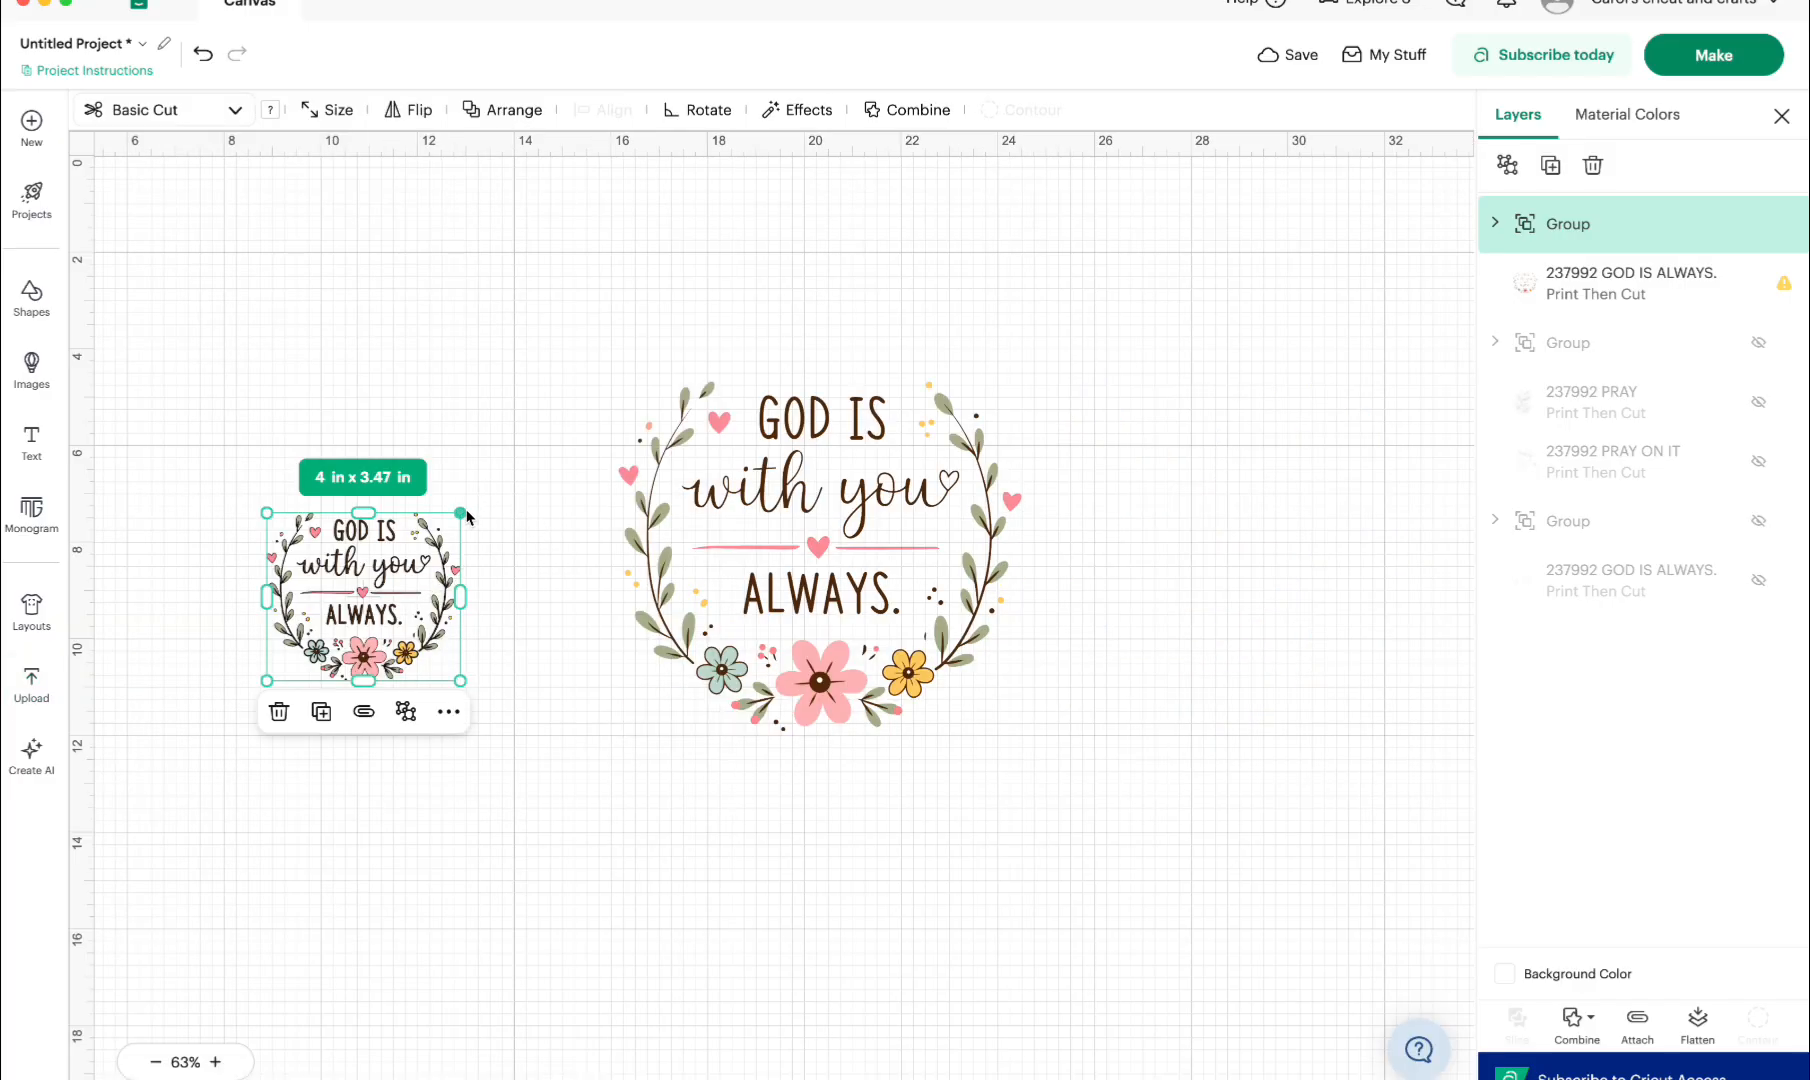
pyautogui.moveTo(465, 512); pyautogui.dragTo(615, 378)
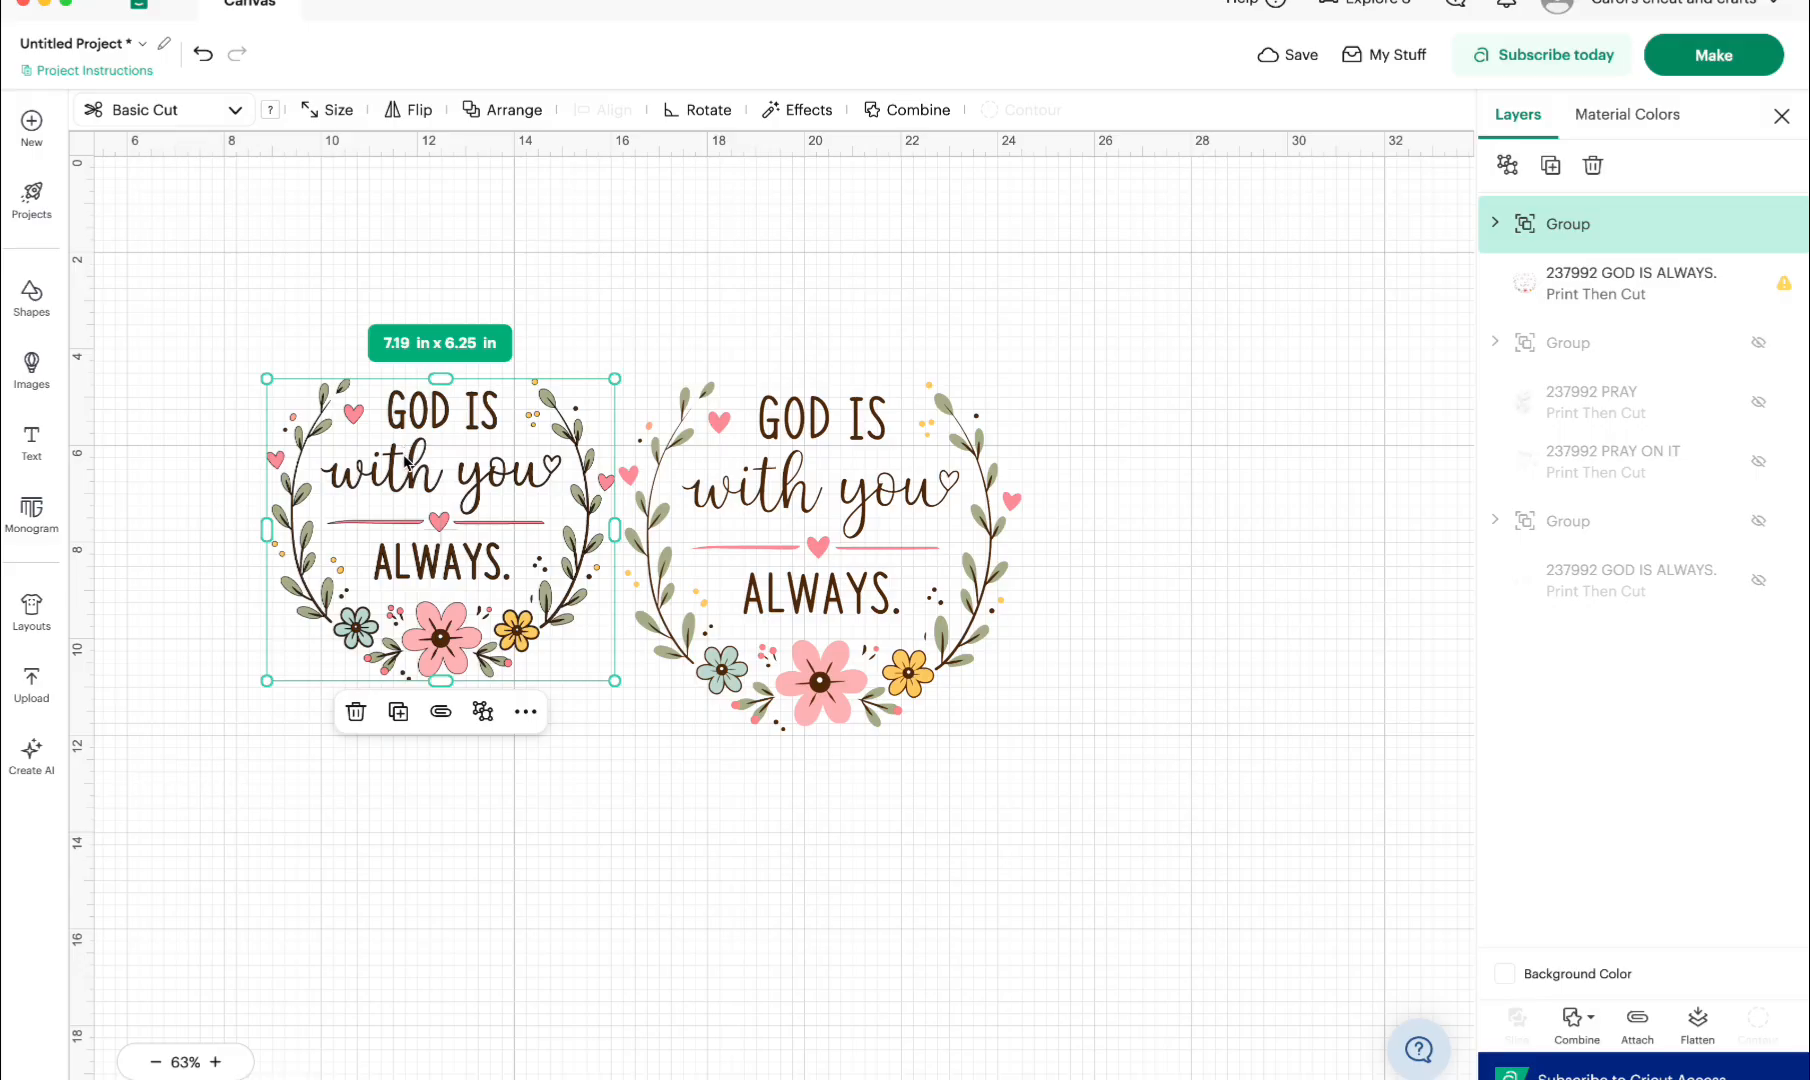
# - Undo the recent position changes of the two "GOD IS with you ALWAYS." designs
pyautogui.hotkey('ctrl', 'z')
pyautogui.hotkey('ctrl', 'z')
pyautogui.hotkey('ctrl', 'z')
pyautogui.hotkey('ctrl', 'z')
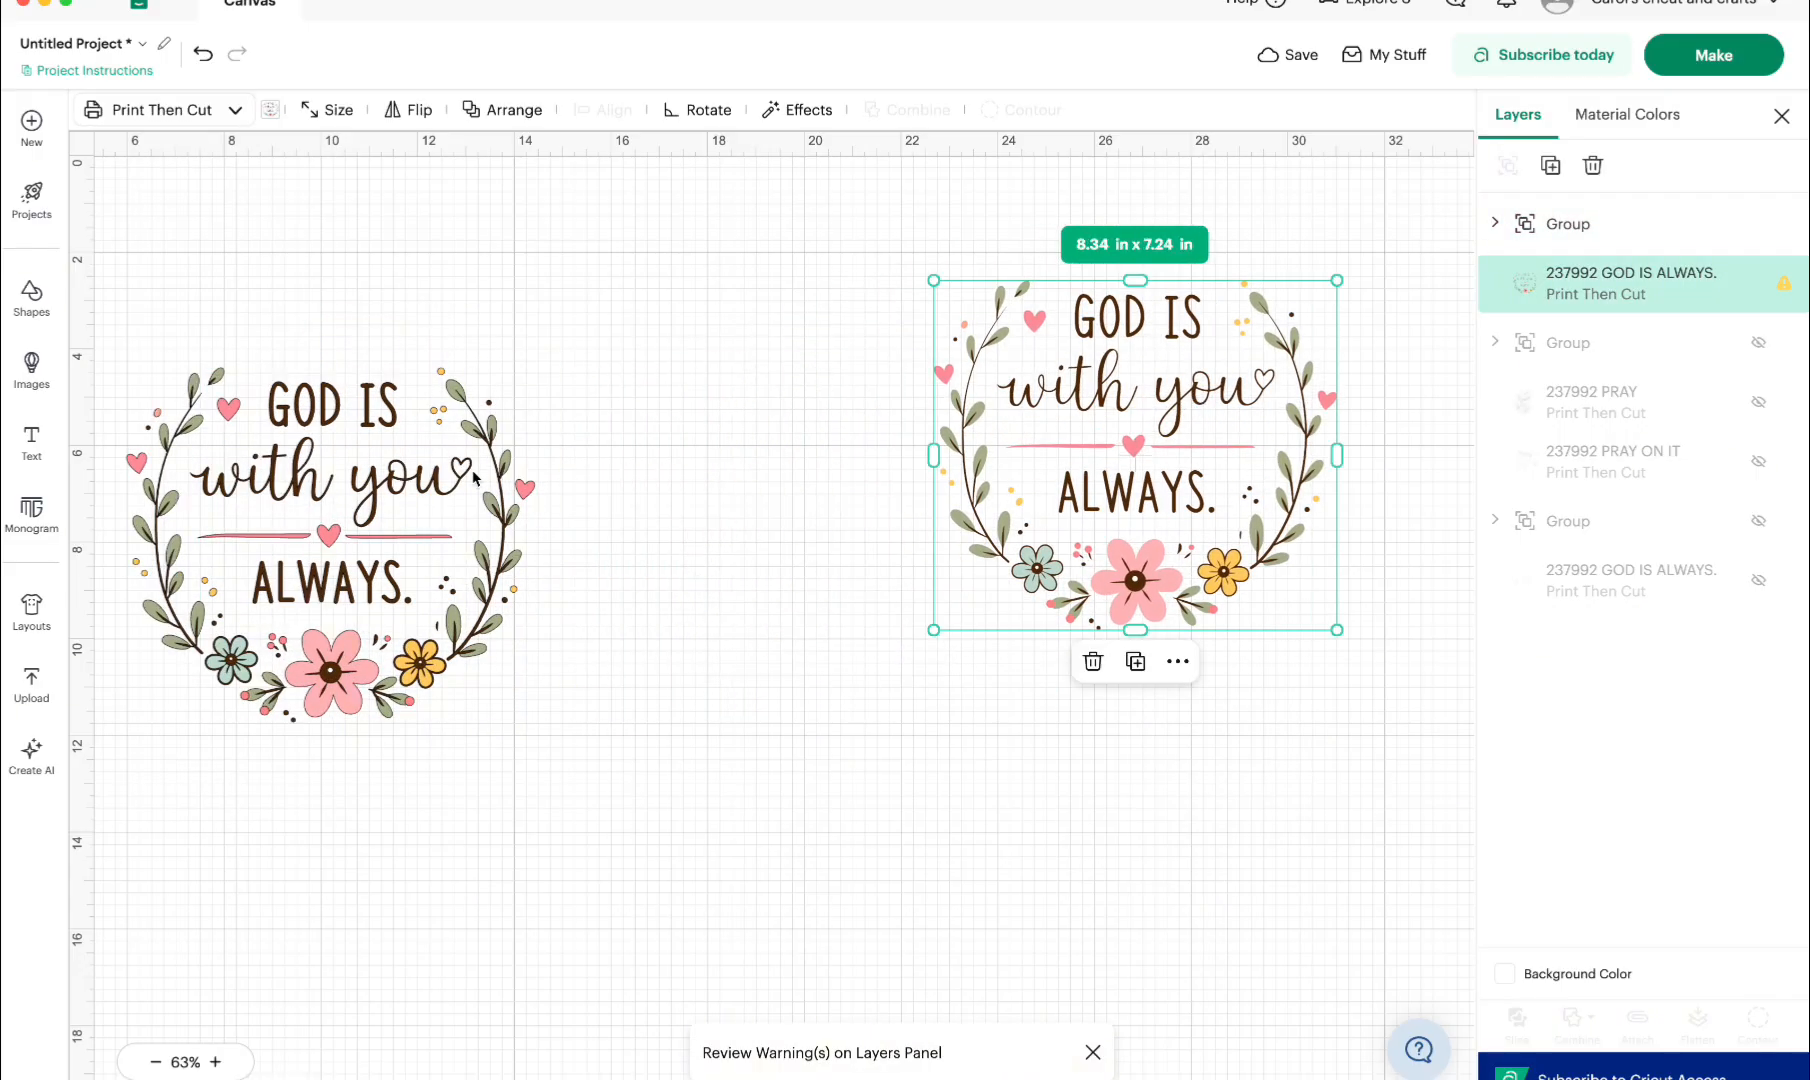
pyautogui.hotkey('ctrl', 'z')
pyautogui.hotkey('ctrl', 'z')
pyautogui.hotkey('ctrl', 'z')
pyautogui.hotkey('ctrl', 'z')
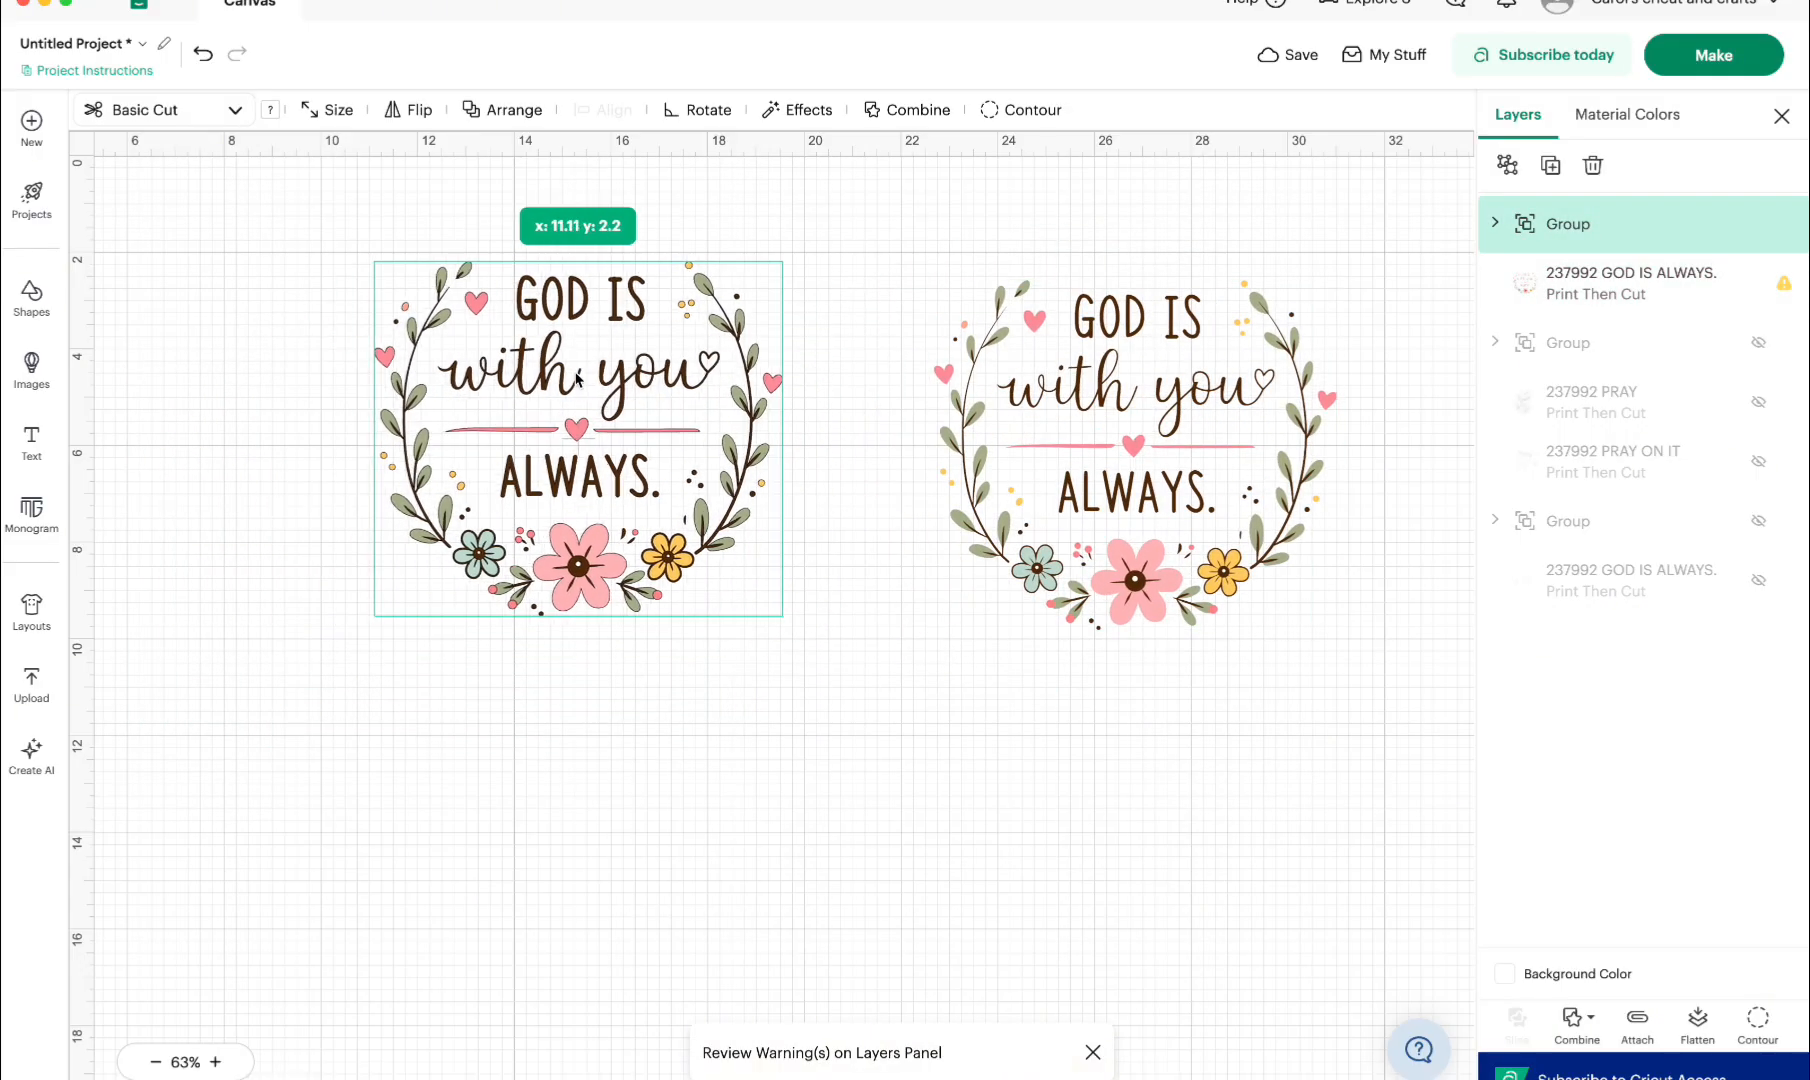
# - Change the single-layer design's operation to Basic Cut and select the layered group for comparison
pyautogui.click(236, 112)
pyautogui.click(188, 214)
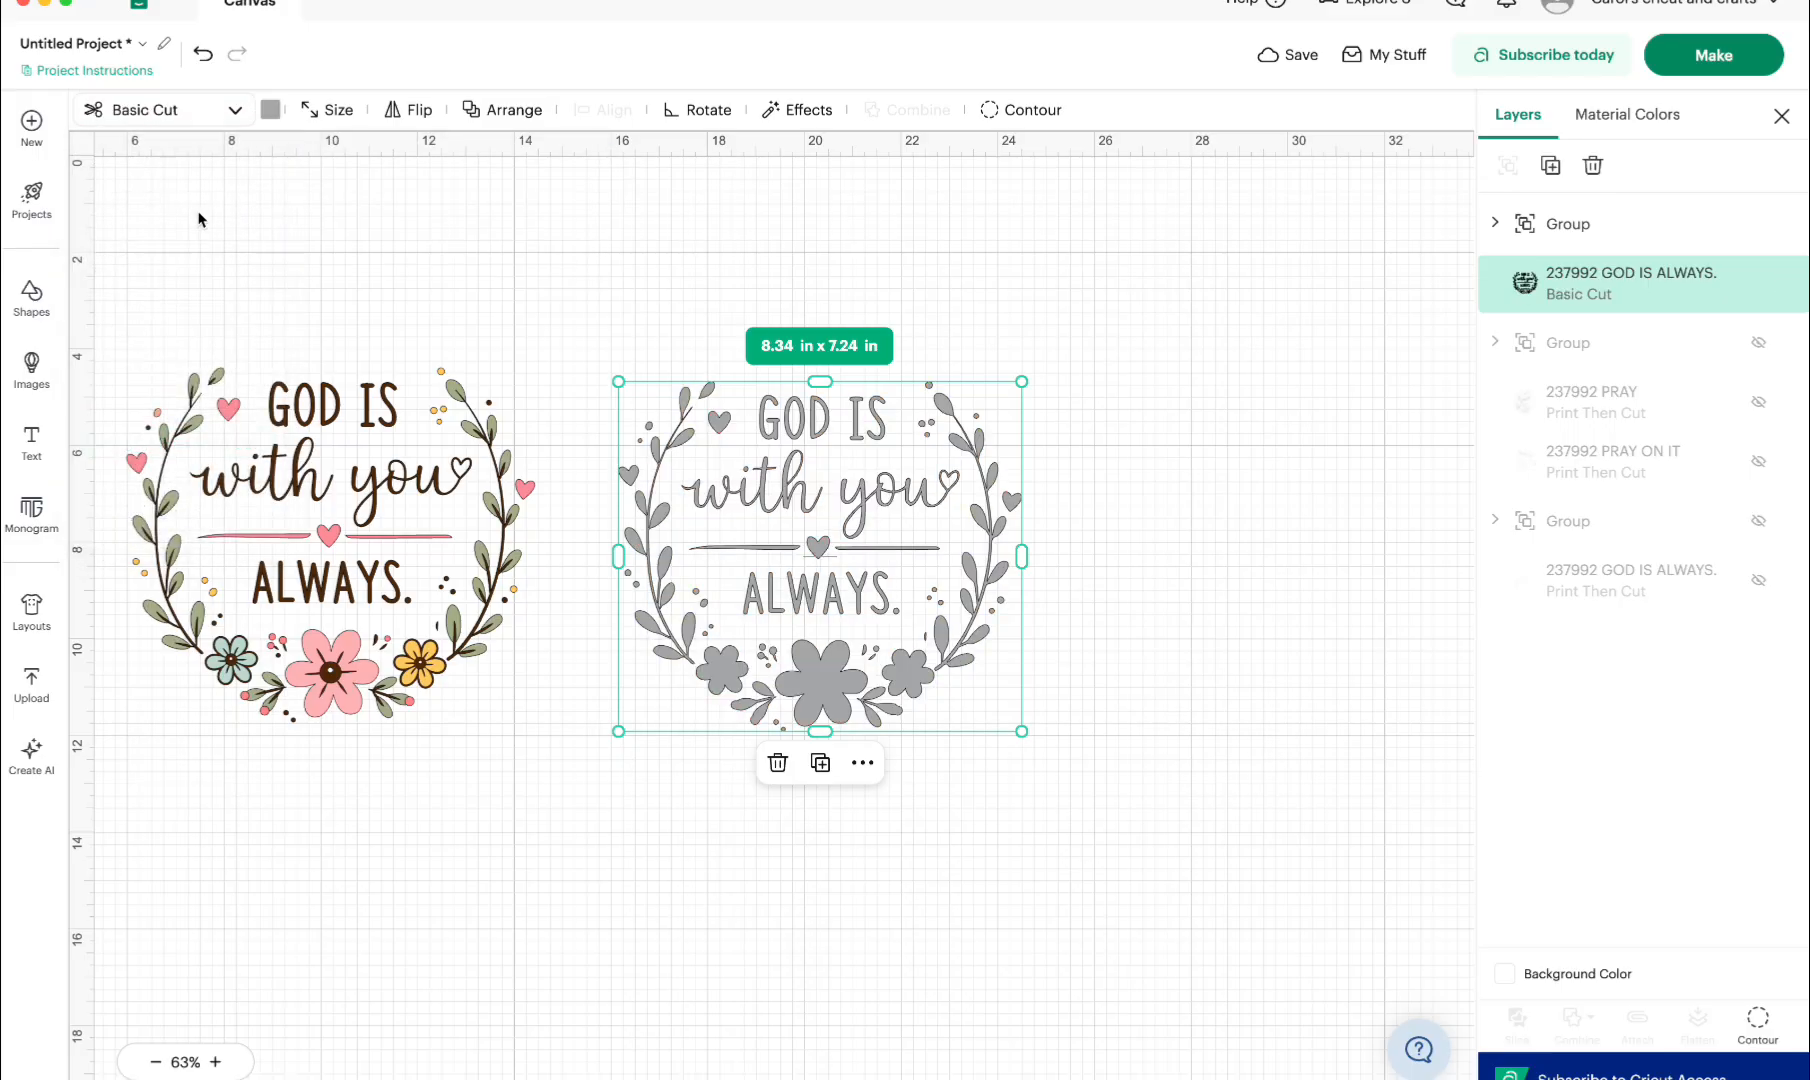
pyautogui.click(331, 416)
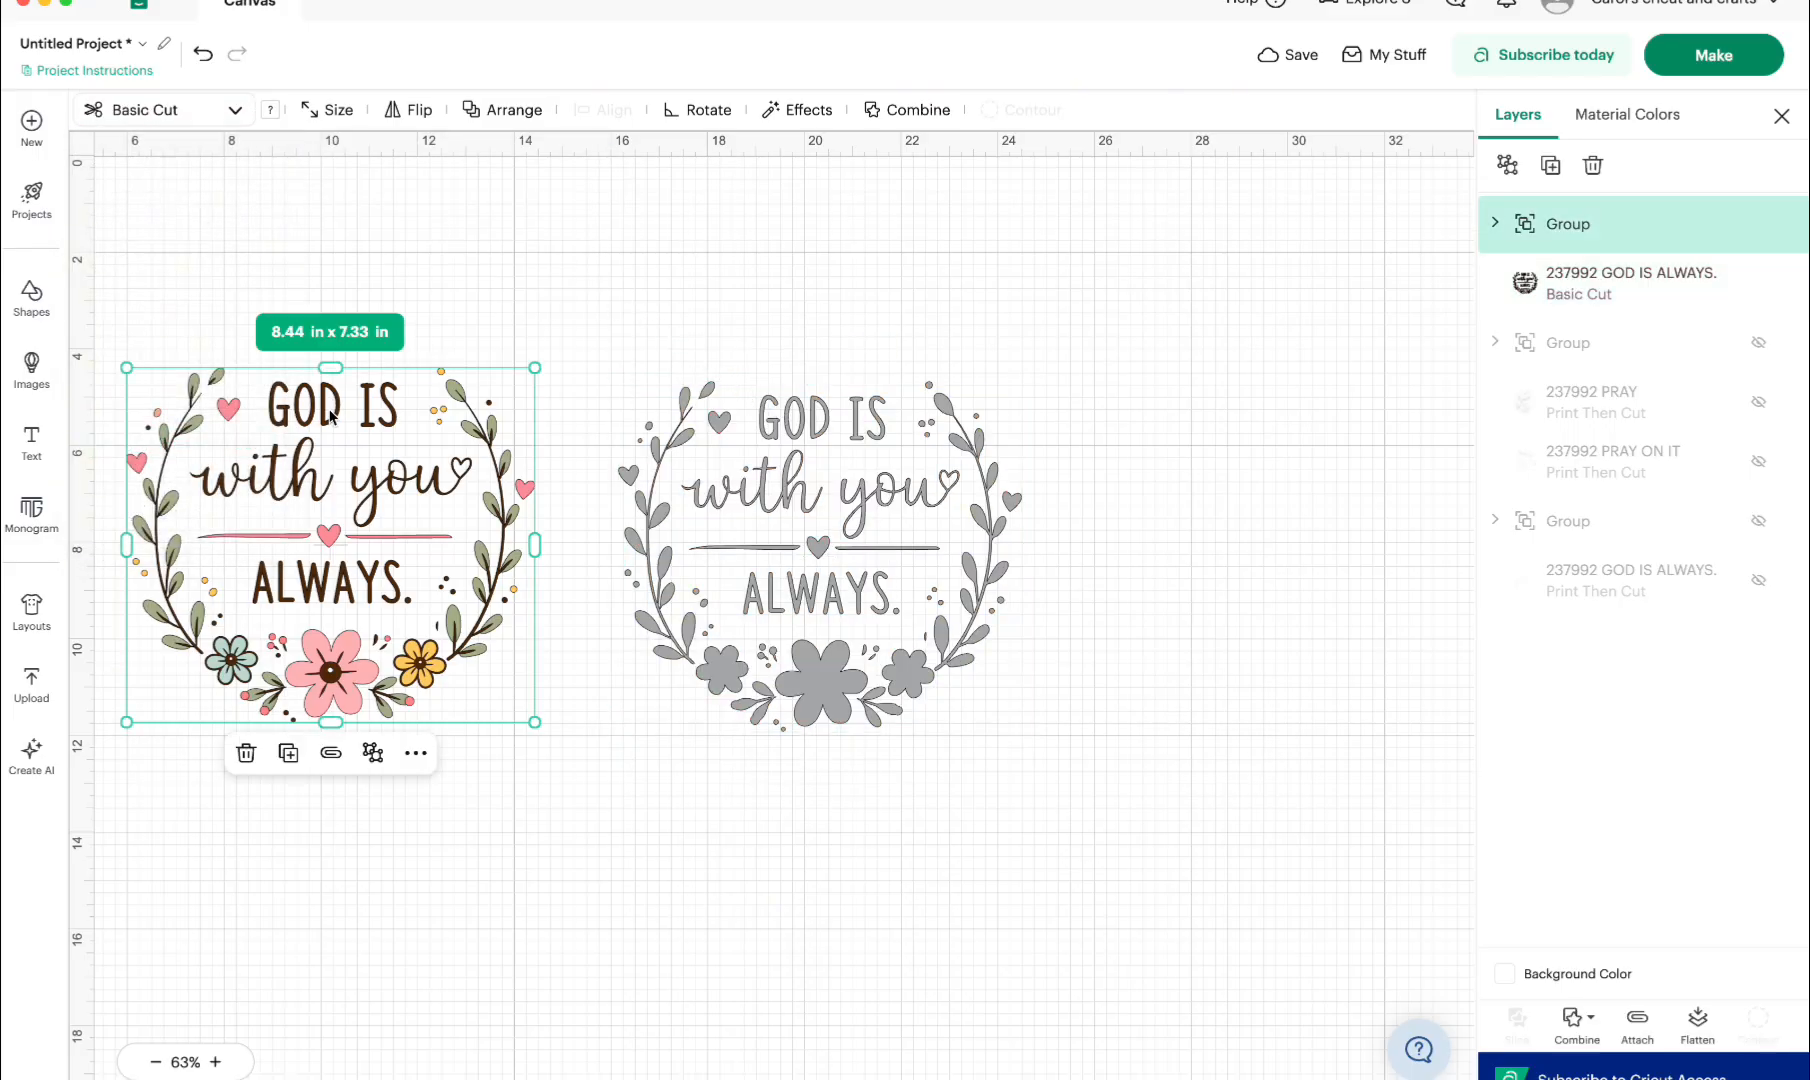
# - Set the single-layer design's operation back to Print Then Cut and reselect that design
pyautogui.click(826, 426)
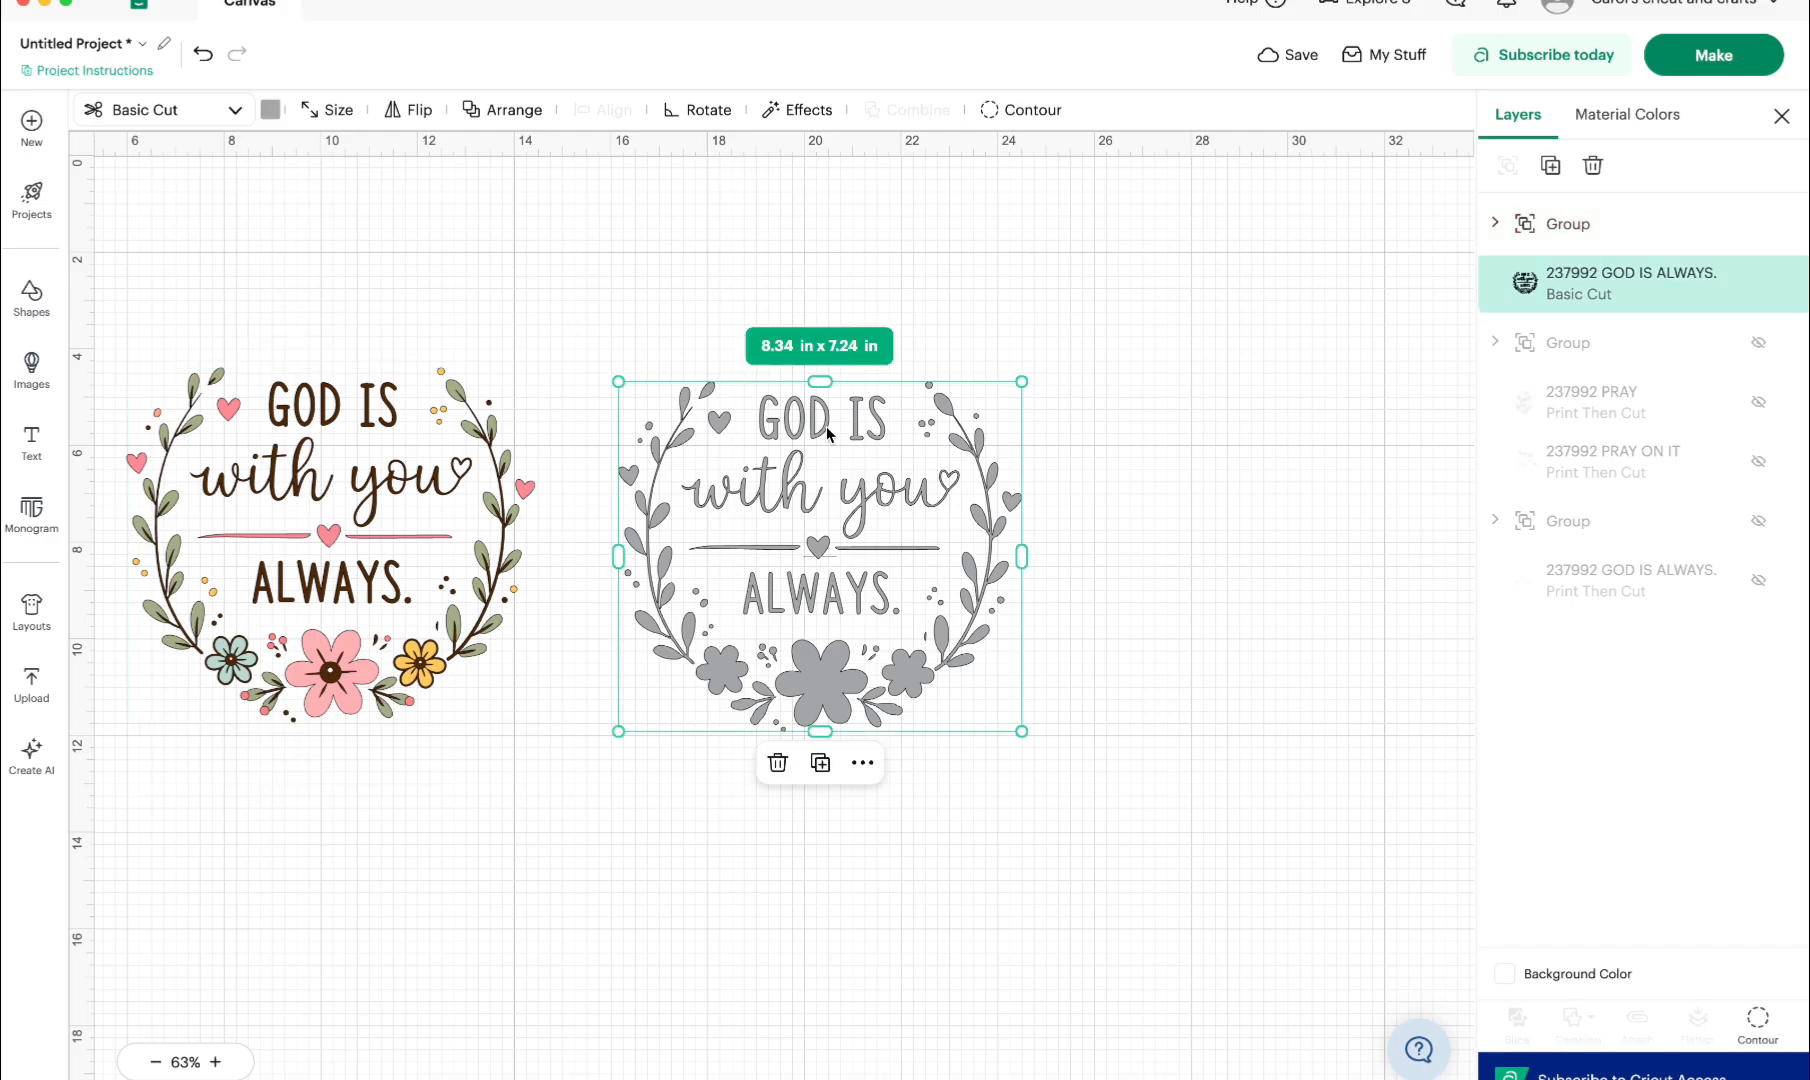
pyautogui.click(234, 110)
pyautogui.click(196, 453)
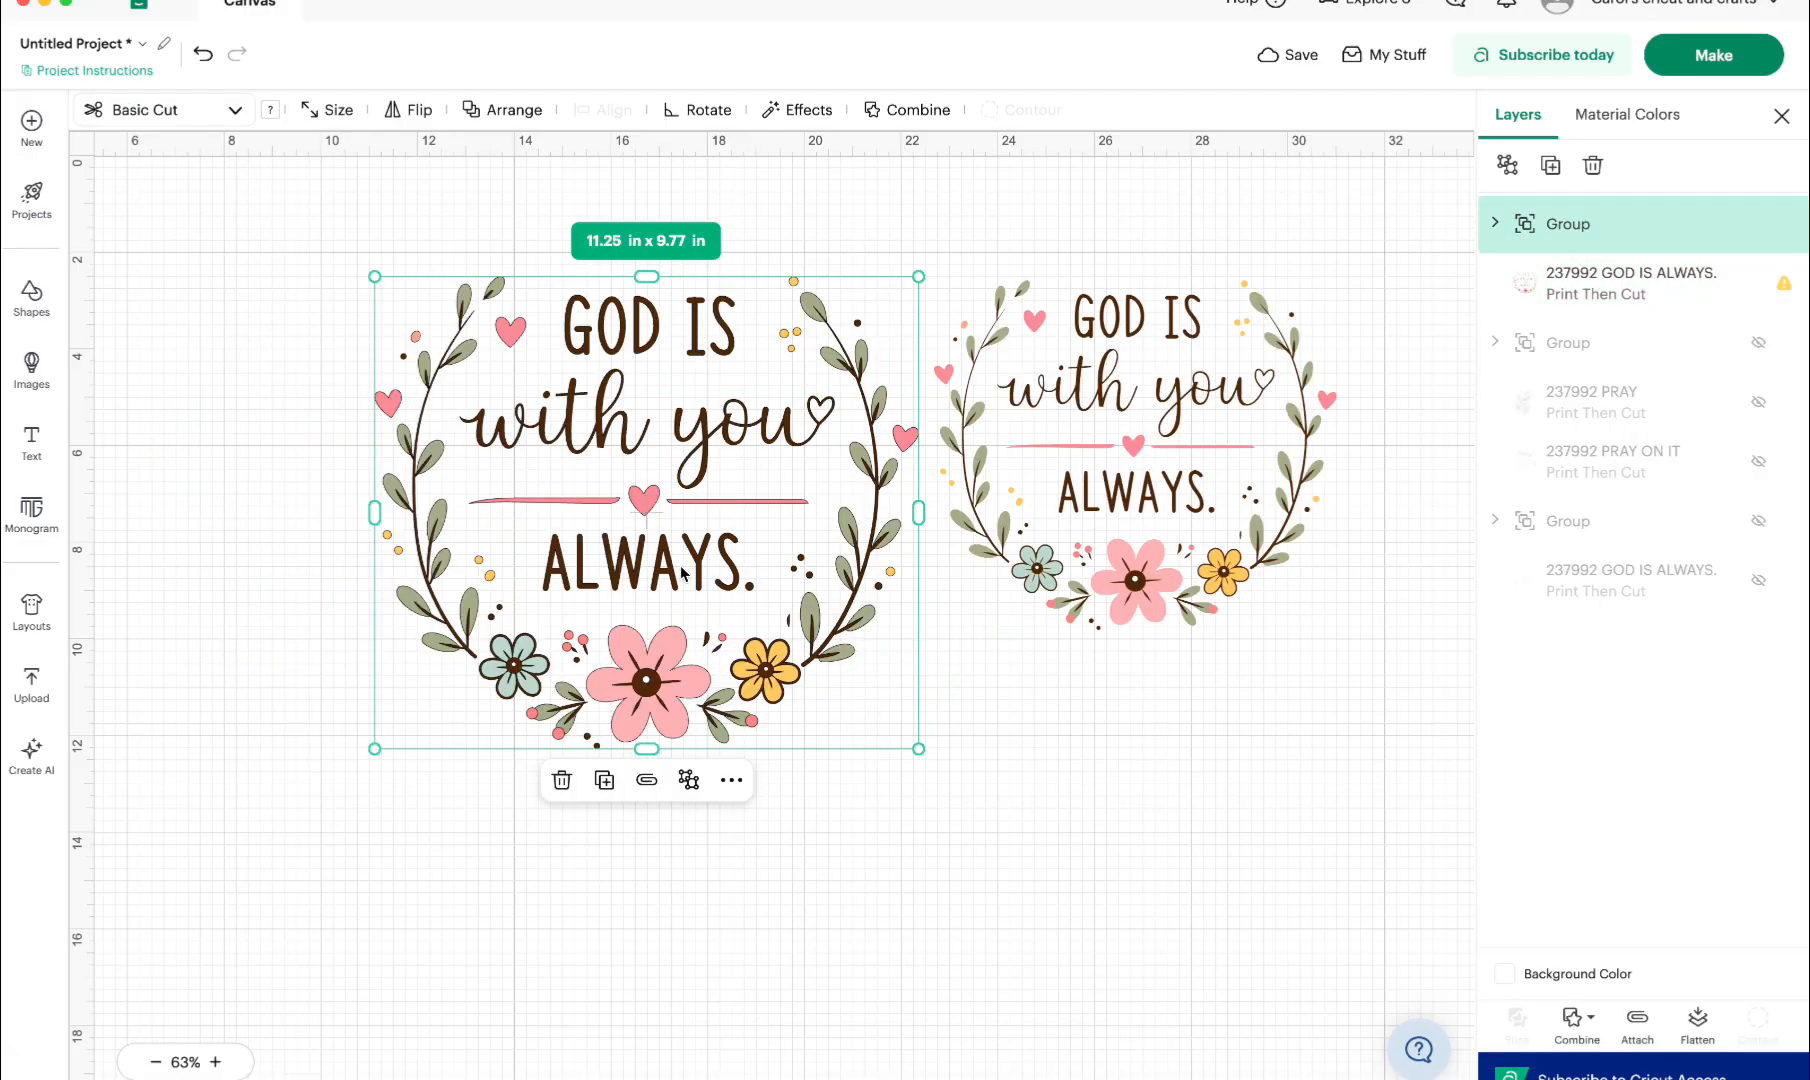
pyautogui.click(1203, 458)
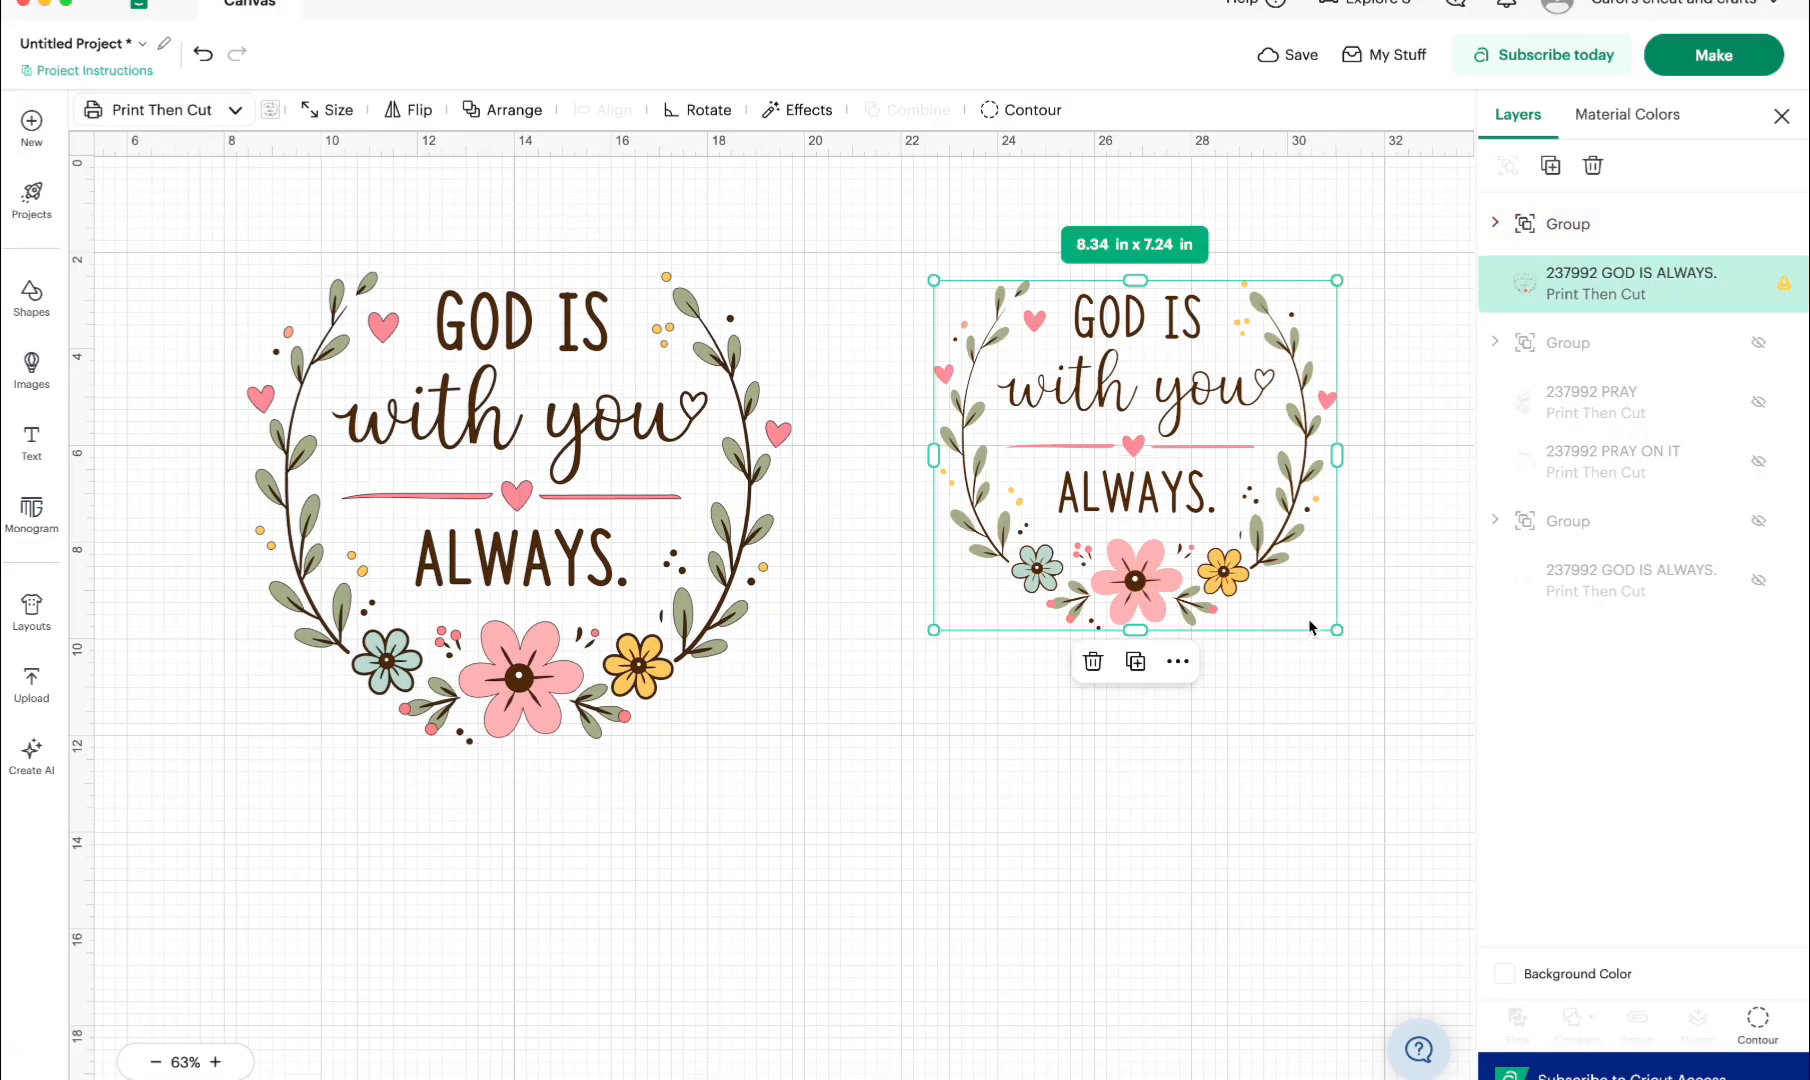
# - Enlarge the single-layer "GOD IS with you ALWAYS." design to about 11.37 x 9.86 in and place it beside the layered version
pyautogui.moveTo(1338, 632); pyautogui.dragTo(1355, 744)
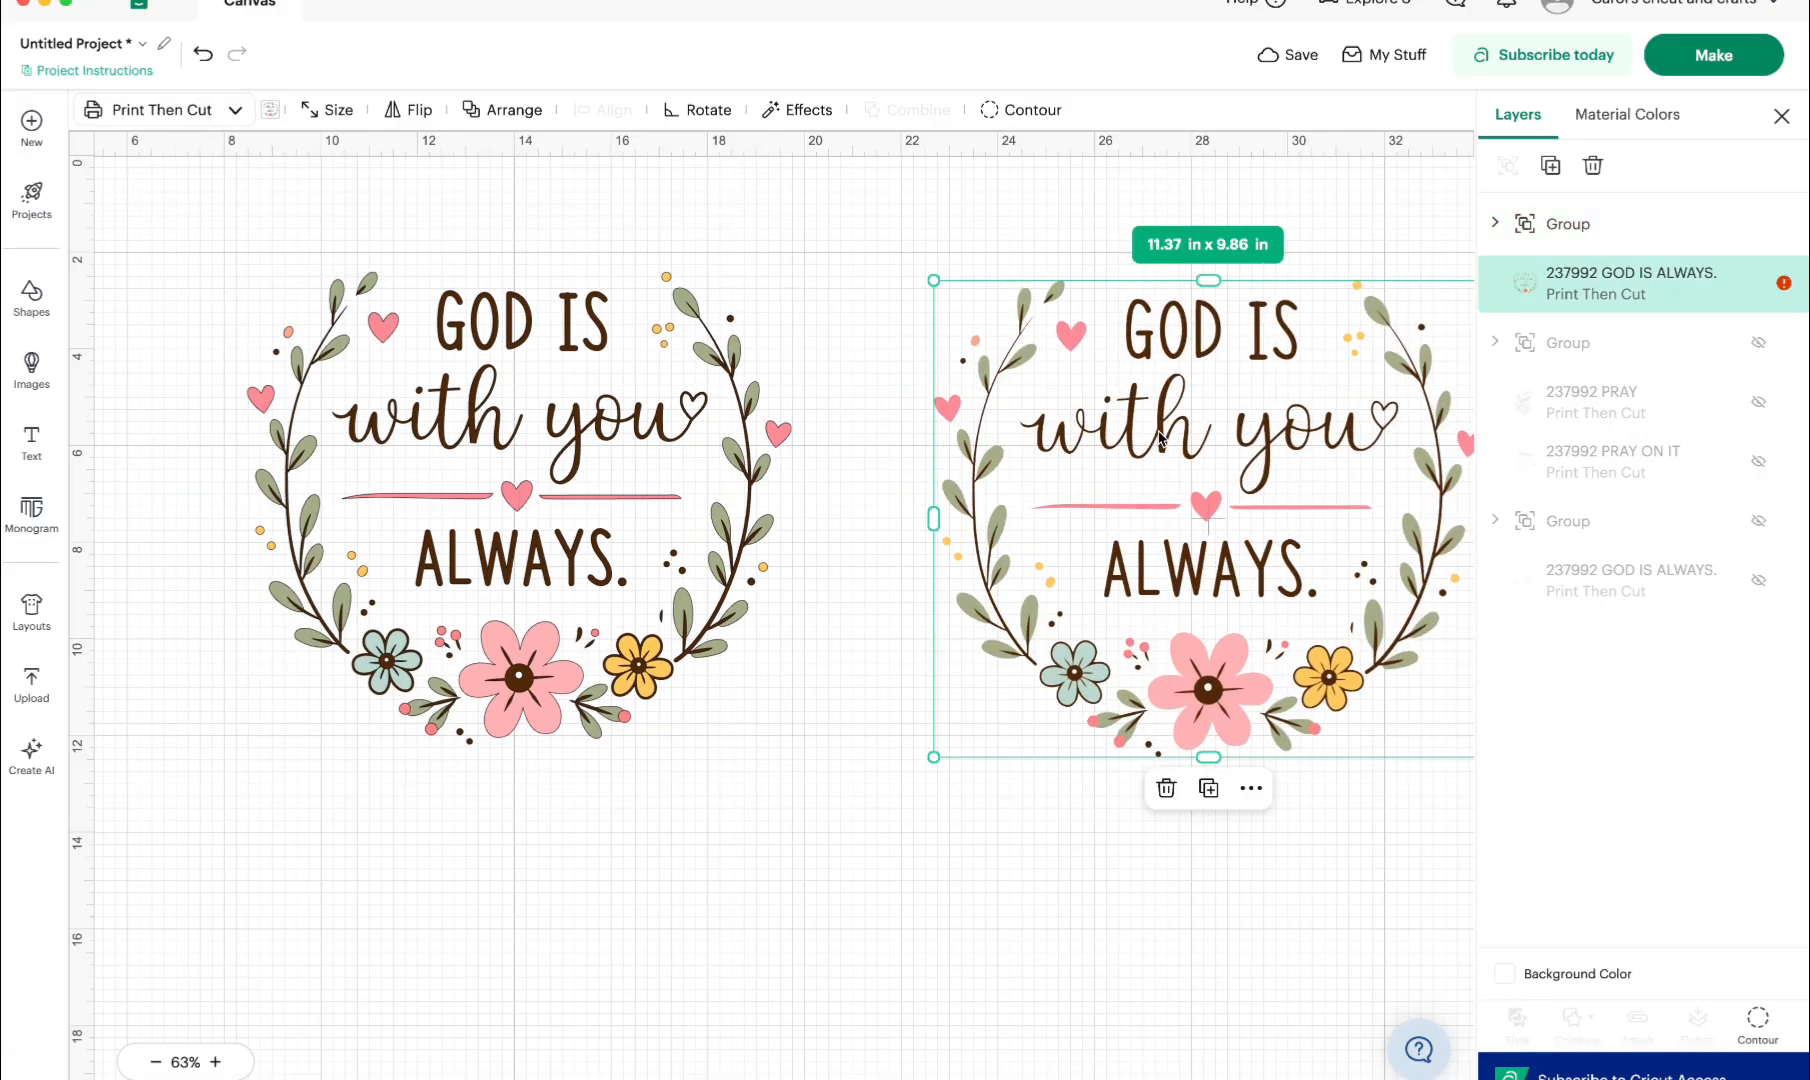
pyautogui.moveTo(1160, 438); pyautogui.dragTo(1067, 450)
# - Ungroup the layered design and its nested group into individual Basic Cut layers
pyautogui.click(1512, 222)
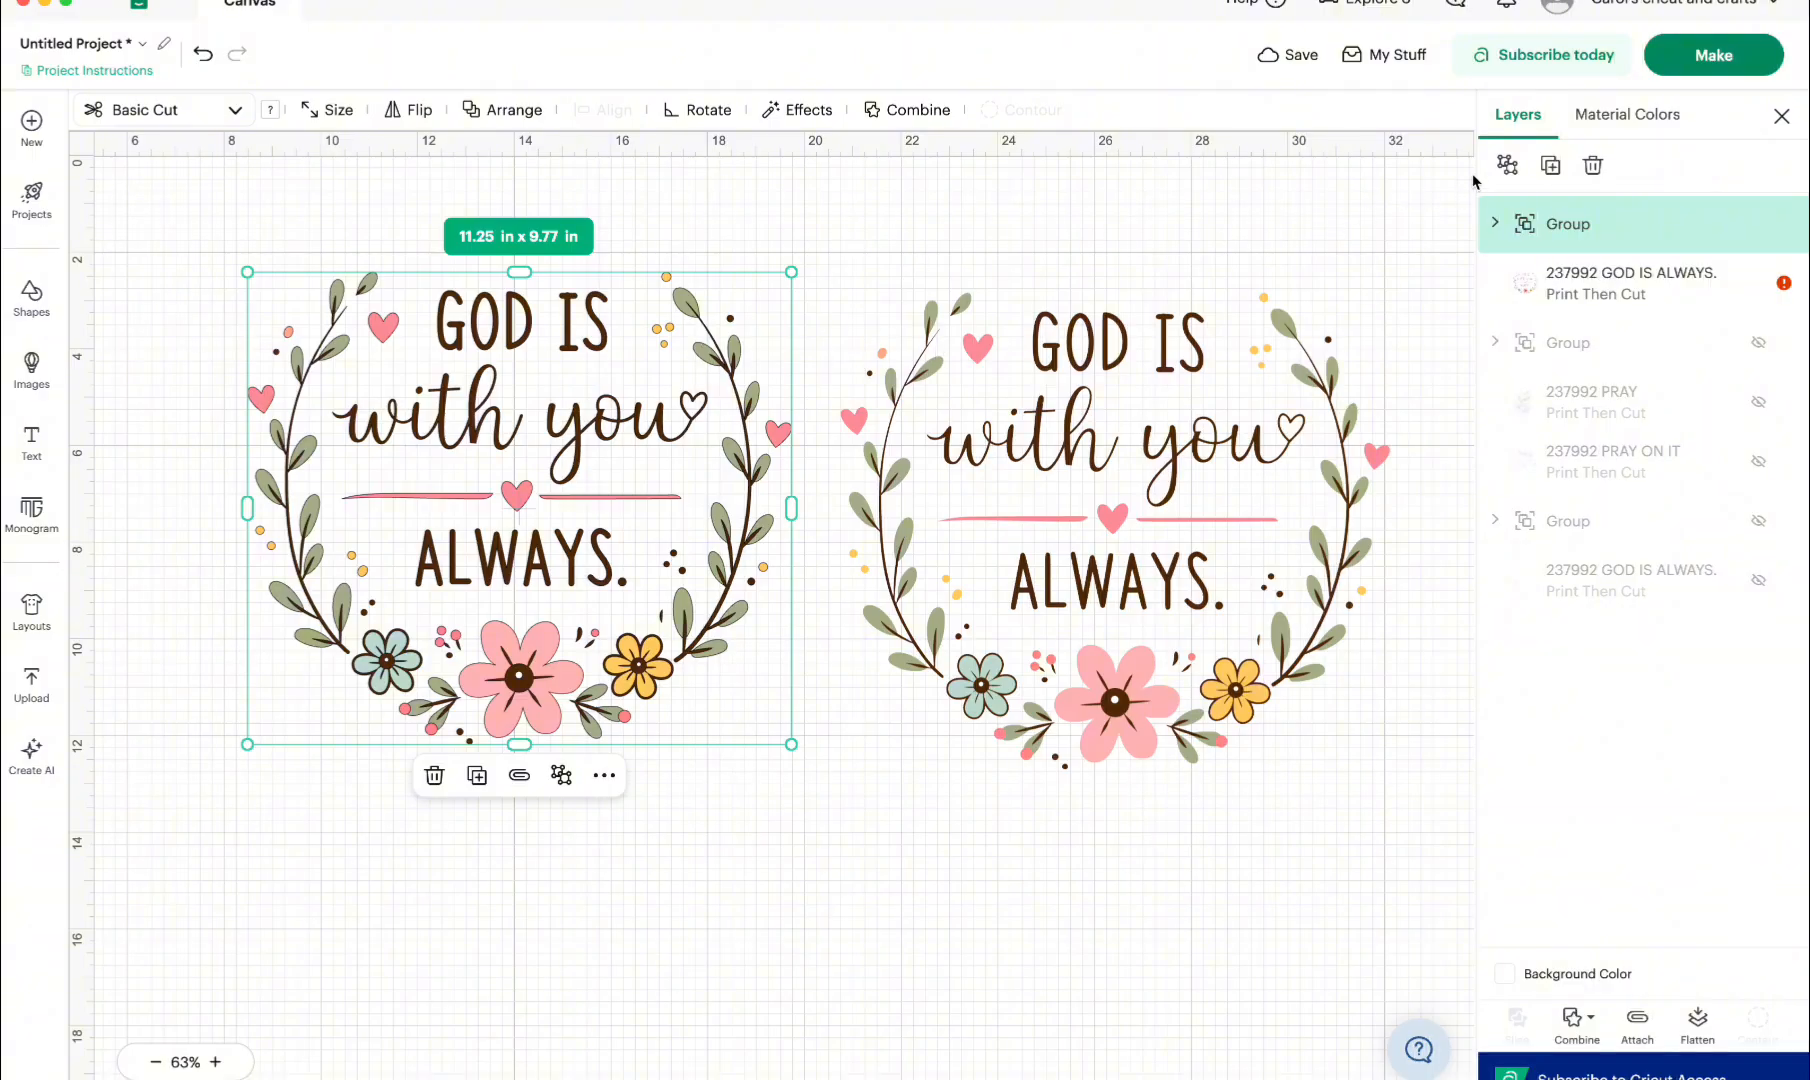
pyautogui.click(1509, 165)
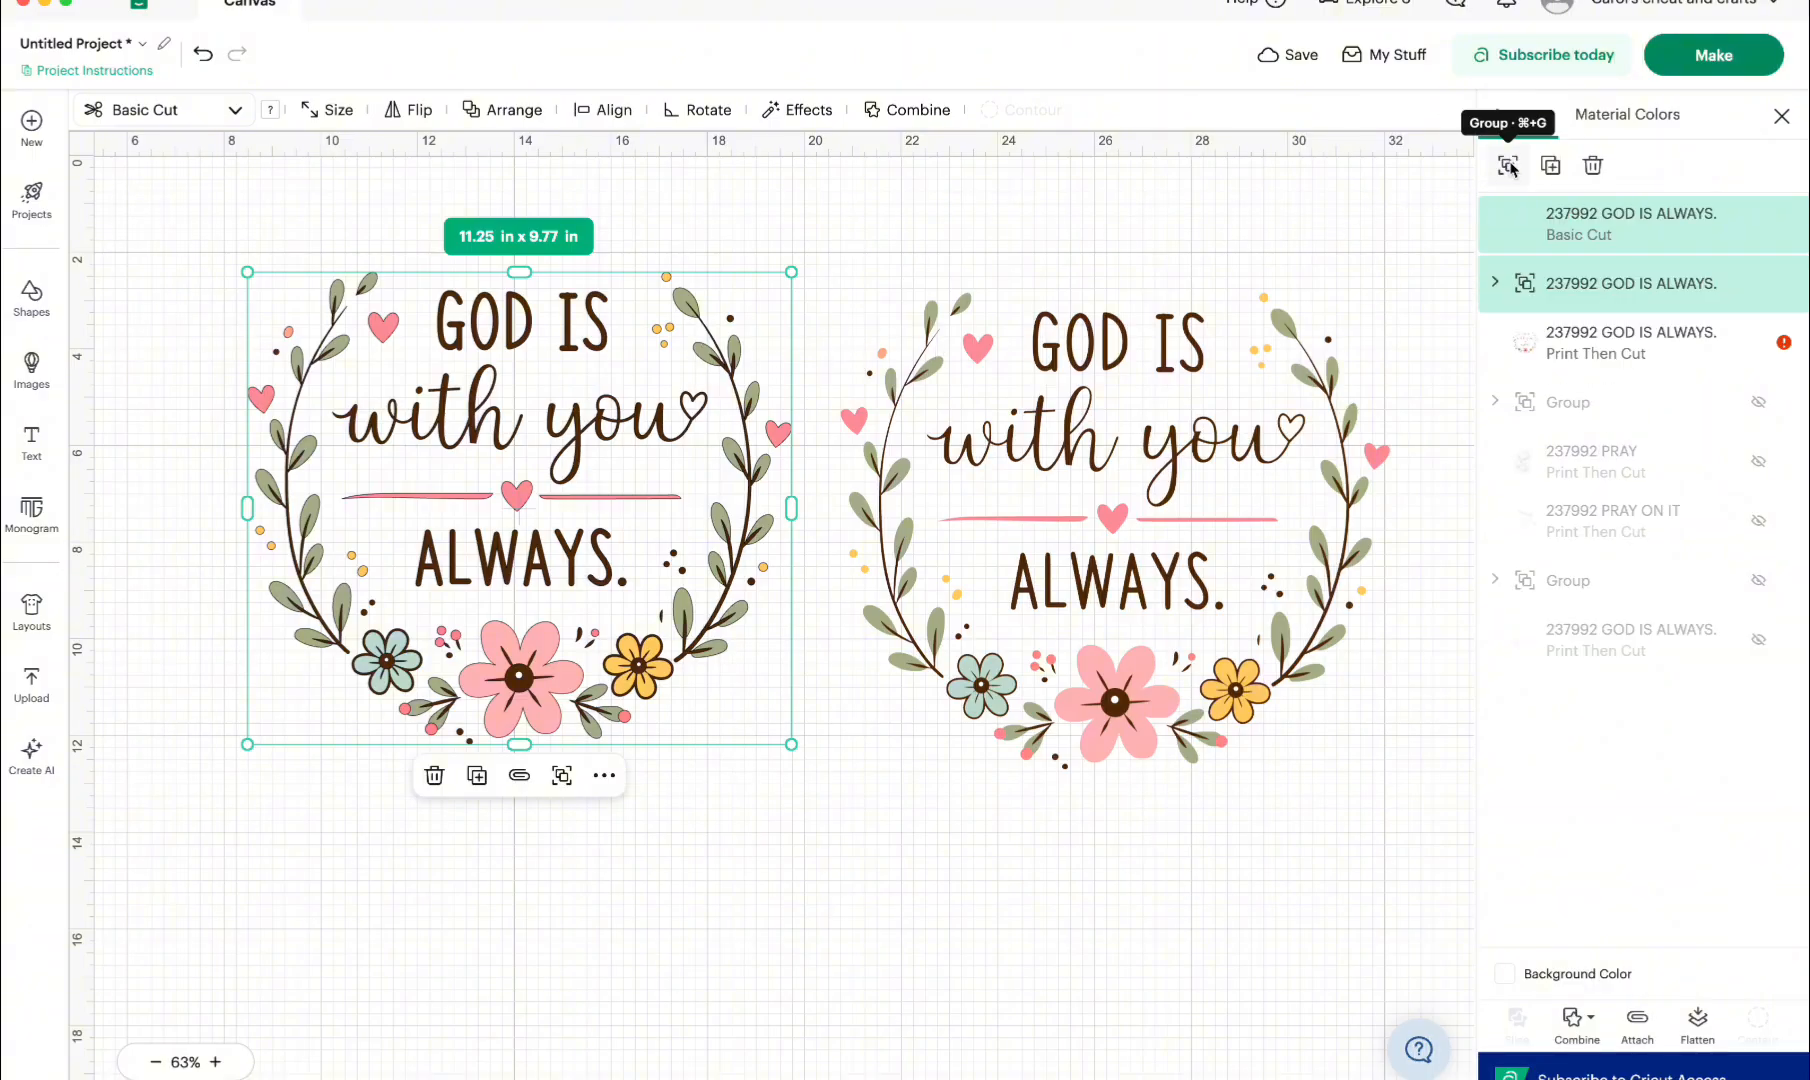
pyautogui.click(1553, 236)
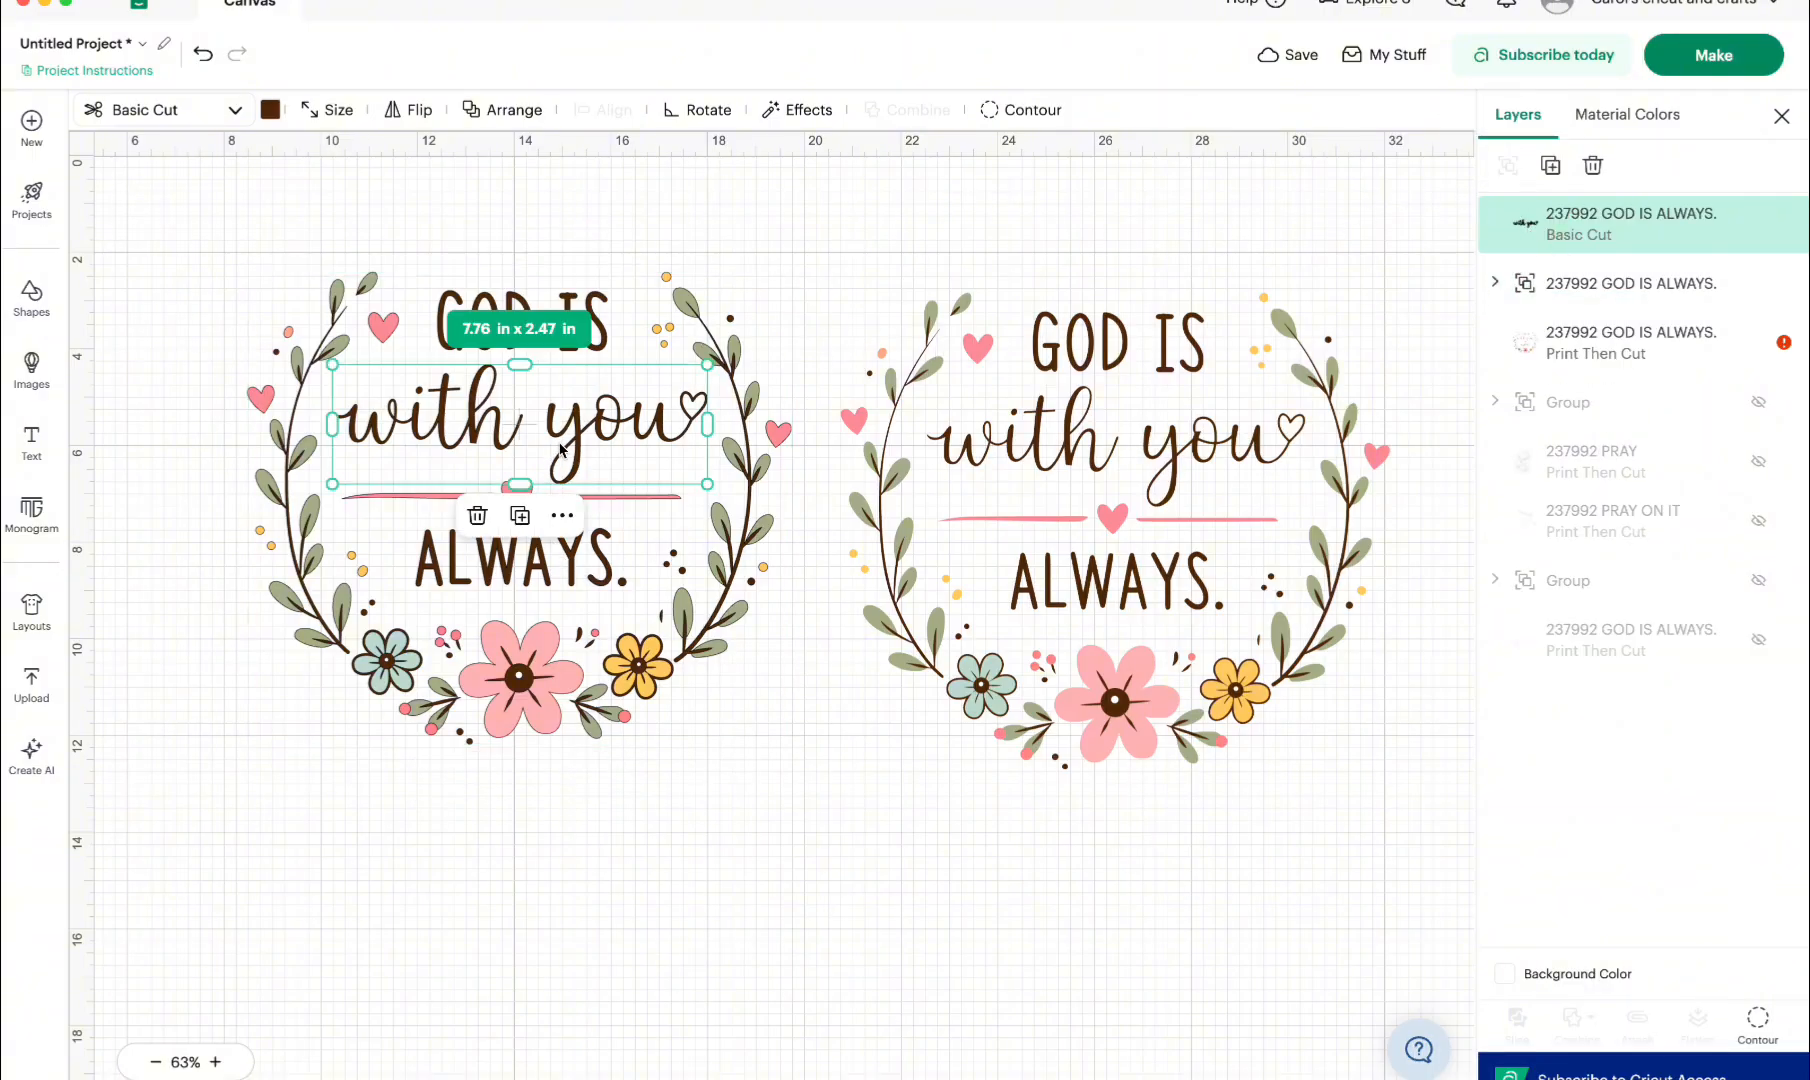
pyautogui.click(1510, 290)
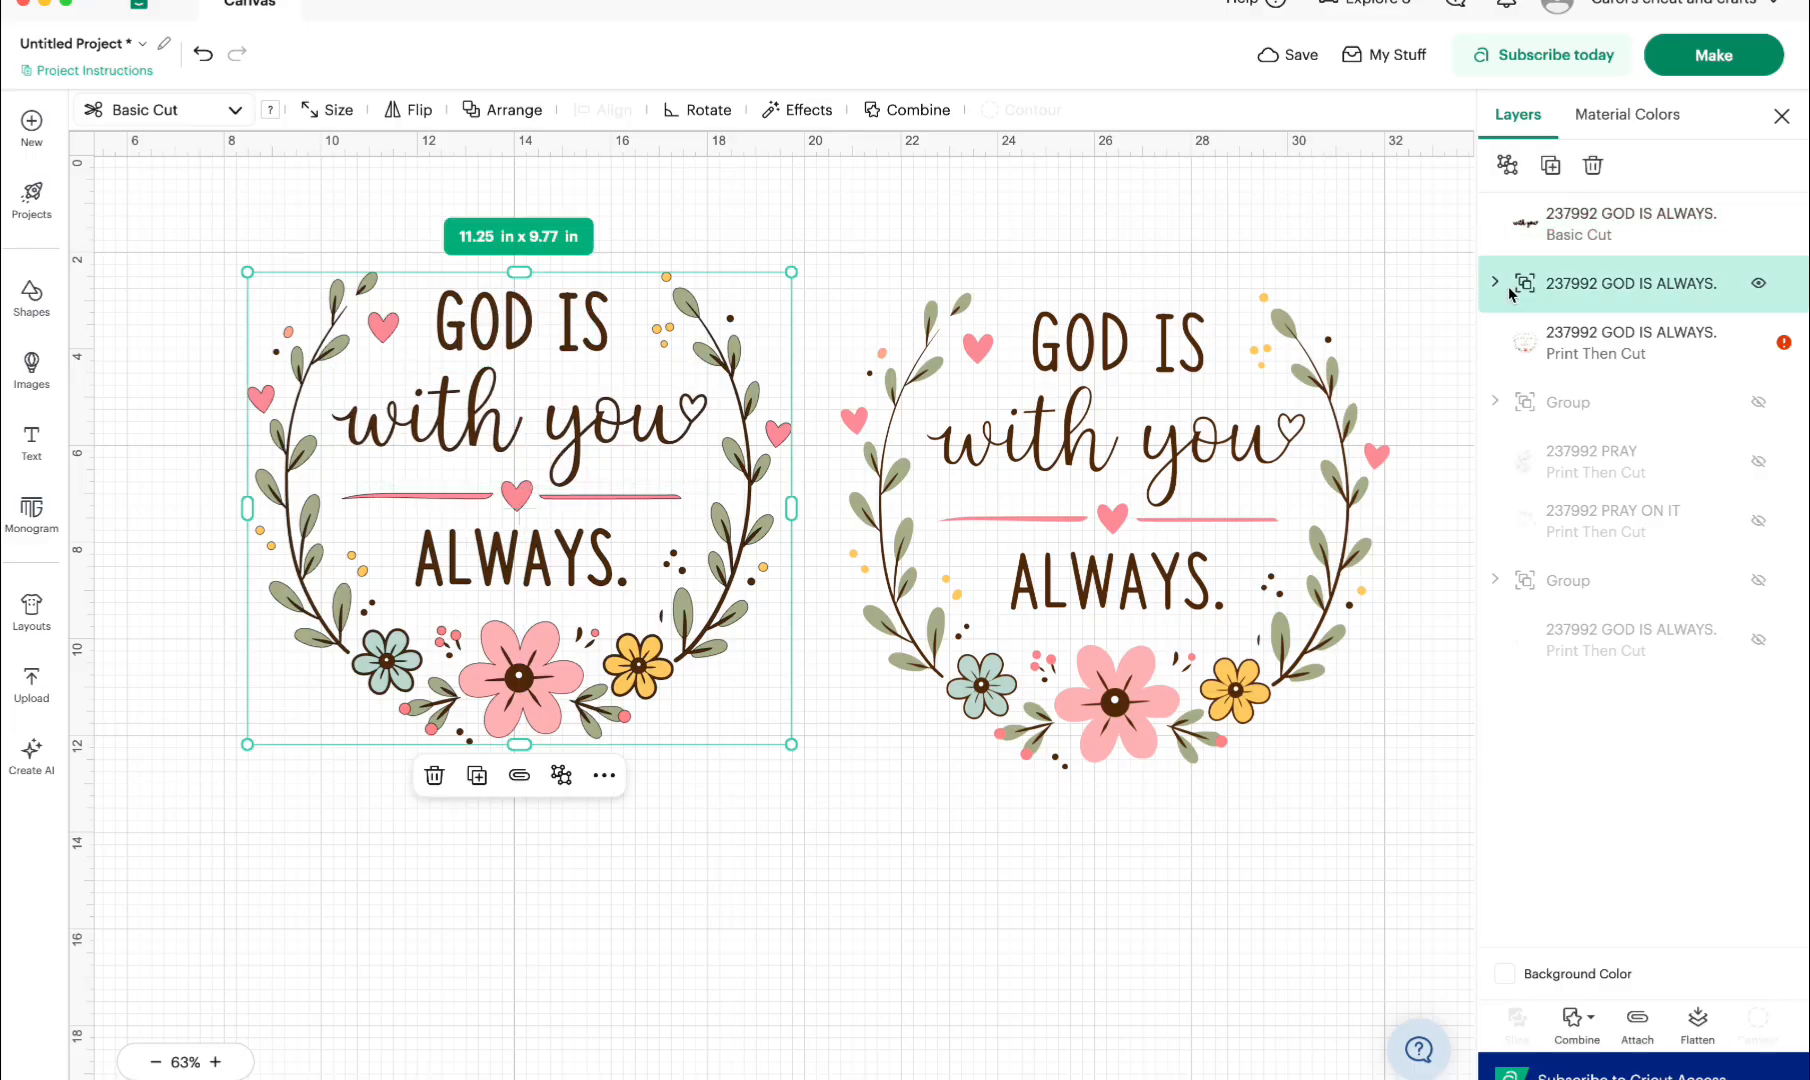
pyautogui.click(1508, 165)
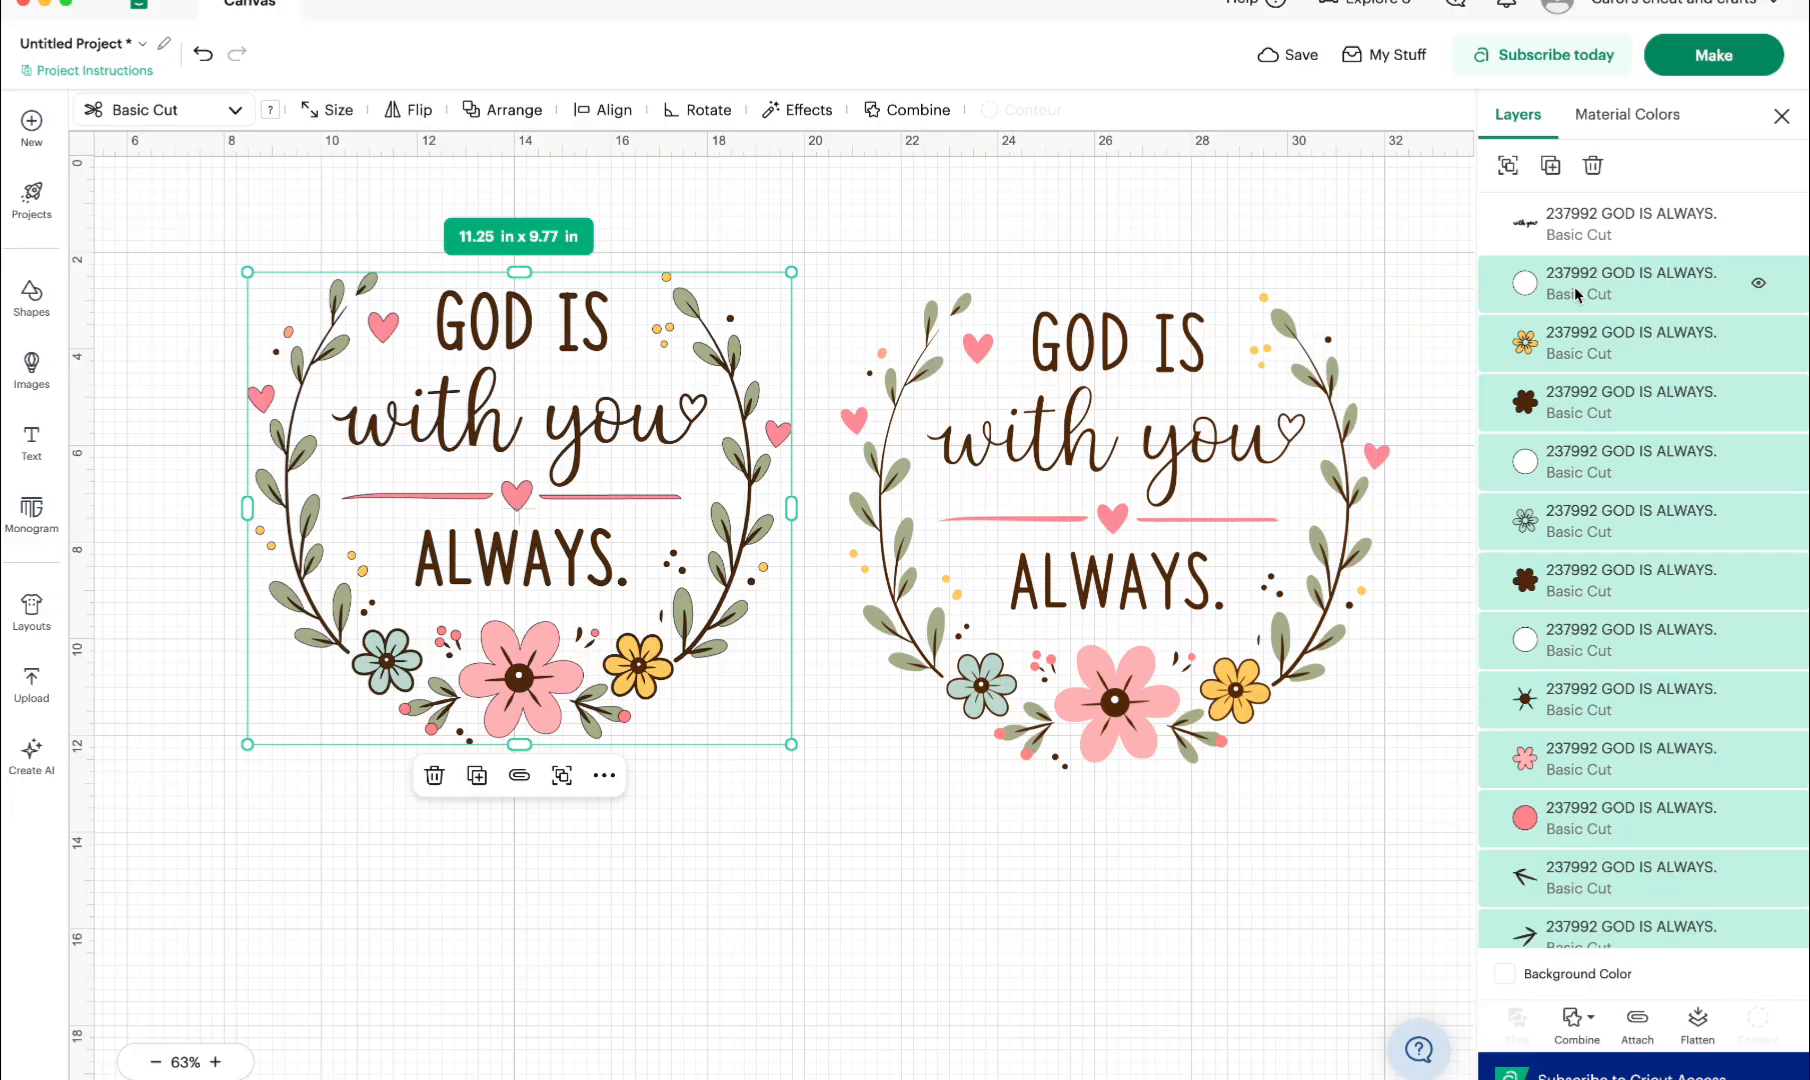
# - Change the canvas background color to light gray so the small white pieces stand out
pyautogui.click(1574, 286)
pyautogui.click(1504, 974)
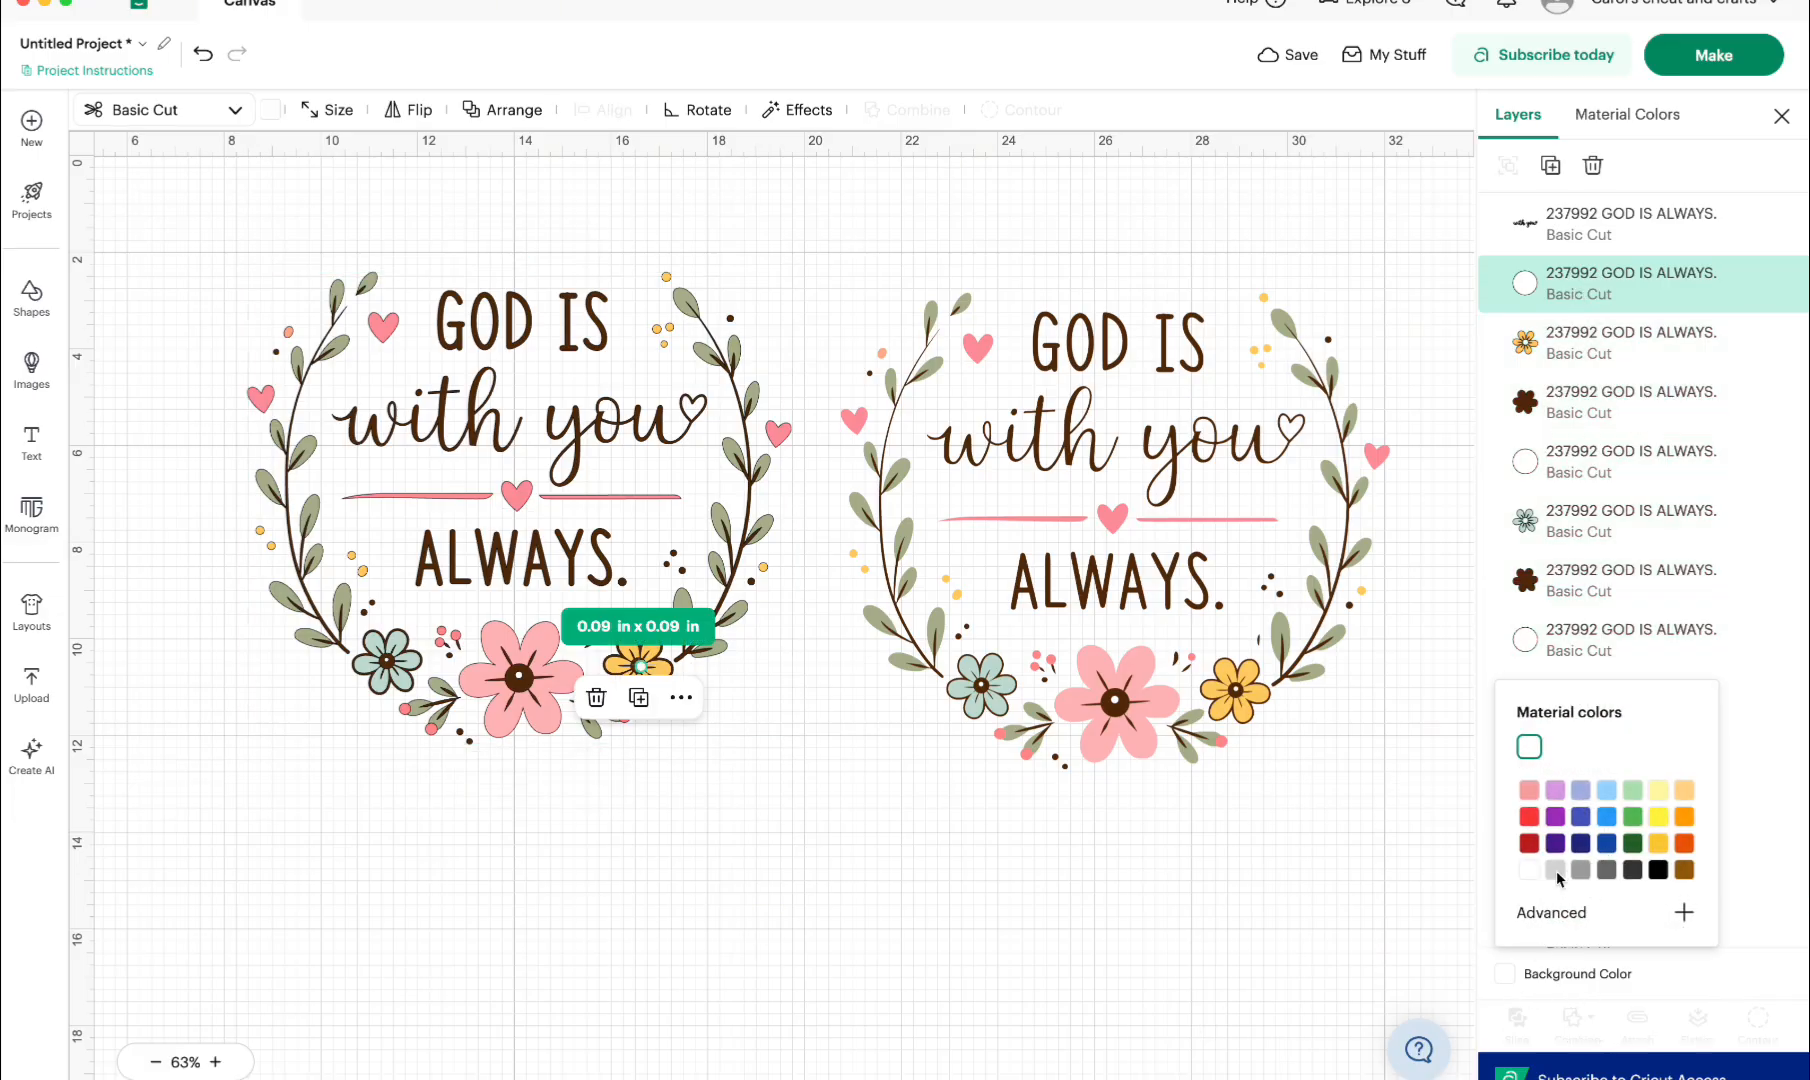
pyautogui.click(1555, 869)
pyautogui.click(772, 925)
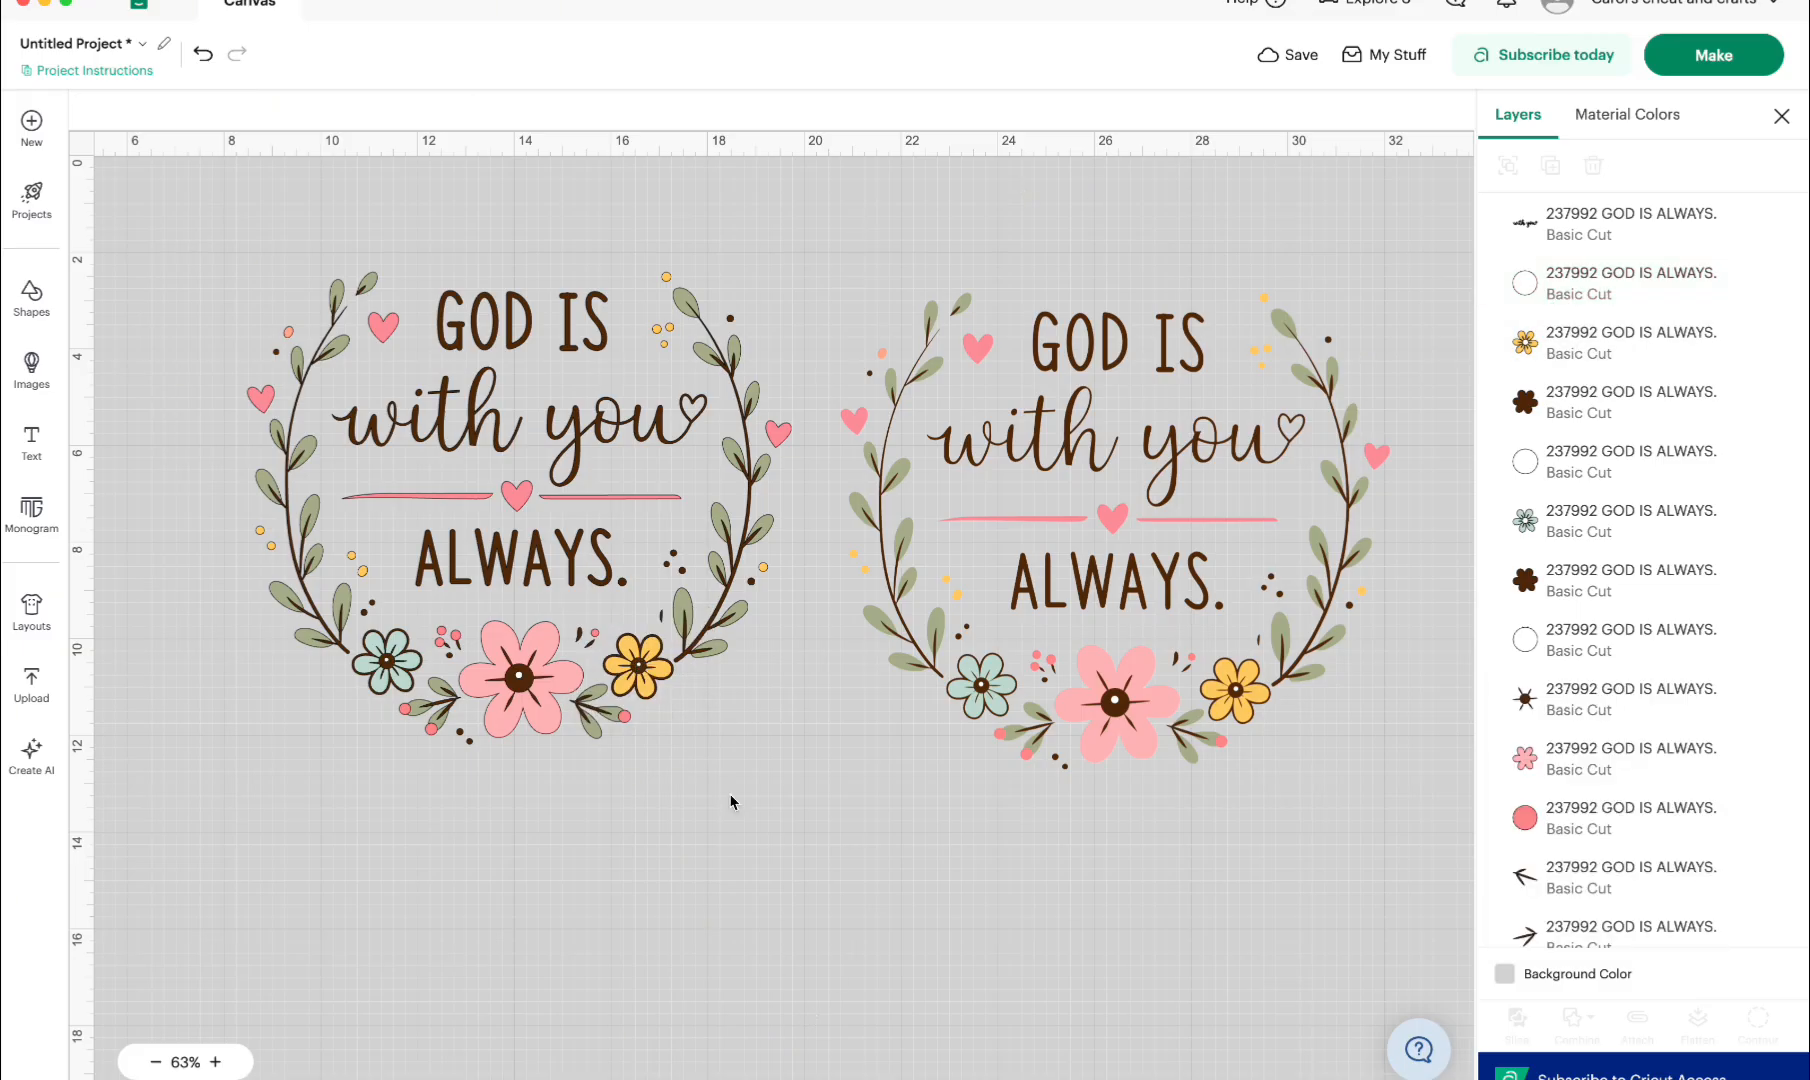
# - Delete the tiny white center circle from the layered design's yellow flower
pyautogui.click(1590, 296)
pyautogui.click(870, 818)
pyautogui.click(1590, 290)
pyautogui.press('Delete')
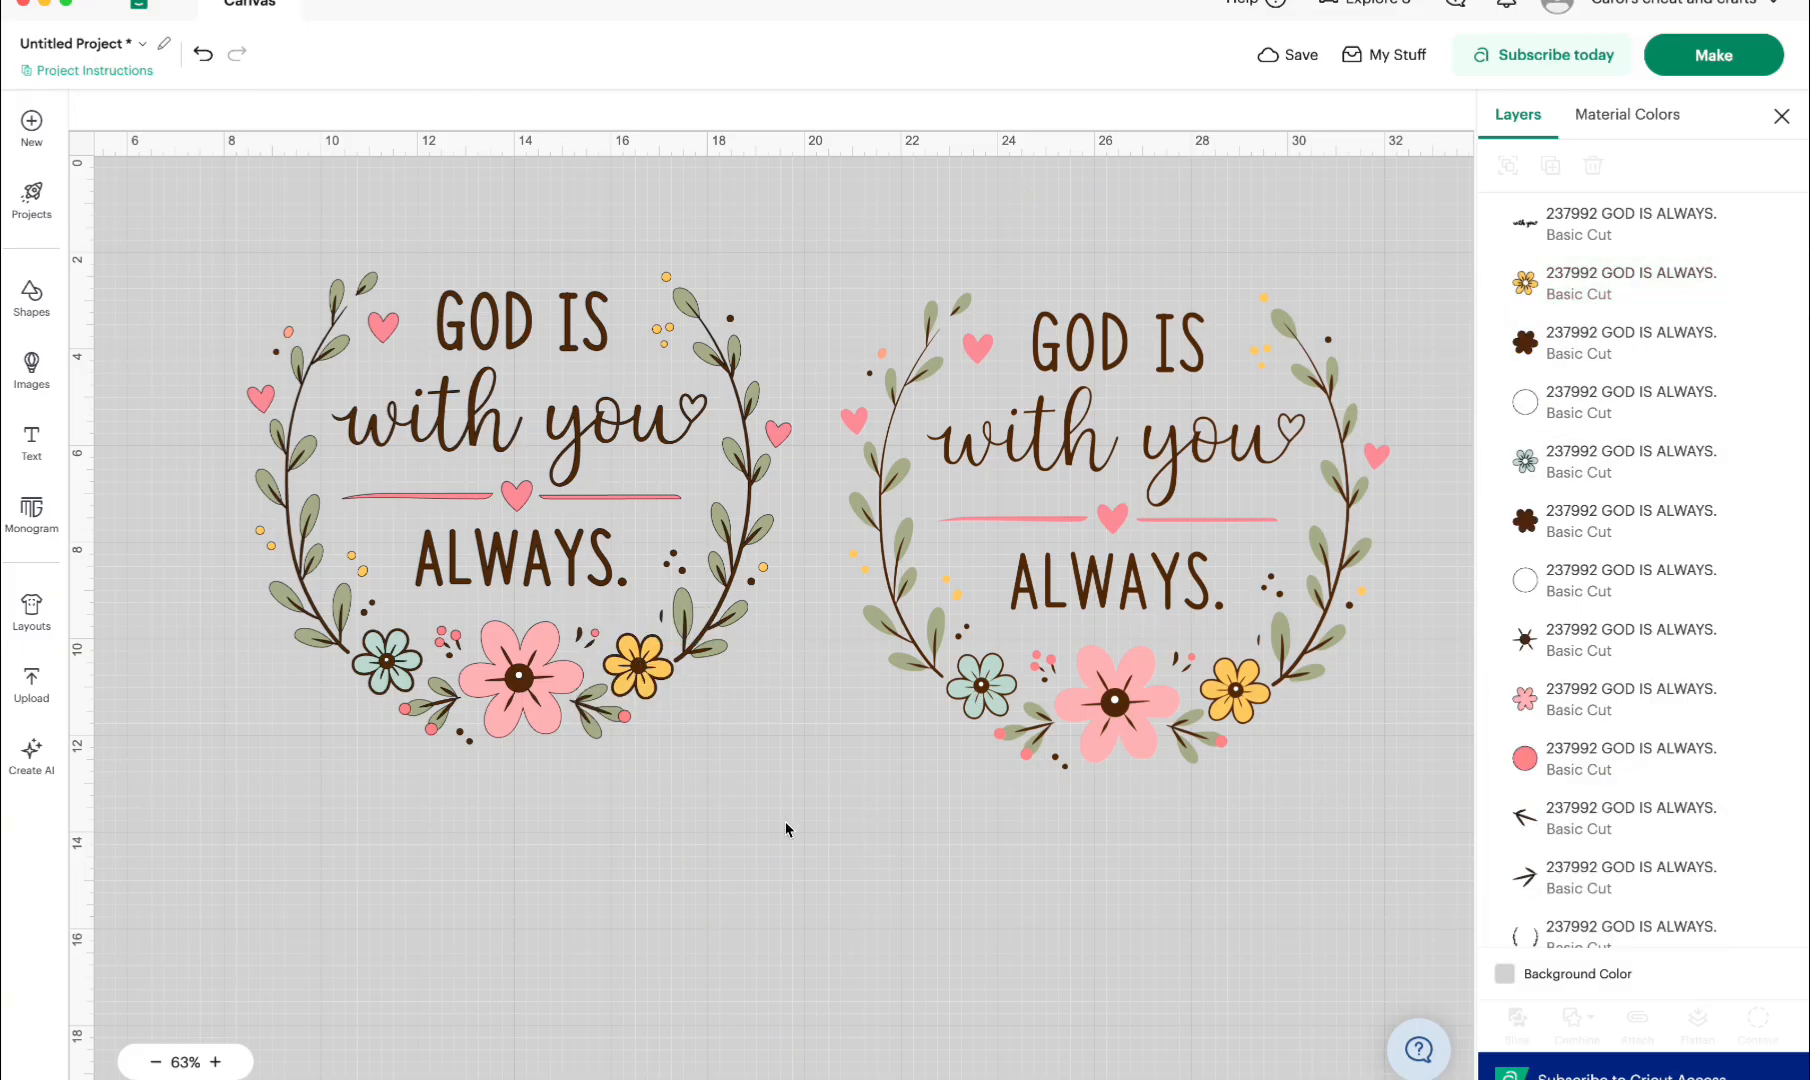
# - Delete the white center circles from the layered design's light blue-green flower and large pink flower
pyautogui.click(1544, 290)
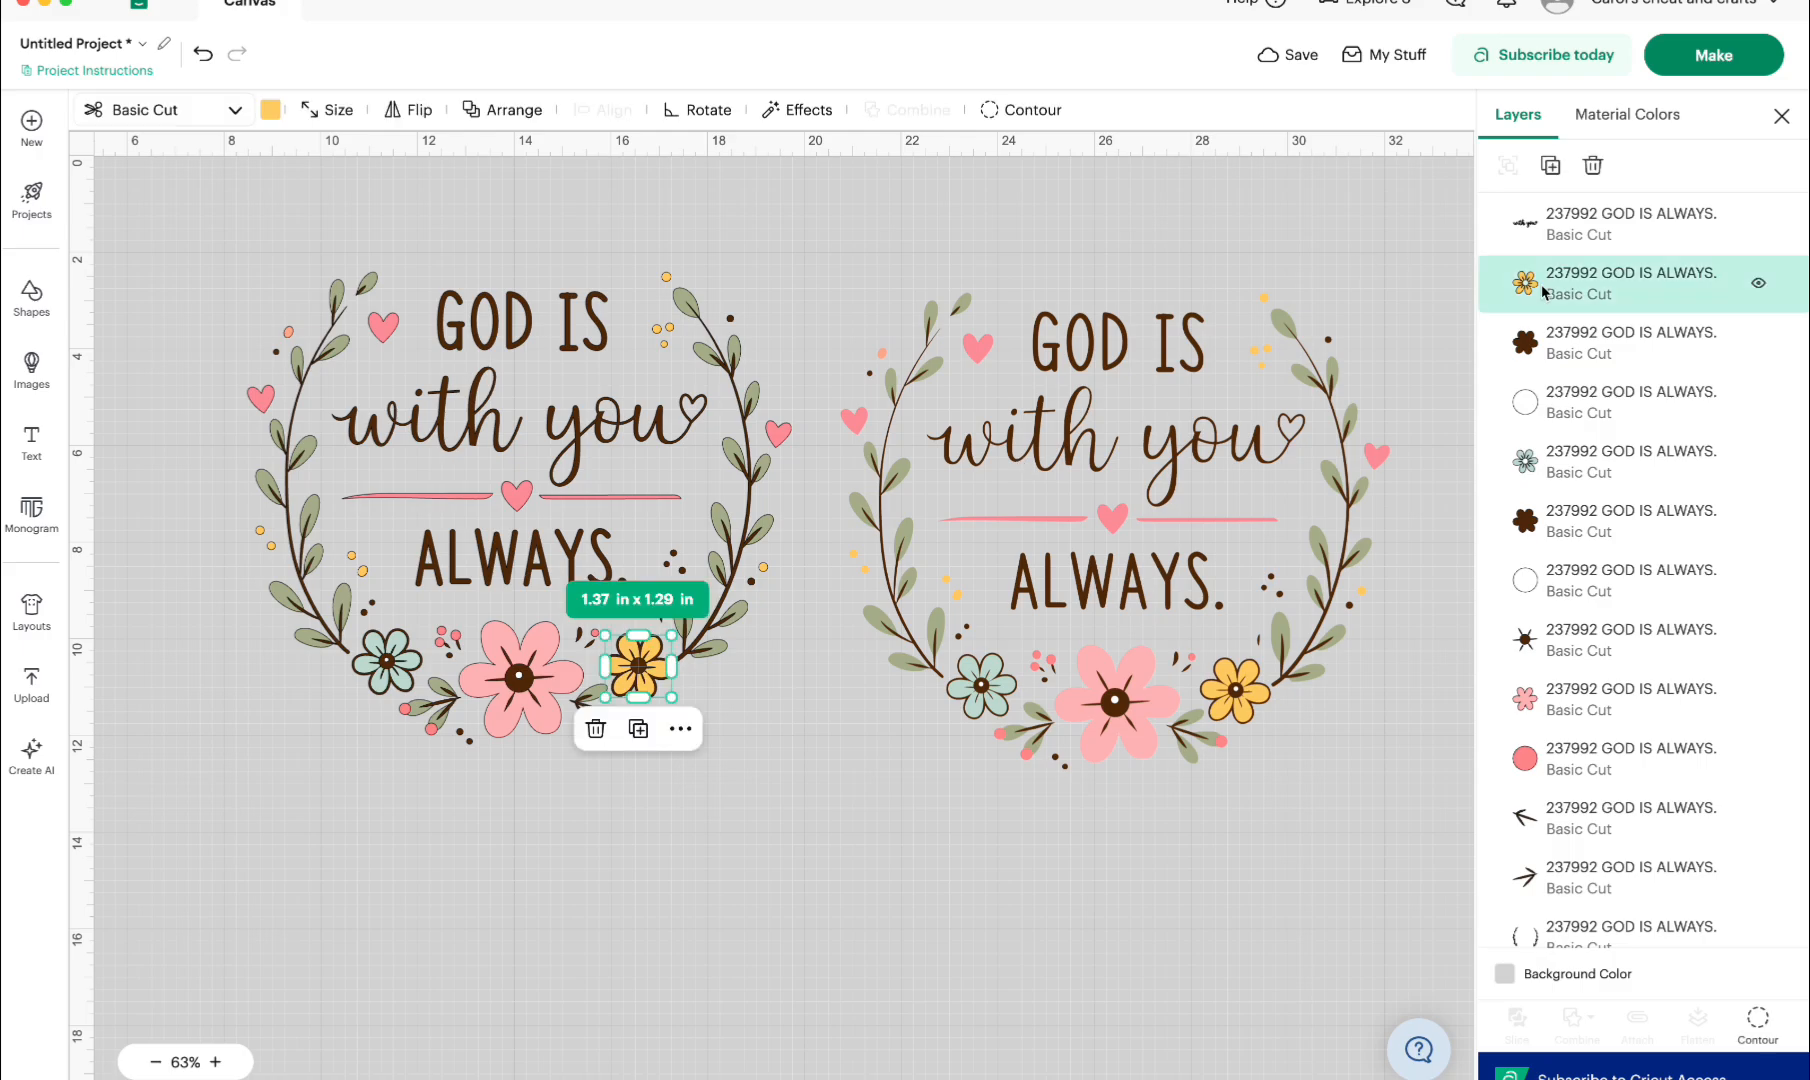
pyautogui.click(1537, 340)
pyautogui.click(1580, 415)
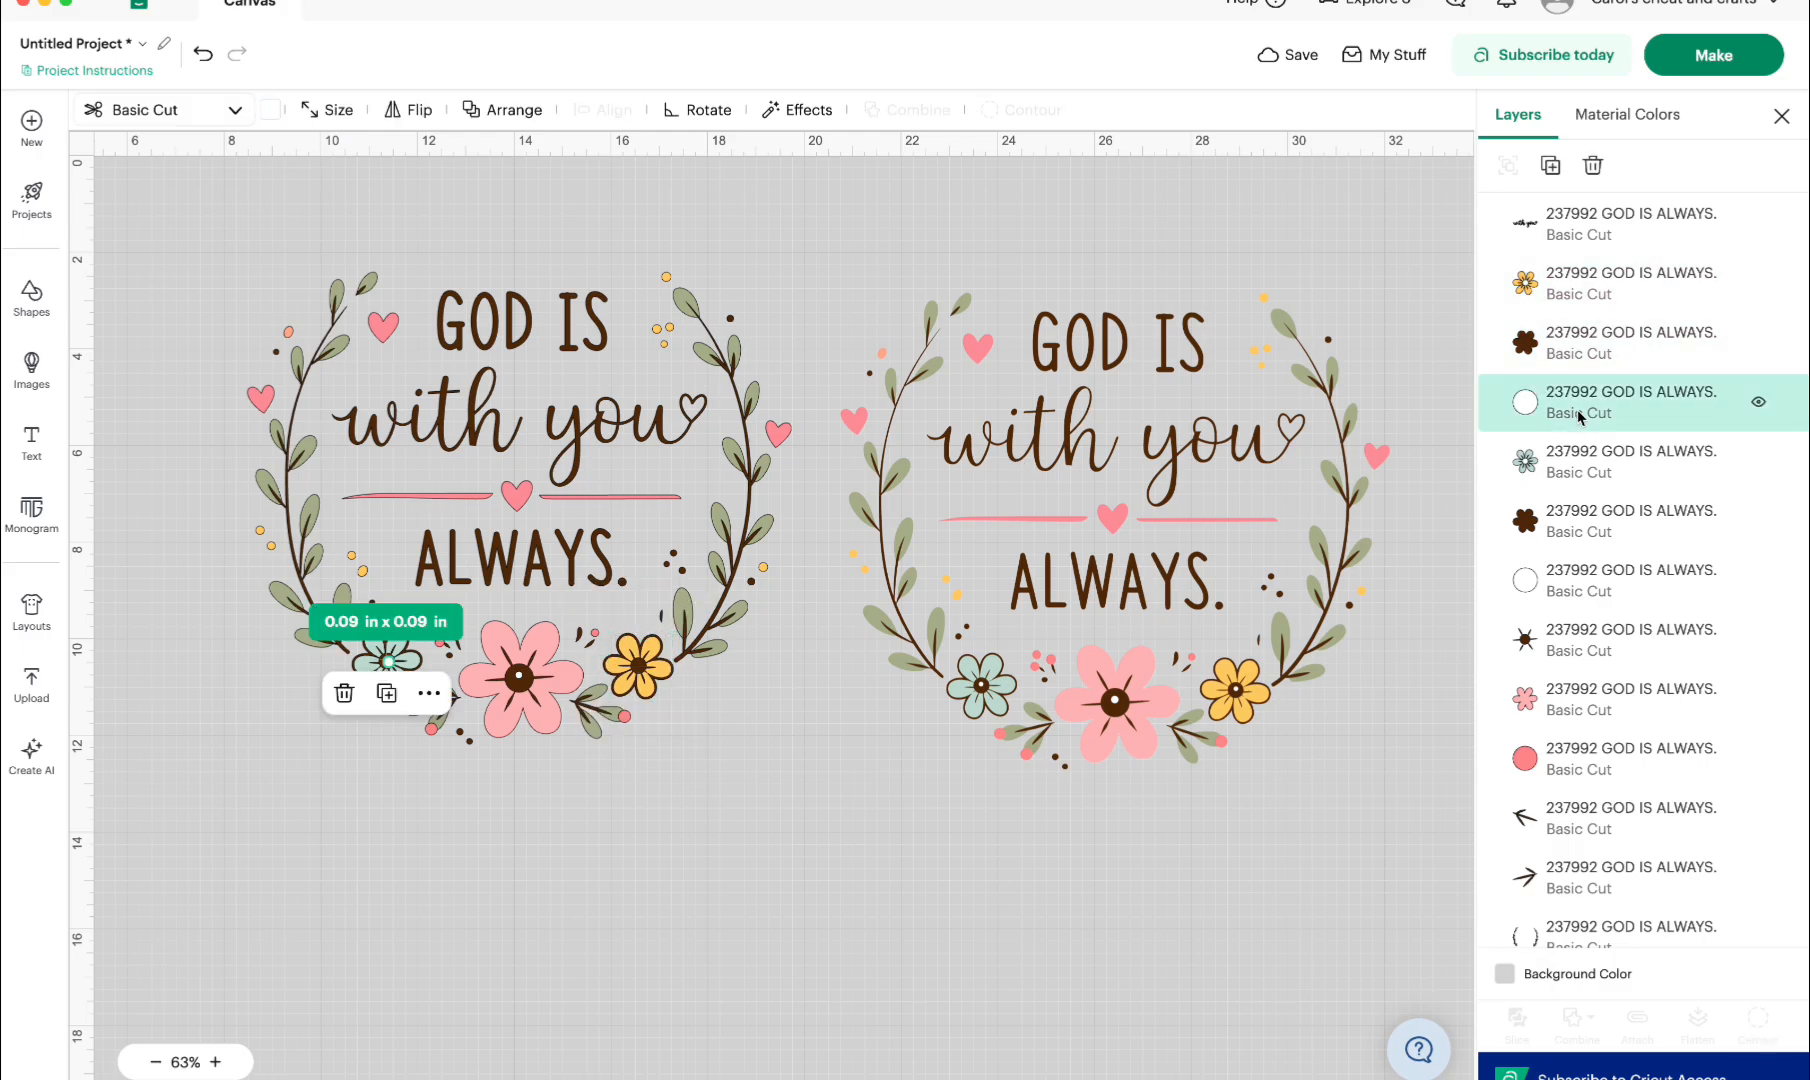
pyautogui.click(1593, 166)
pyautogui.click(1650, 462)
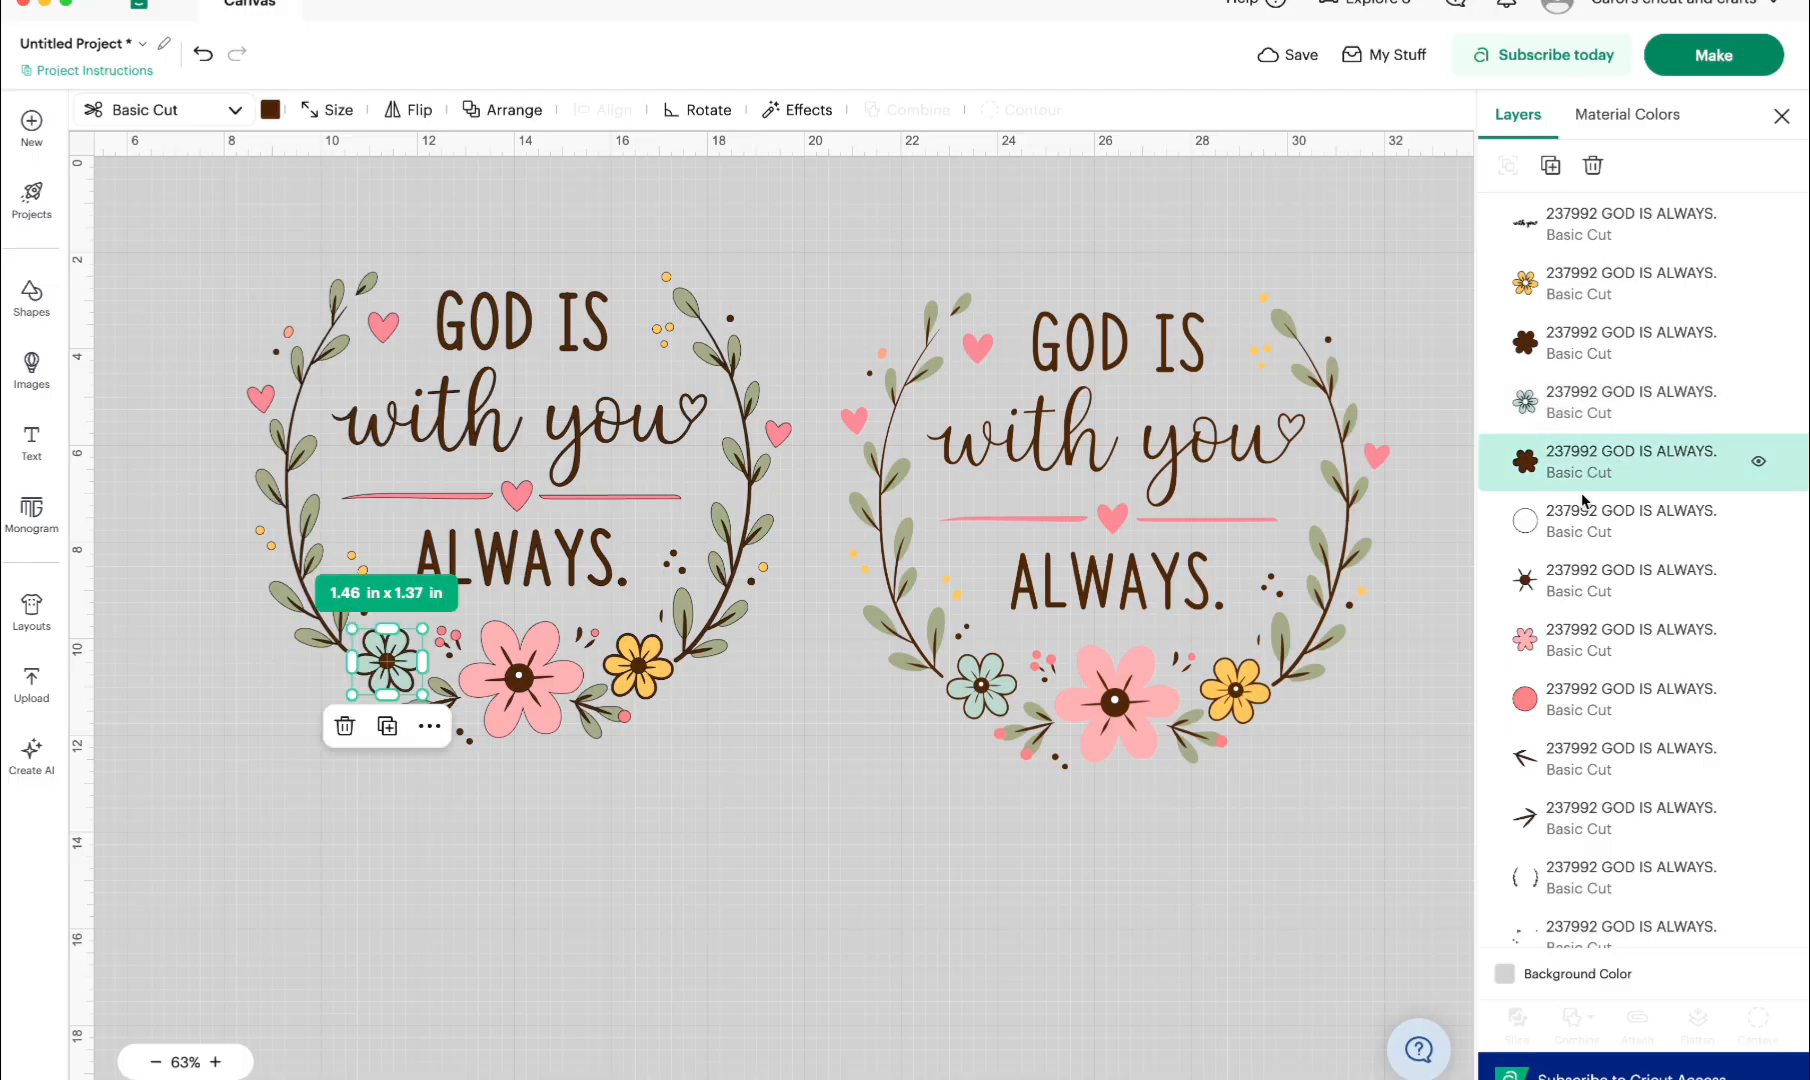
pyautogui.click(1650, 520)
pyautogui.click(1593, 166)
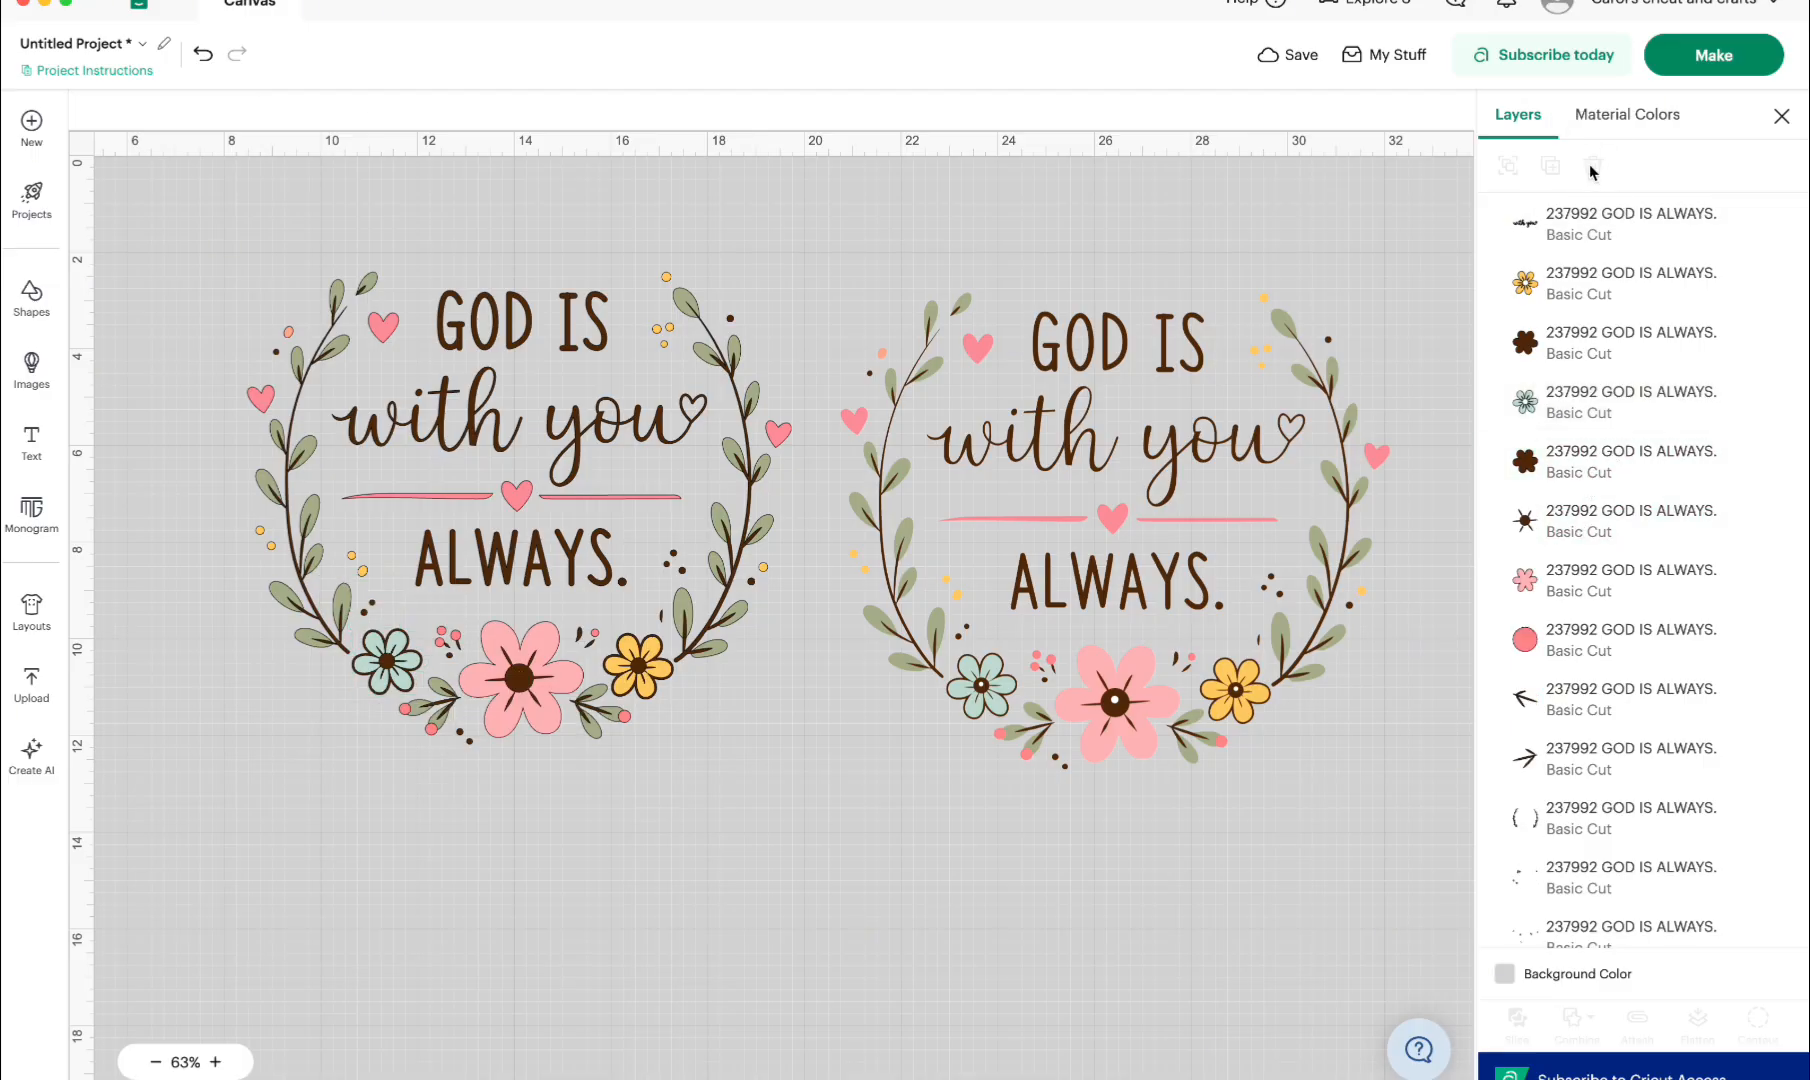
# - Pull the single pink dot beside the large flower's leaves out of the layered design and delete it
pyautogui.click(1616, 578)
pyautogui.click(1590, 645)
pyautogui.moveTo(628, 720); pyautogui.dragTo(668, 786)
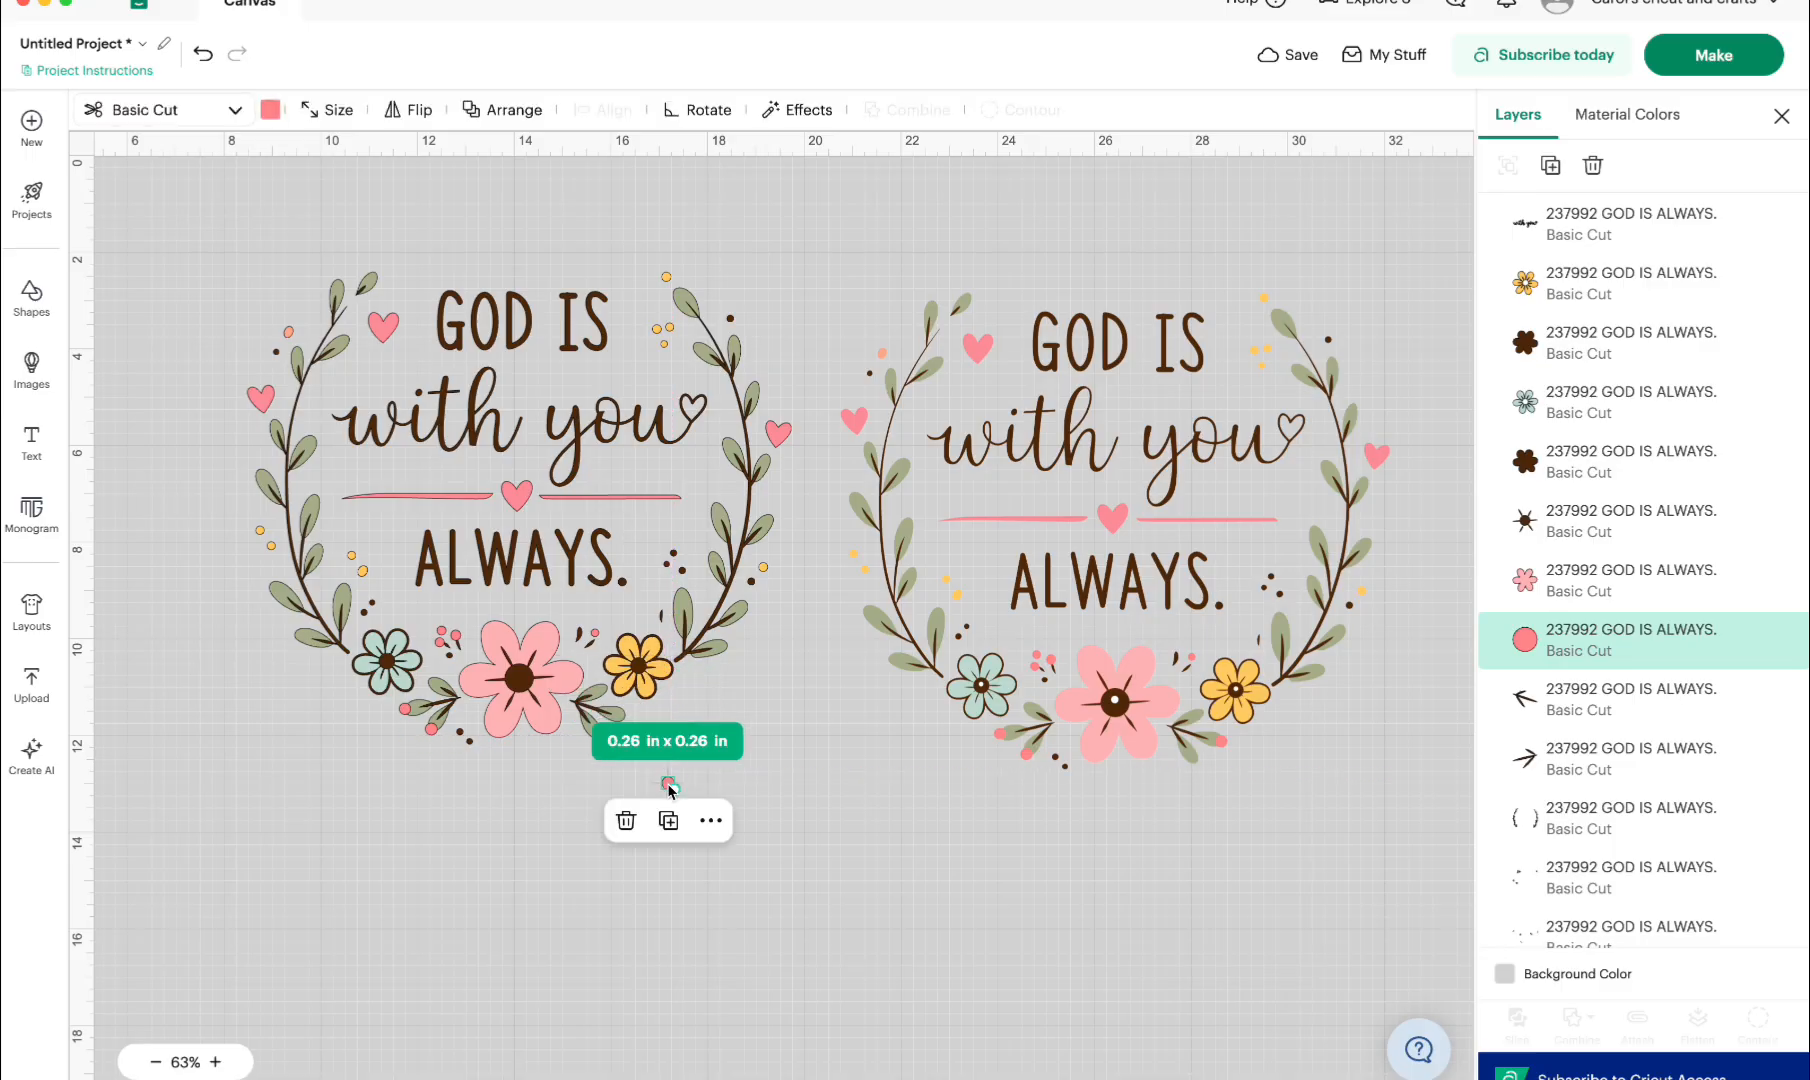
pyautogui.click(626, 821)
# - Examine the layered design's separate pieces, including the pink dots, leaf stems, wreath branches and lettering
pyautogui.click(433, 730)
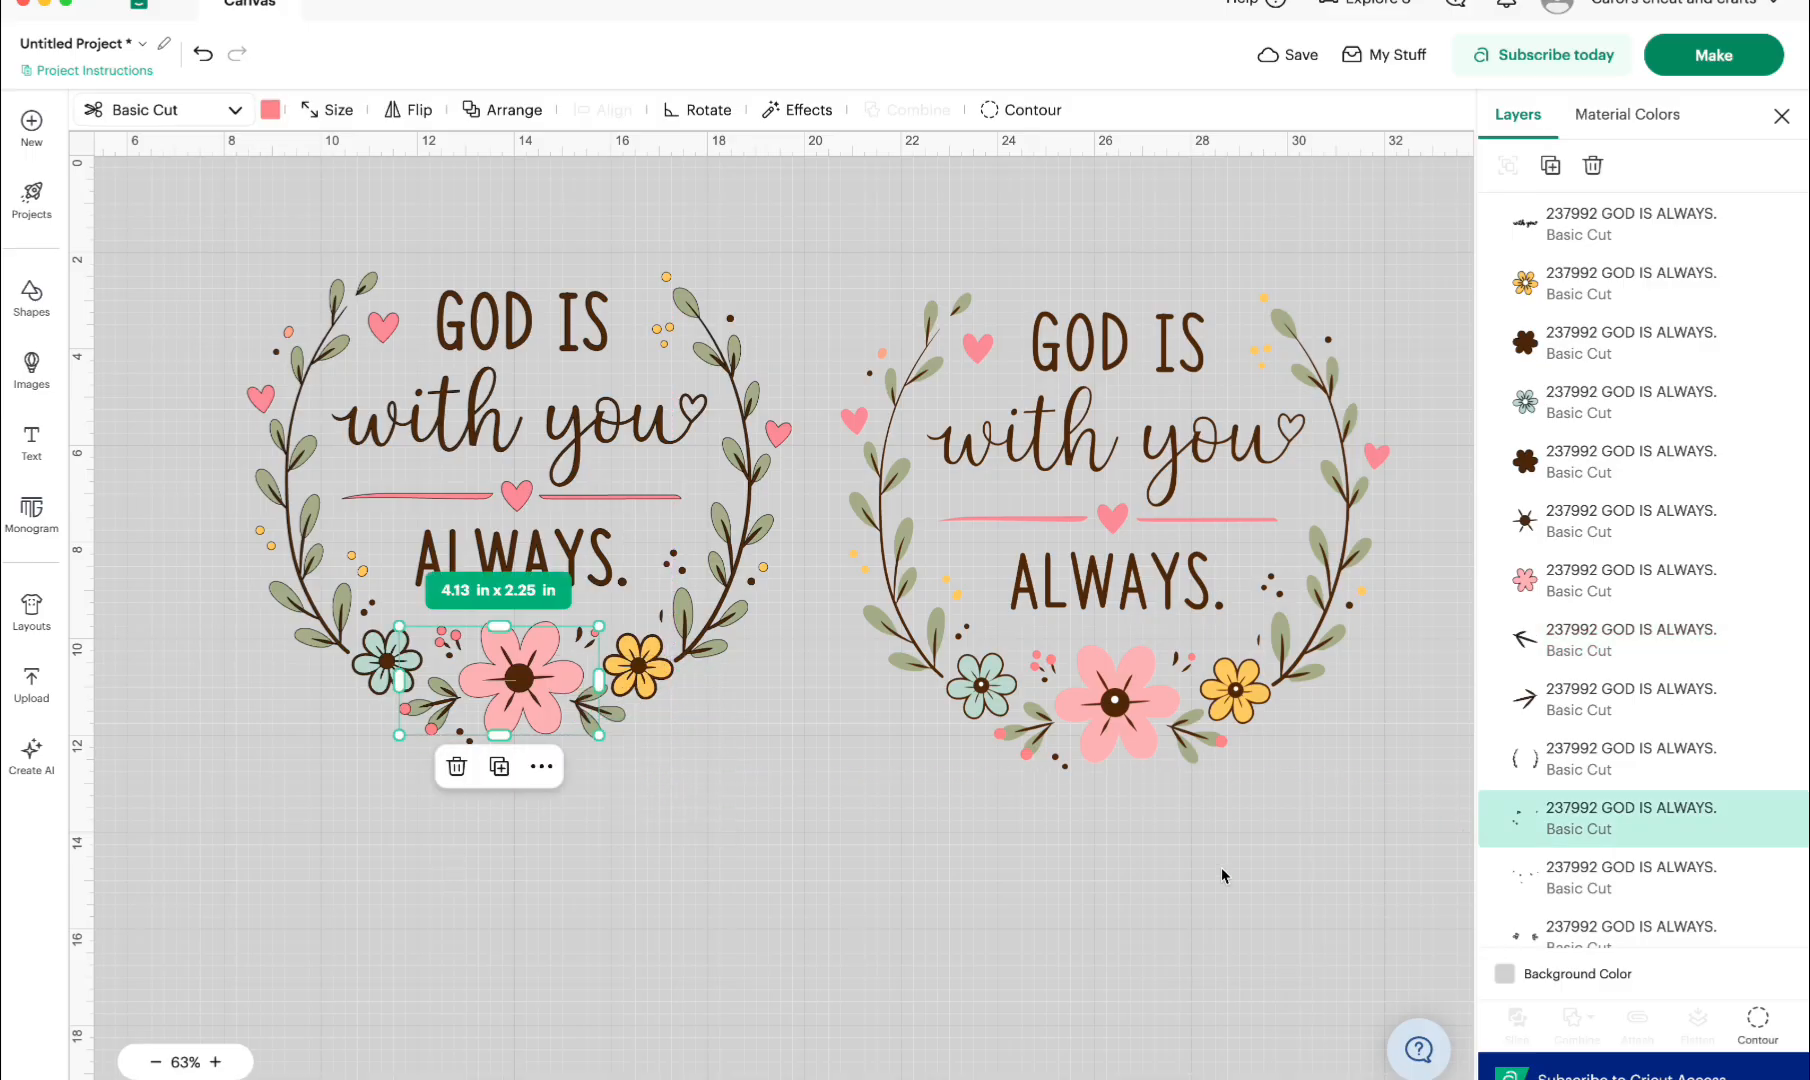
pyautogui.scroll(-2, 1172, 889)
pyautogui.click(1538, 641)
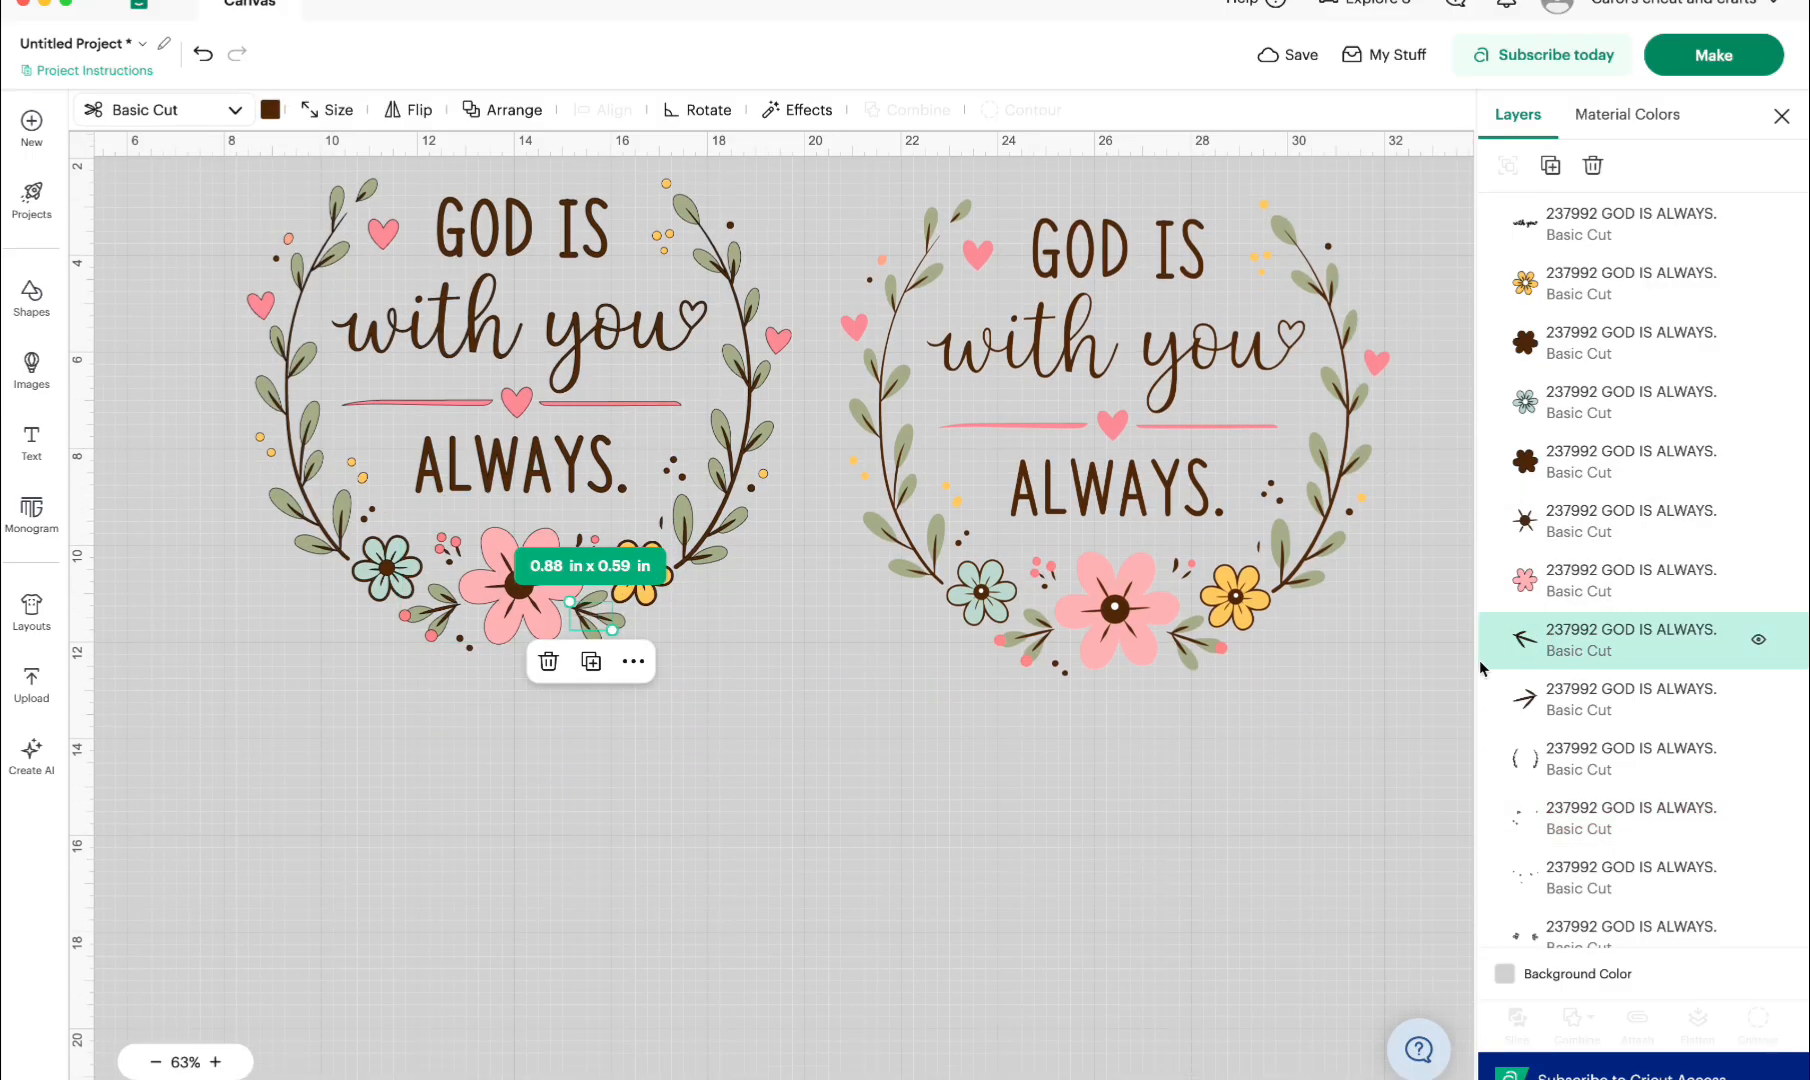
pyautogui.click(1547, 701)
pyautogui.click(1590, 765)
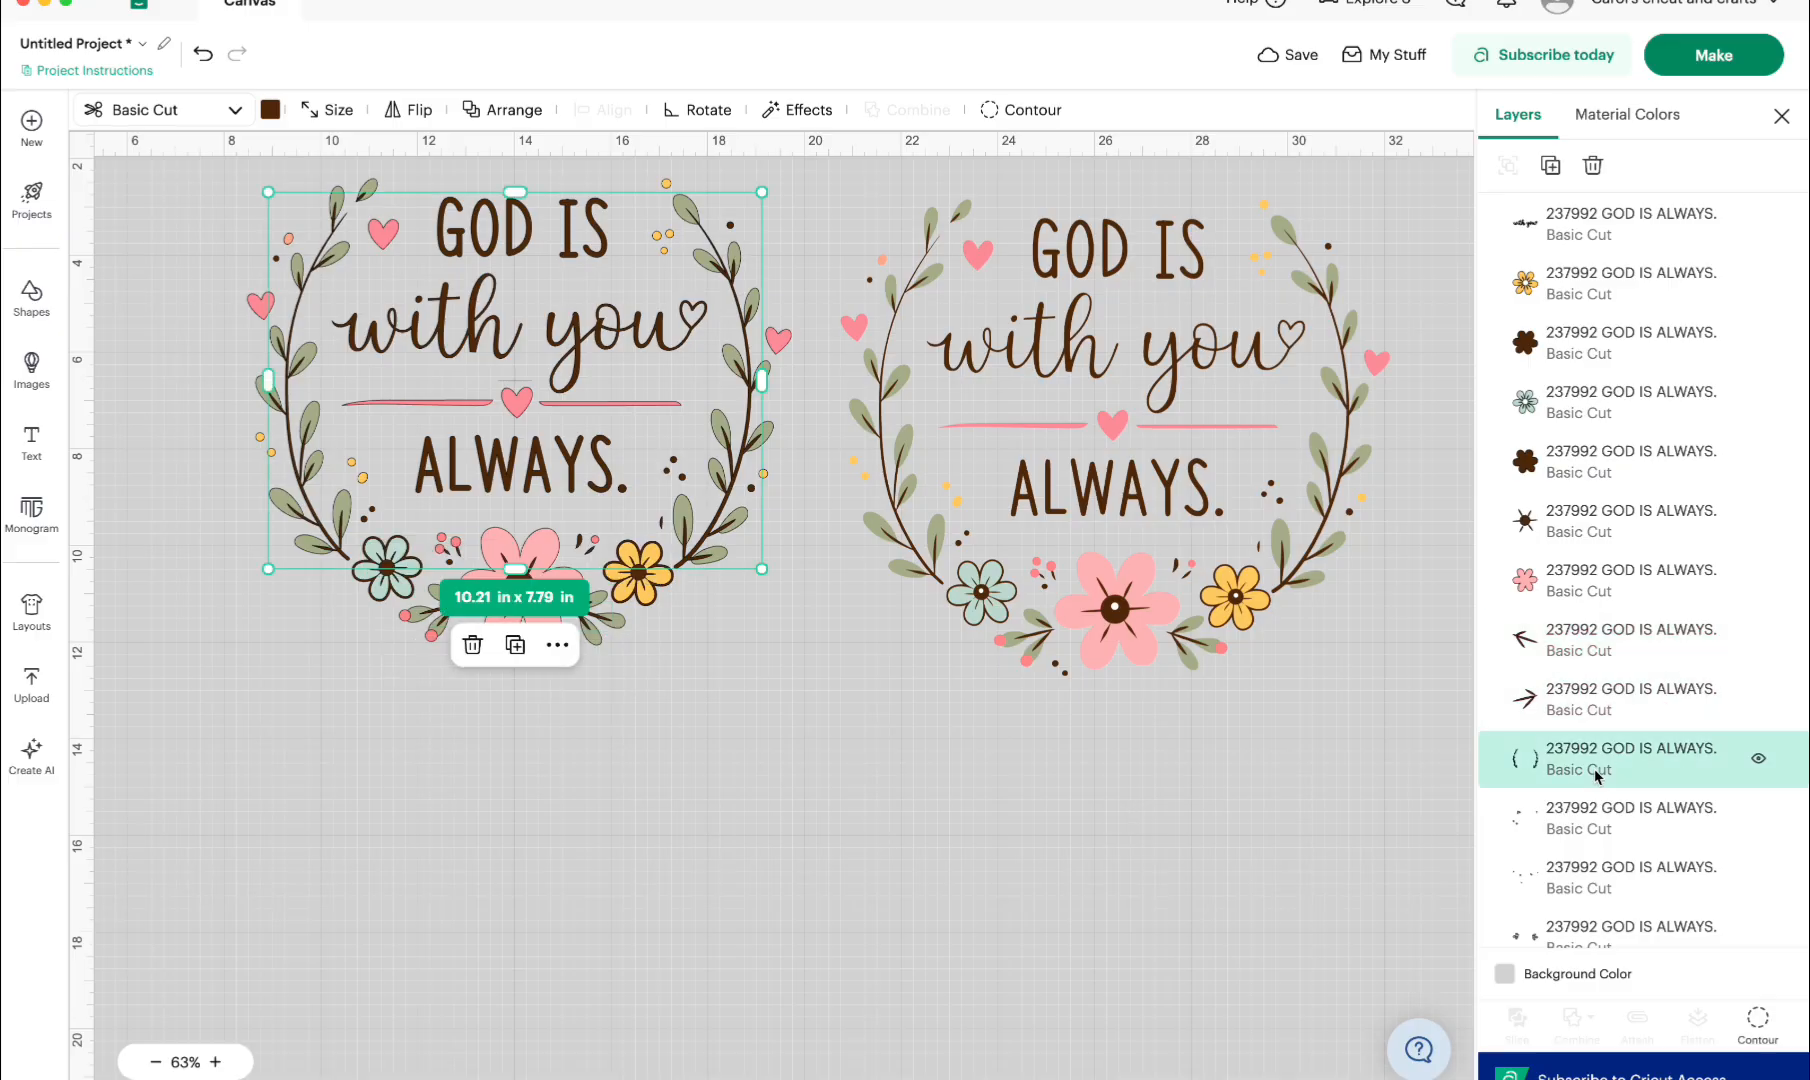
pyautogui.click(857, 877)
pyautogui.scroll(-5, 1605, 627)
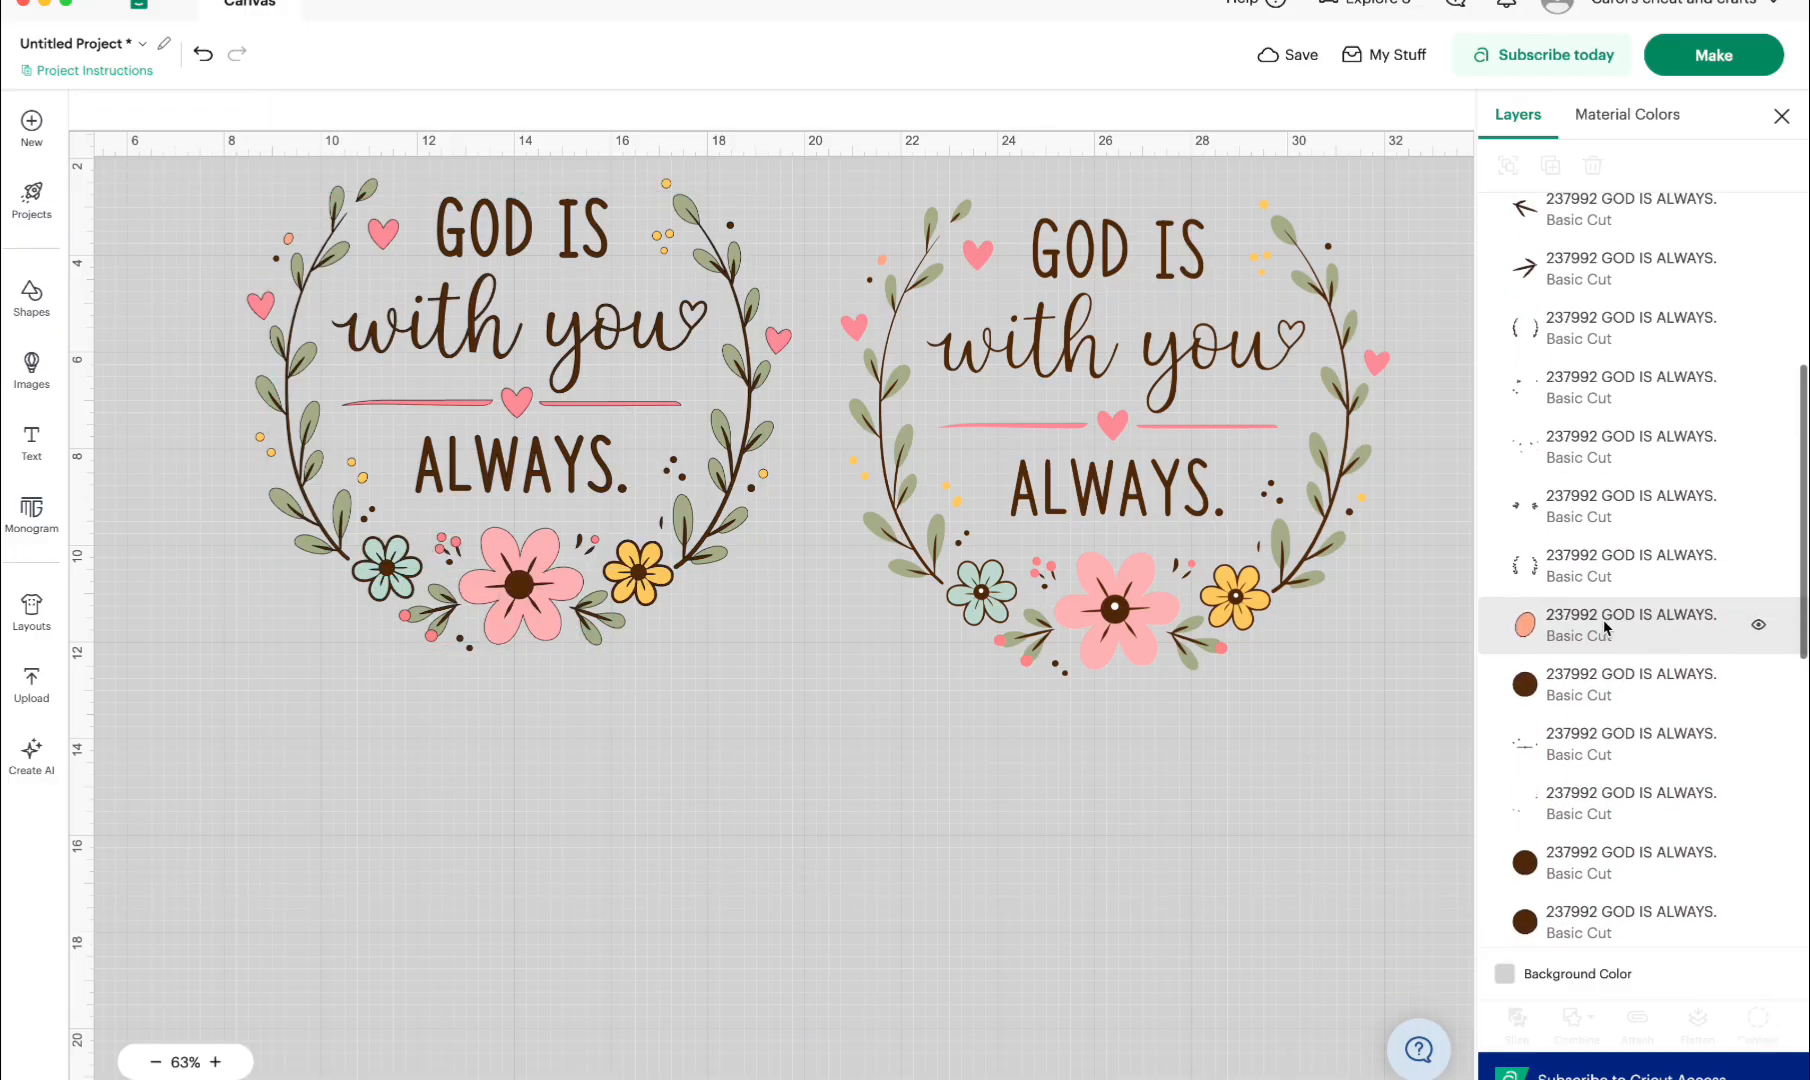
pyautogui.scroll(-5, 1605, 627)
pyautogui.click(1583, 558)
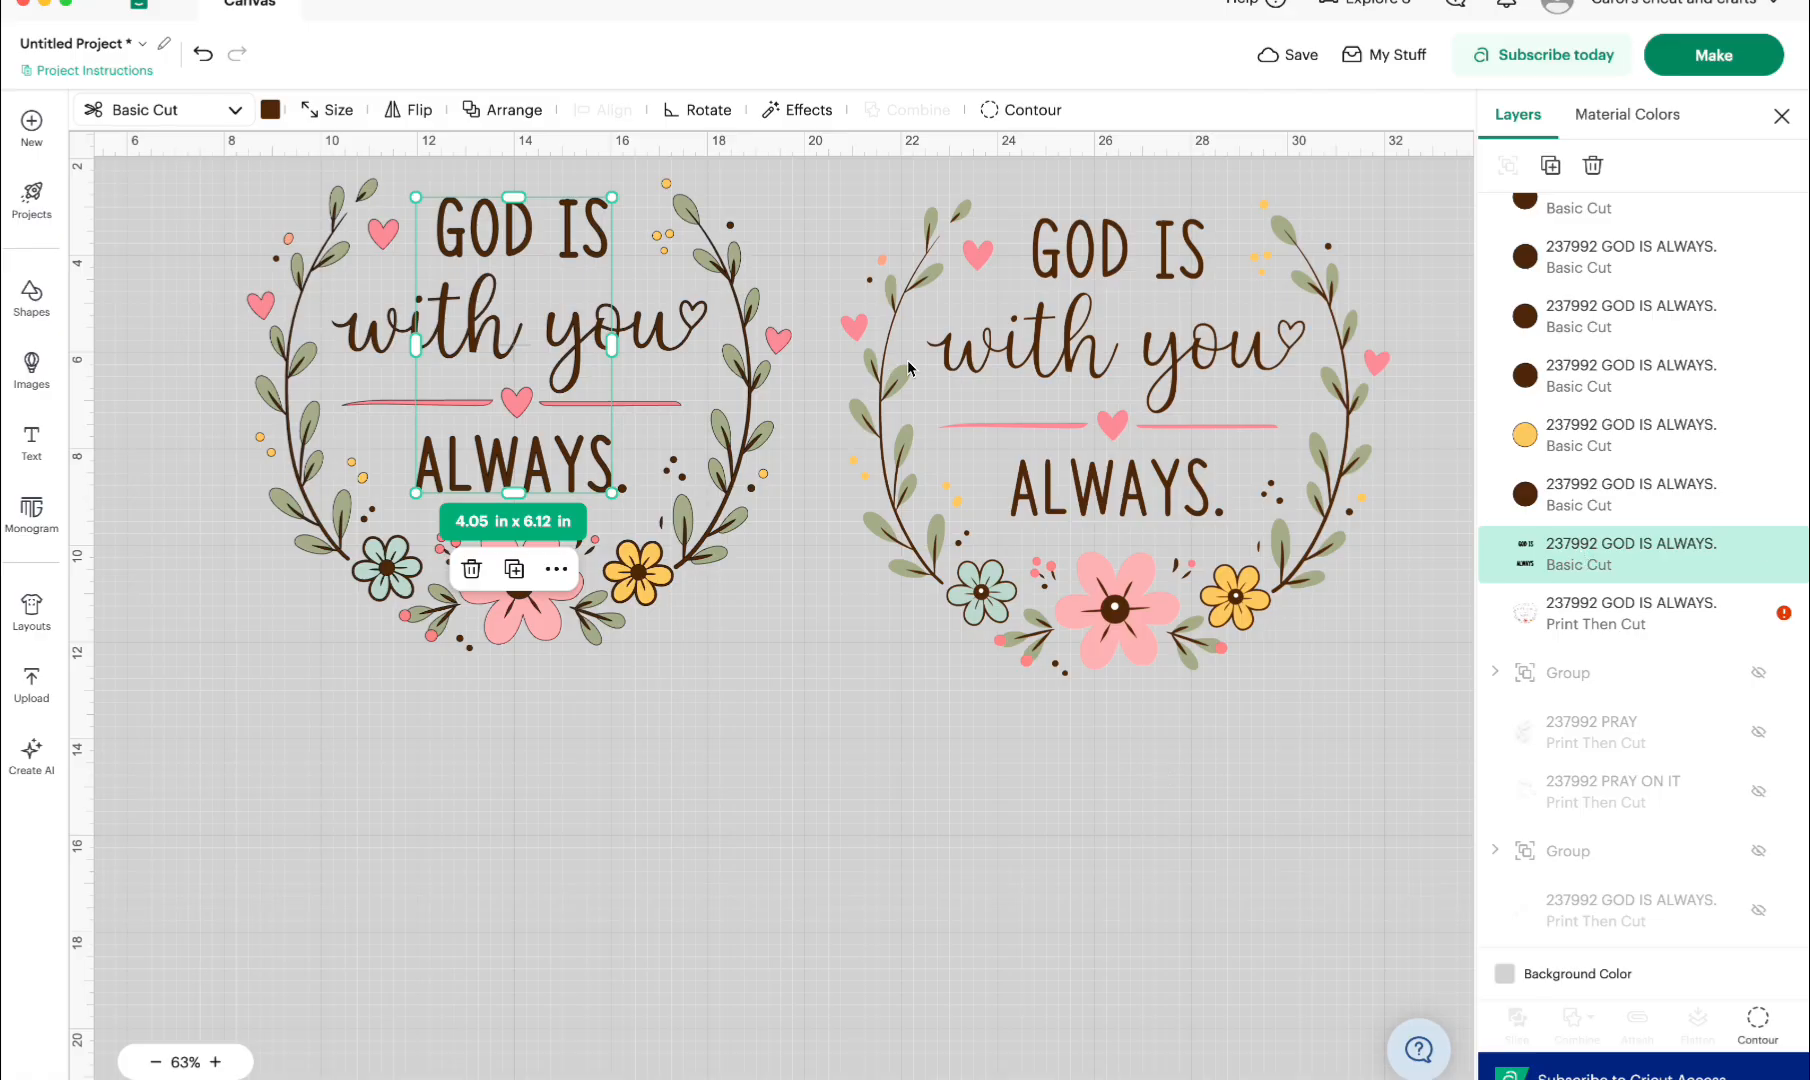
pyautogui.click(730, 225)
pyautogui.scroll(2, 880, 280)
pyautogui.click(835, 284)
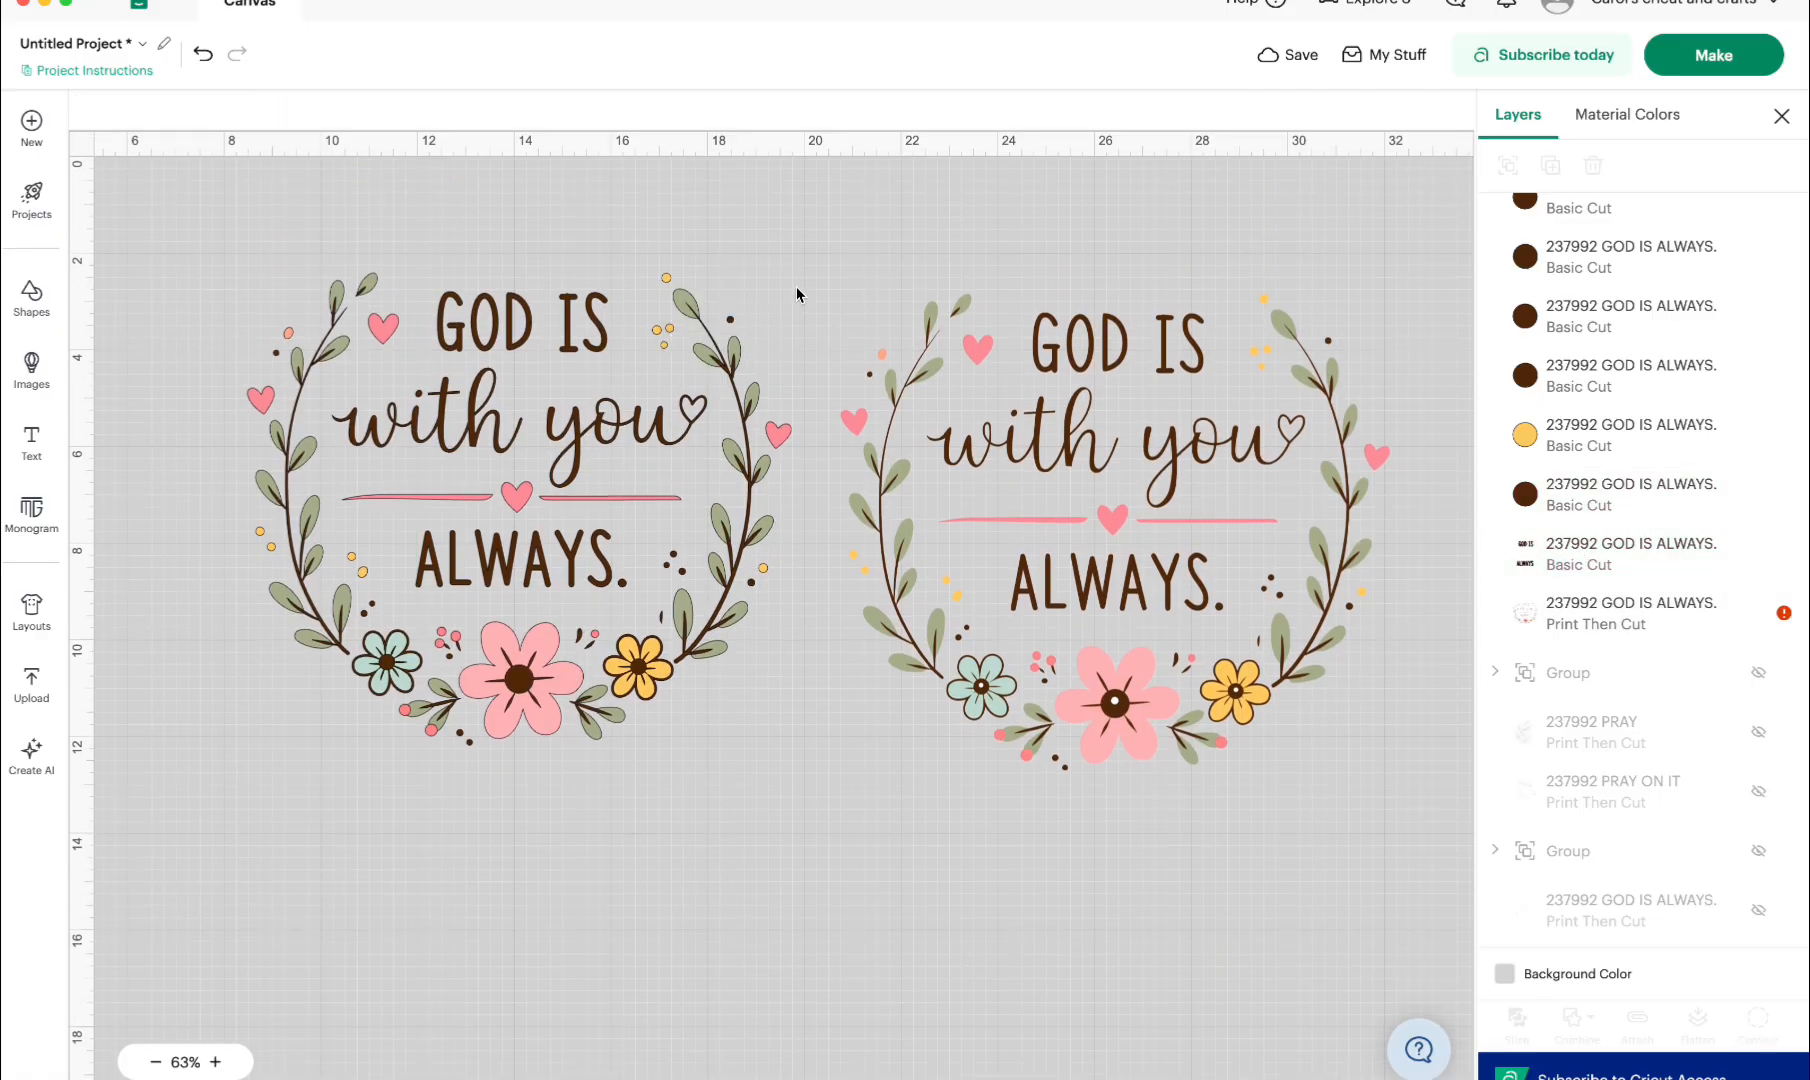
# - Delete the small stray dots around the upper branches of the layered wreath
pyautogui.click(731, 323)
pyautogui.press('Delete')
pyautogui.click(289, 333)
pyautogui.press('Delete')
pyautogui.click(274, 353)
pyautogui.click(272, 355)
pyautogui.click(272, 355)
# - Find and delete the small pink and brown accent marks around the flowers at the bottom of the layered wreath
pyautogui.scroll(-5, 1597, 547)
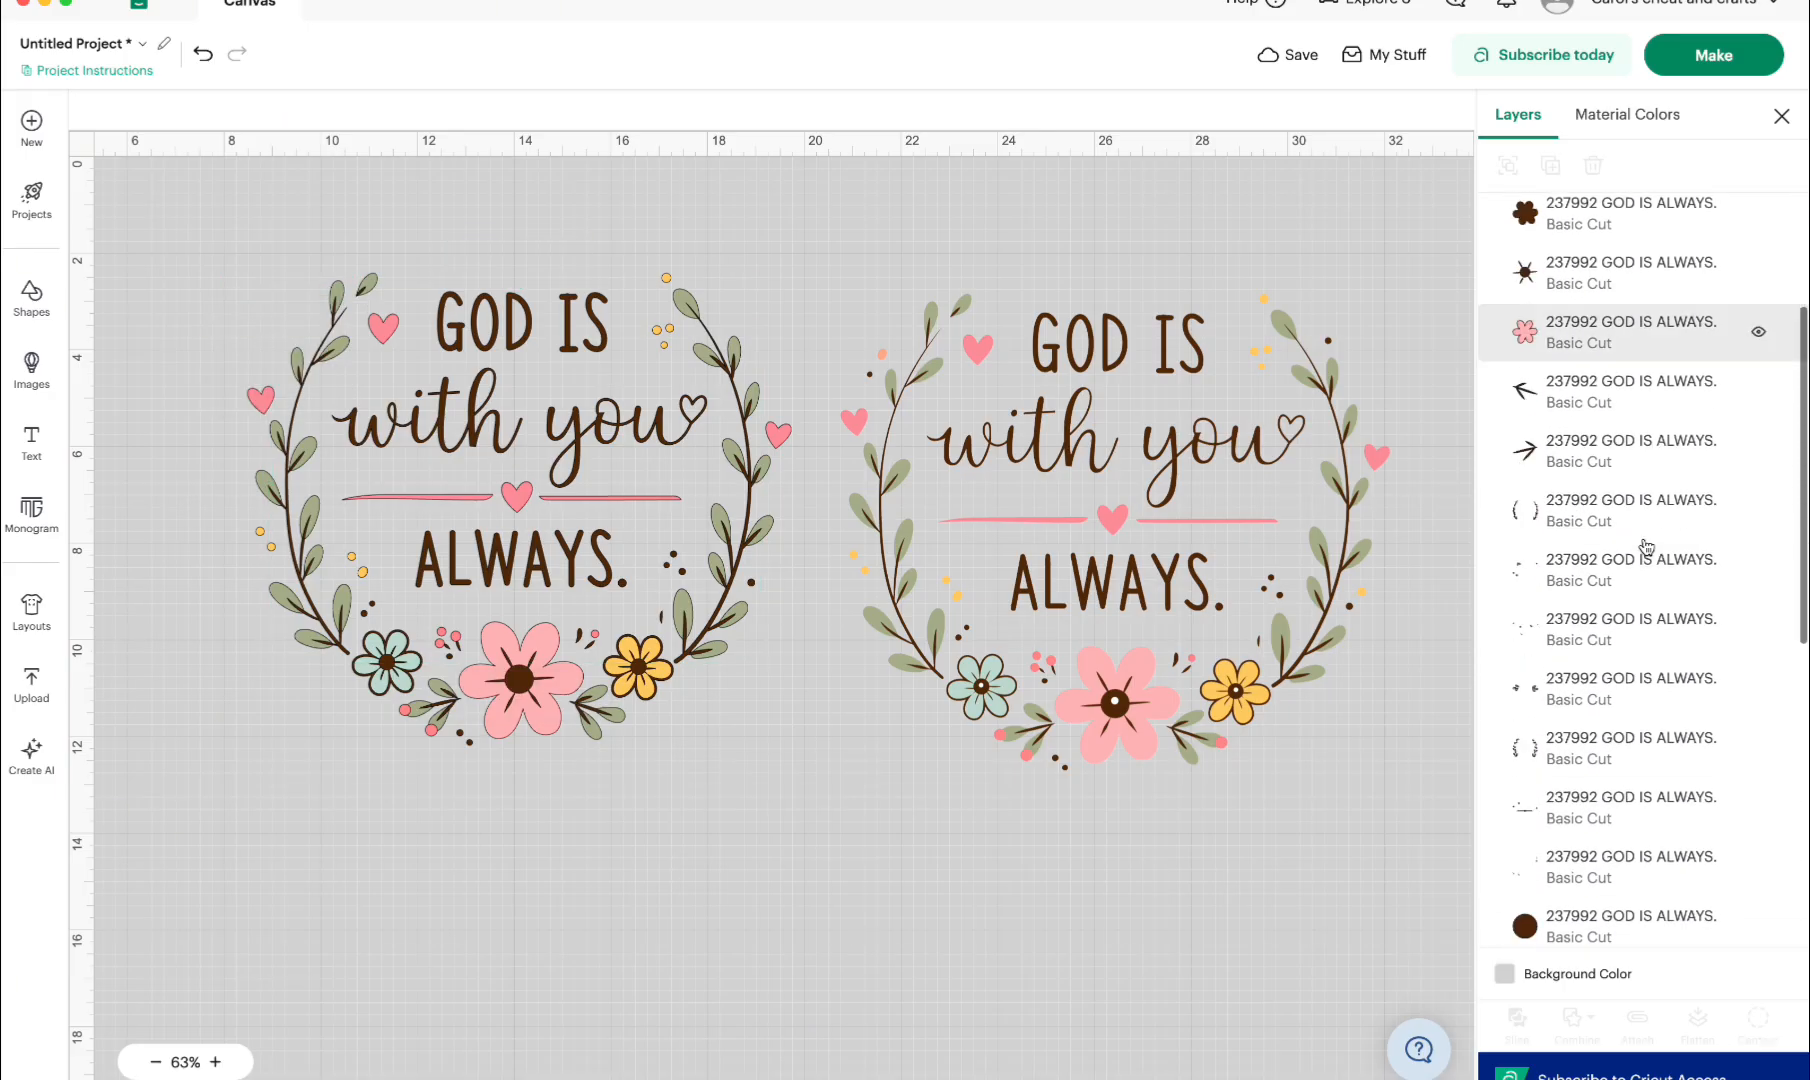
pyautogui.click(1600, 612)
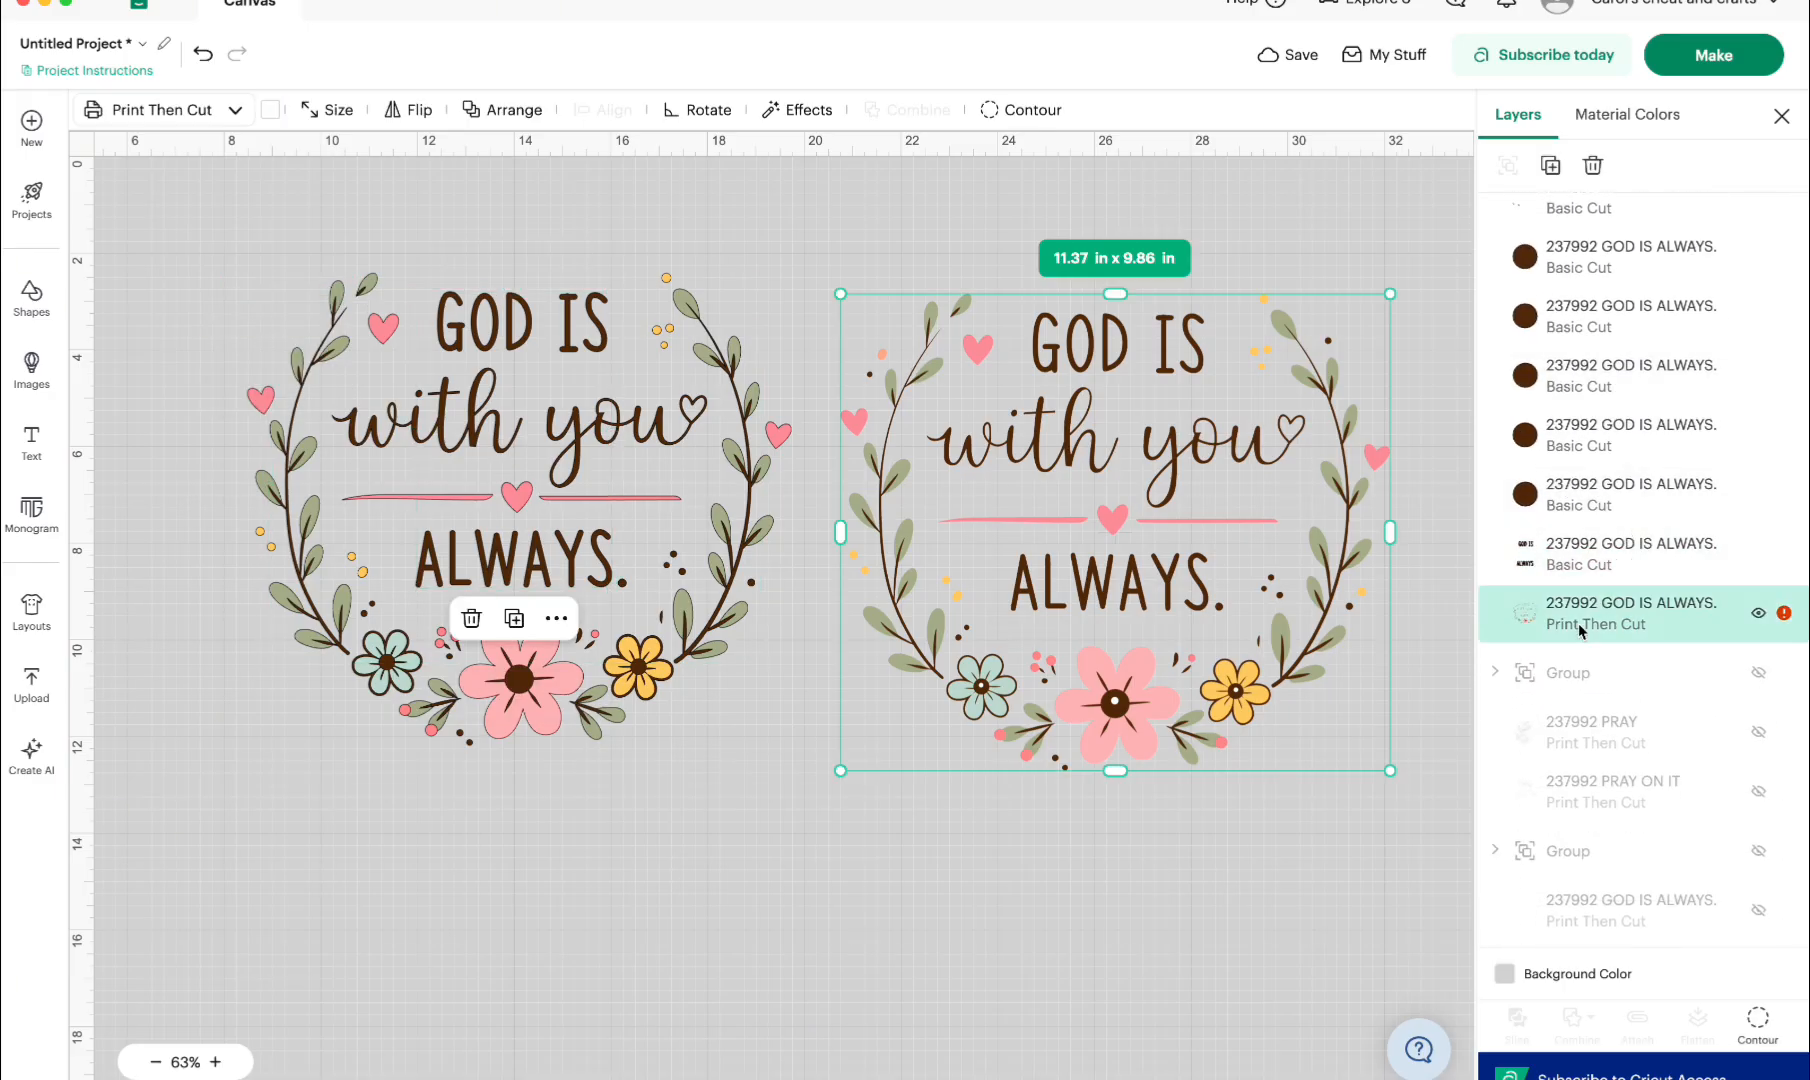
pyautogui.scroll(3, 1630, 435)
pyautogui.click(1630, 435)
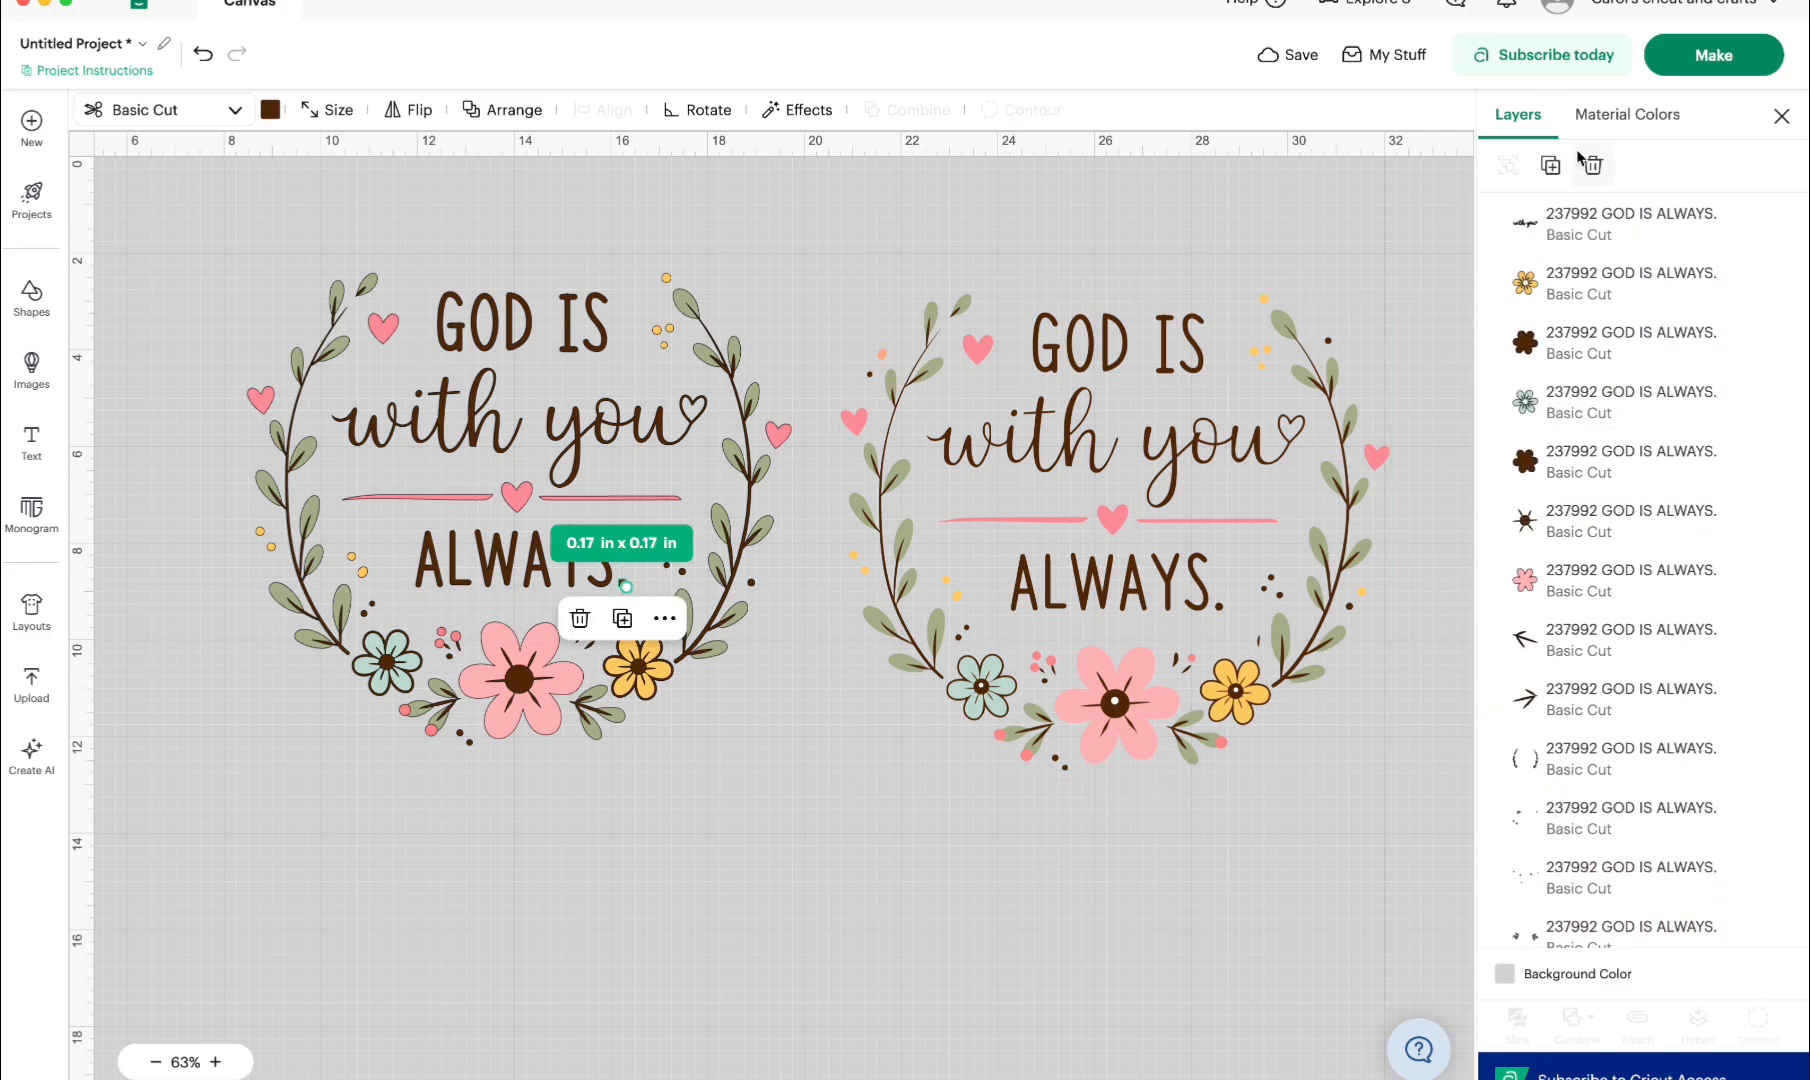
pyautogui.click(460, 648)
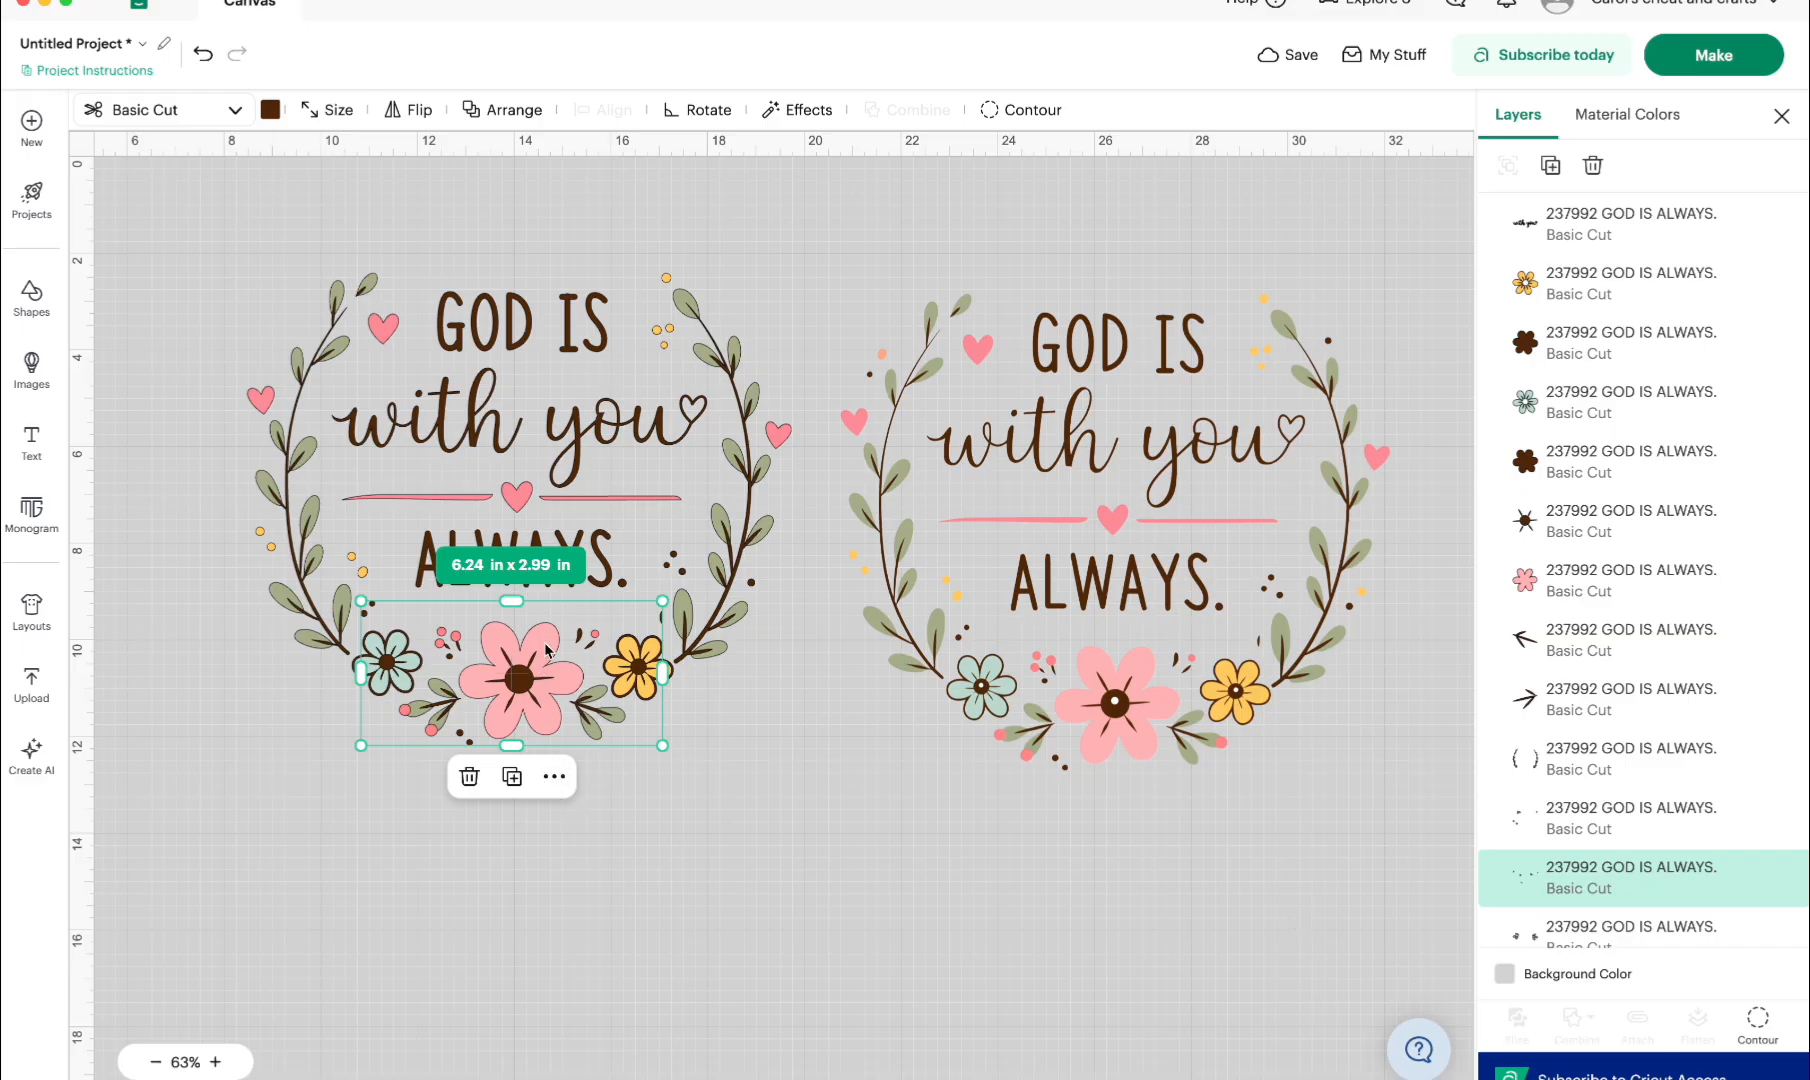
pyautogui.moveTo(552, 621)
pyautogui.mouseDown()
pyautogui.moveTo(587, 759)
pyautogui.moveTo(575, 626)
pyautogui.moveTo(556, 624)
pyautogui.mouseUp()
pyautogui.click(204, 54)
pyautogui.moveTo(438, 732); pyautogui.dragTo(610, 962)
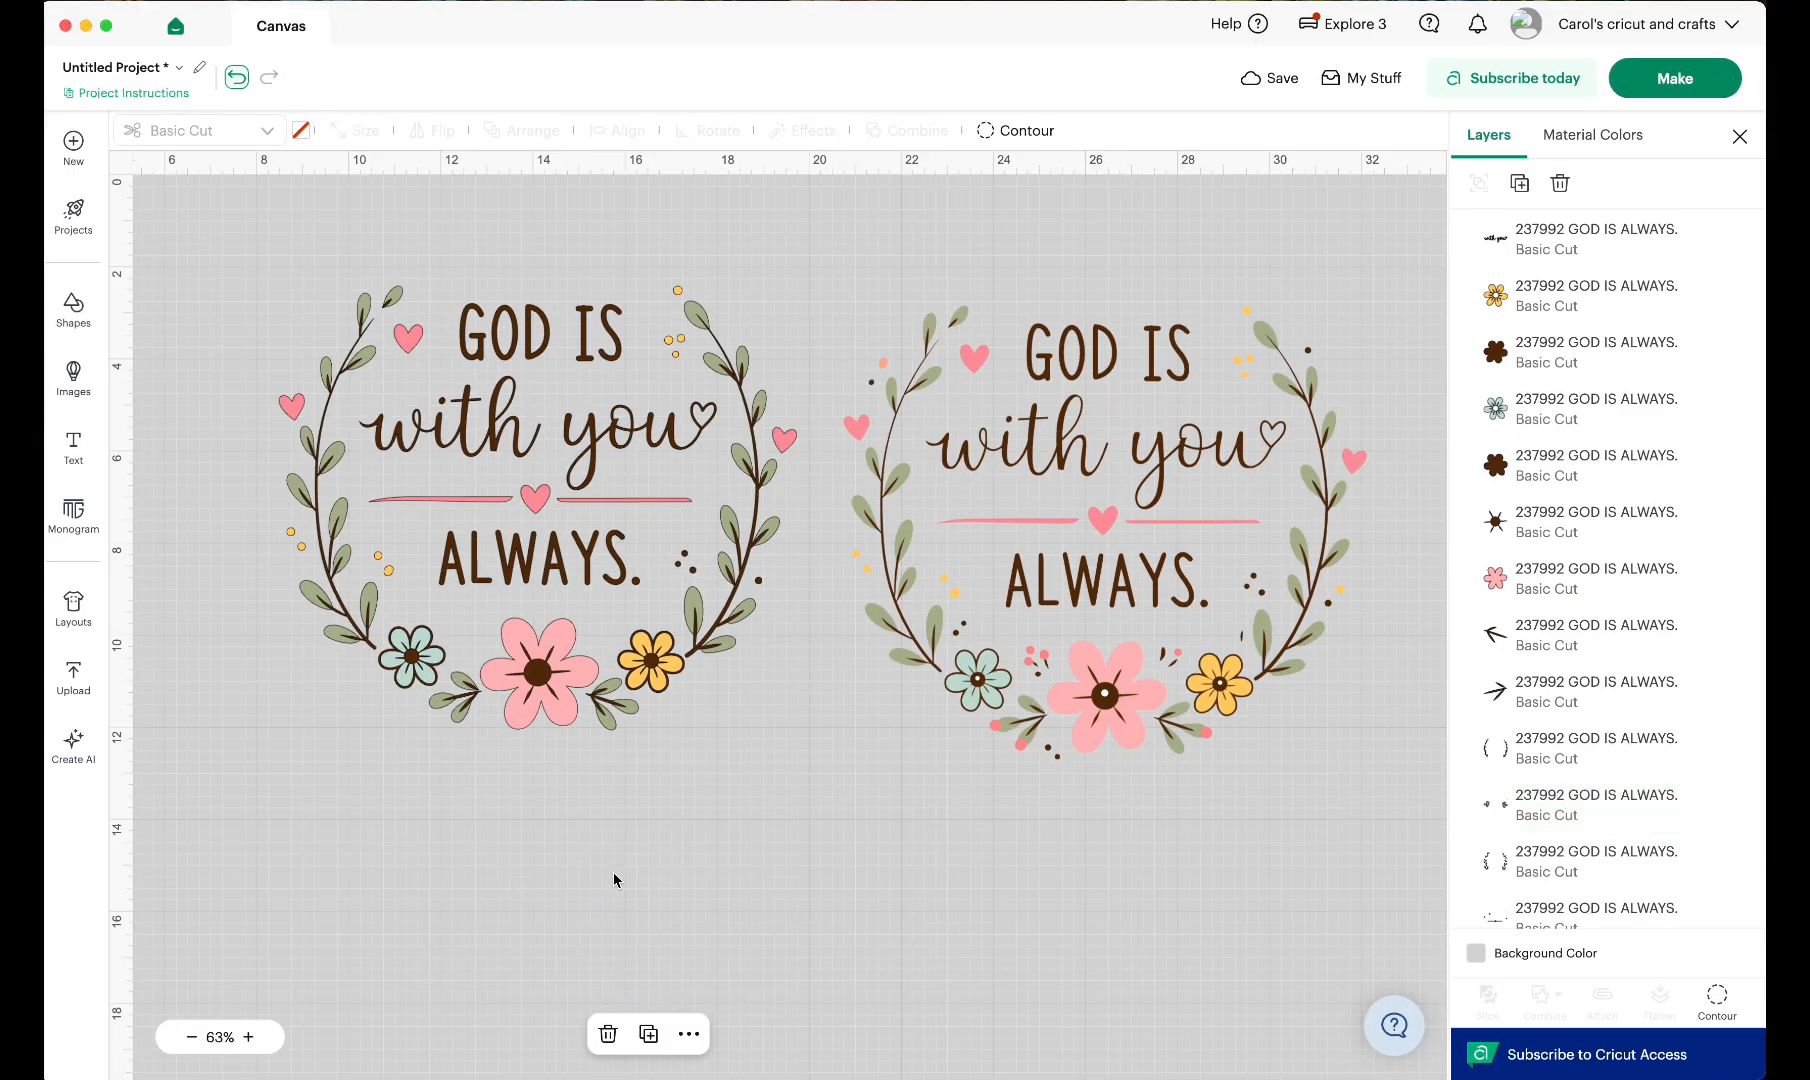
# - Pull the wreath's branch lines and the yellow dots apart from the layered design
pyautogui.moveTo(731, 359); pyautogui.dragTo(1046, 844)
pyautogui.click(680, 570)
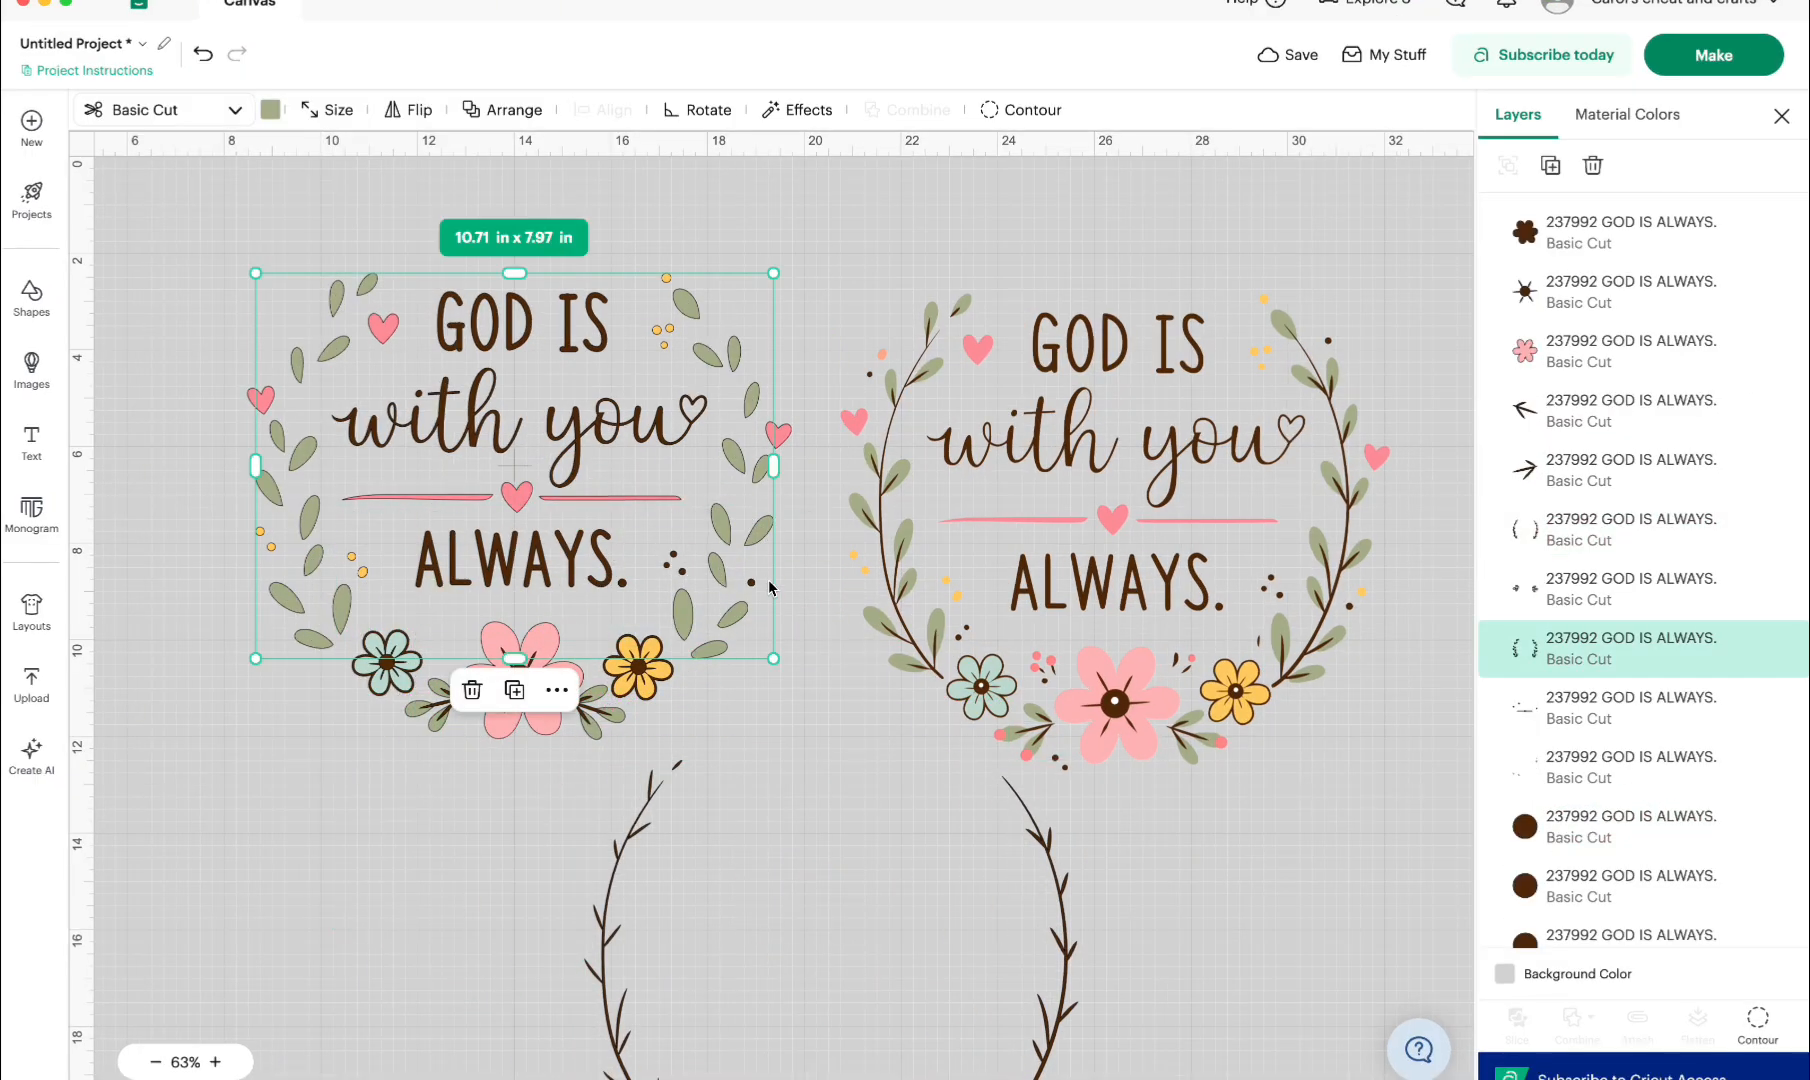
pyautogui.moveTo(752, 588); pyautogui.dragTo(736, 1070)
pyautogui.moveTo(1036, 826); pyautogui.dragTo(735, 375)
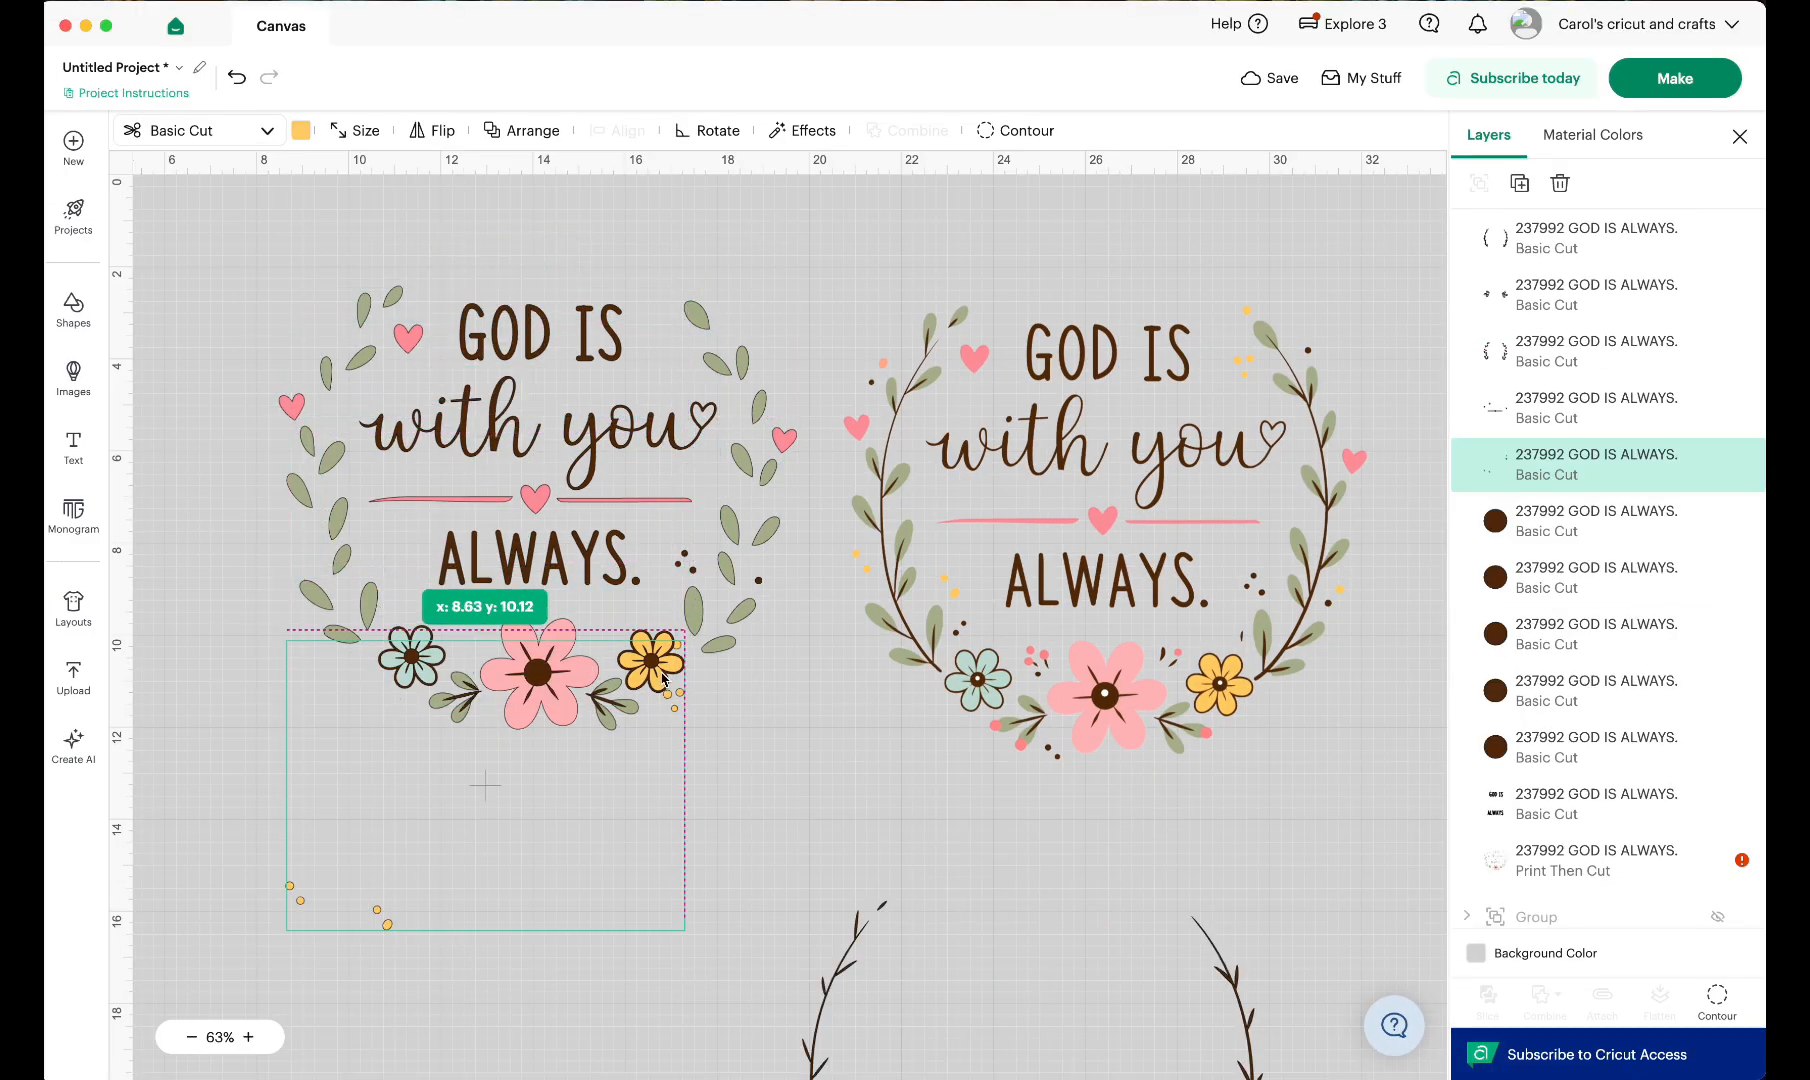
# - Recolor the layered design with black lettering and branches, brighter green leaves and a red large flower
pyautogui.click(734, 375)
pyautogui.click(300, 130)
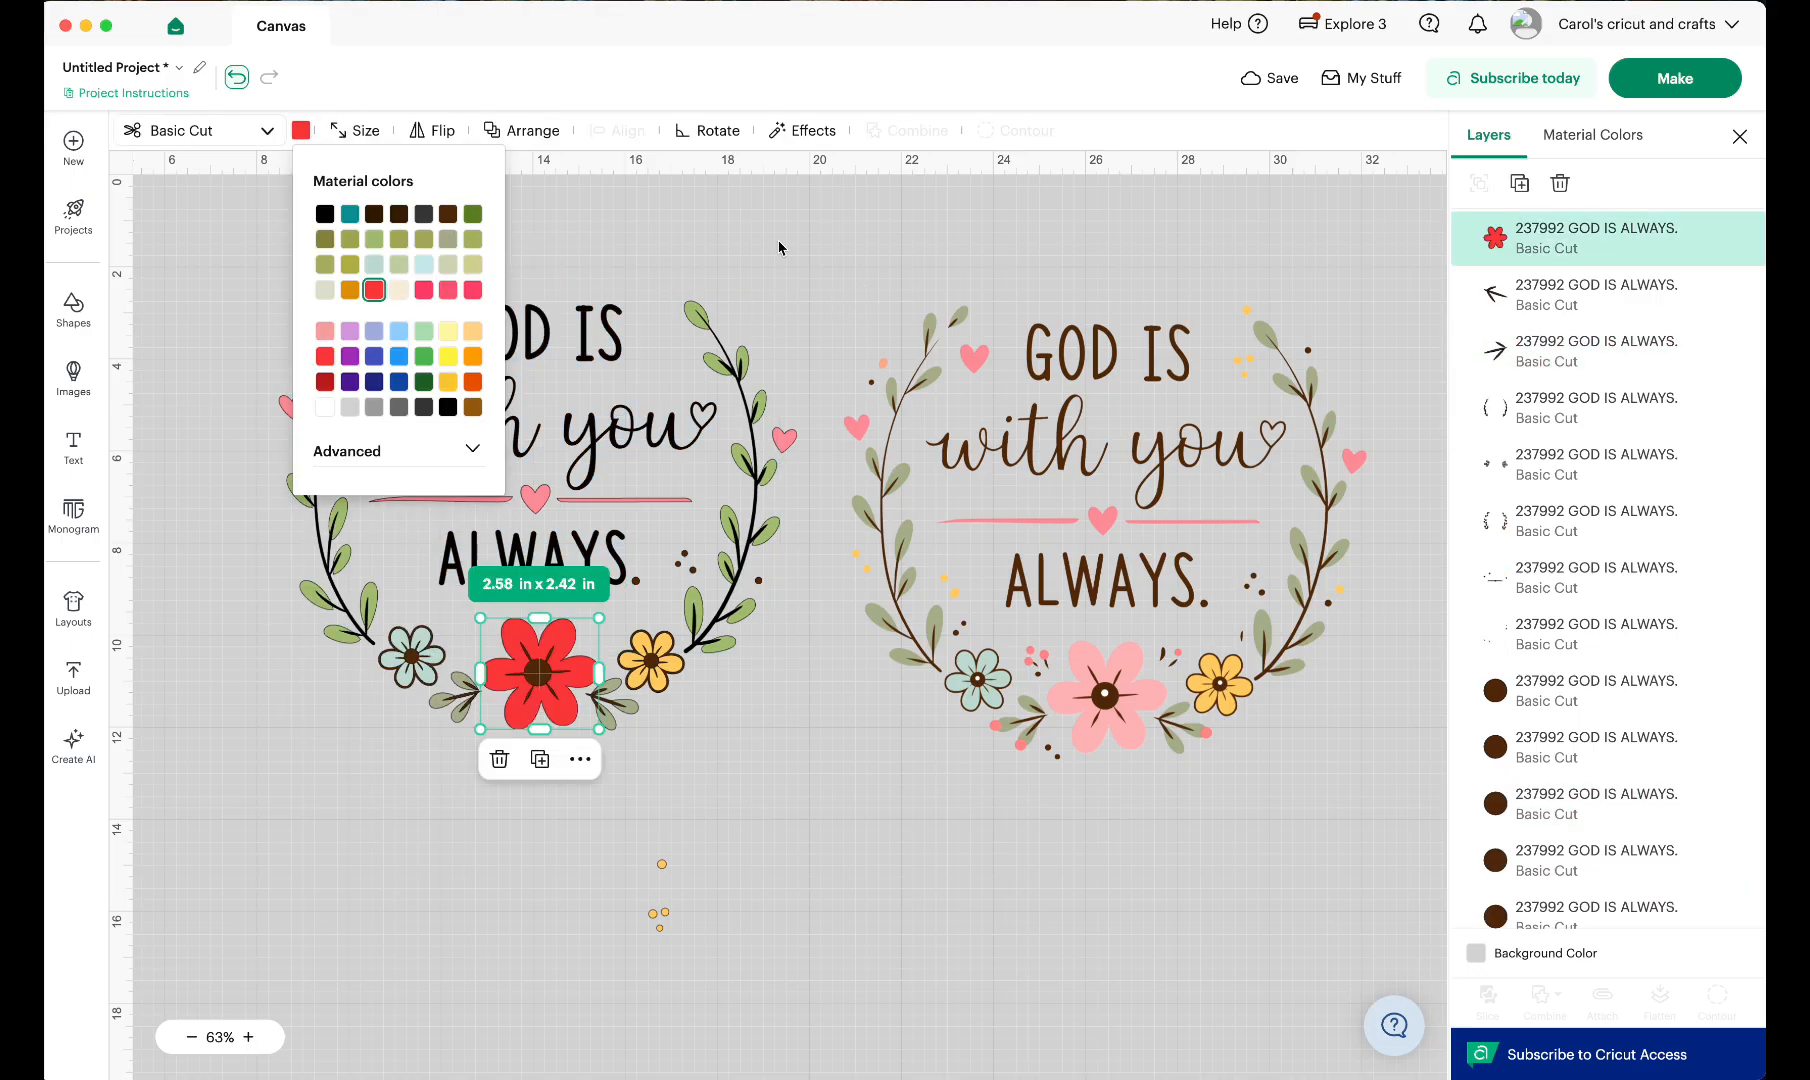
pyautogui.click(780, 246)
# - Recolor the small yellow-orange flower of the layered design bright yellow
pyautogui.scroll(-5, 1600, 600)
pyautogui.scroll(10, 1600, 400)
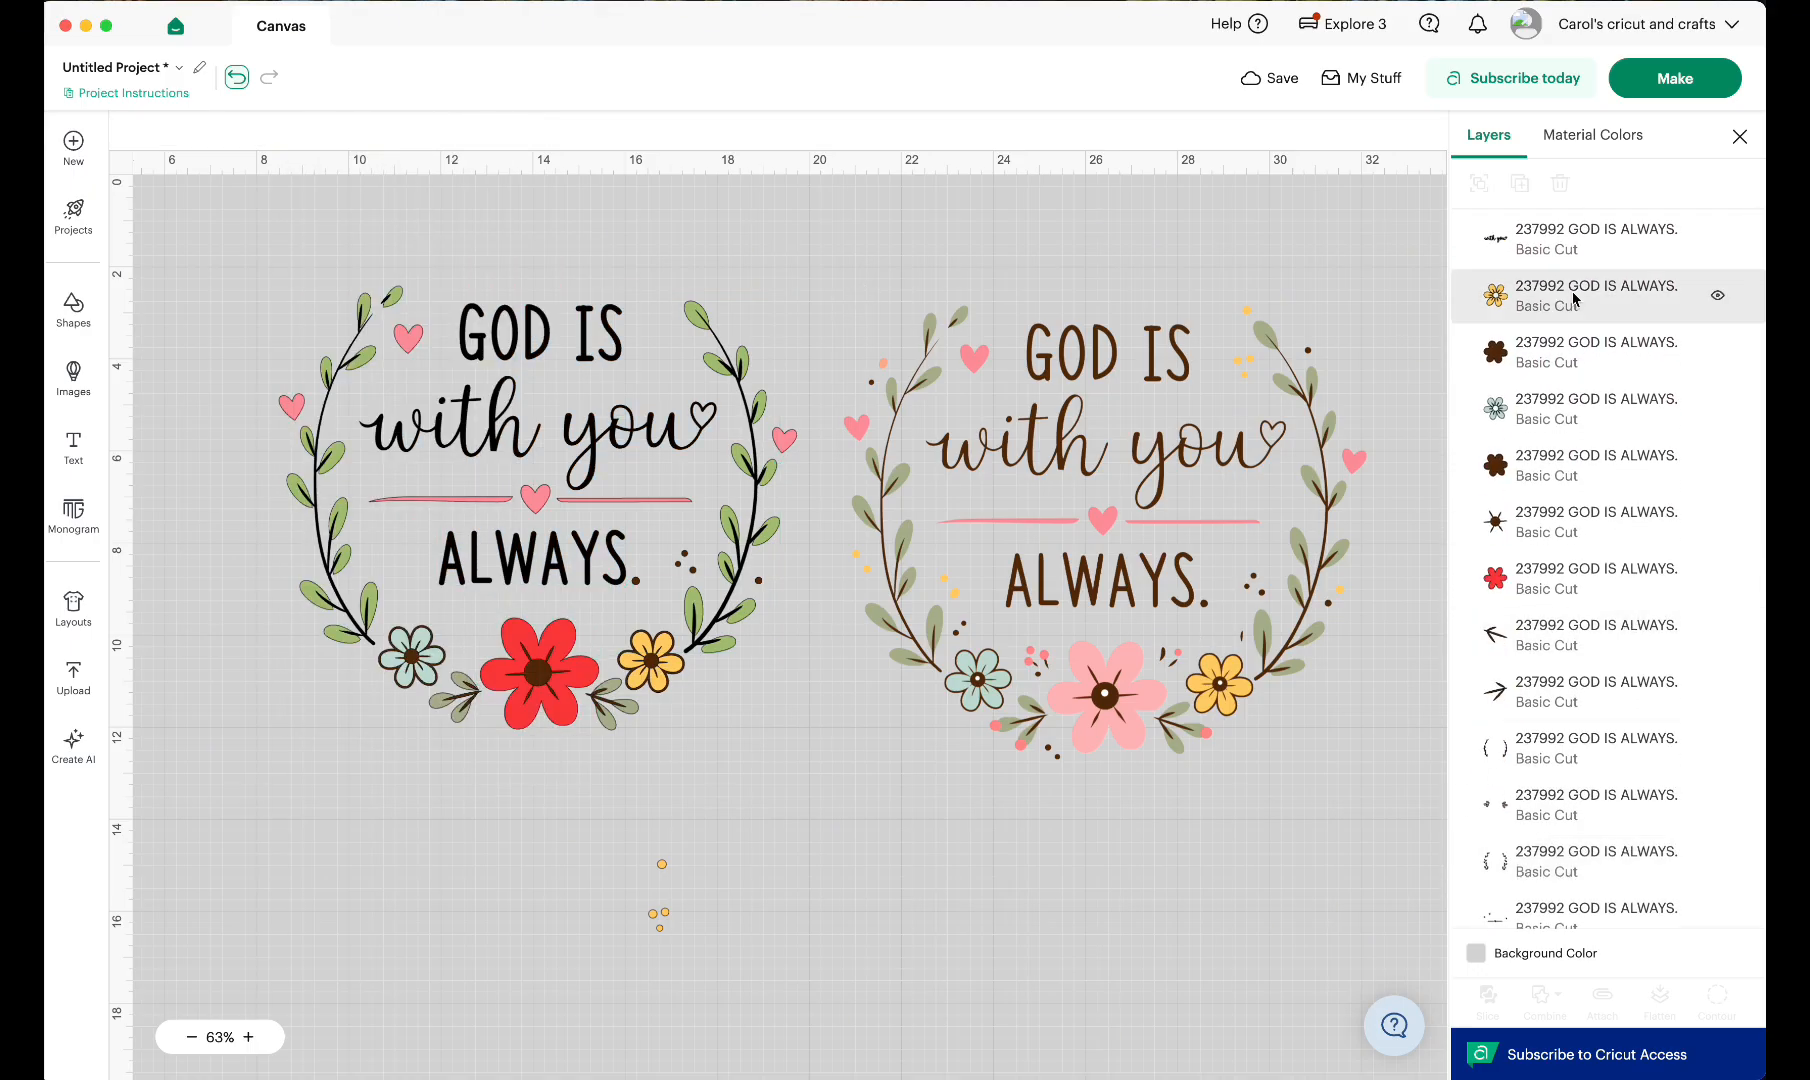
pyautogui.click(1595, 296)
pyautogui.click(300, 130)
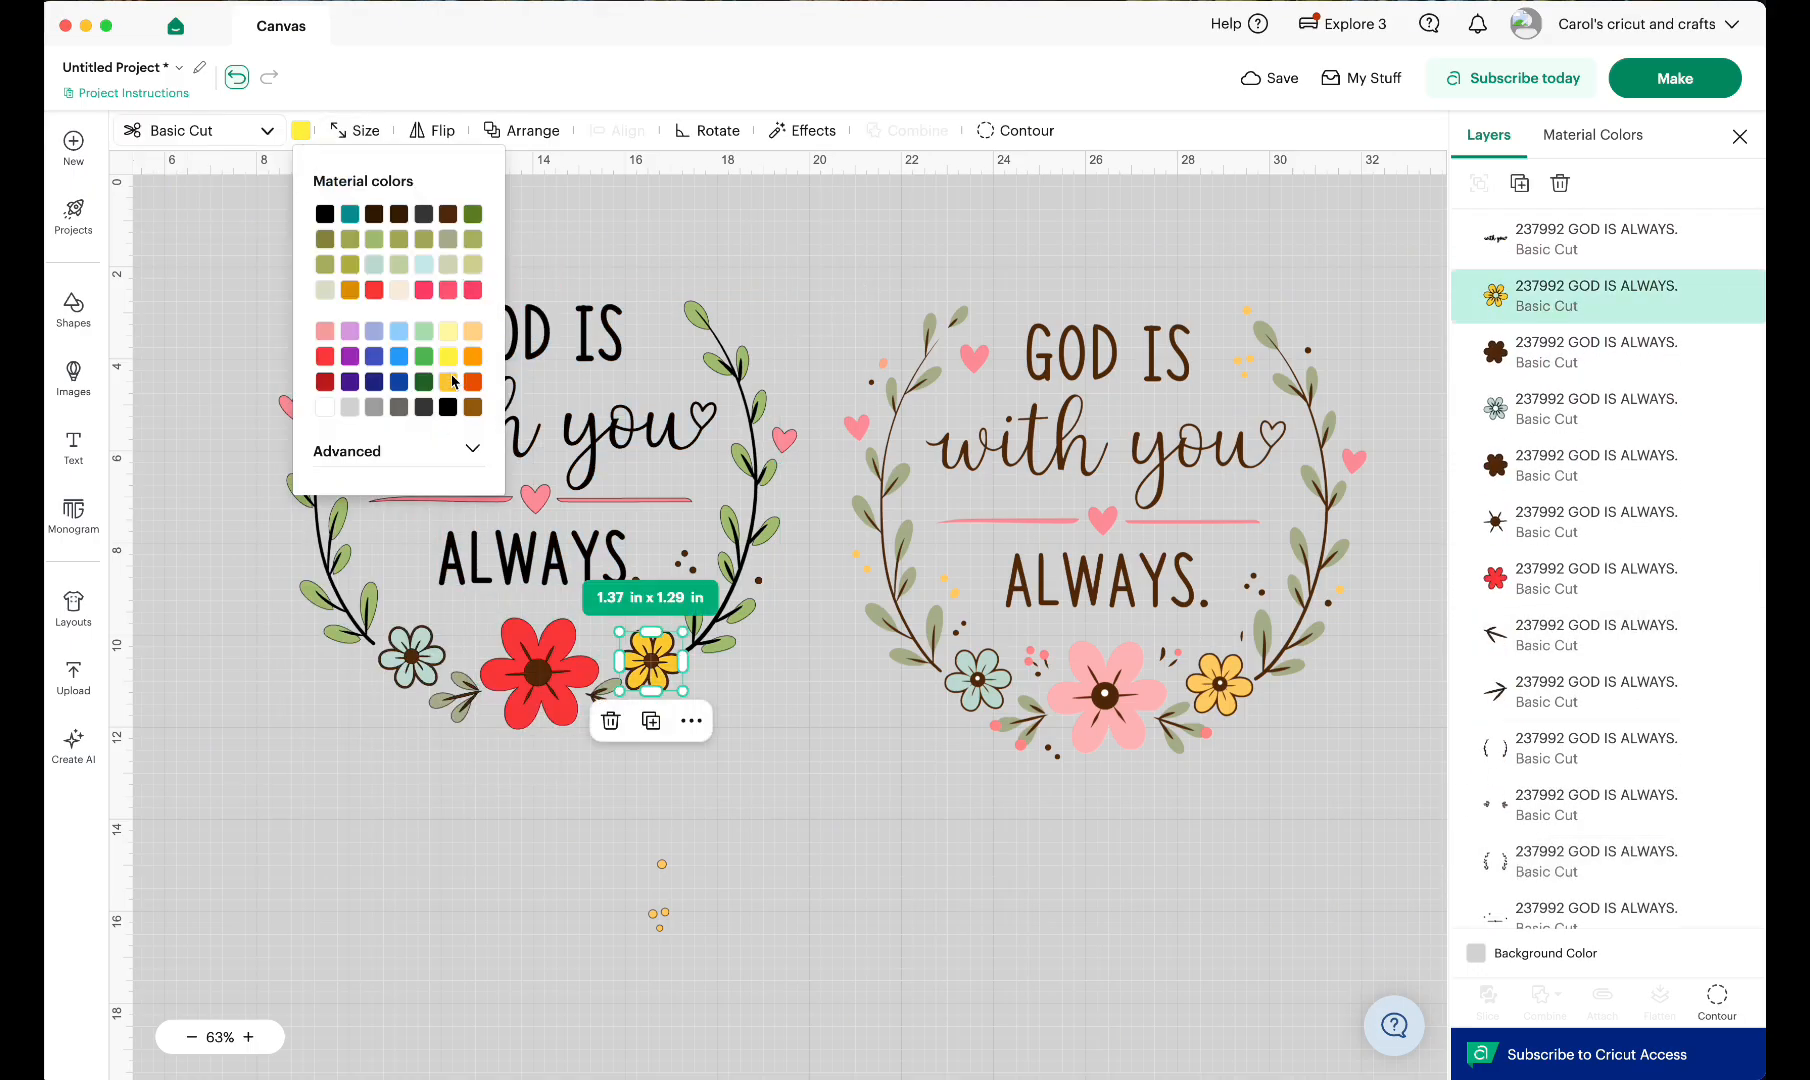
pyautogui.click(782, 763)
# - Recolor the small blue-green flower of the layered design light blue
pyautogui.click(411, 657)
pyautogui.click(300, 130)
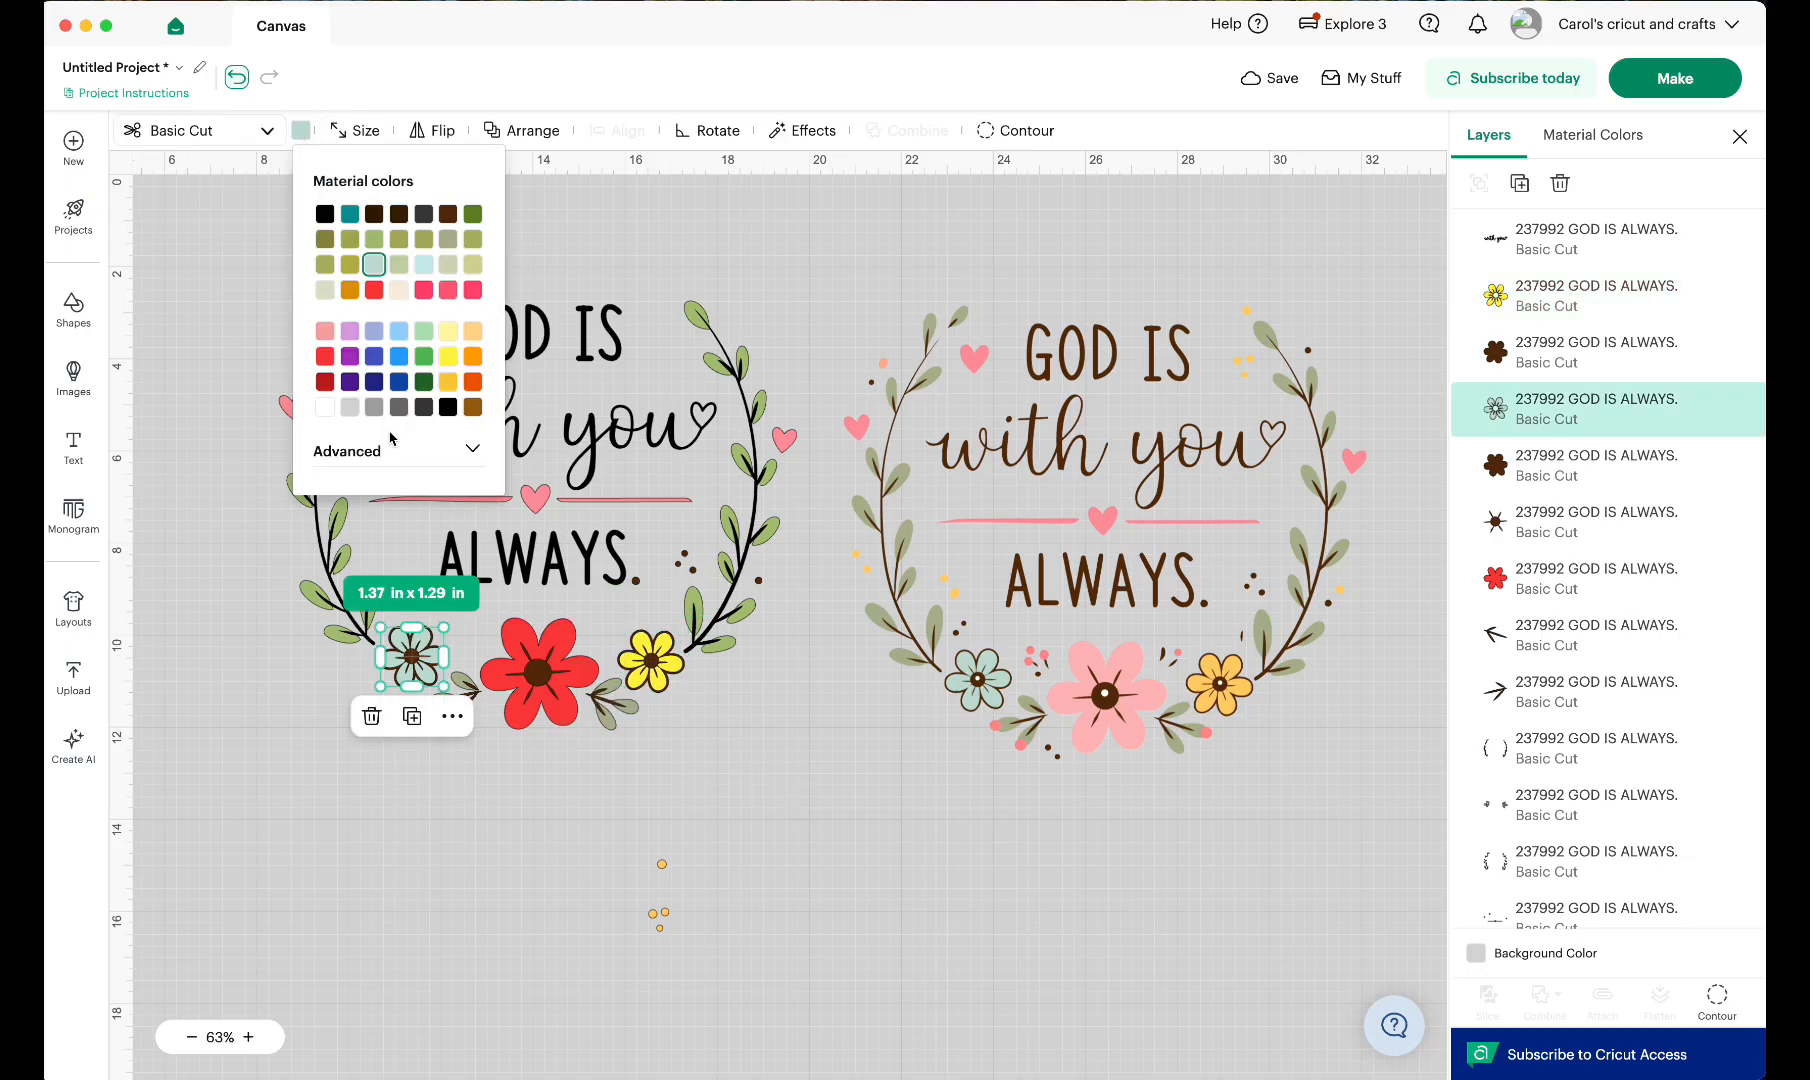
pyautogui.click(349, 333)
pyautogui.click(399, 331)
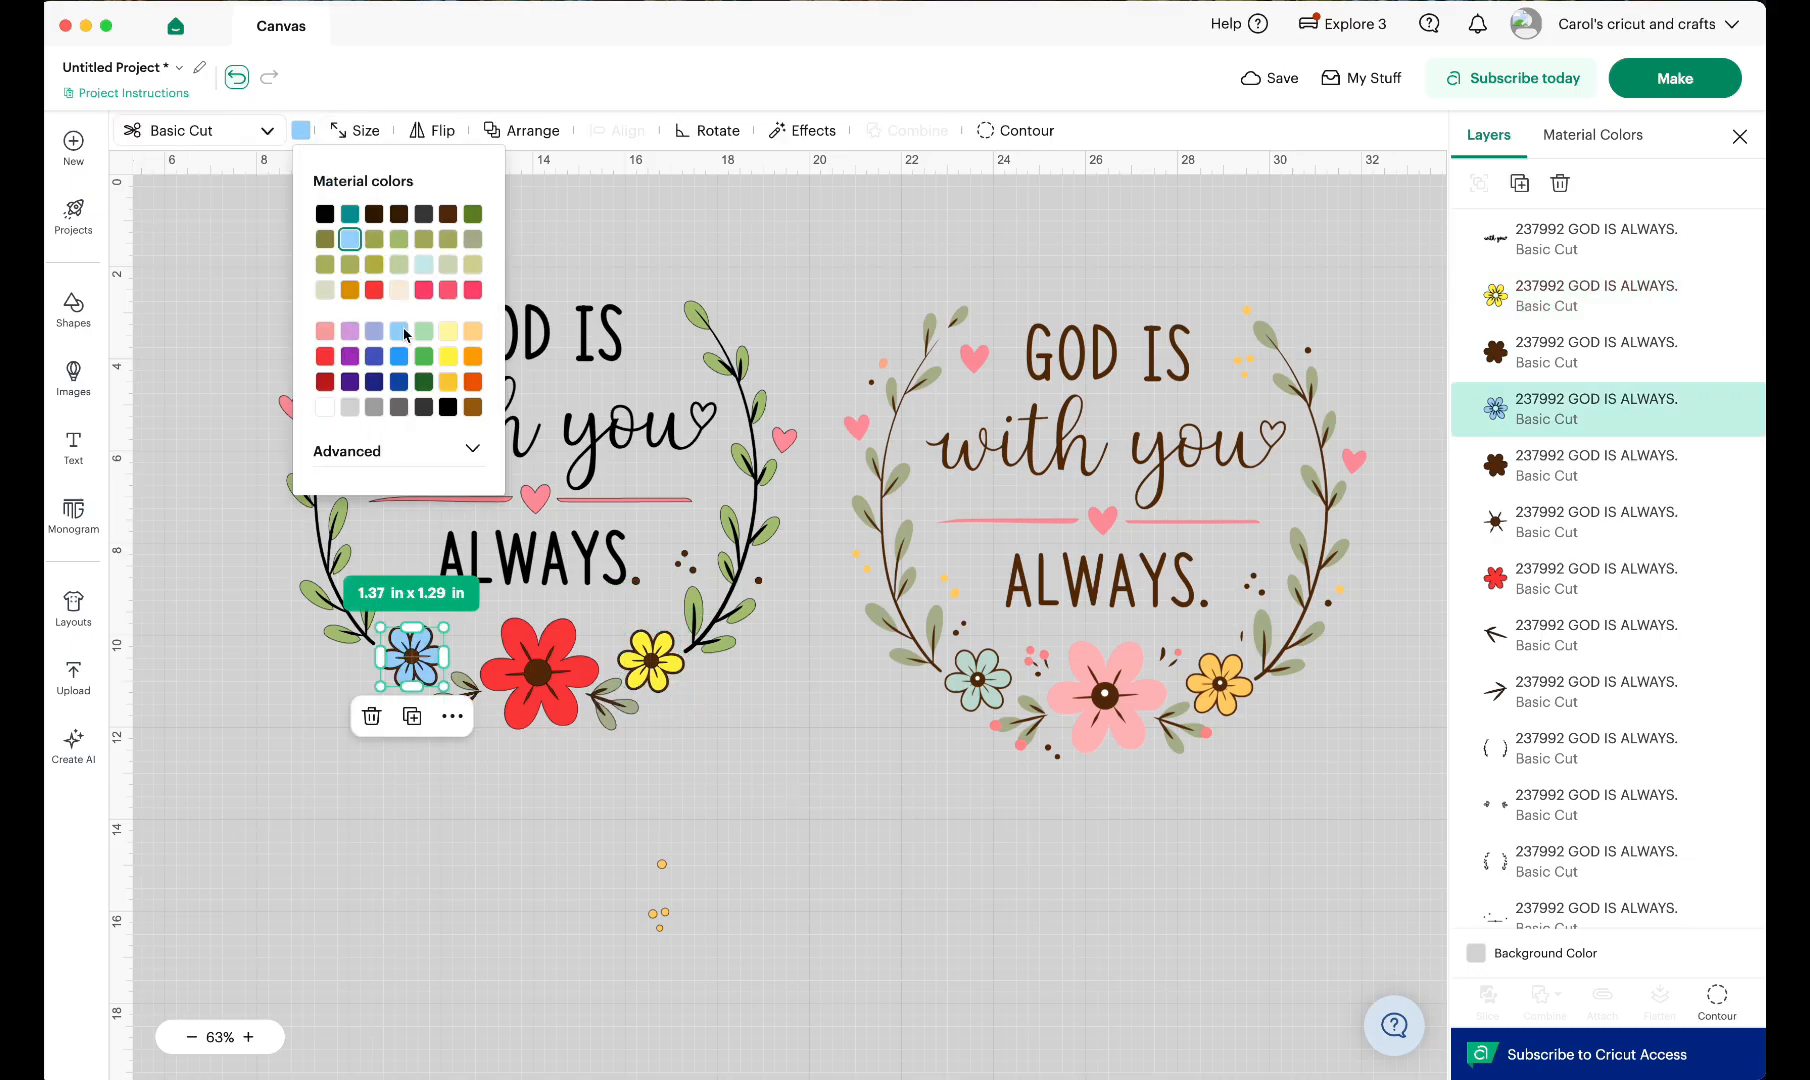
pyautogui.click(875, 208)
# - Select all pieces of the recolored layered design and group them
pyautogui.click(858, 424)
pyautogui.moveTo(235, 257); pyautogui.dragTo(825, 742)
pyautogui.click(1477, 184)
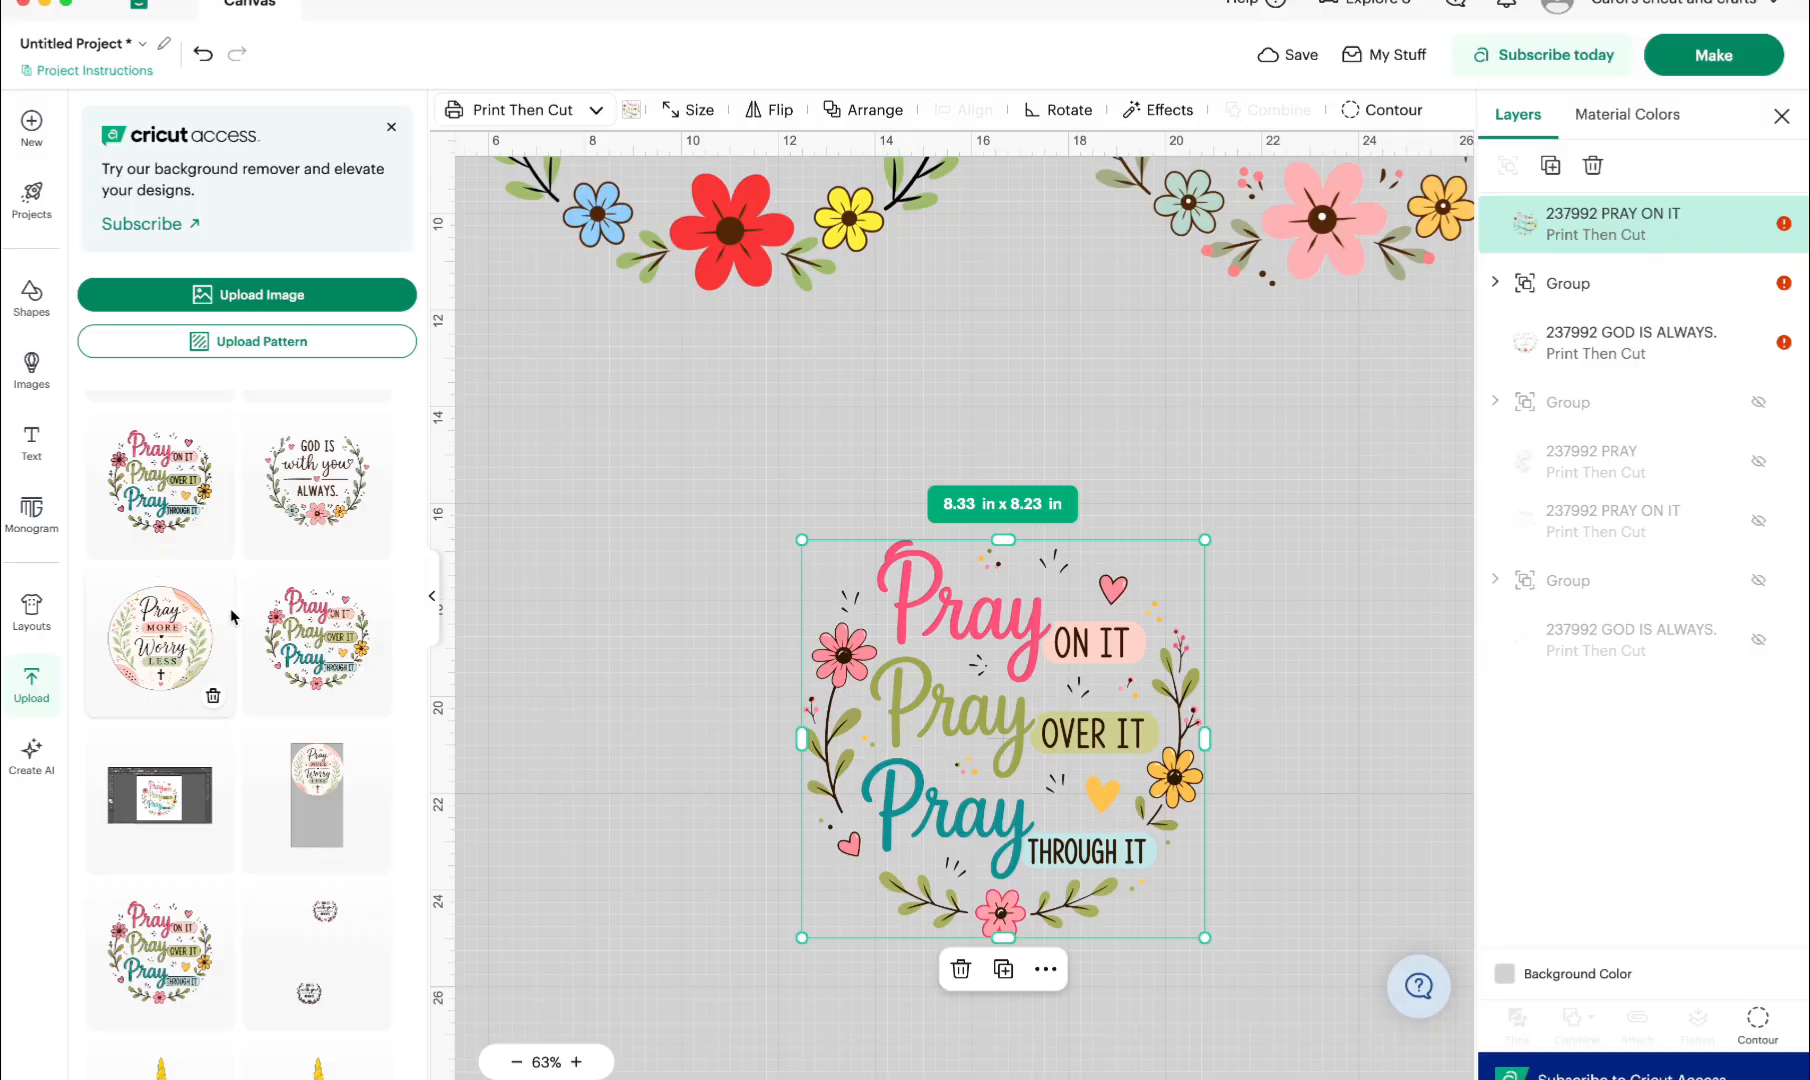
# - Insert the uploaded layered "Pray ON IT, Pray OVER IT, Pray THROUGH IT" design and collapse the upload library
pyautogui.click(165, 480)
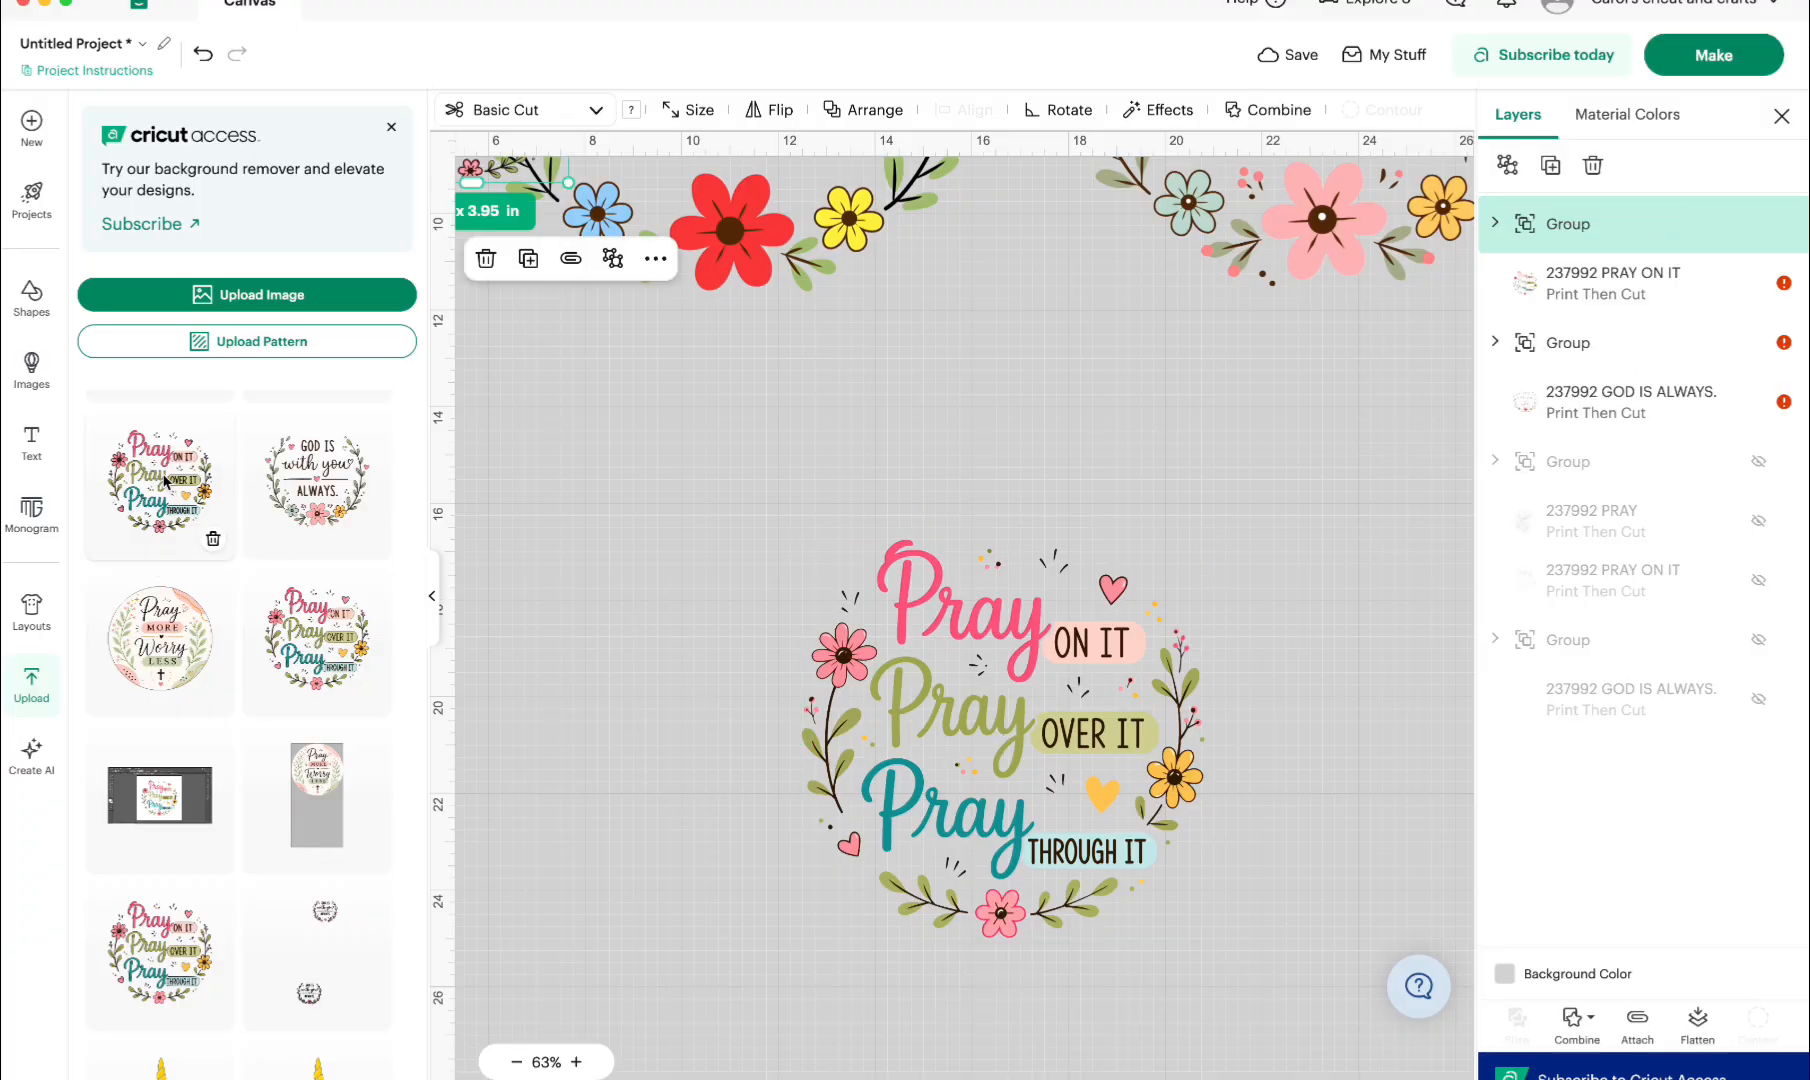
pyautogui.click(434, 598)
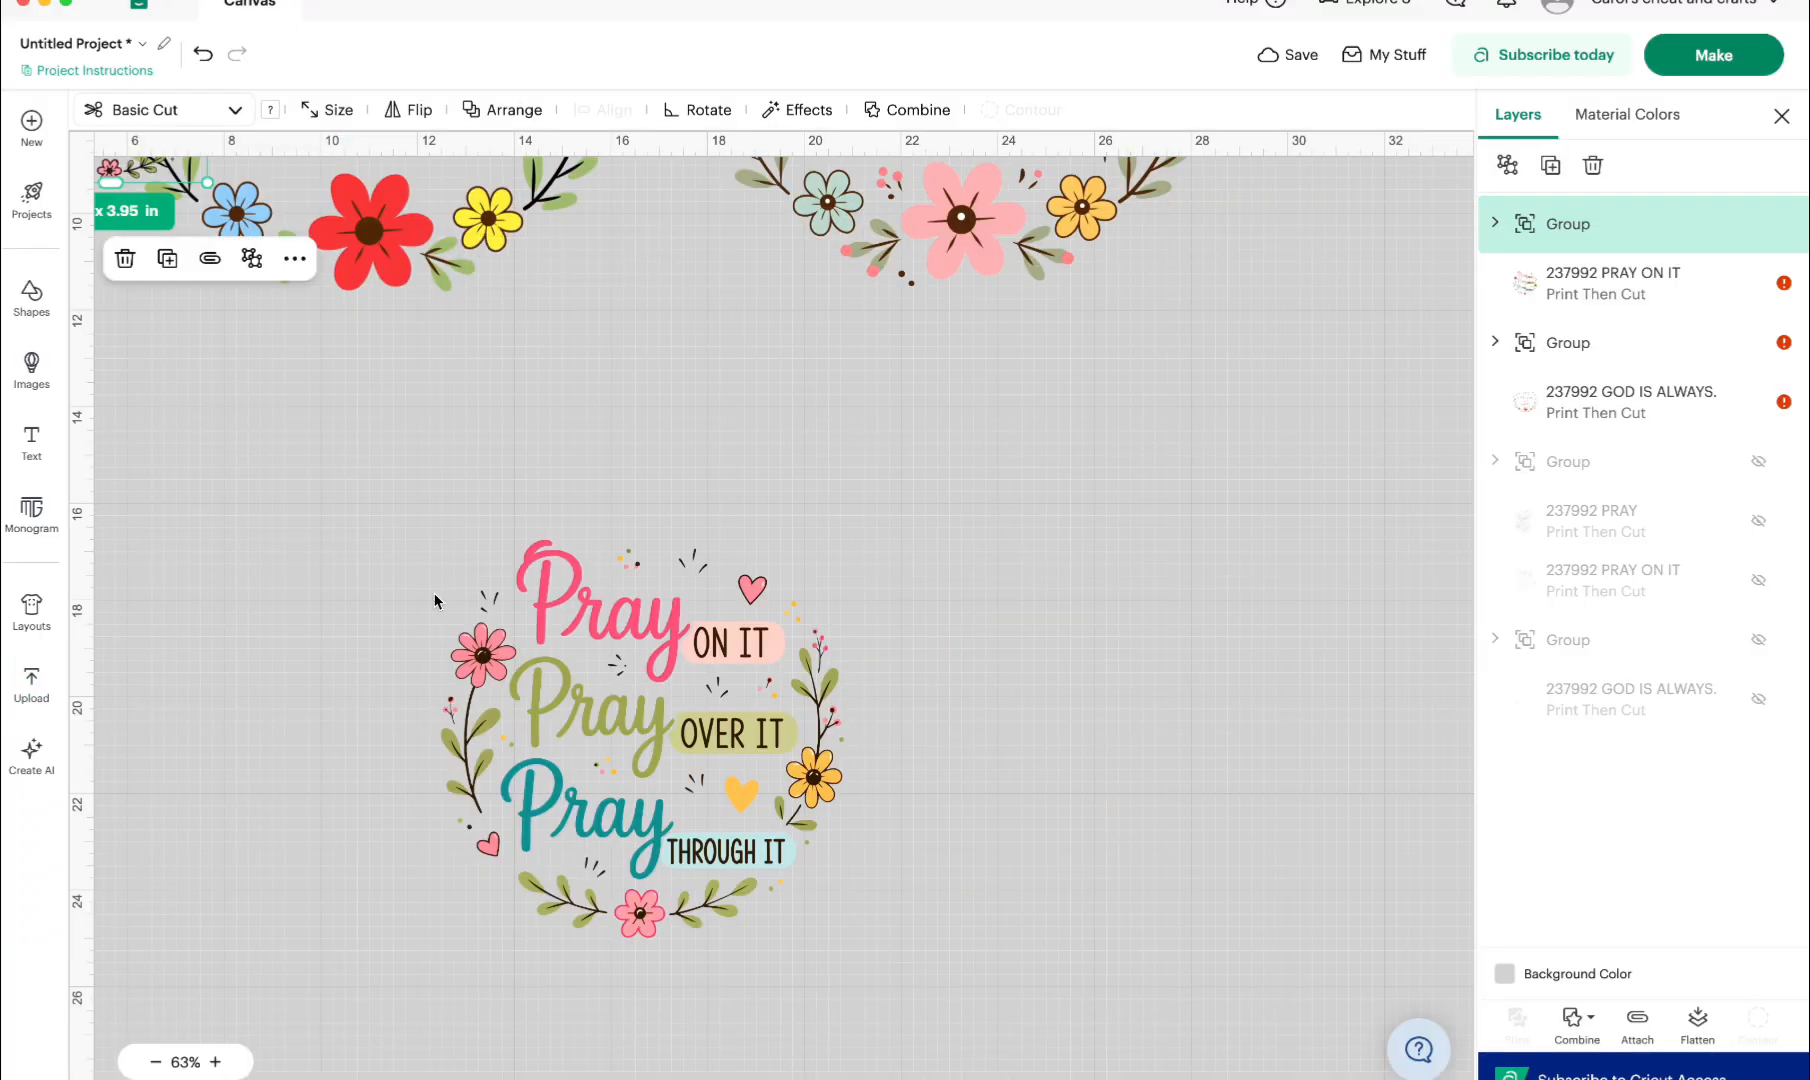
# - Move the small layered "Pray ON IT" design to the left of its single-layer version, and shift the single-layer version farther right
pyautogui.scroll(5, 556, 465)
pyautogui.moveTo(157, 503); pyautogui.dragTo(653, 1050)
pyautogui.scroll(-5, 897, 665)
pyautogui.scroll(-3, 895, 652)
pyautogui.moveTo(622, 560); pyautogui.dragTo(263, 563)
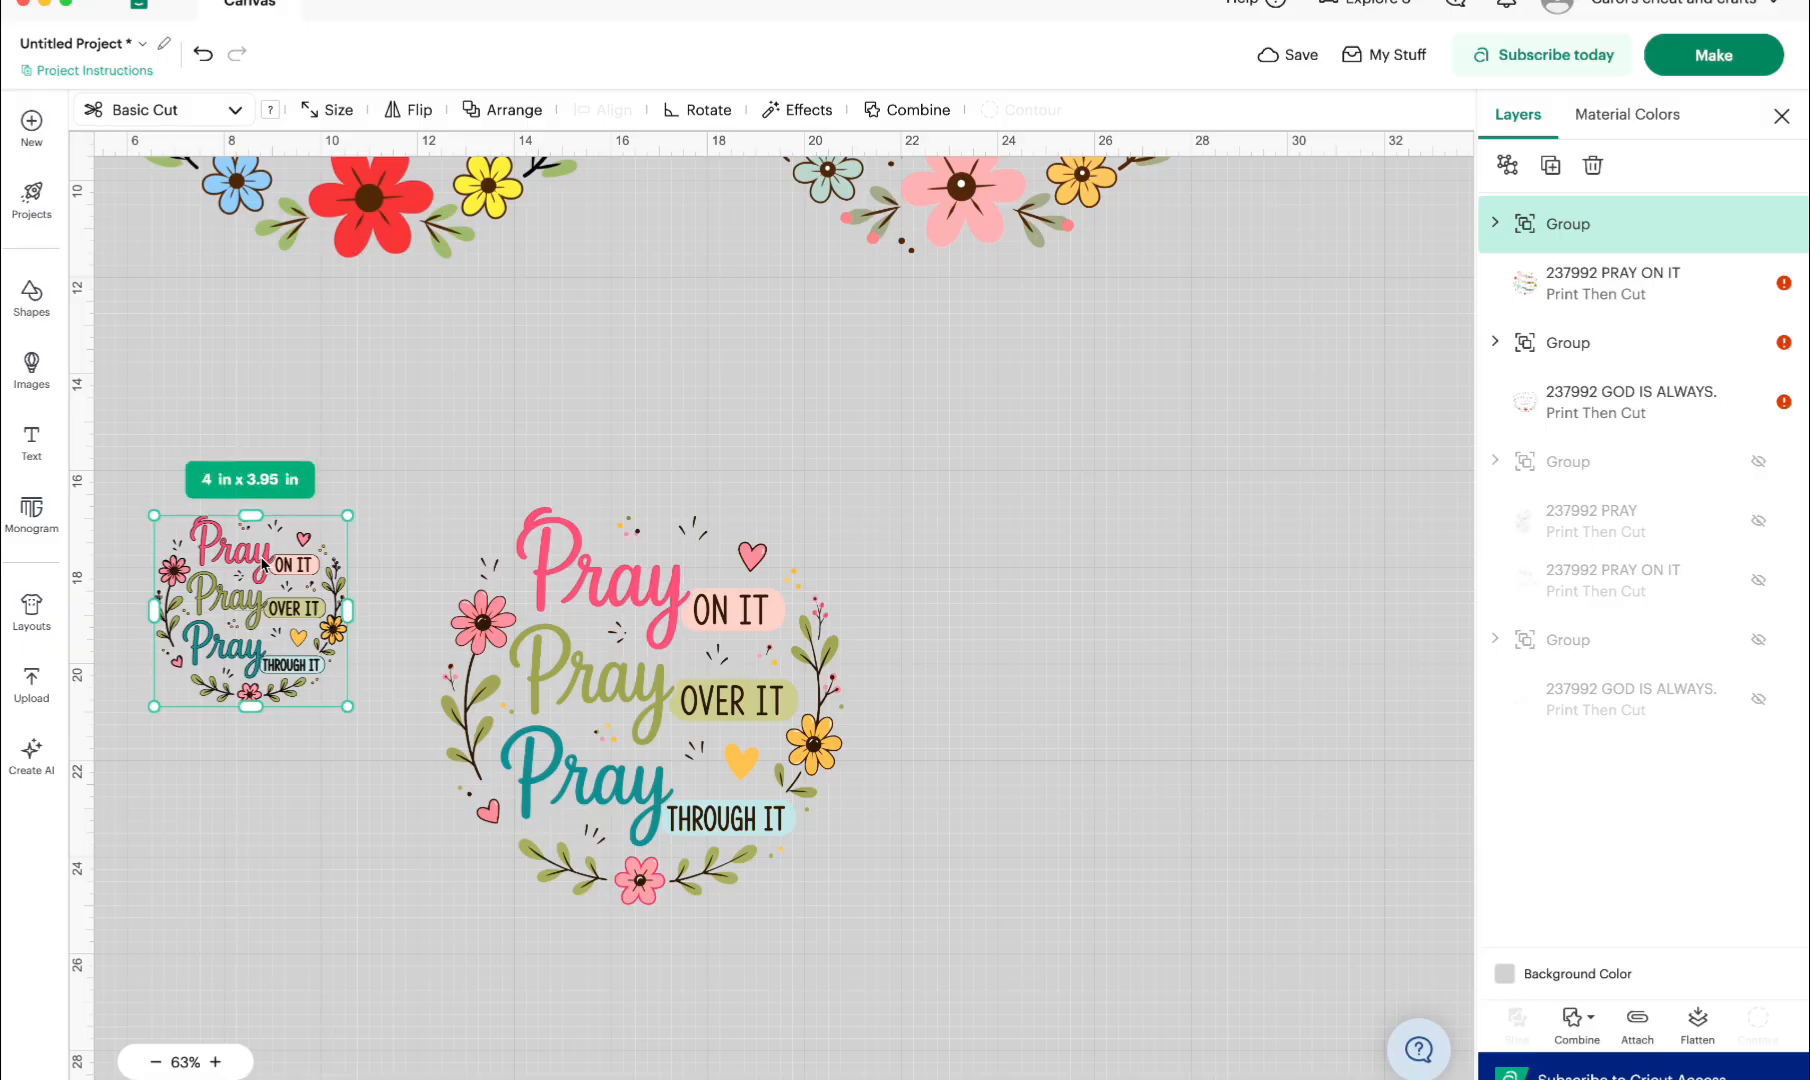
pyautogui.moveTo(602, 608); pyautogui.dragTo(968, 530)
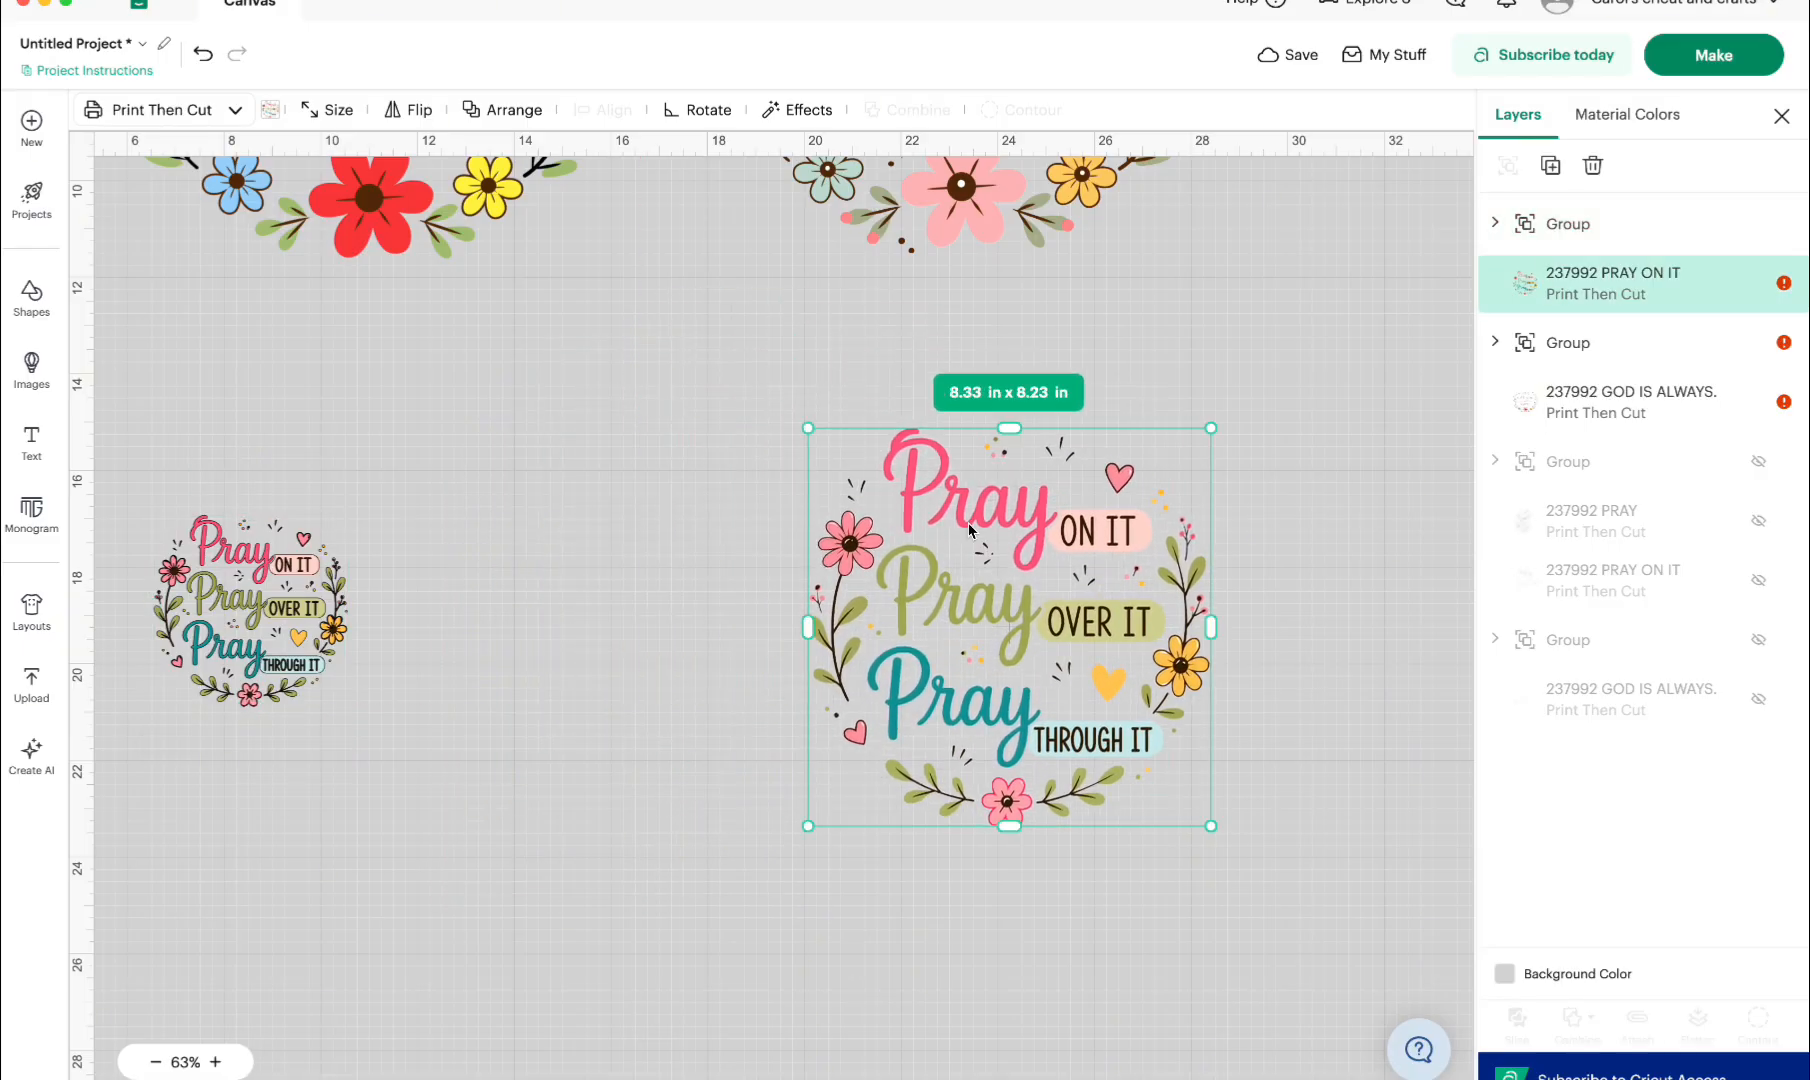
# - Enlarge the layered "Pray ON IT" design to about 10.22 x 10.1 in and reposition it left of the single-layer version
pyautogui.click(276, 603)
pyautogui.moveTo(348, 707); pyautogui.dragTo(648, 1003)
pyautogui.moveTo(466, 643); pyautogui.dragTo(486, 547)
# - Enlarge the single-layer "Pray ON IT" design to about 10.65 x 10.53 in and move it farther right
pyautogui.click(1160, 782)
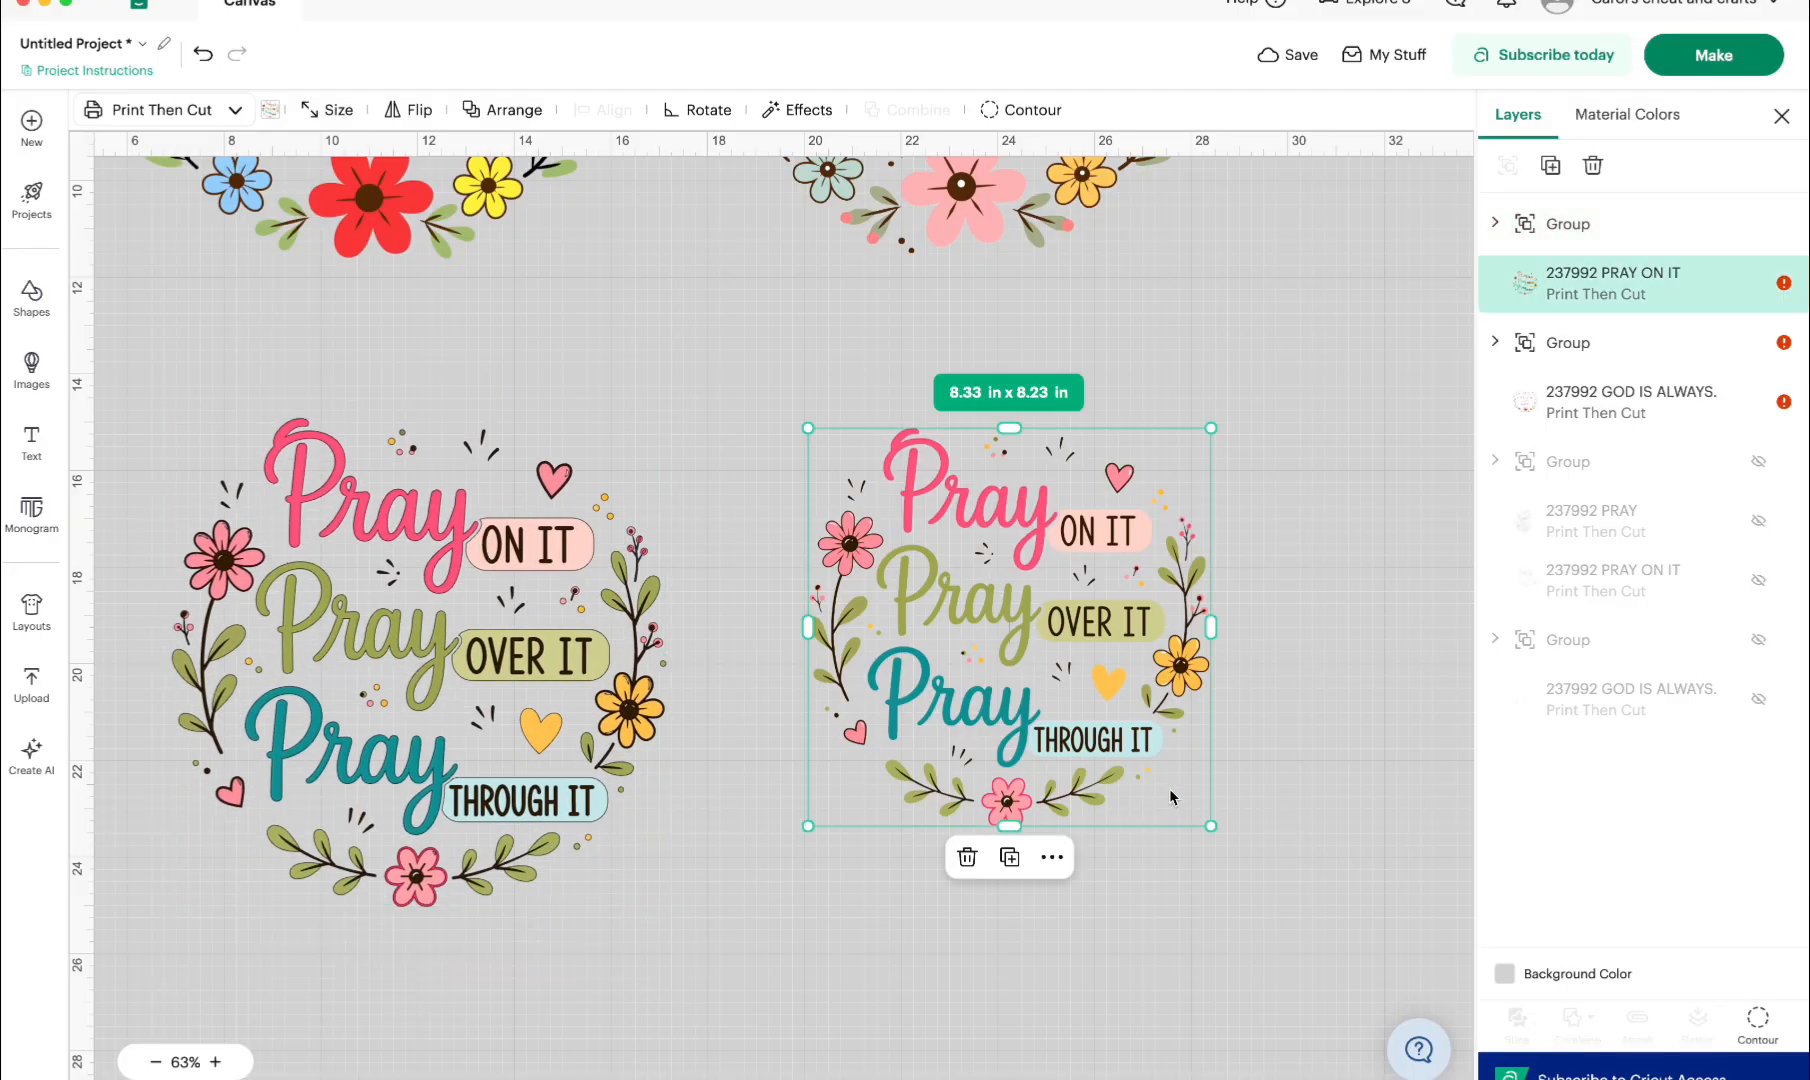
pyautogui.moveTo(1213, 832); pyautogui.dragTo(1323, 937)
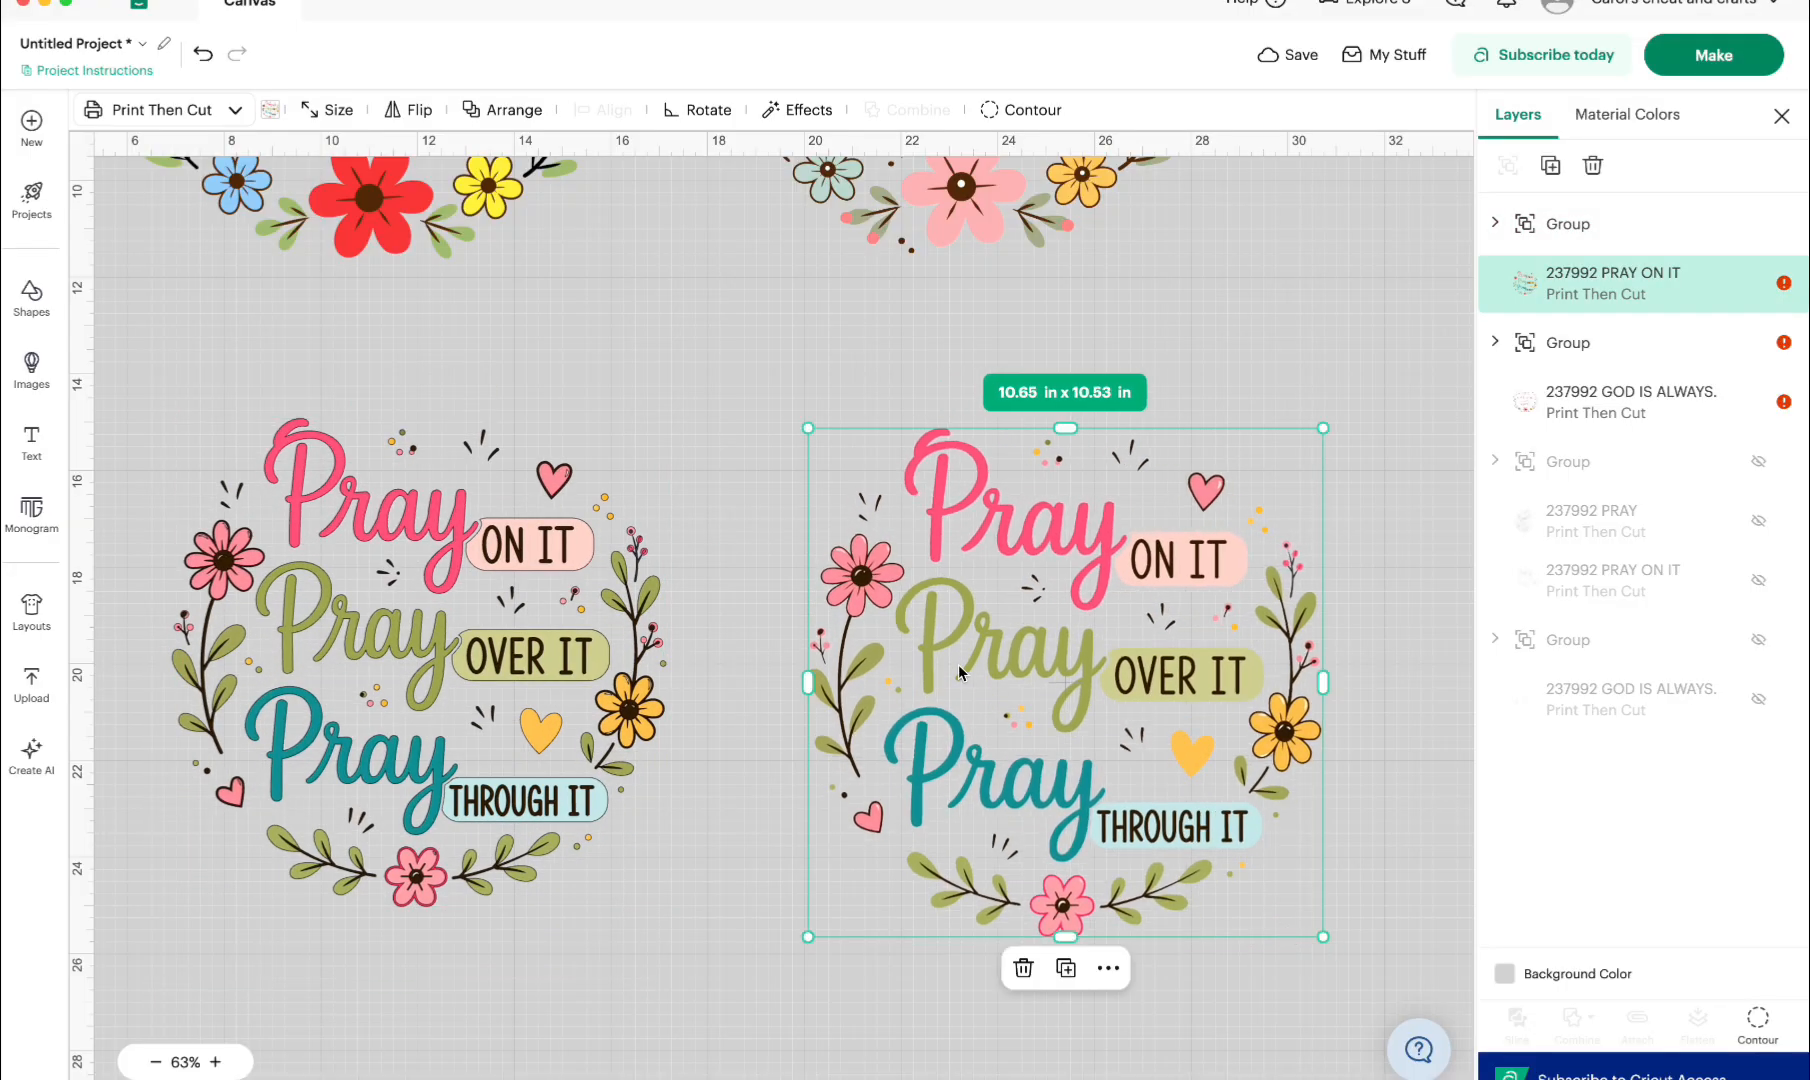
pyautogui.moveTo(940, 640); pyautogui.dragTo(1155, 632)
# - Ungroup the layered "Pray ON IT" design and its small berry twig group into separate pieces
pyautogui.click(1533, 224)
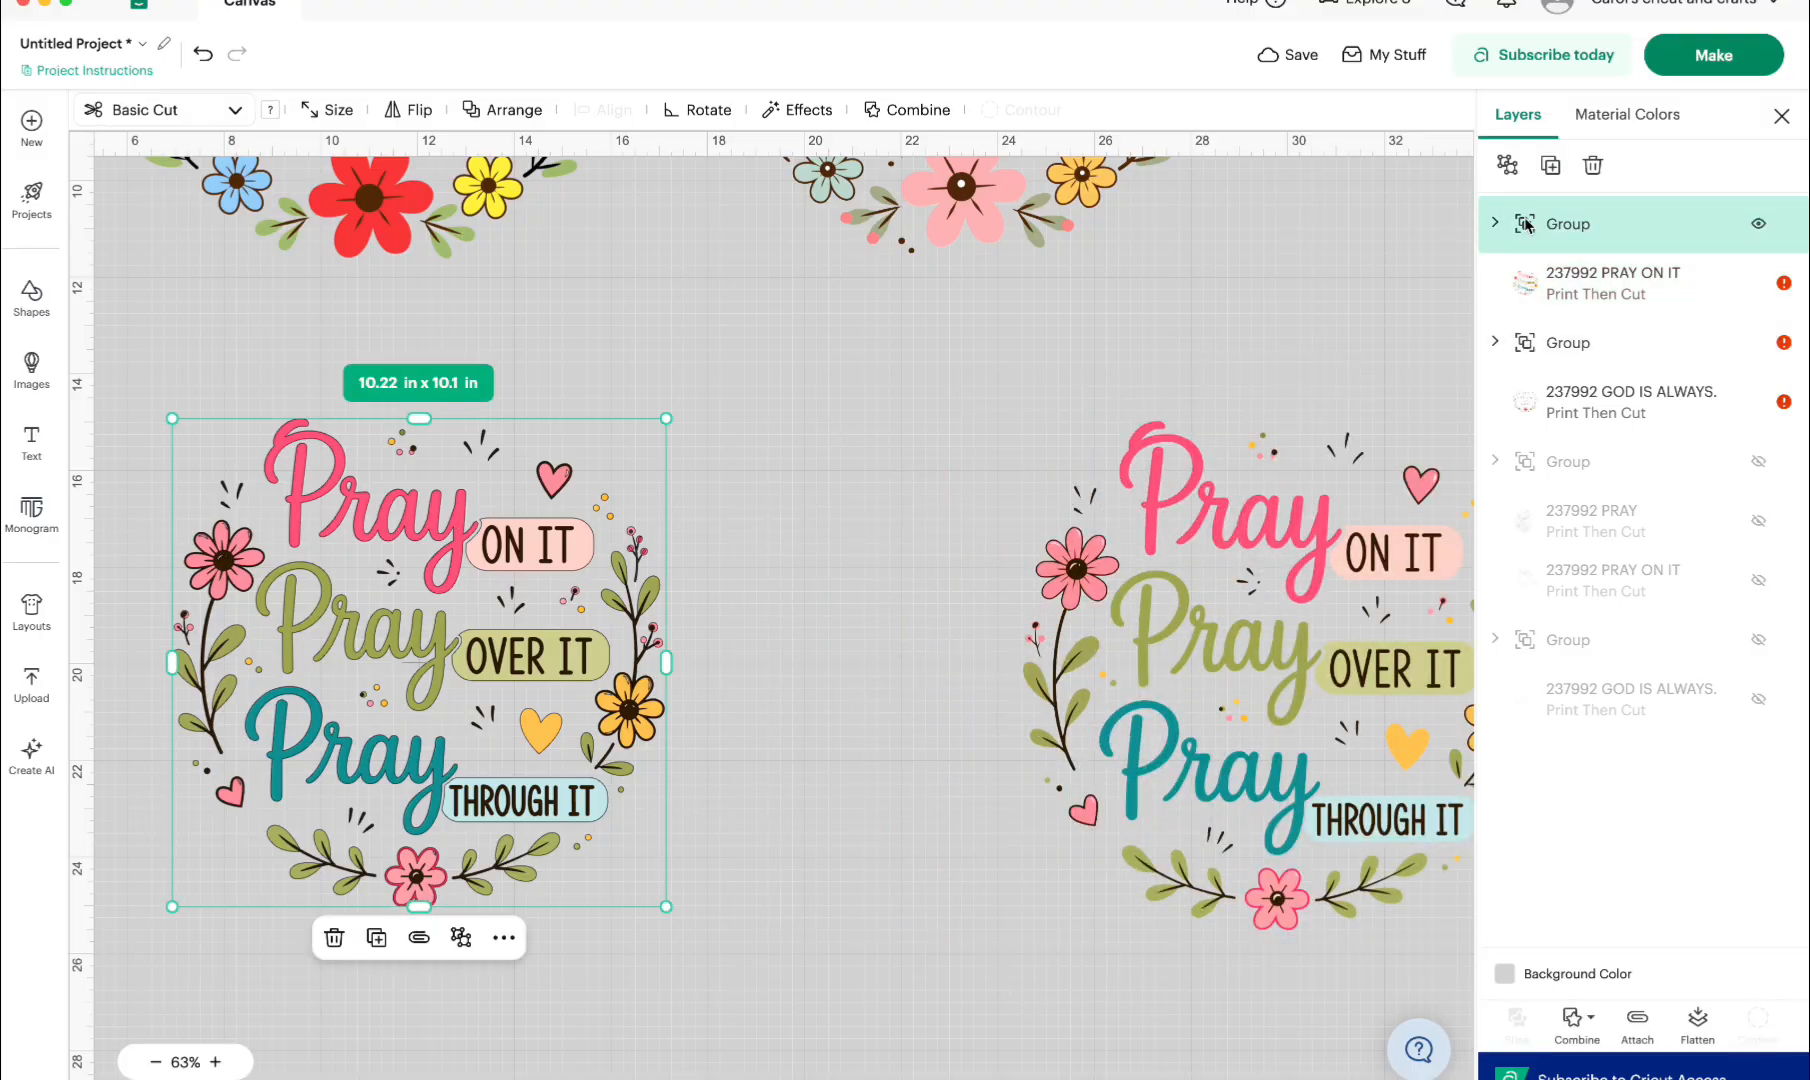
pyautogui.click(1510, 168)
pyautogui.click(1564, 300)
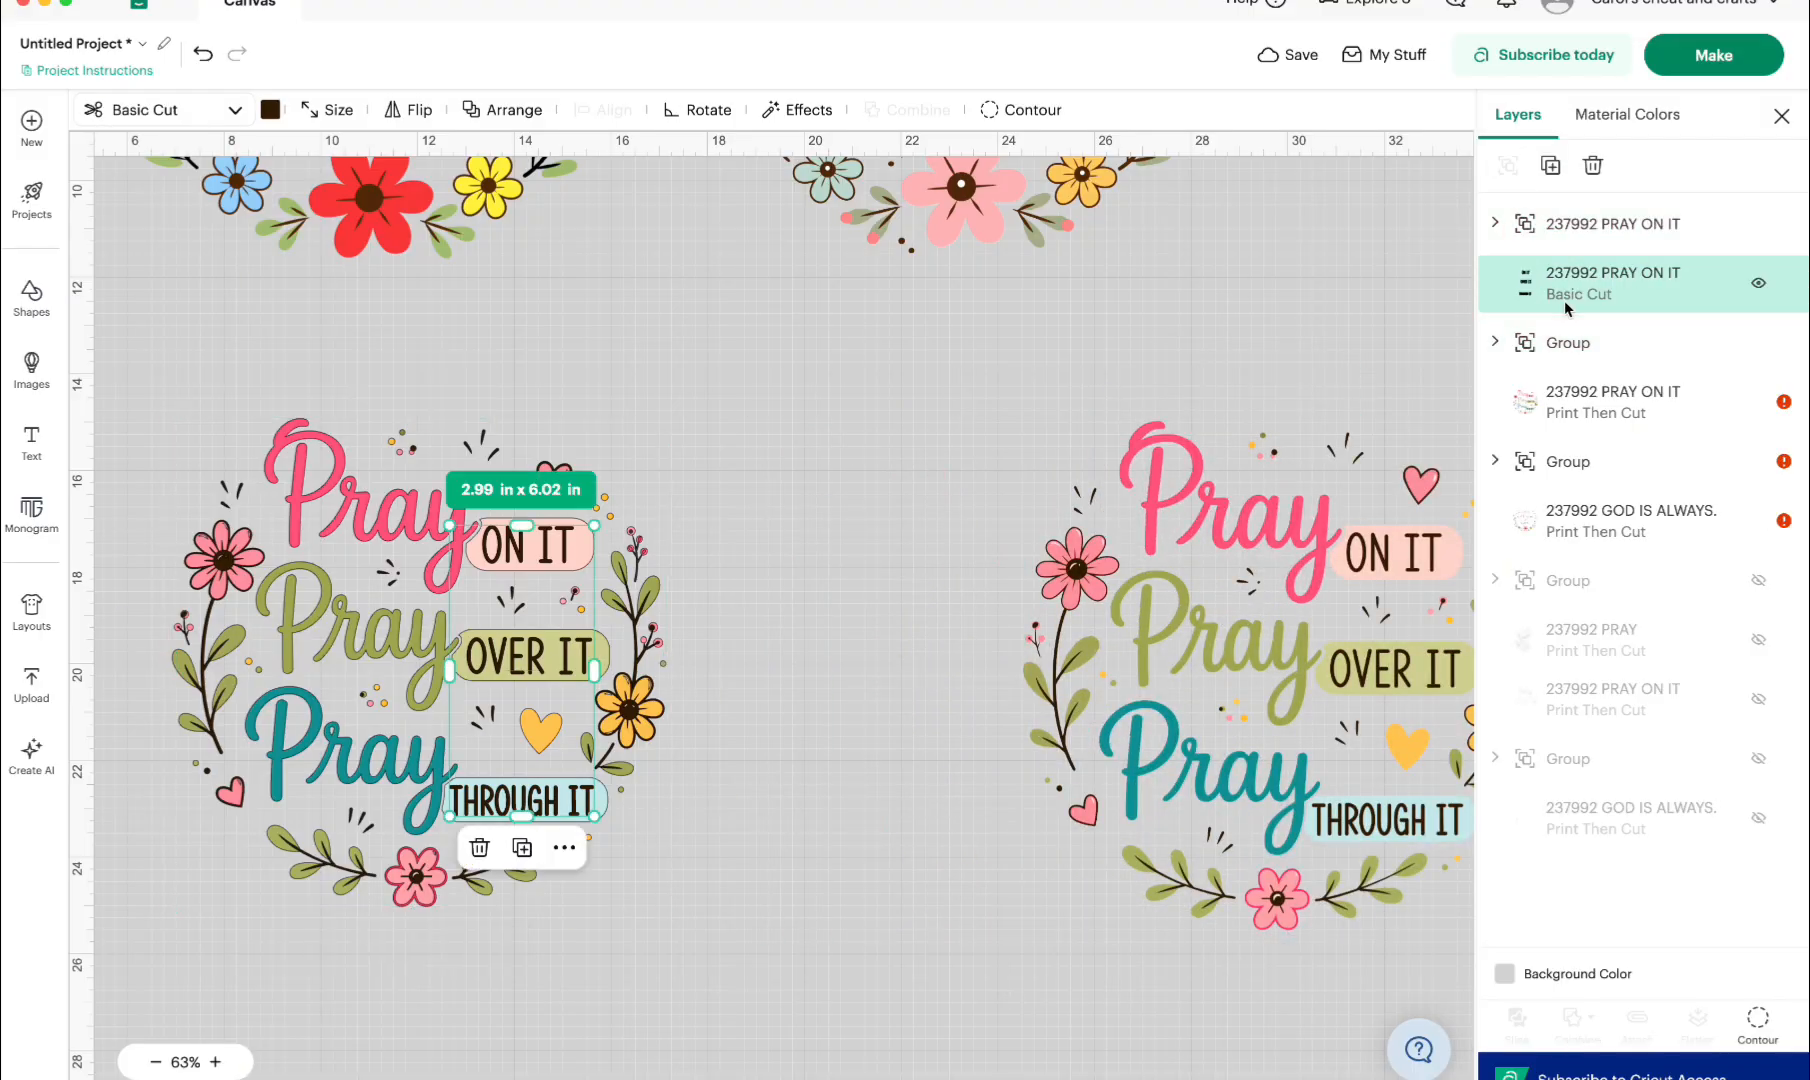
pyautogui.click(1570, 342)
pyautogui.click(1575, 220)
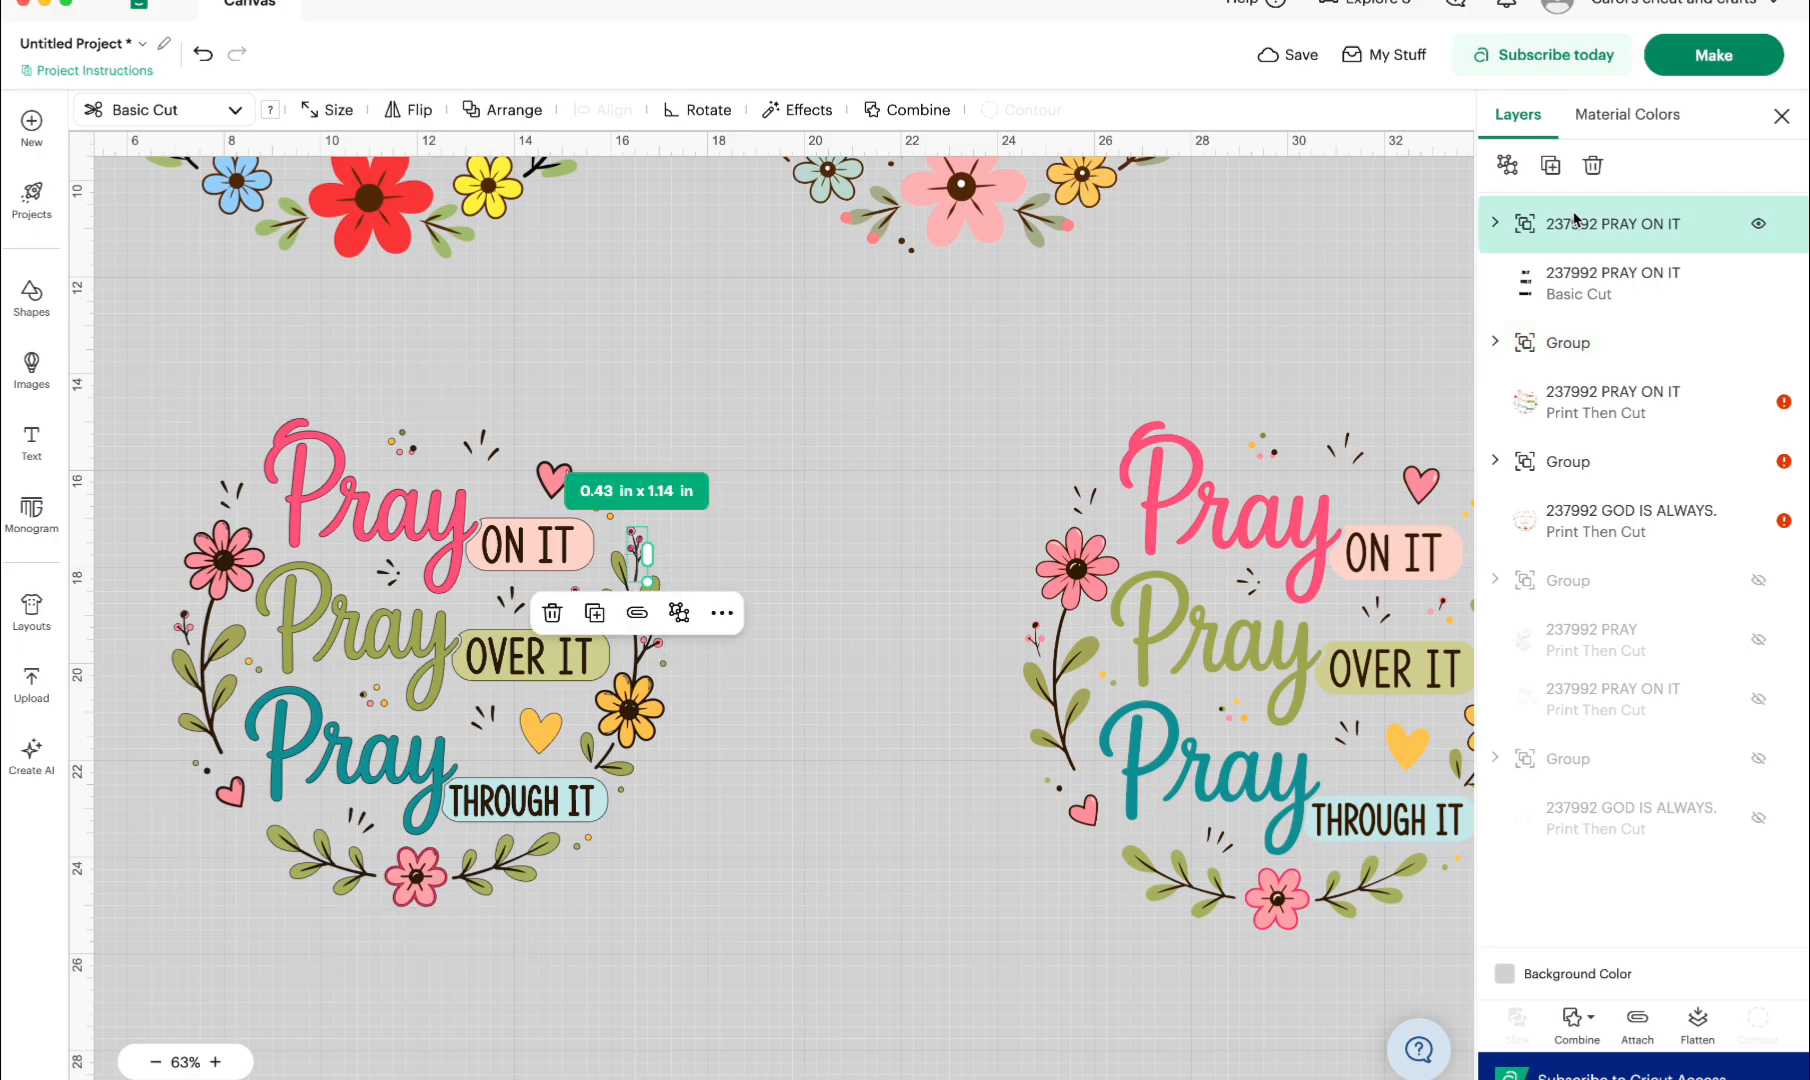
pyautogui.click(1507, 165)
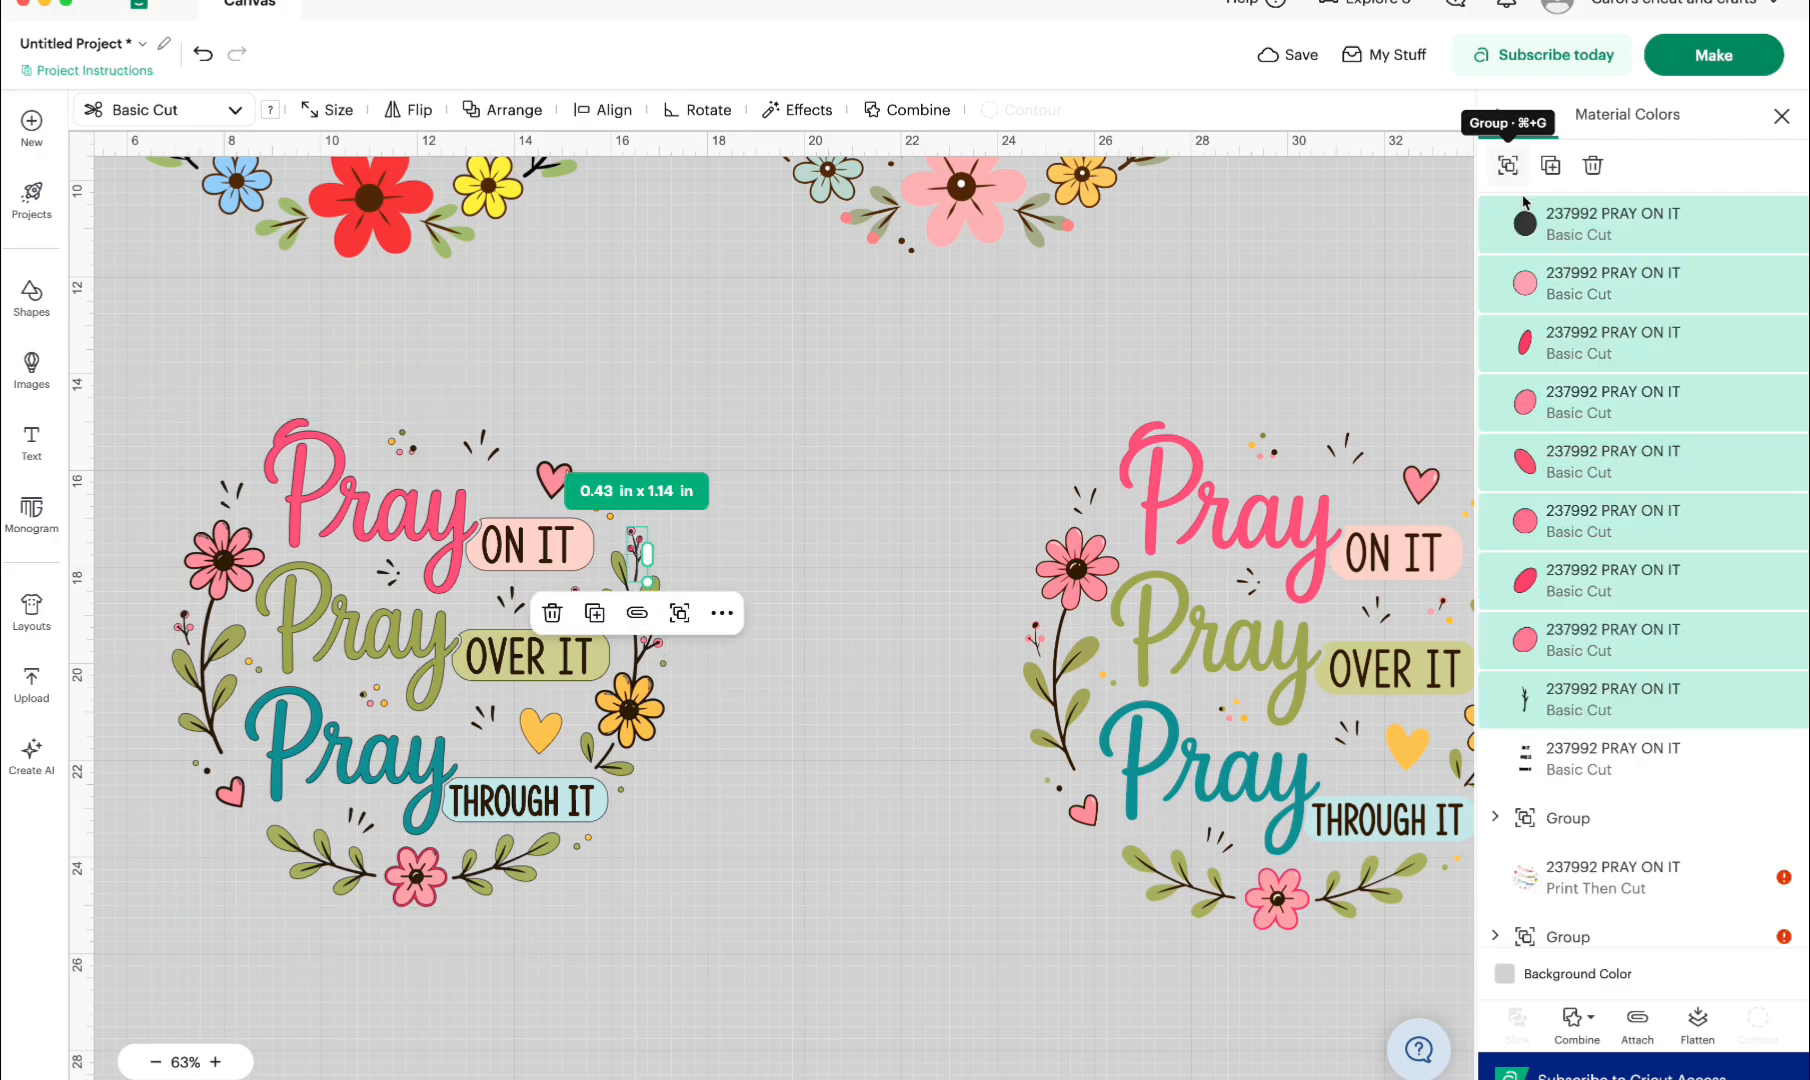
# - Delete the tiny black dot and the hot-pink shading pieces from the berry twig on the right branch
pyautogui.click(1545, 224)
pyautogui.click(955, 473)
pyautogui.click(1548, 236)
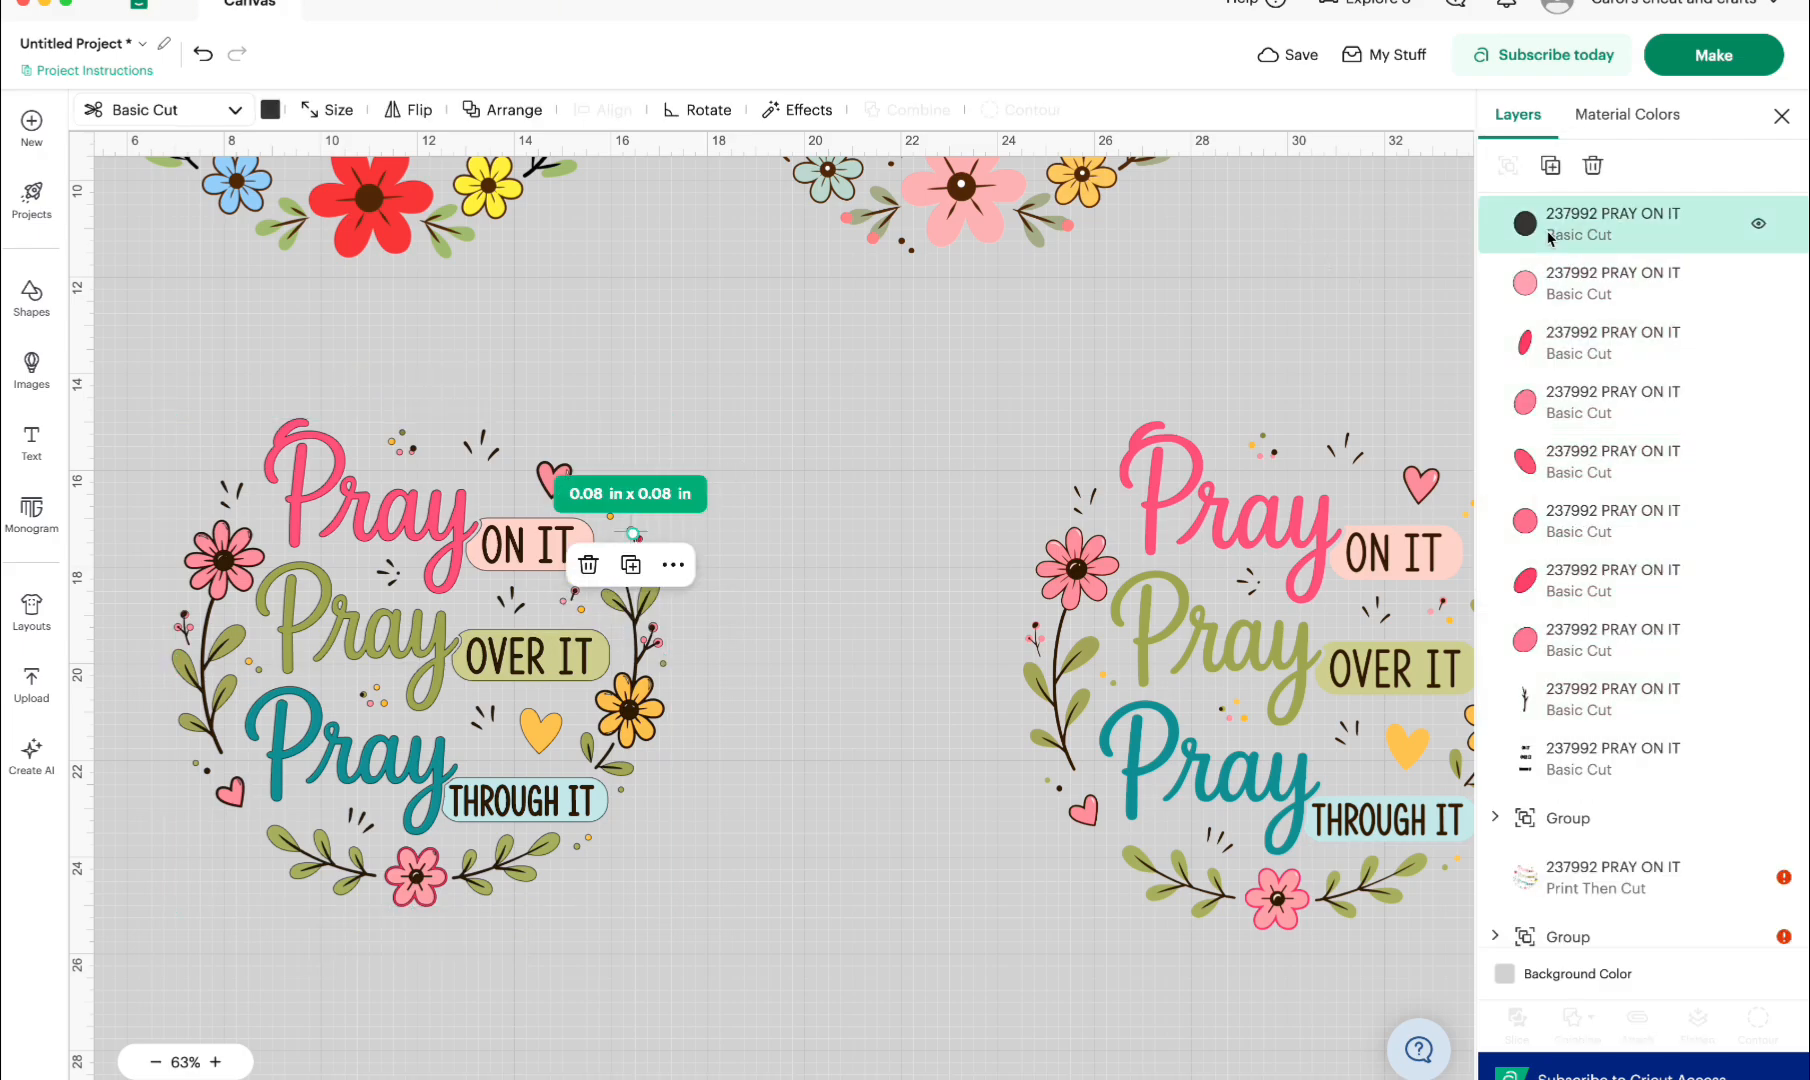
pyautogui.click(1593, 166)
pyautogui.click(1580, 284)
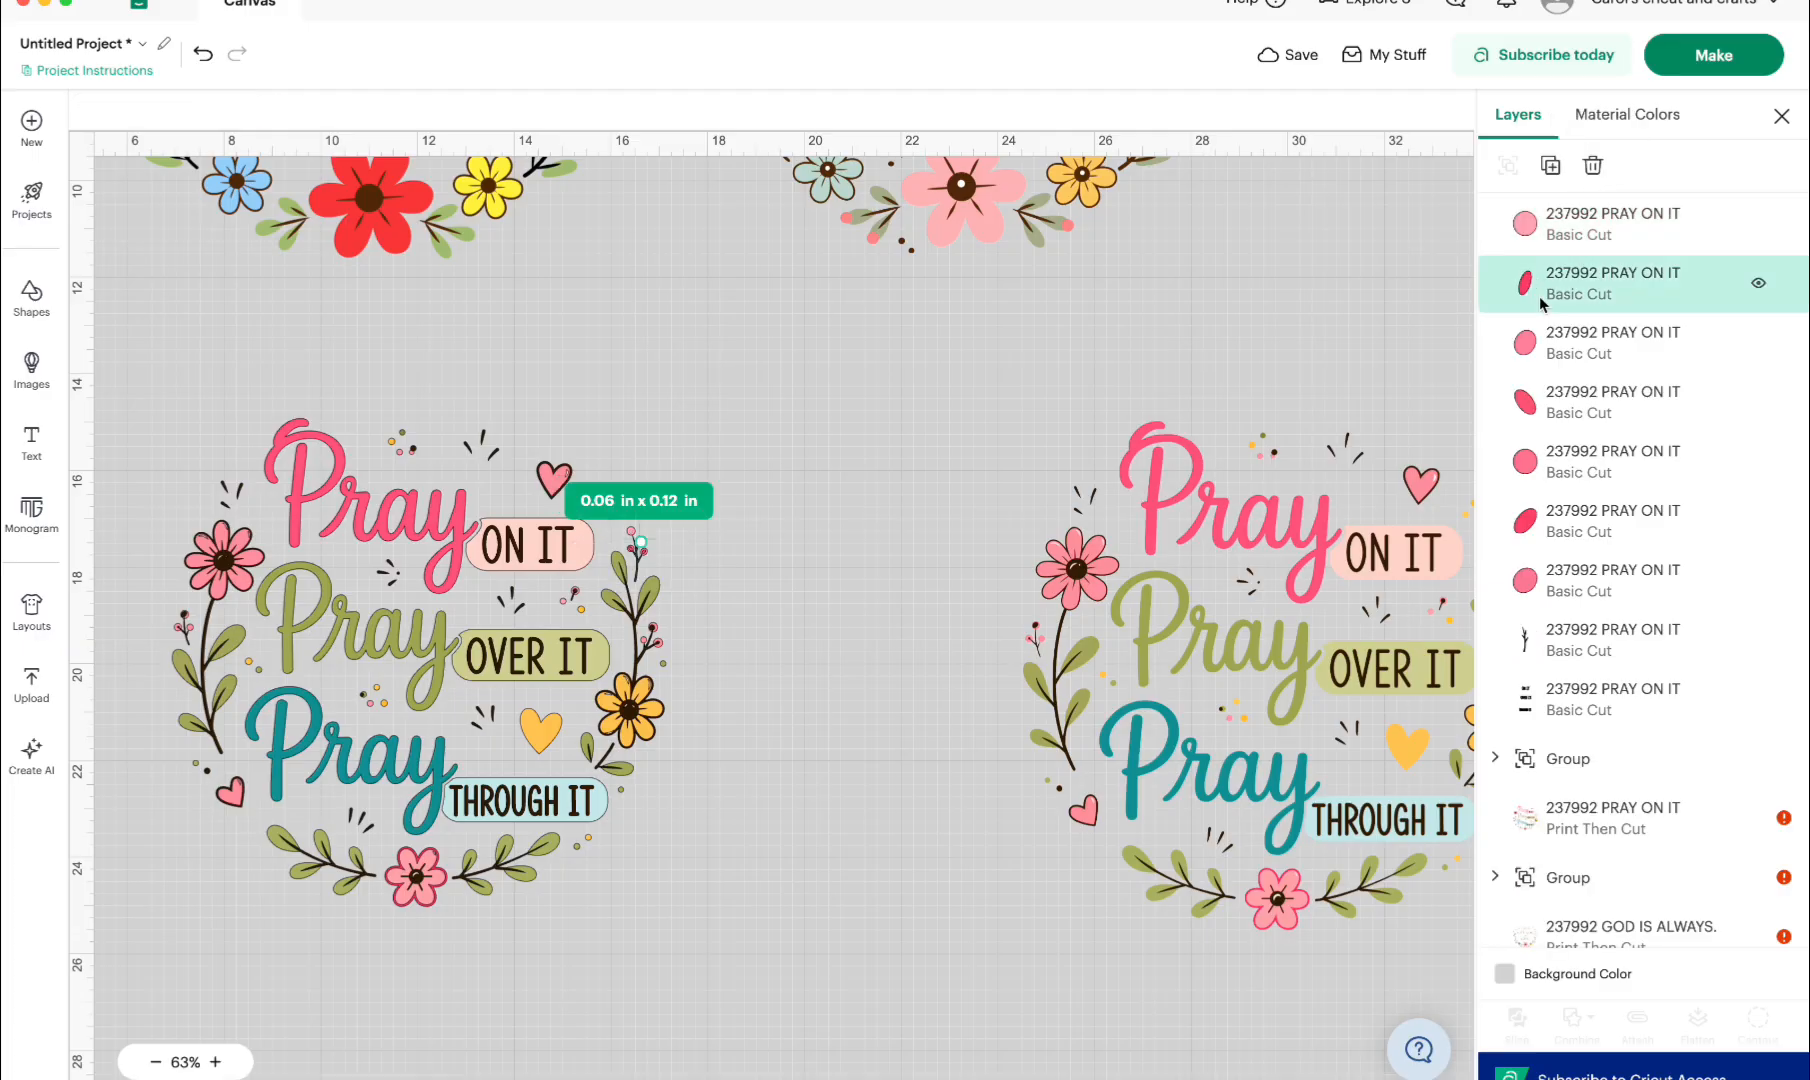
pyautogui.click(1592, 166)
pyautogui.click(1588, 345)
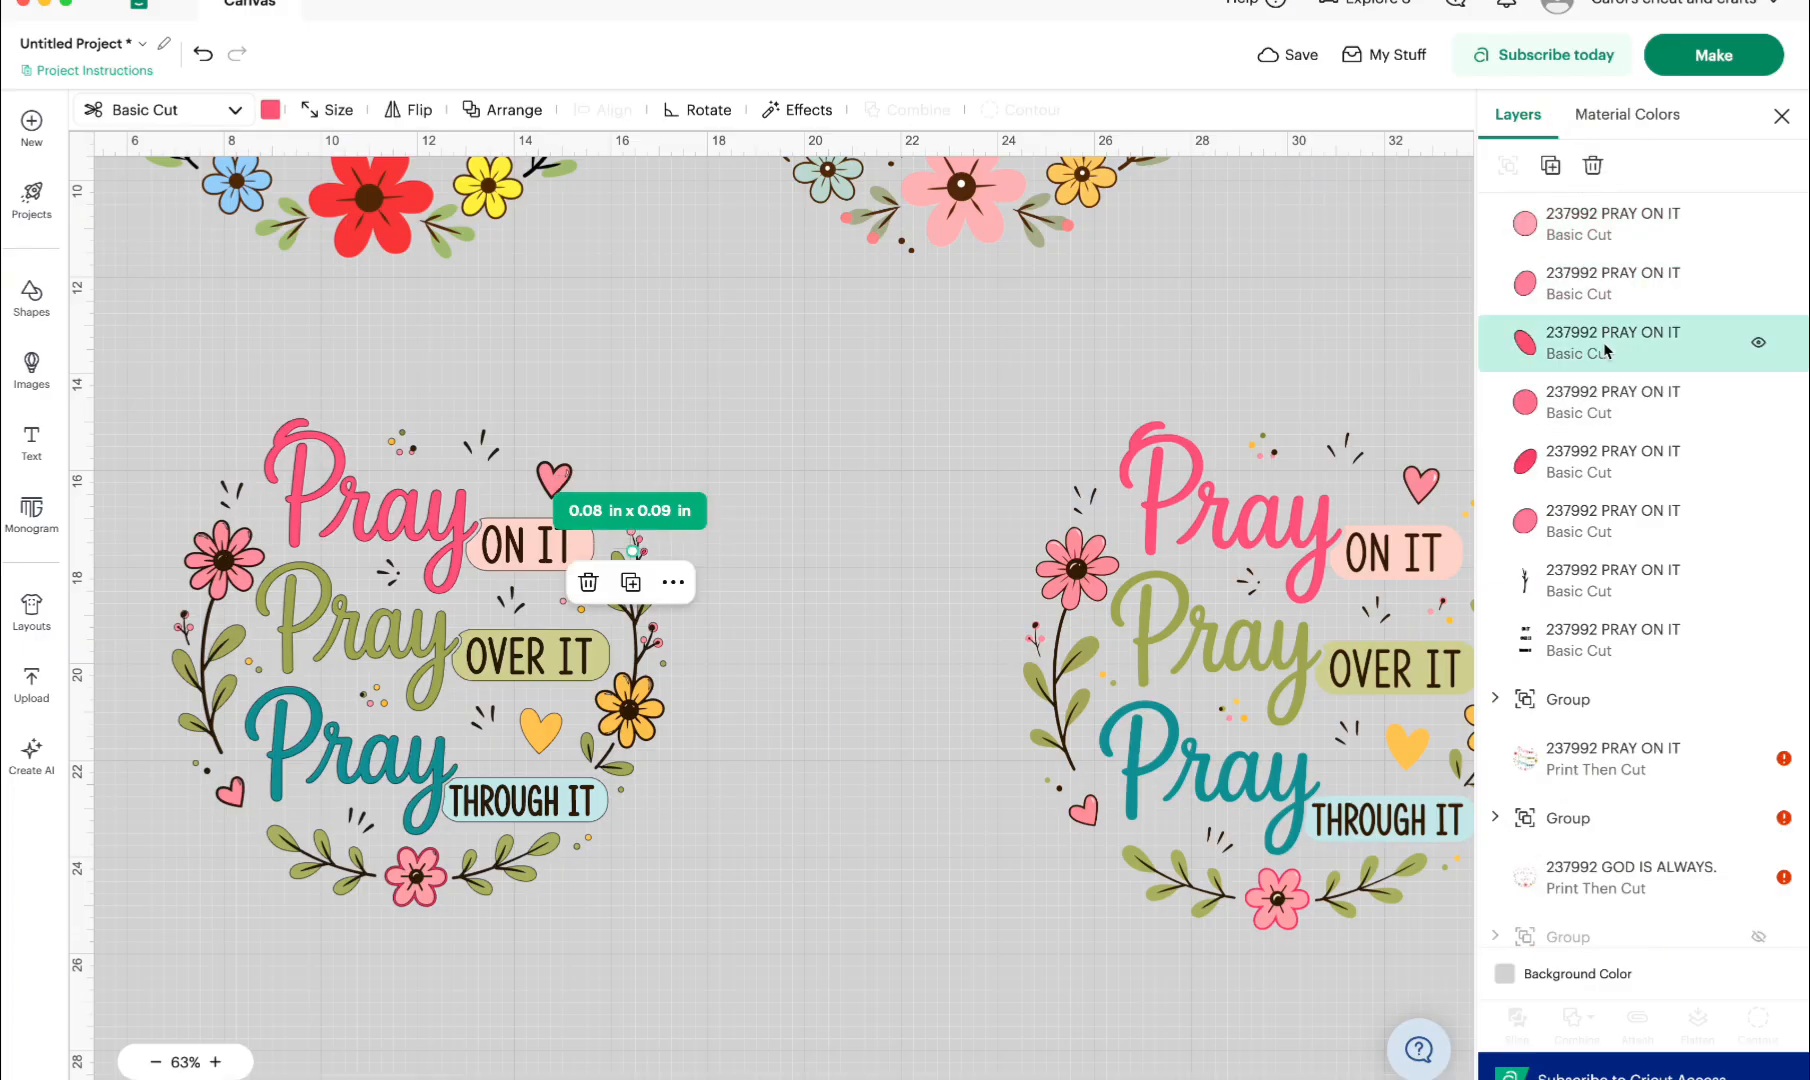
pyautogui.click(1593, 166)
pyautogui.click(1560, 352)
pyautogui.click(1565, 400)
pyautogui.click(1593, 166)
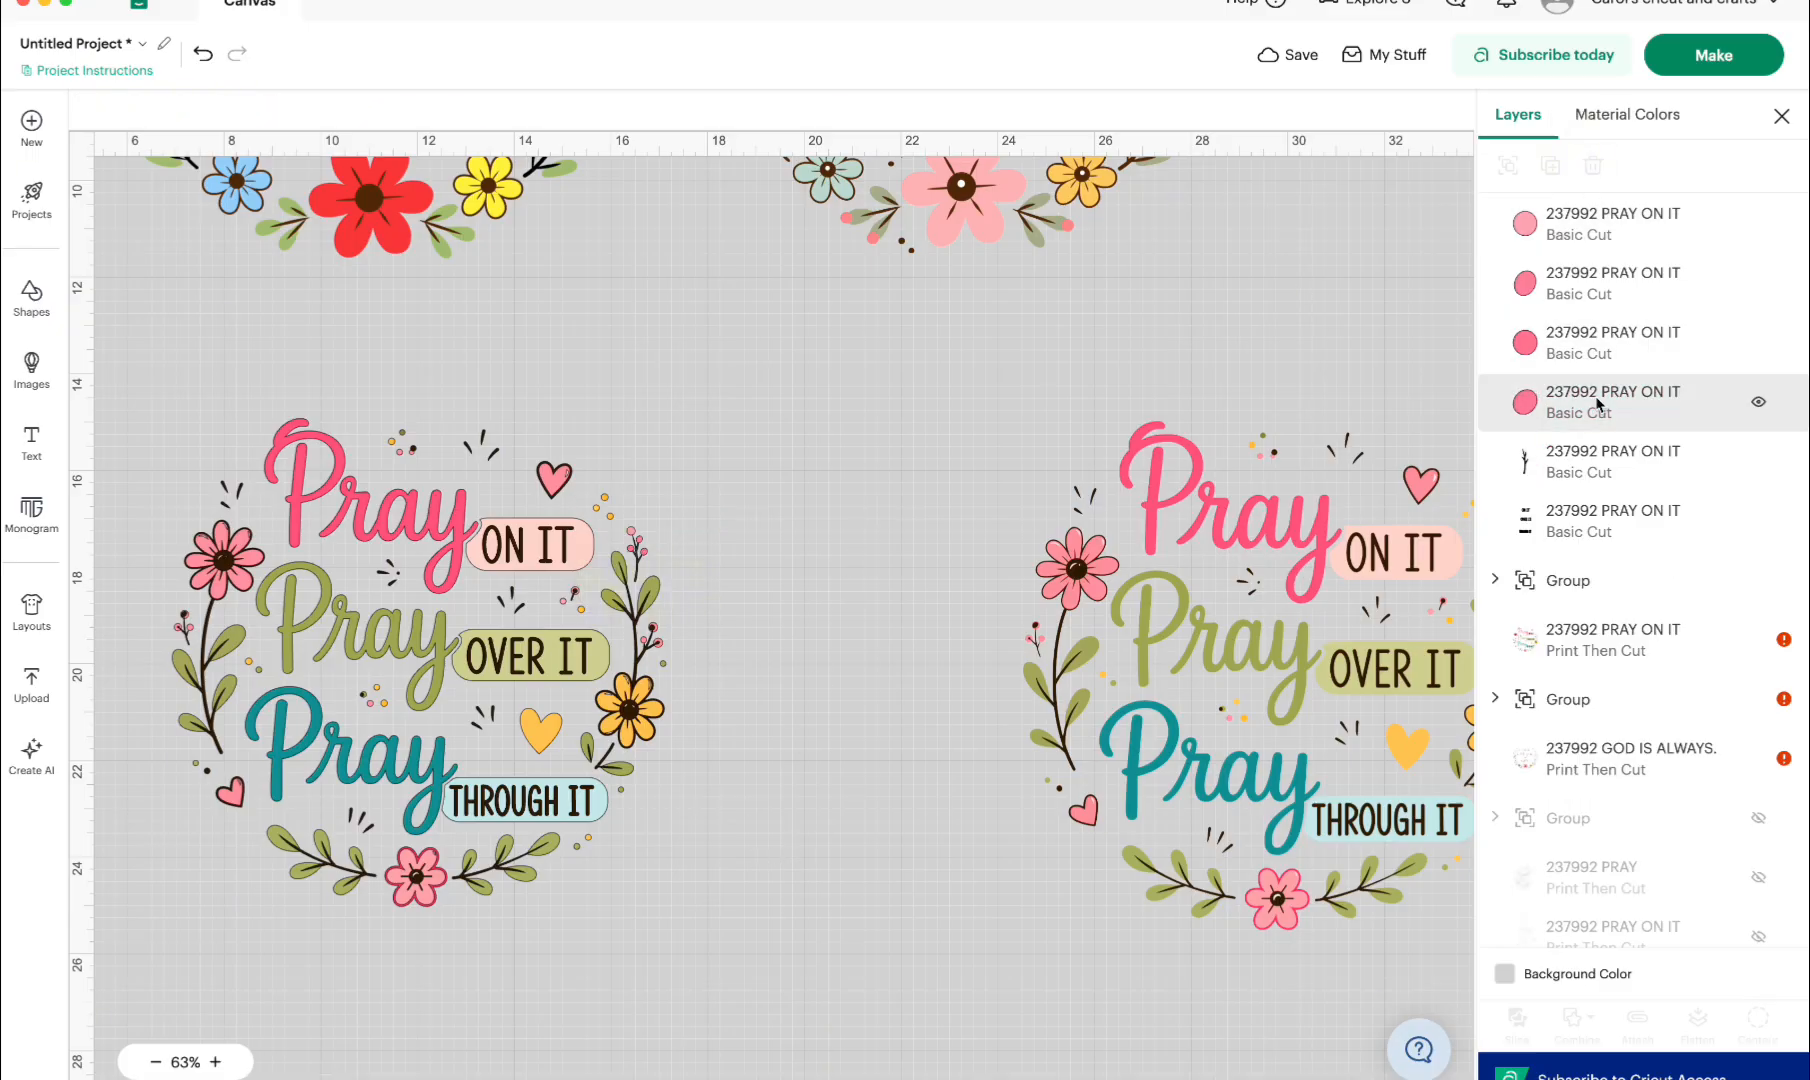
# - Ungroup the remaining nested groups of the layered design into individual pieces
pyautogui.click(1588, 583)
pyautogui.click(573, 405)
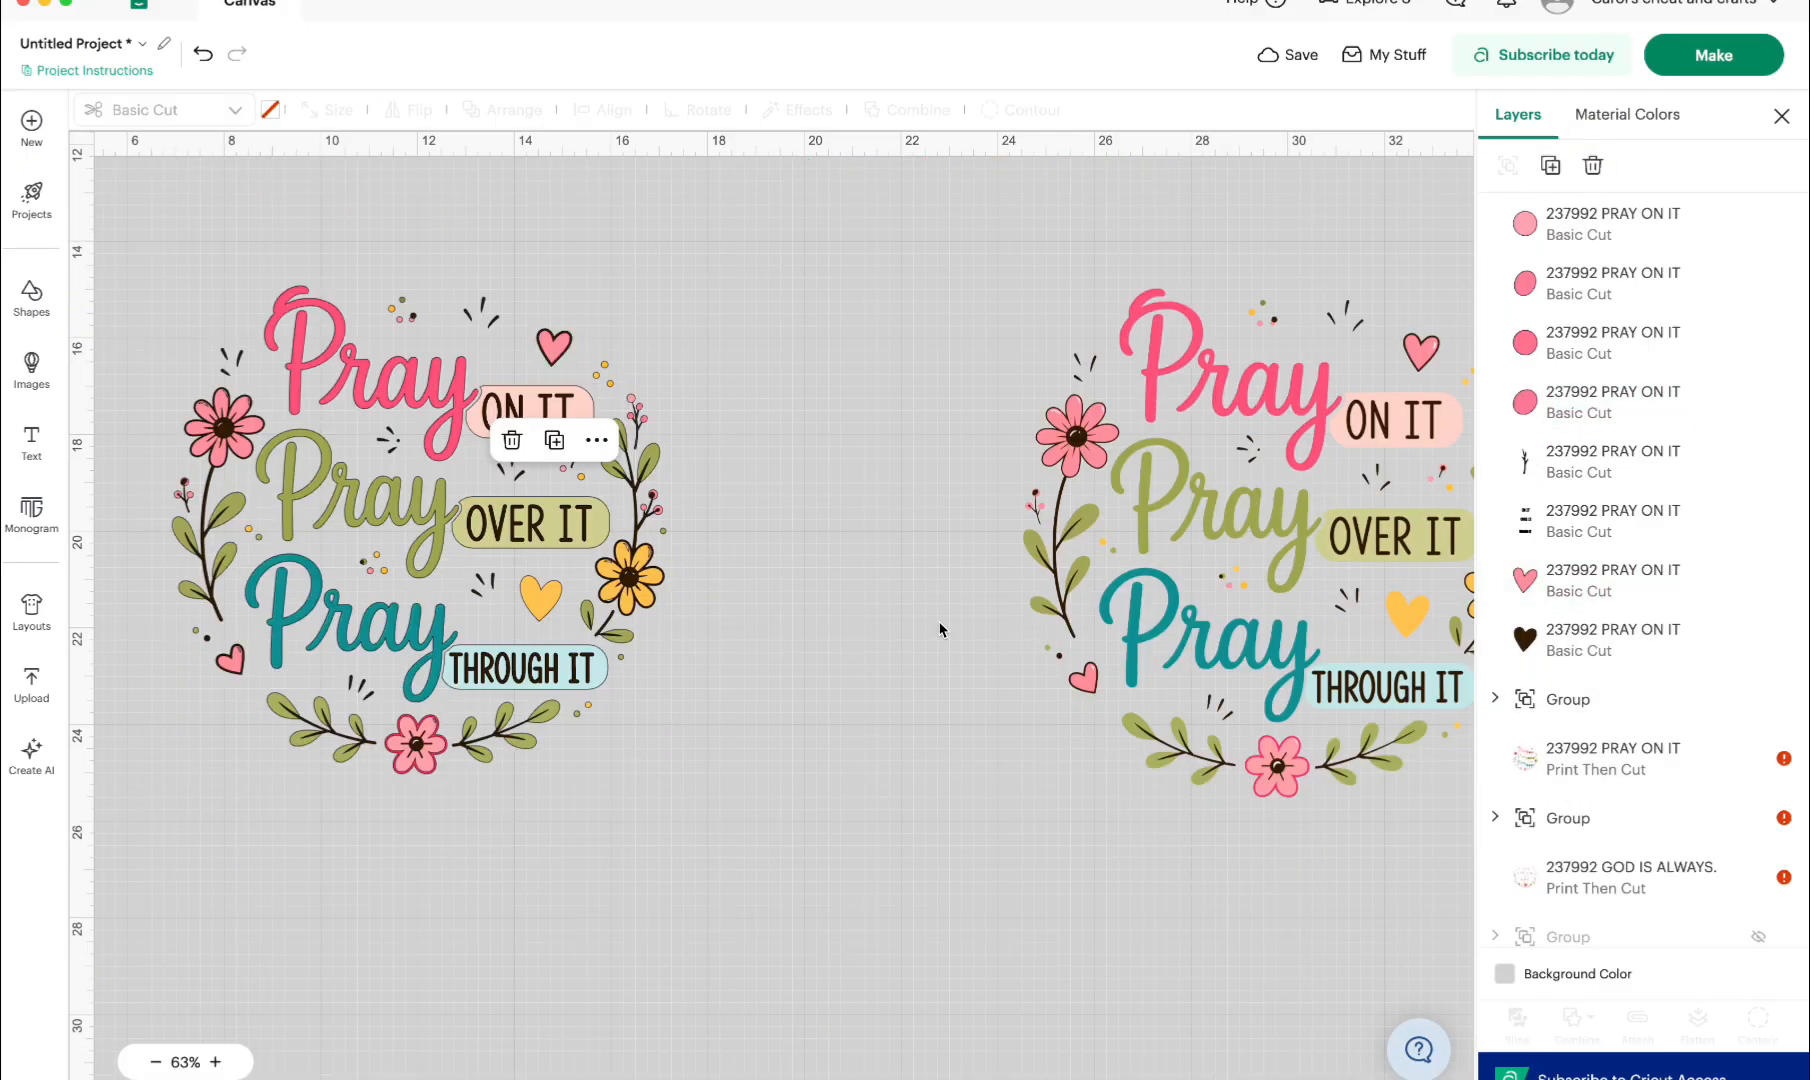
pyautogui.scroll(-2, 747, 491)
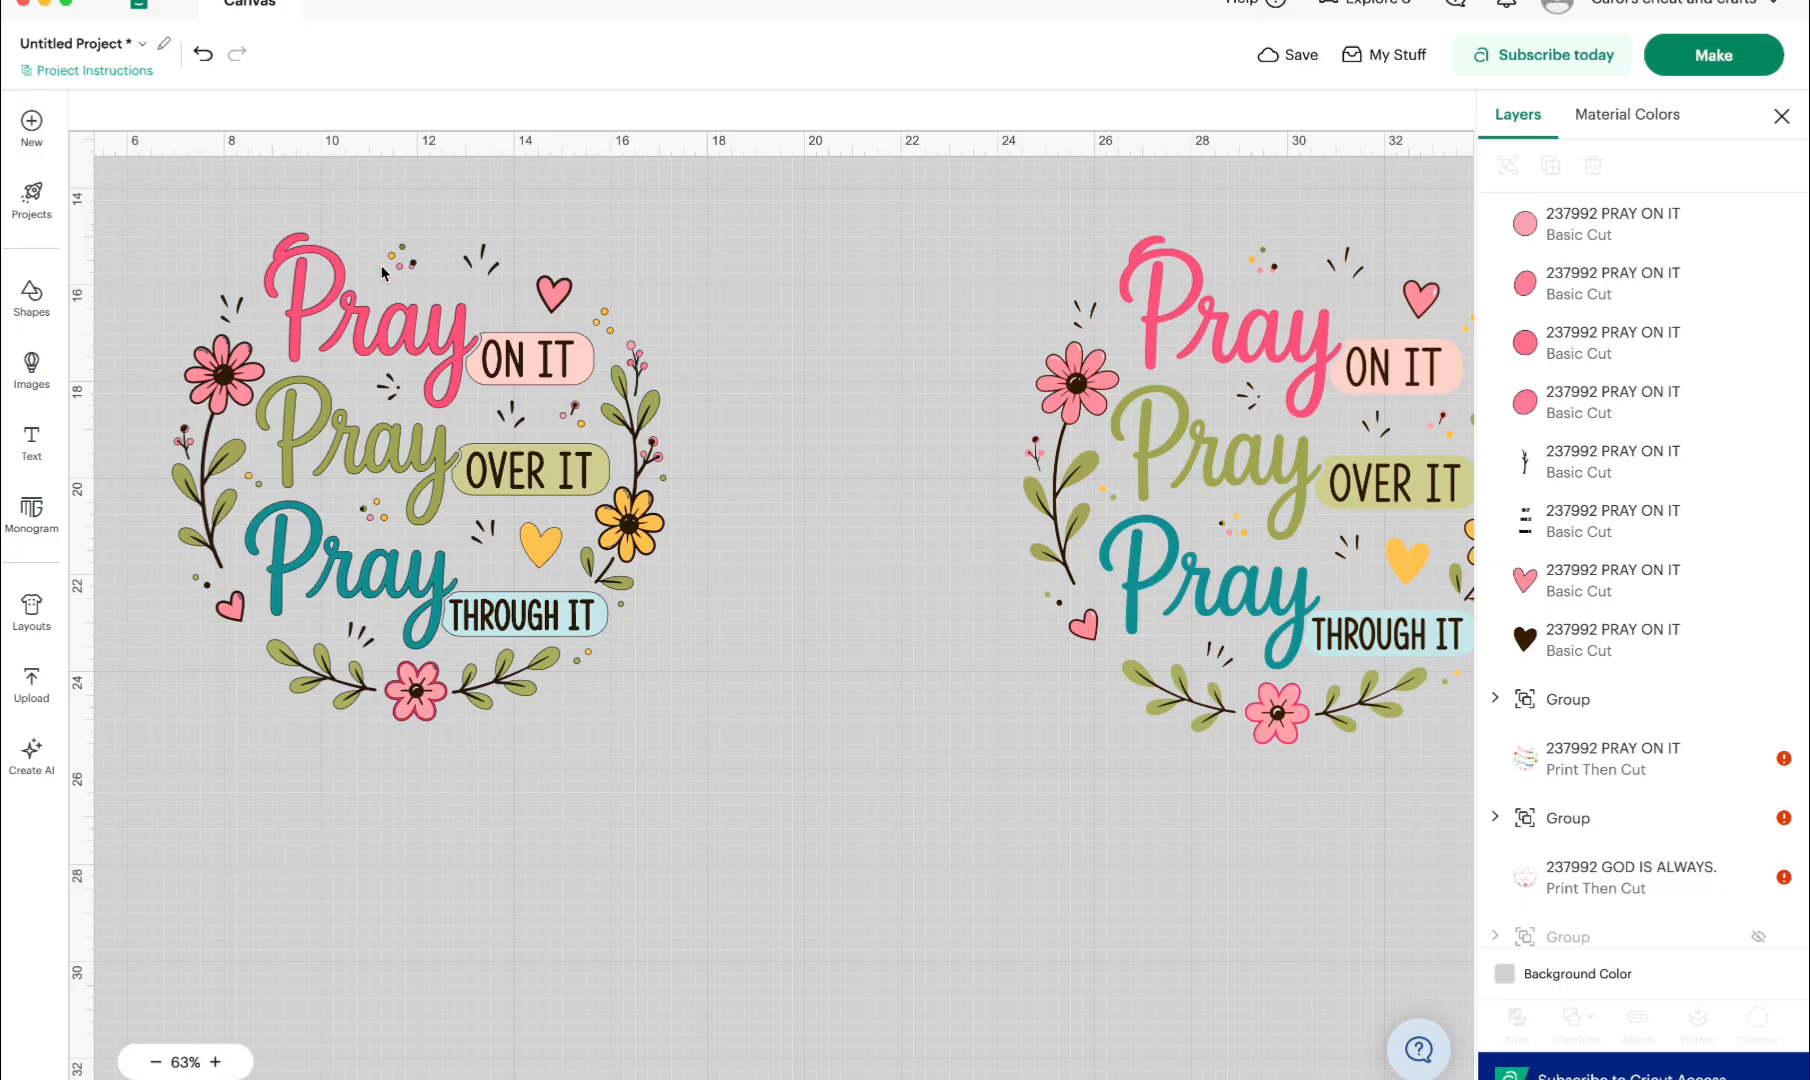
pyautogui.click(414, 265)
pyautogui.click(1507, 165)
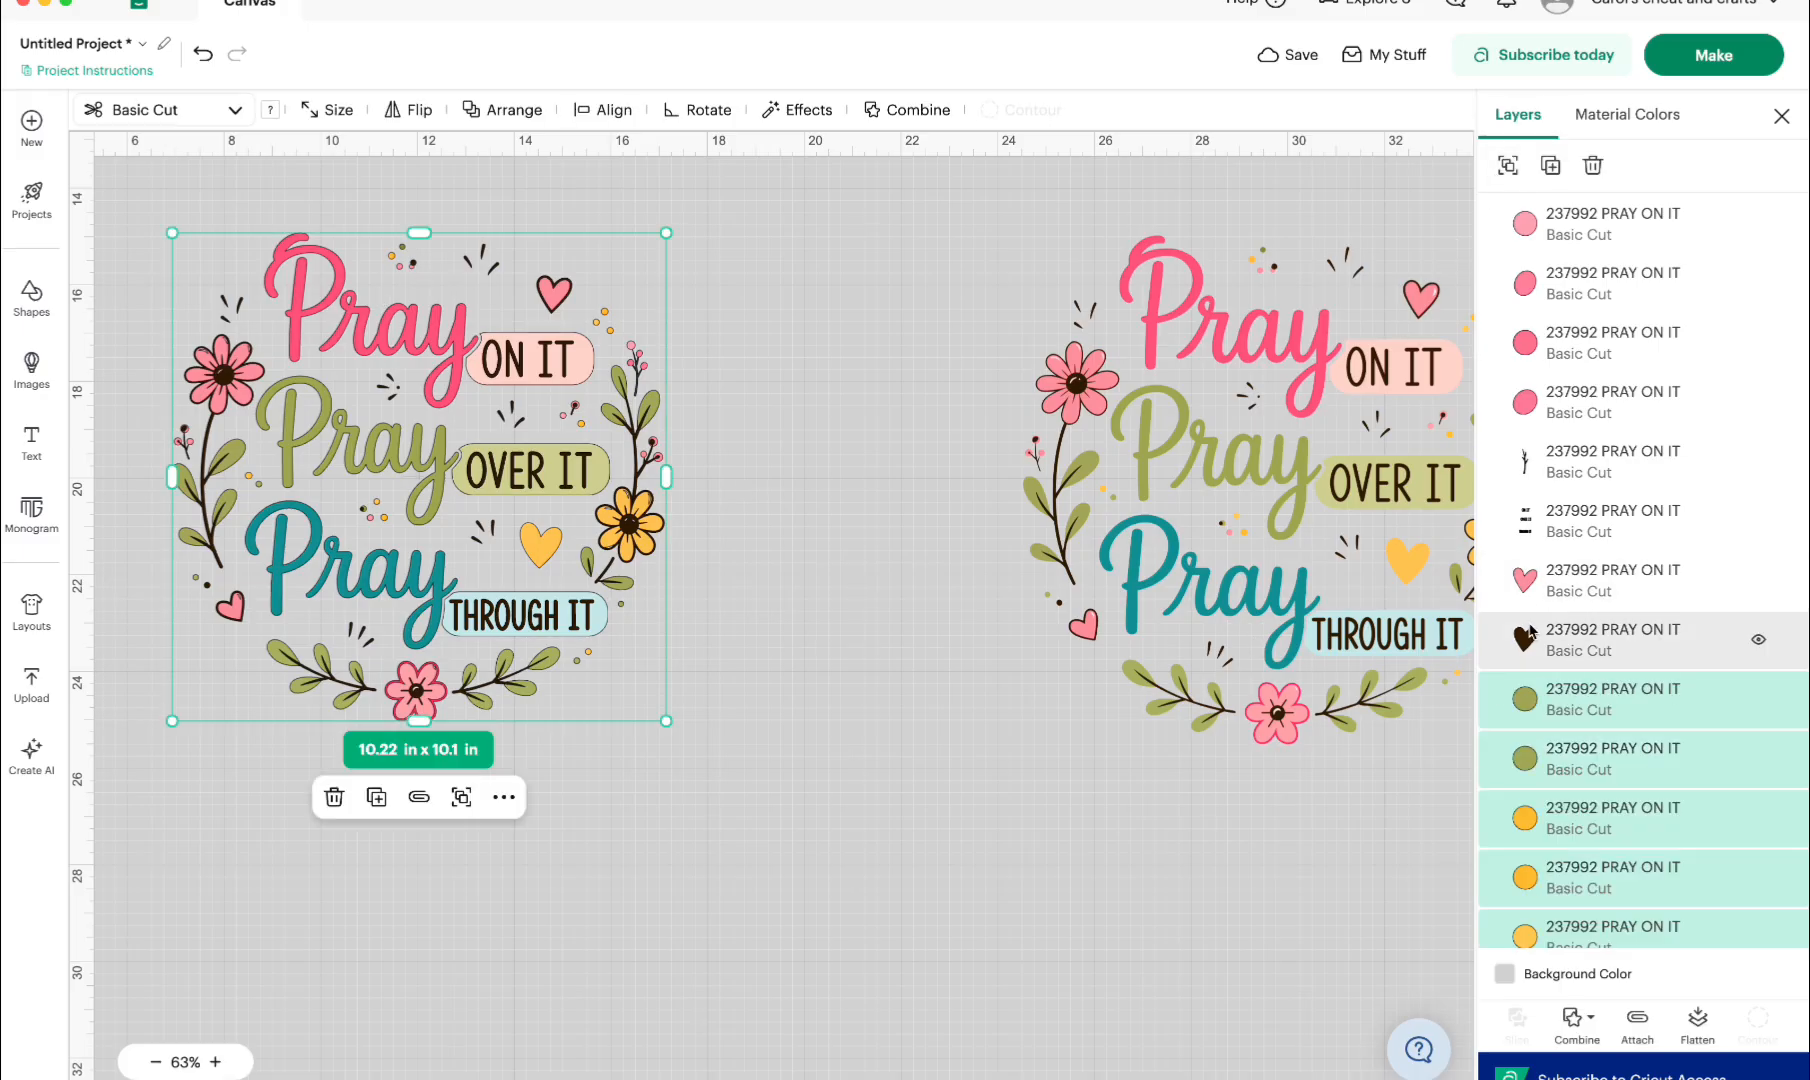
# - Delete the two small green dots from the layered design
pyautogui.click(1553, 580)
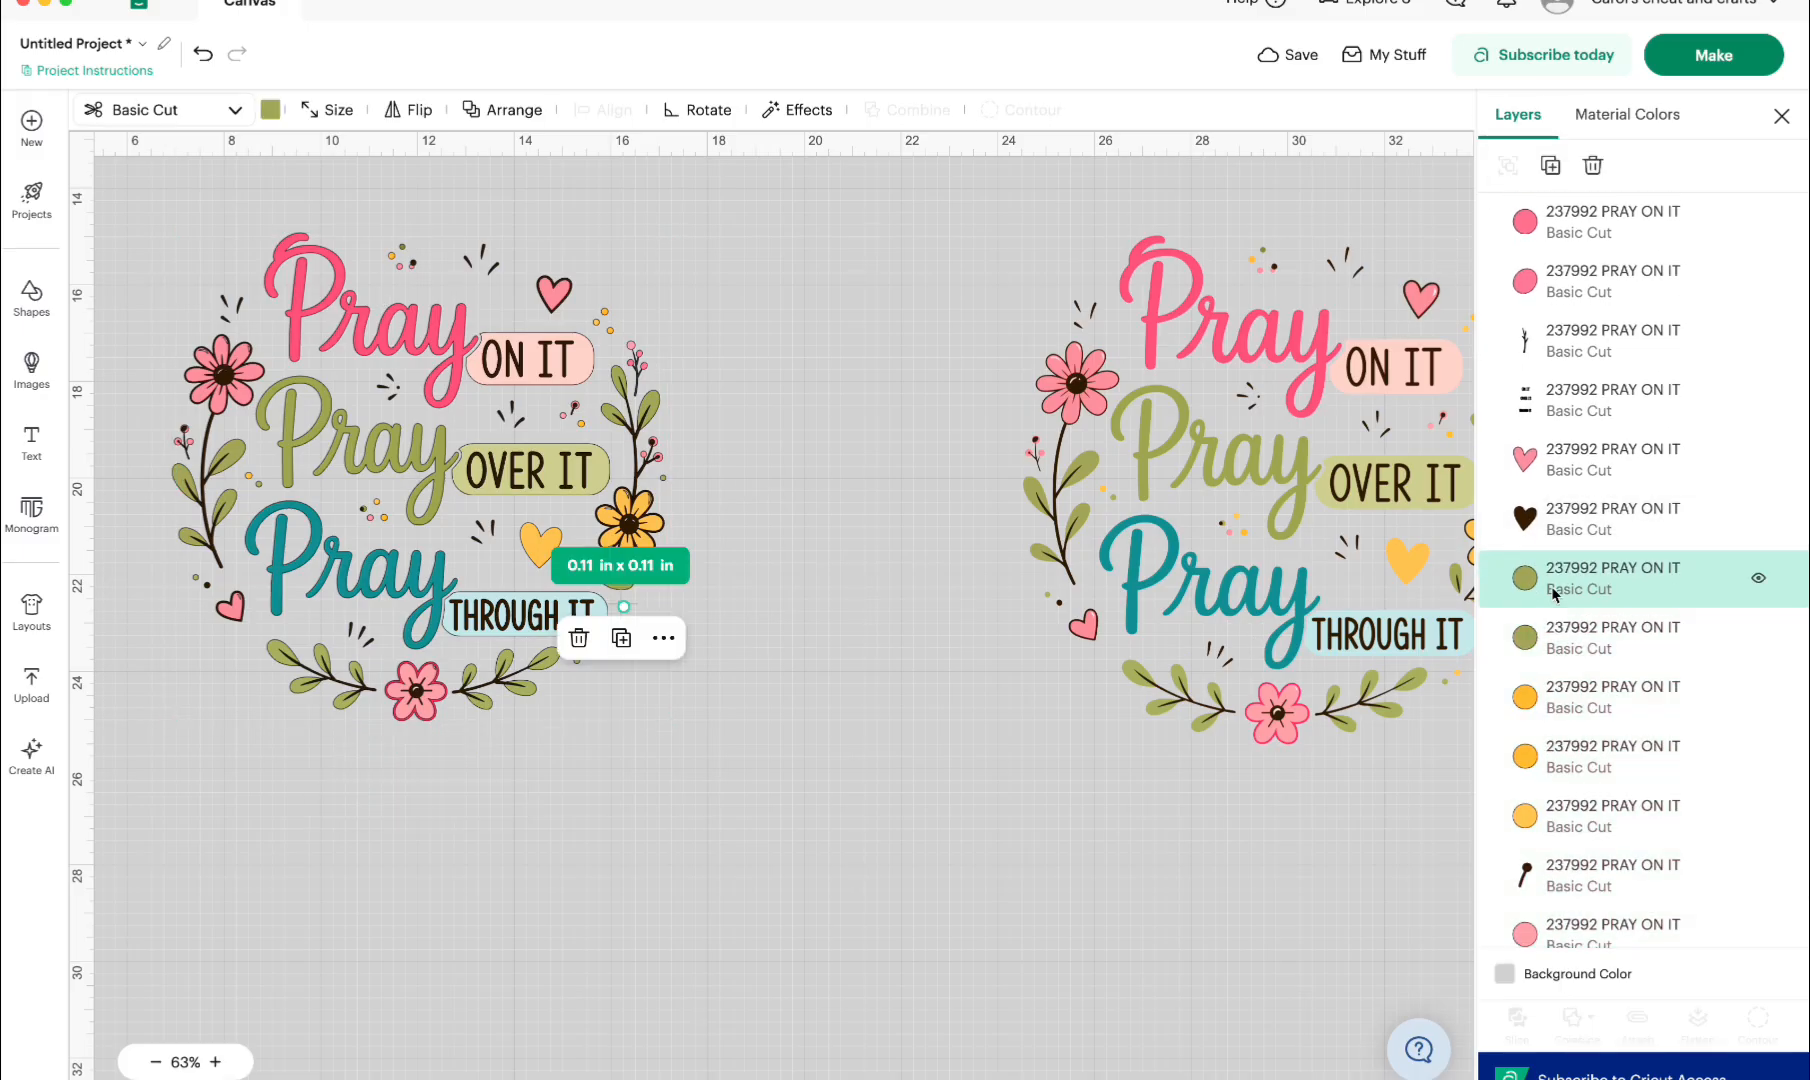
pyautogui.click(1555, 640)
pyautogui.click(1560, 588)
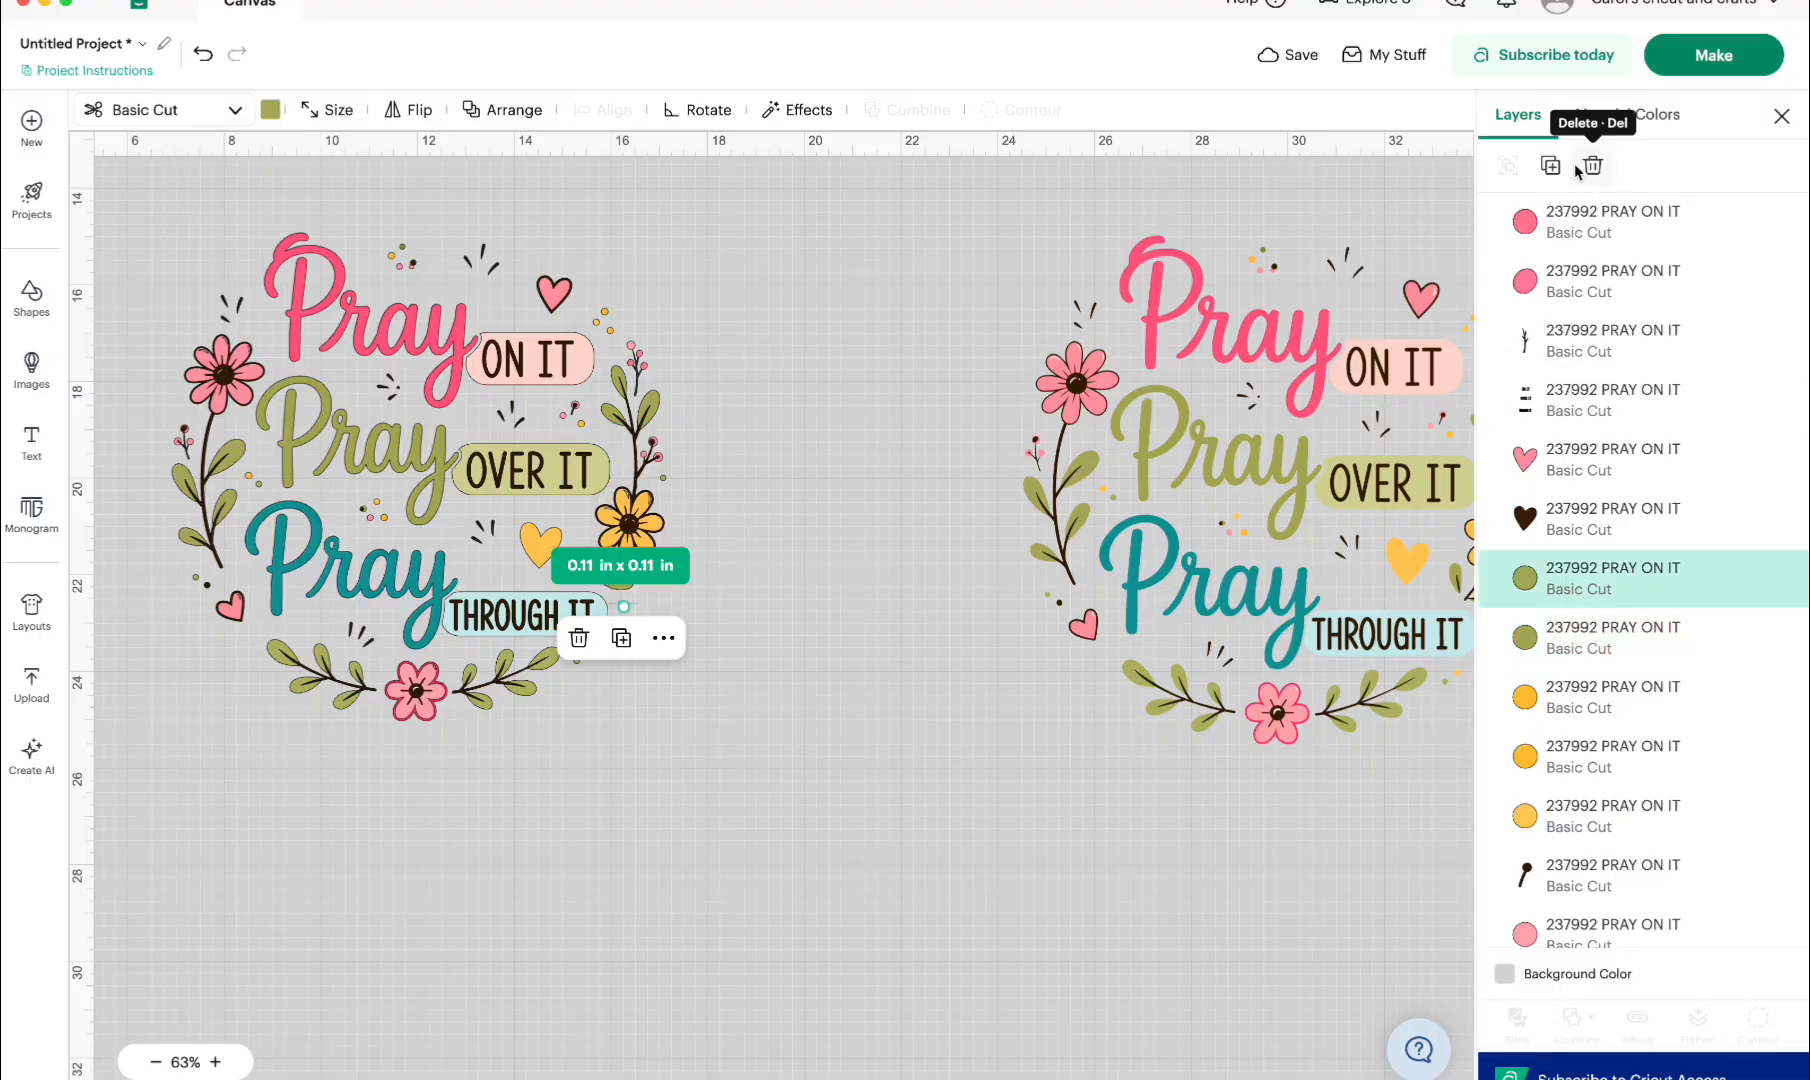
pyautogui.click(1590, 166)
pyautogui.click(1556, 585)
pyautogui.click(1592, 166)
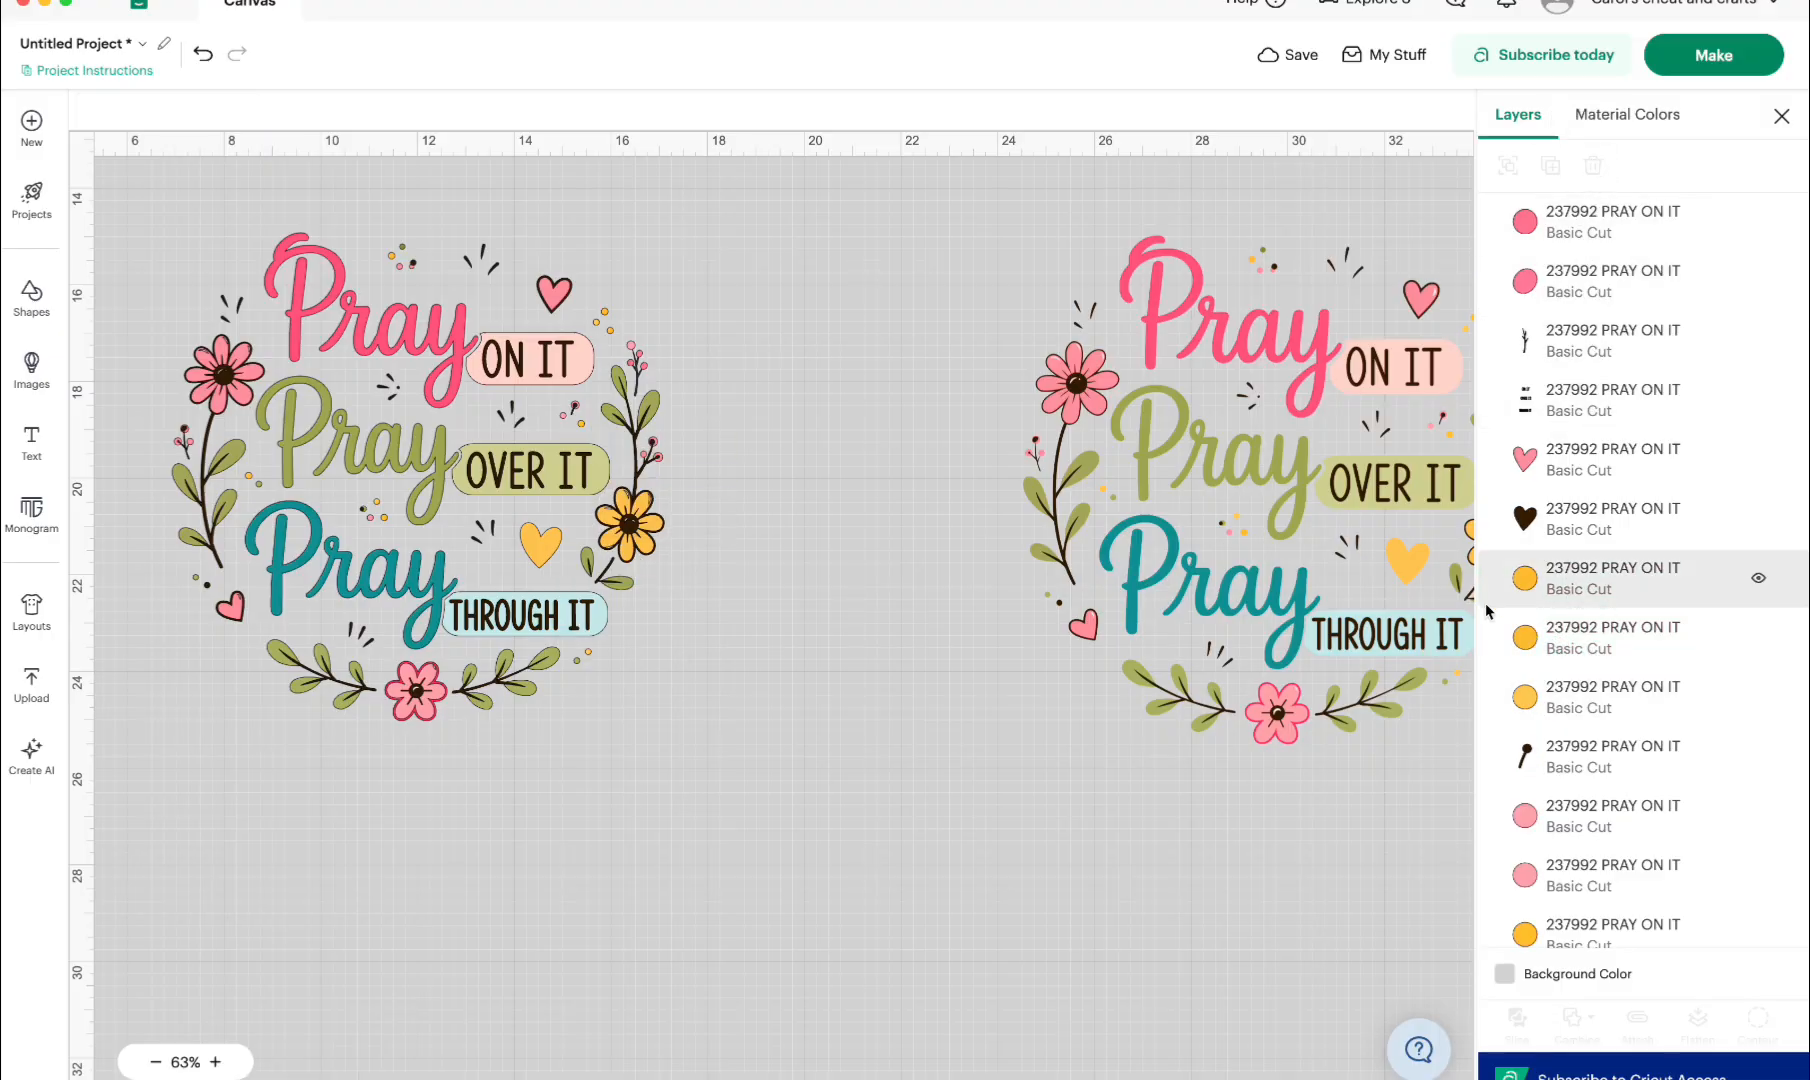
# - Delete the small yellow dots below the upper pink heart of the layered design
pyautogui.click(1571, 590)
pyautogui.click(838, 665)
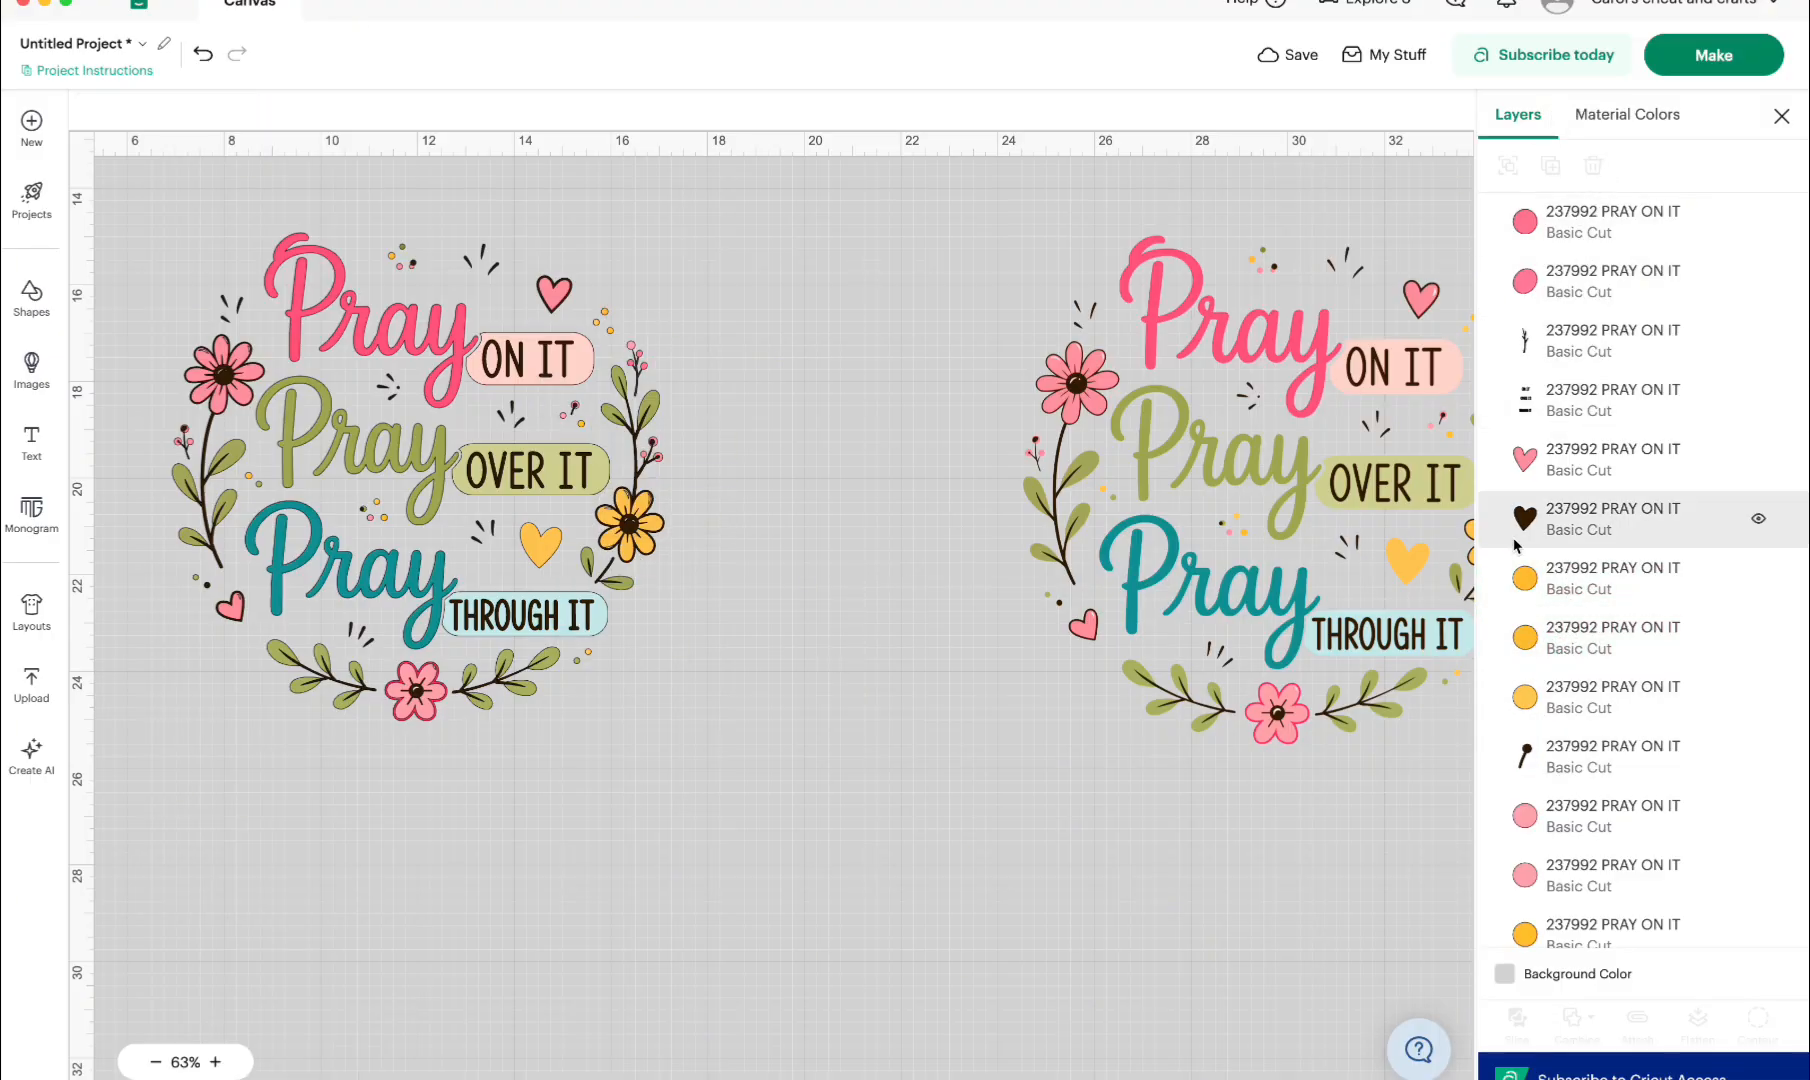
pyautogui.click(1572, 470)
pyautogui.scroll(-2, 1571, 470)
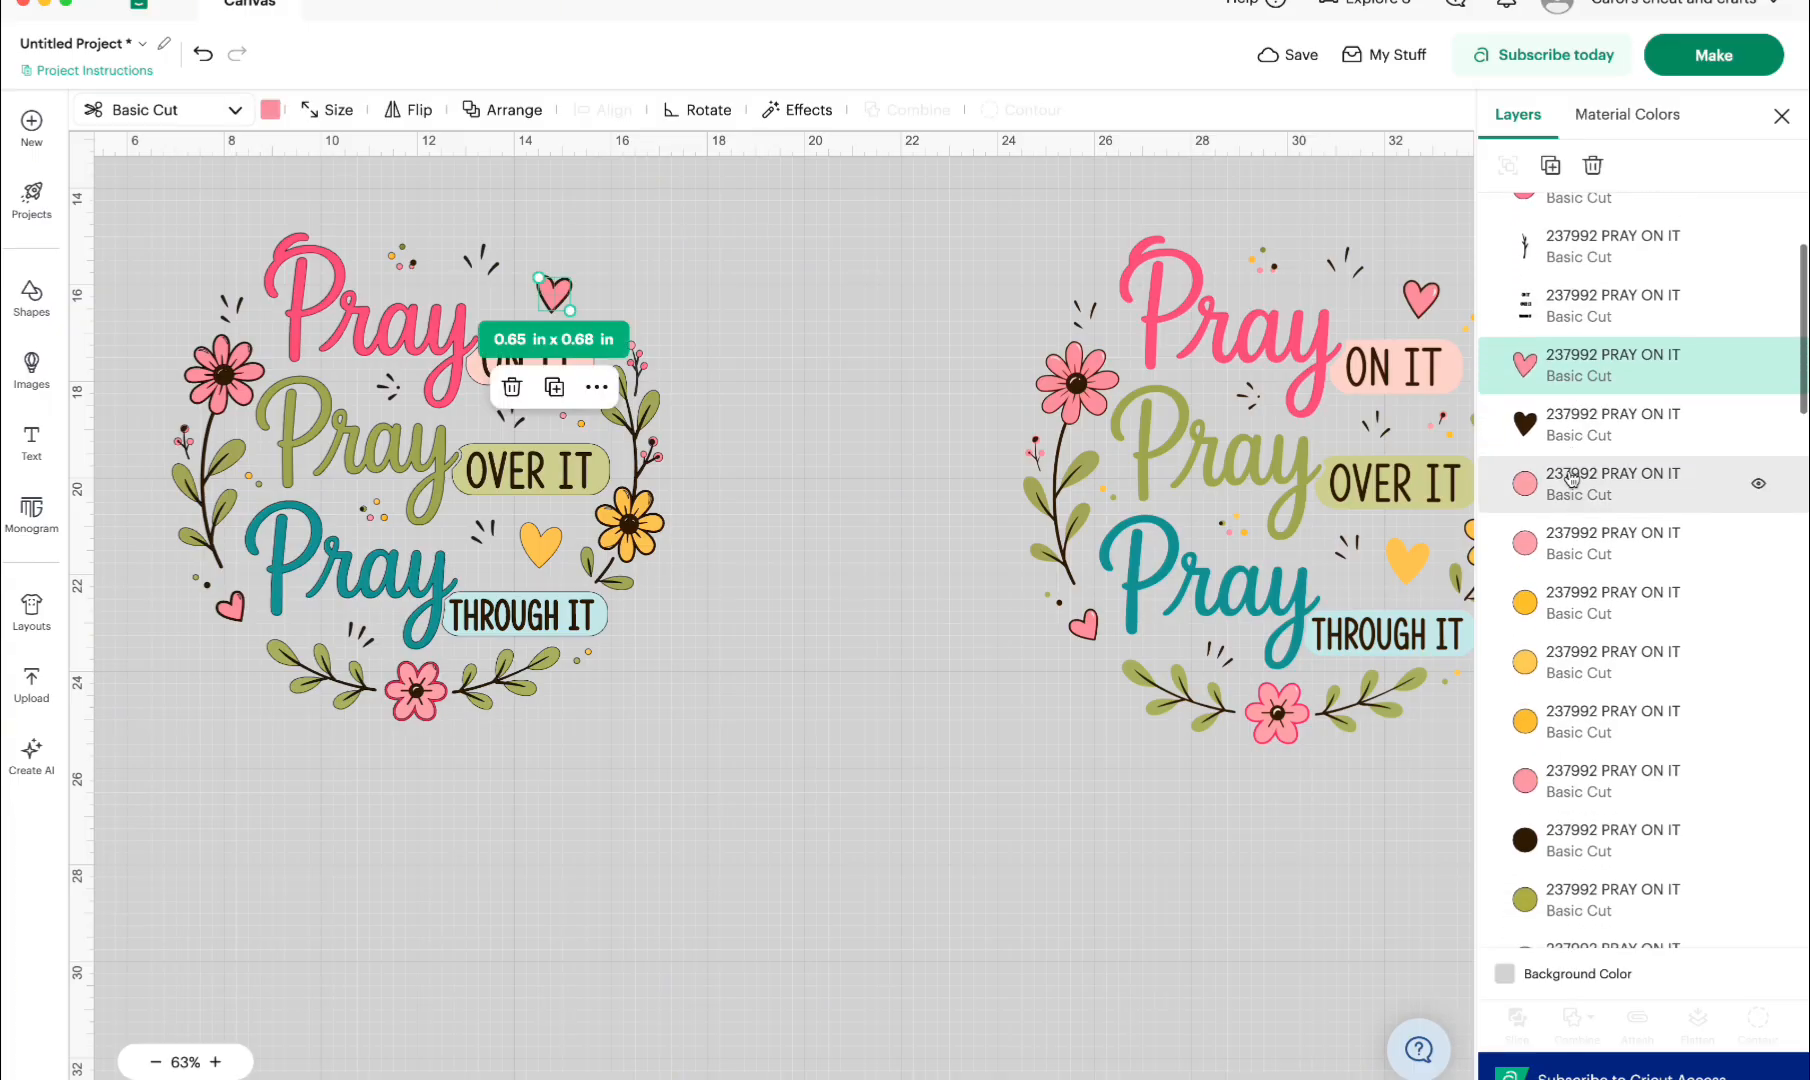
pyautogui.click(1576, 446)
pyautogui.click(1575, 493)
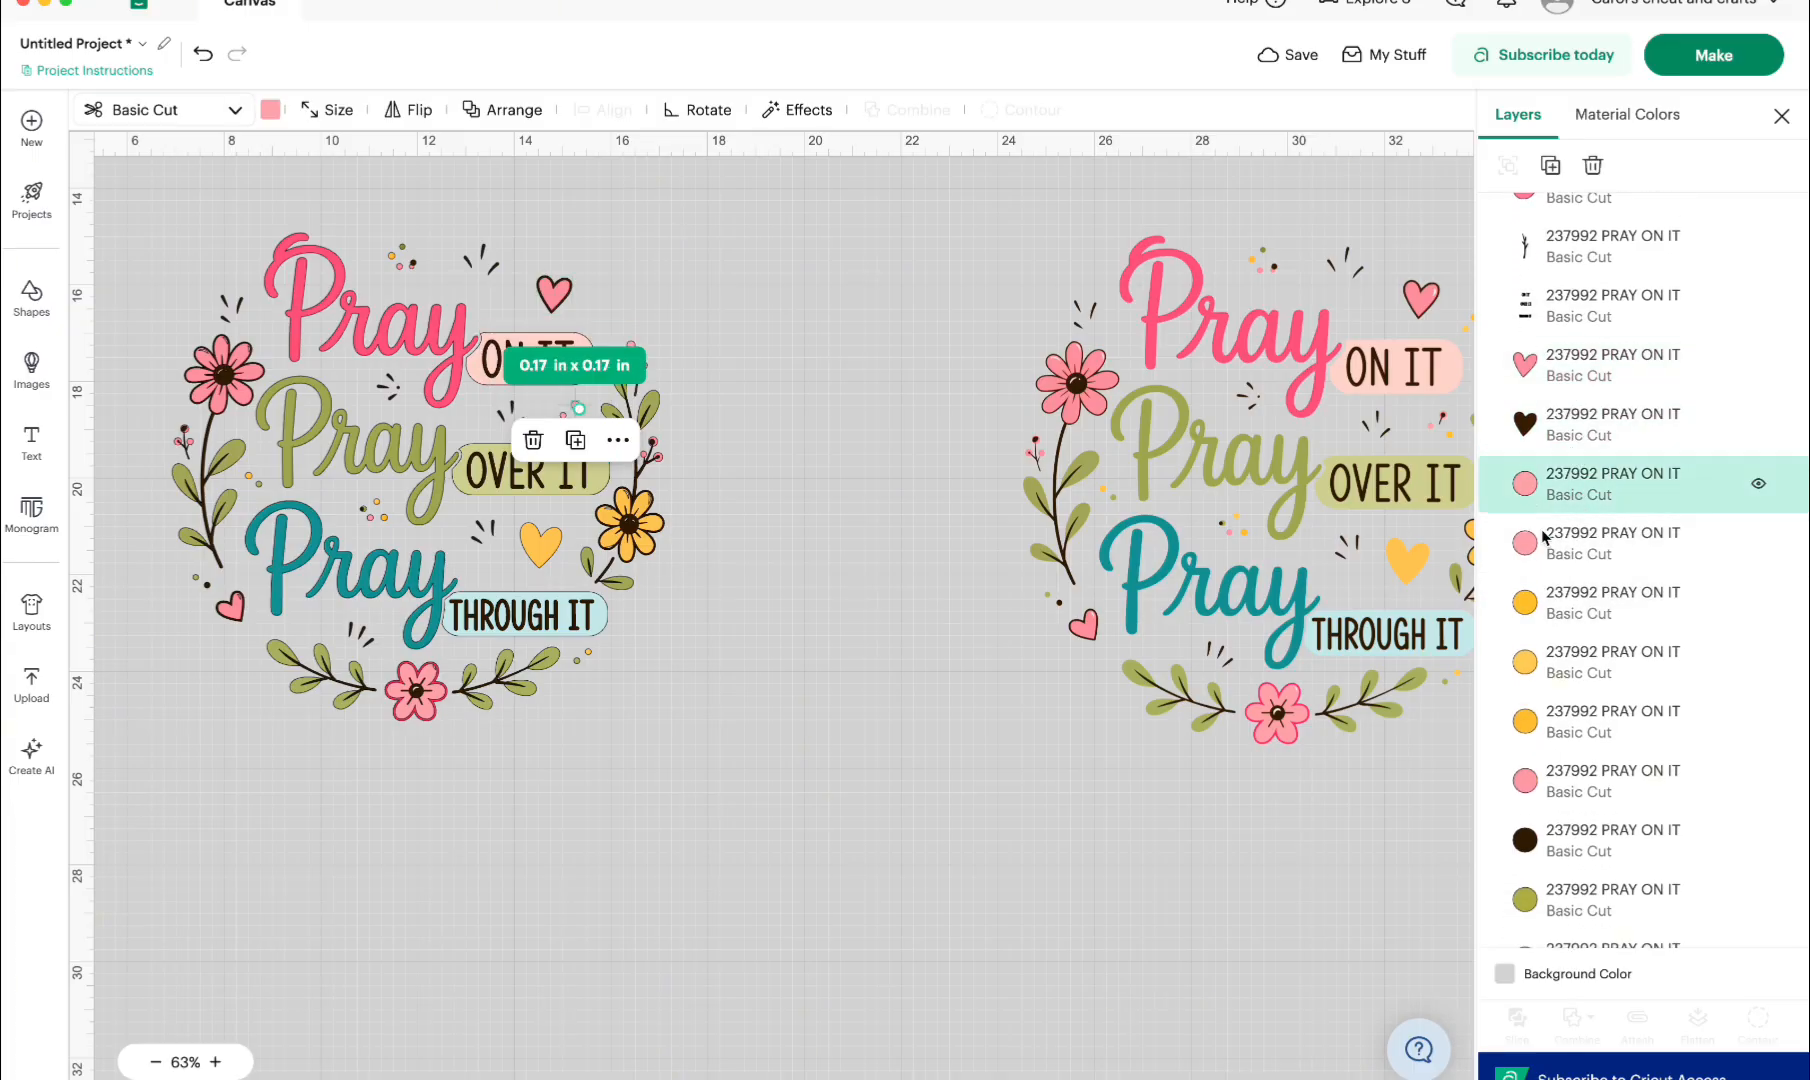
pyautogui.click(690, 450)
pyautogui.click(1575, 305)
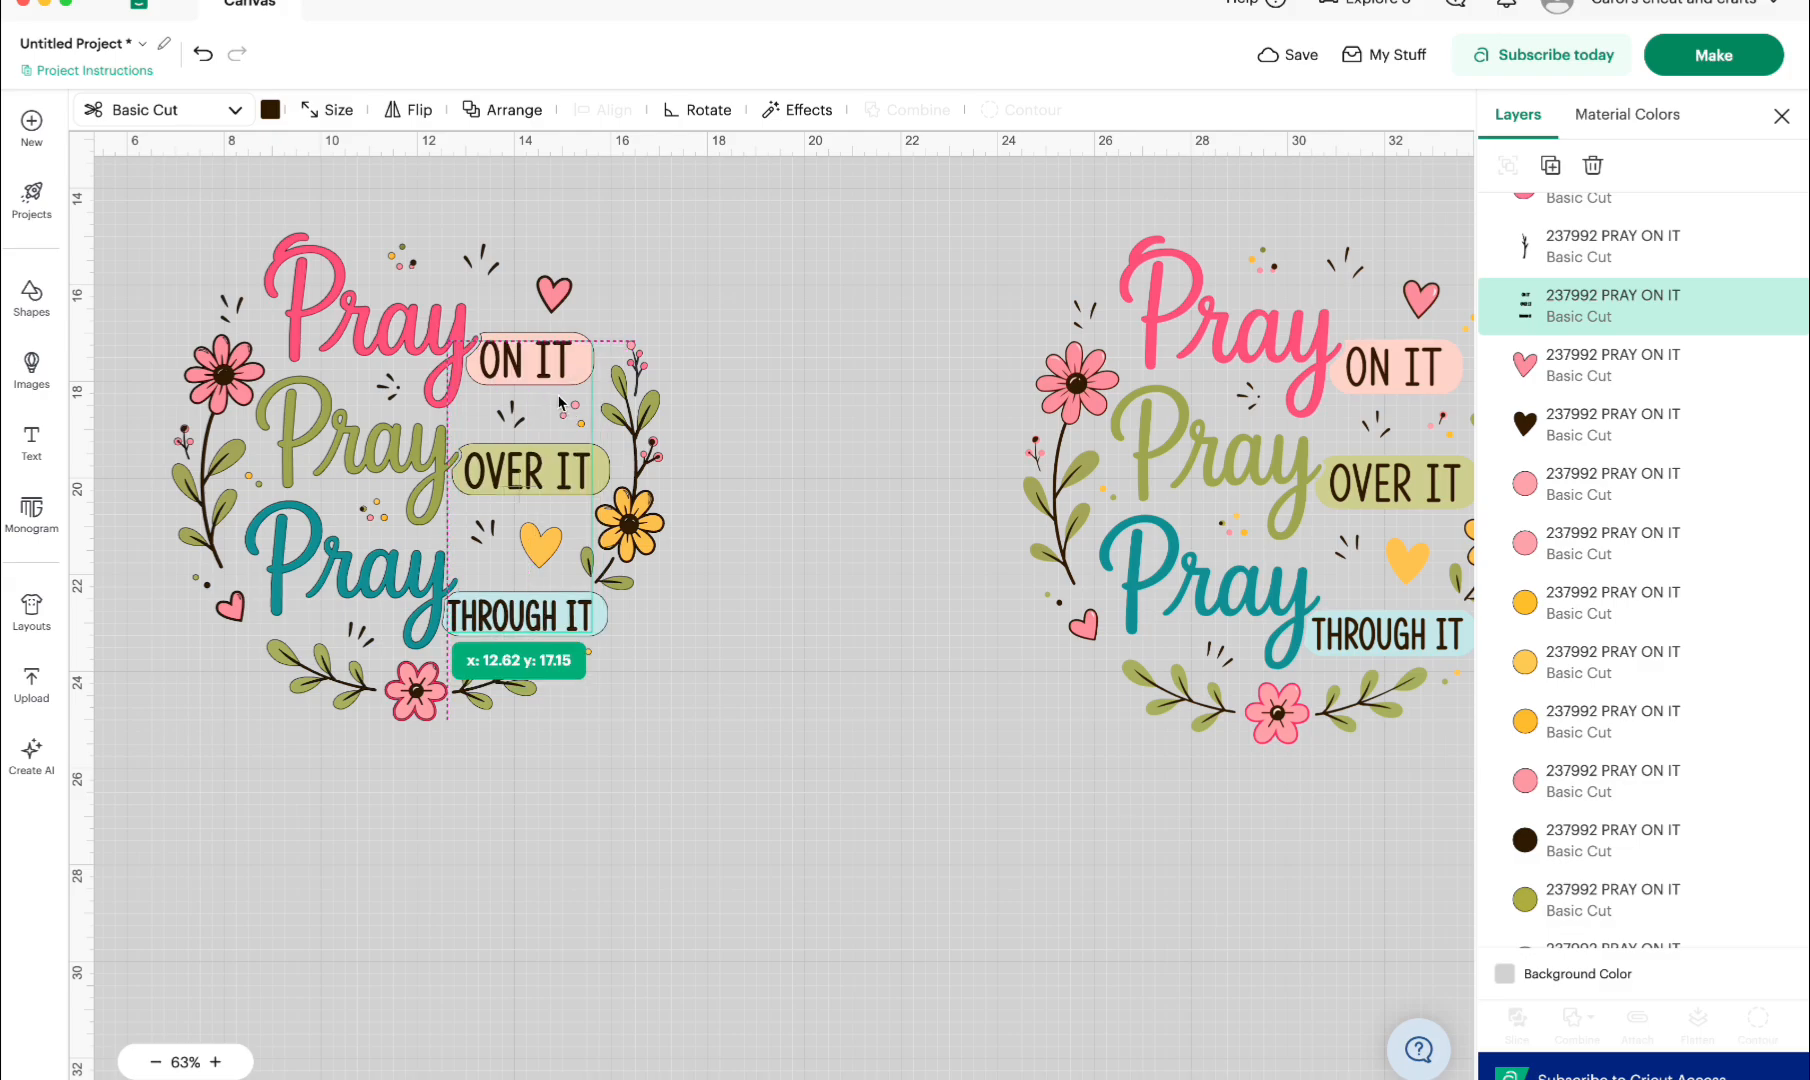
pyautogui.click(315, 191)
pyautogui.click(203, 53)
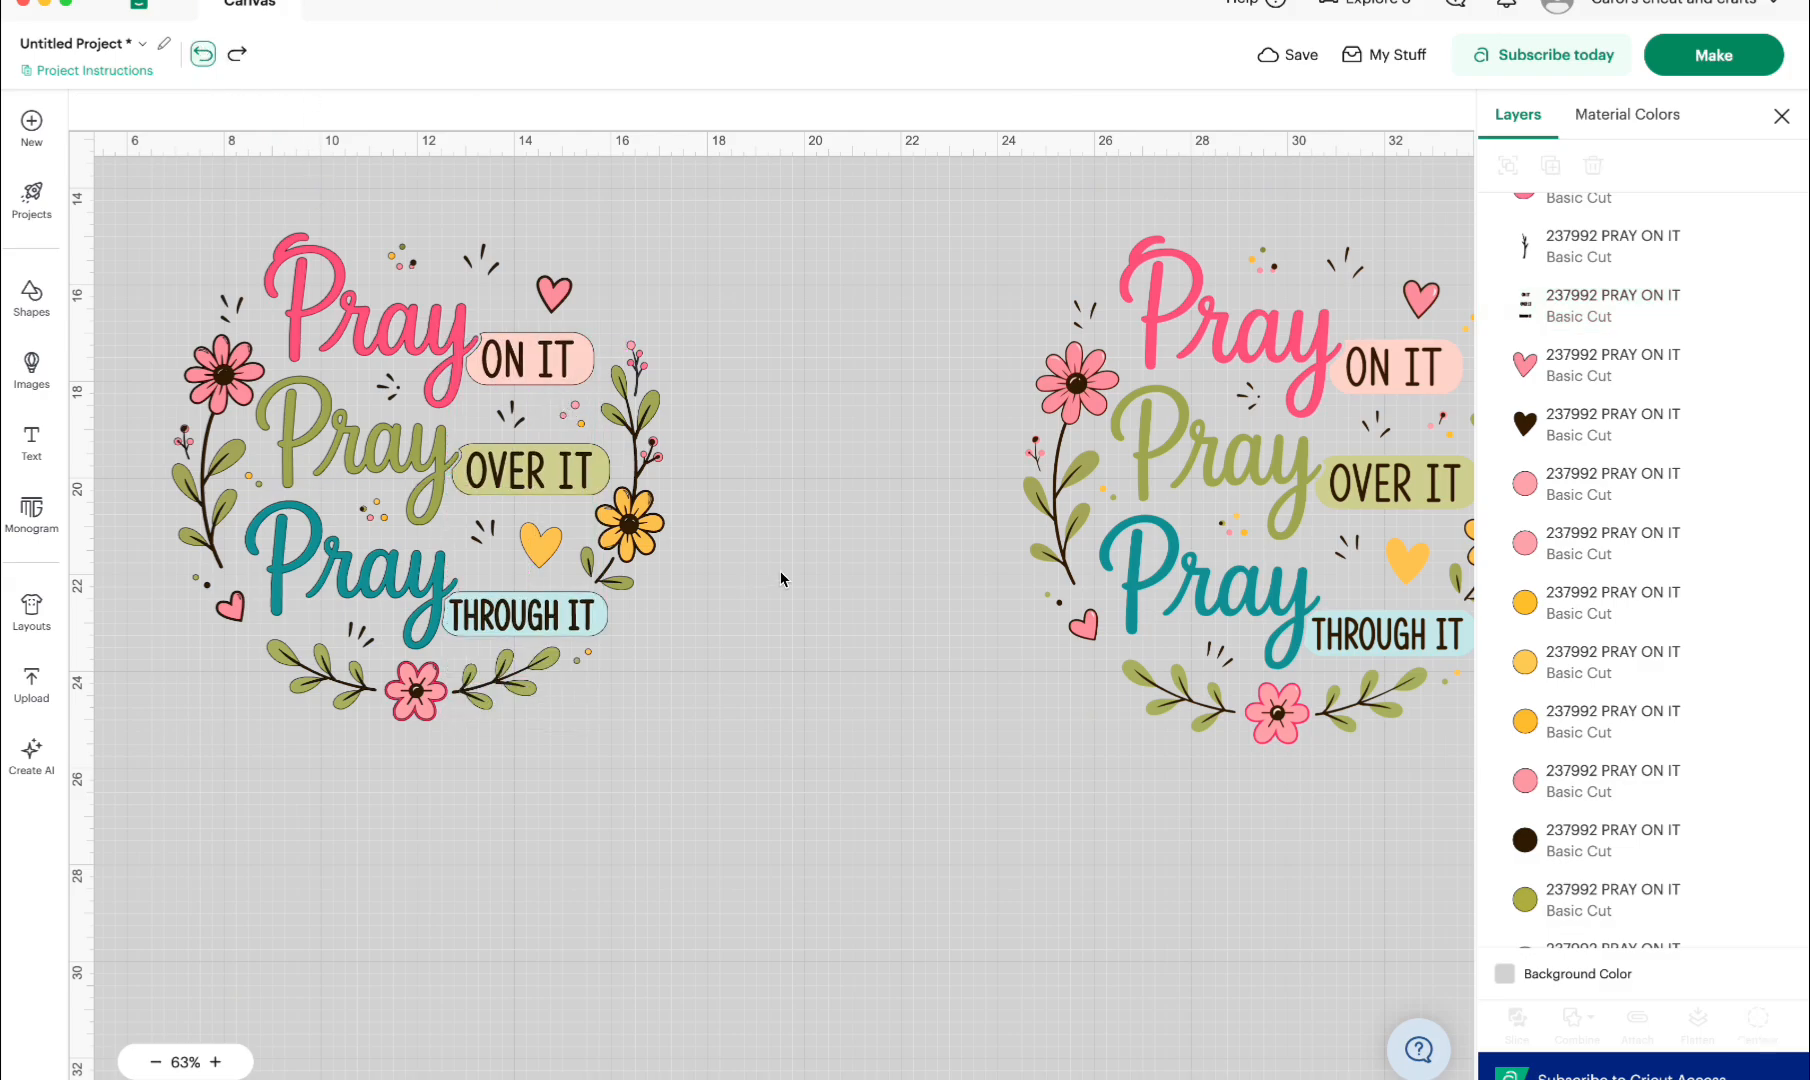
# - Delete the small scattered pink and yellow dots around the label lettering of the layered design
pyautogui.click(1575, 305)
pyautogui.click(1575, 483)
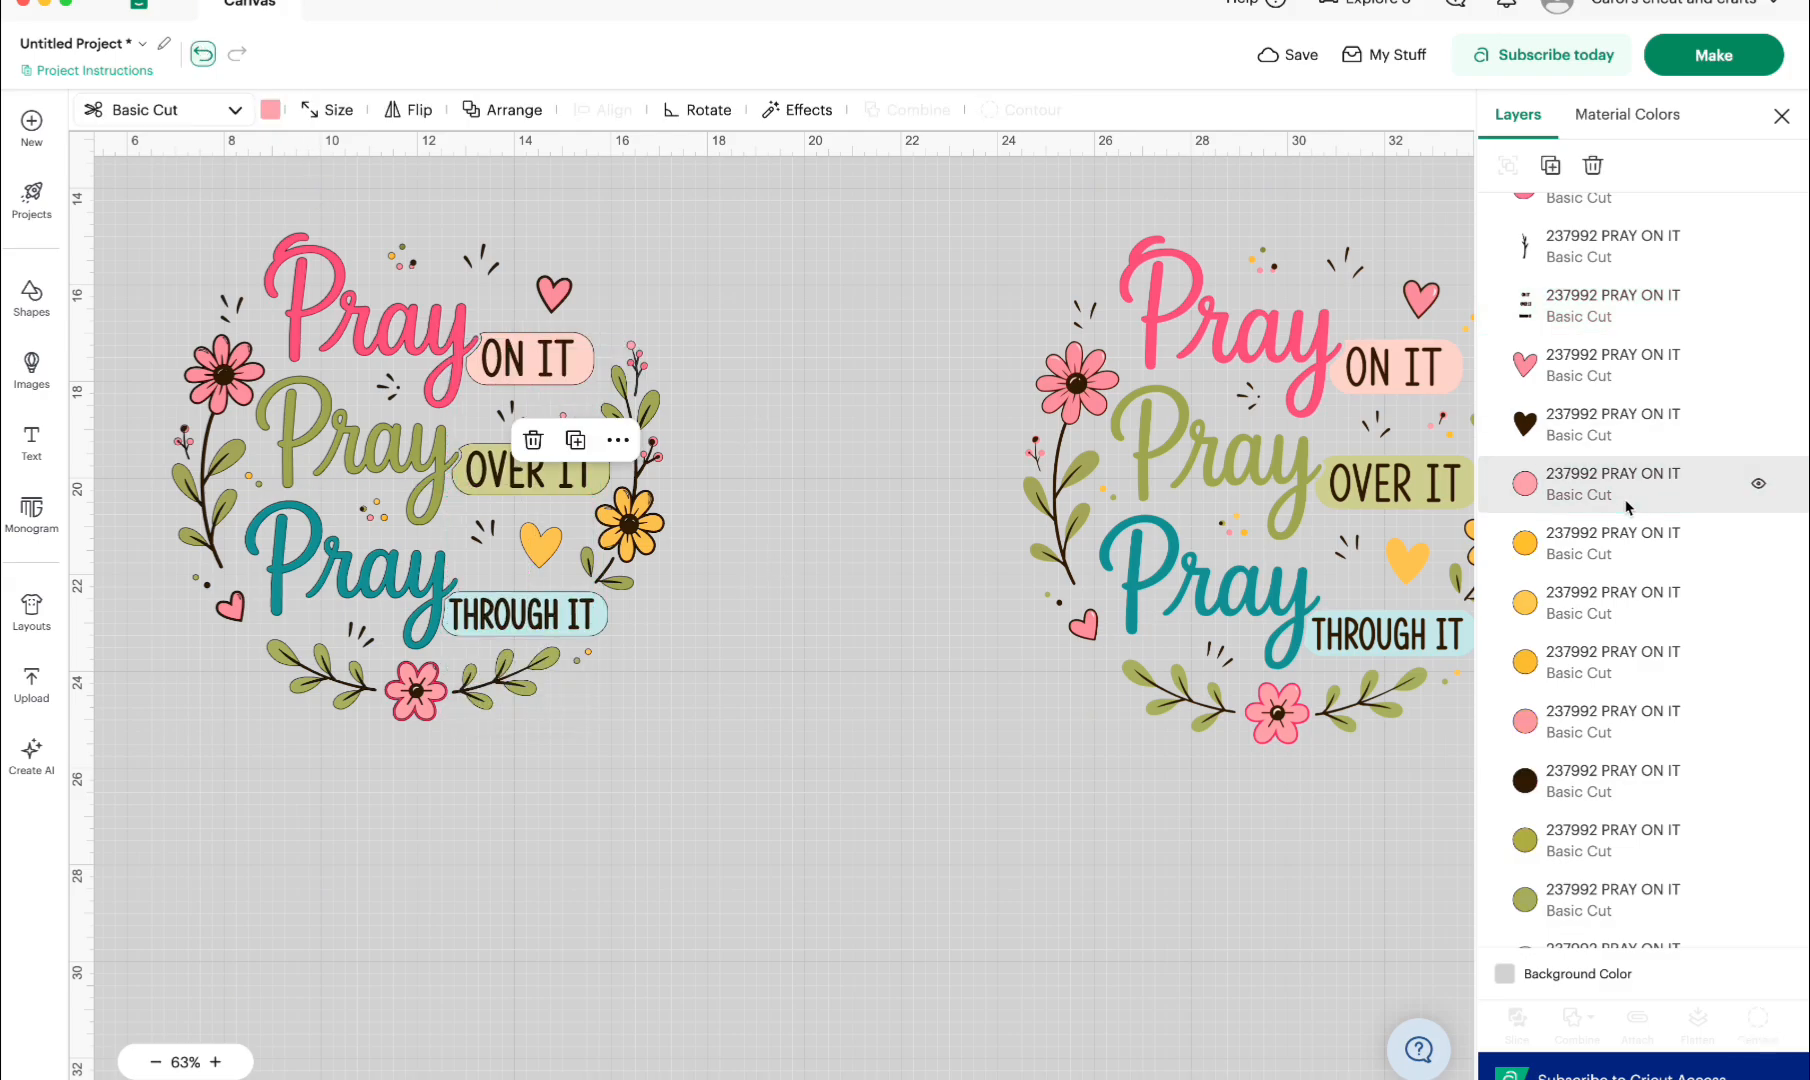
pyautogui.press('Escape')
pyautogui.rightClick(1573, 576)
pyautogui.doubleClick(1568, 540)
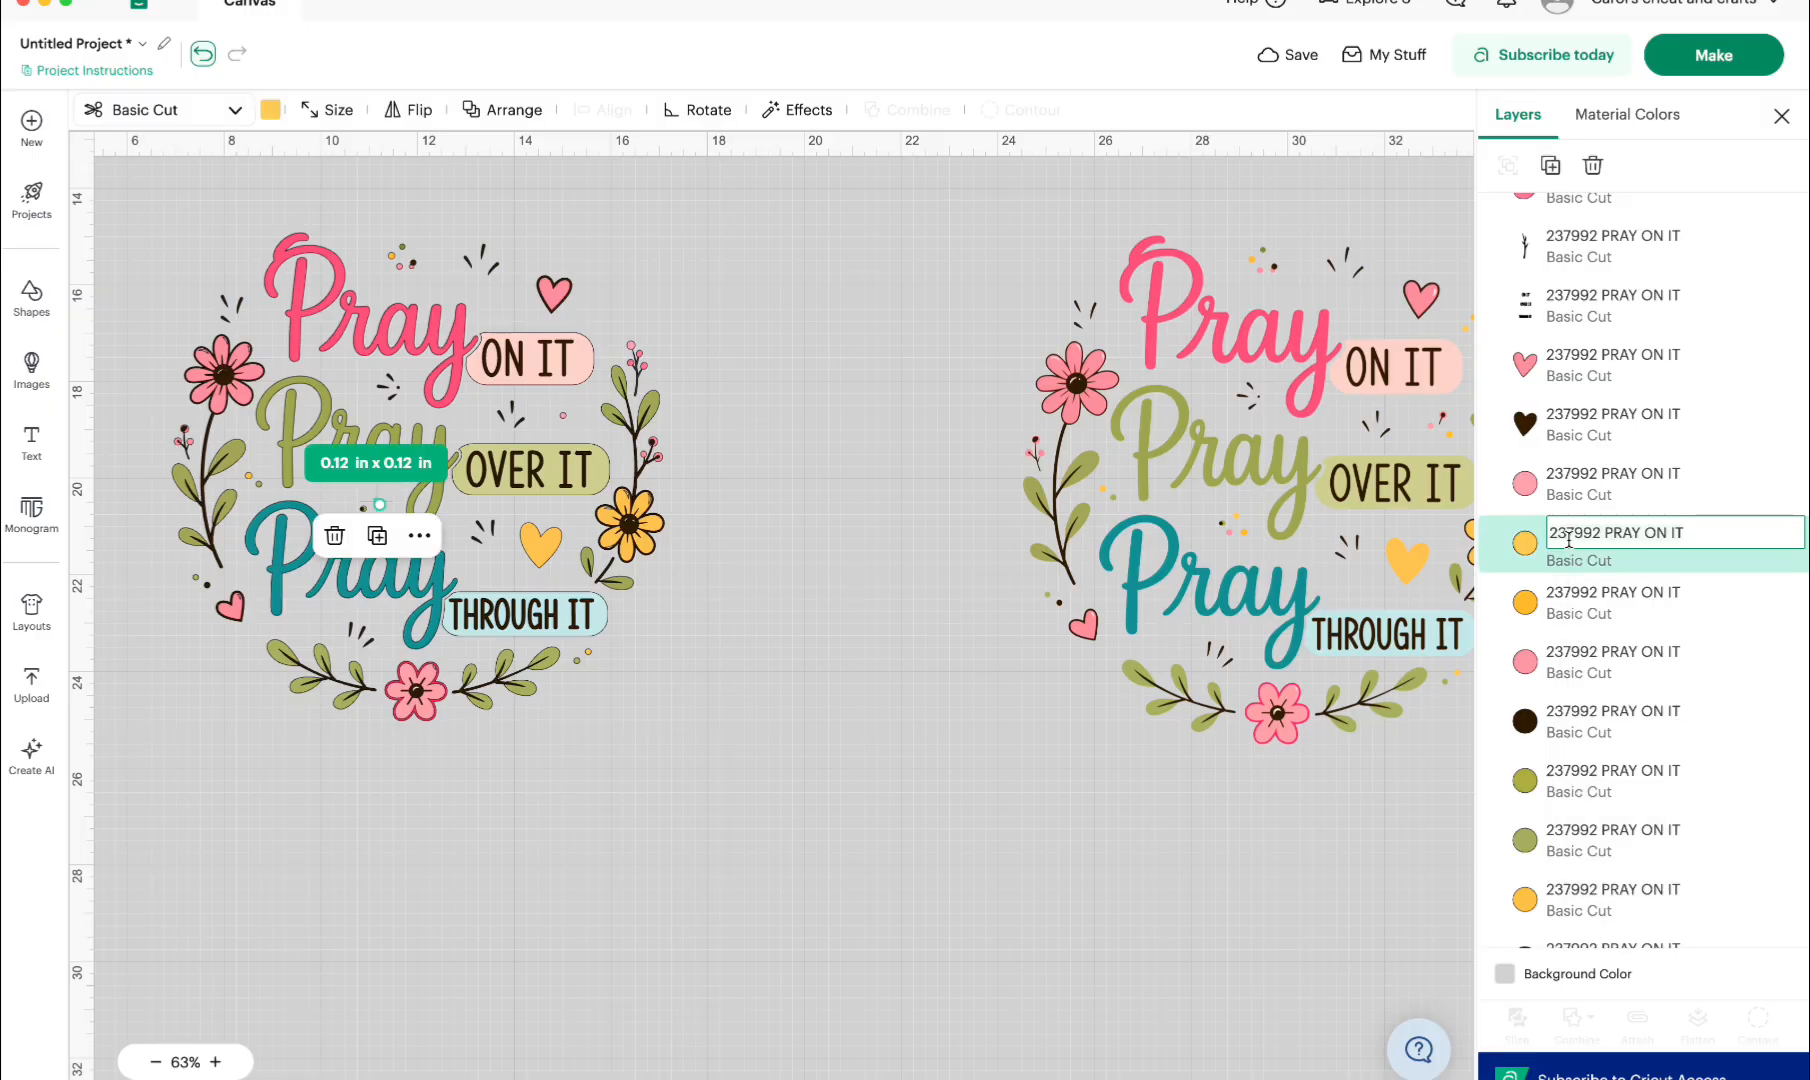
pyautogui.click(1555, 477)
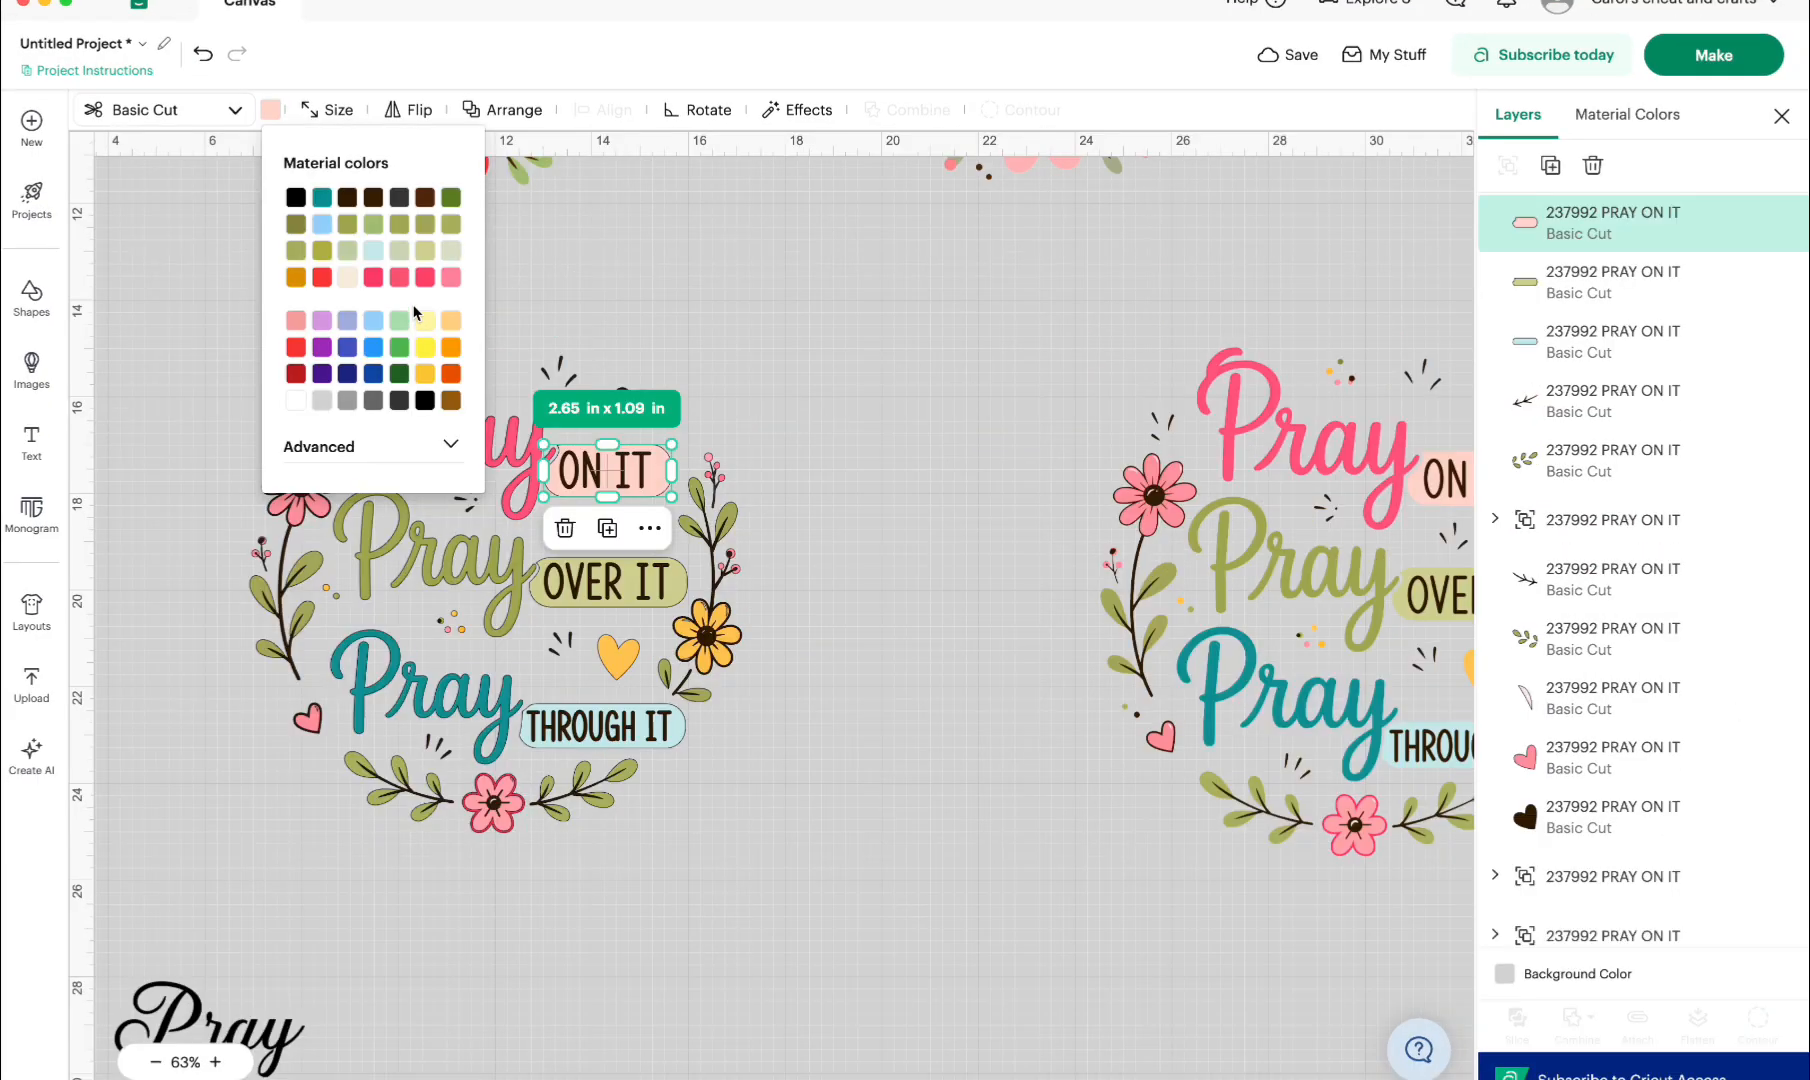
# - Try out another material color on the "ON IT" label background
pyautogui.click(473, 289)
pyautogui.click(448, 331)
pyautogui.click(848, 436)
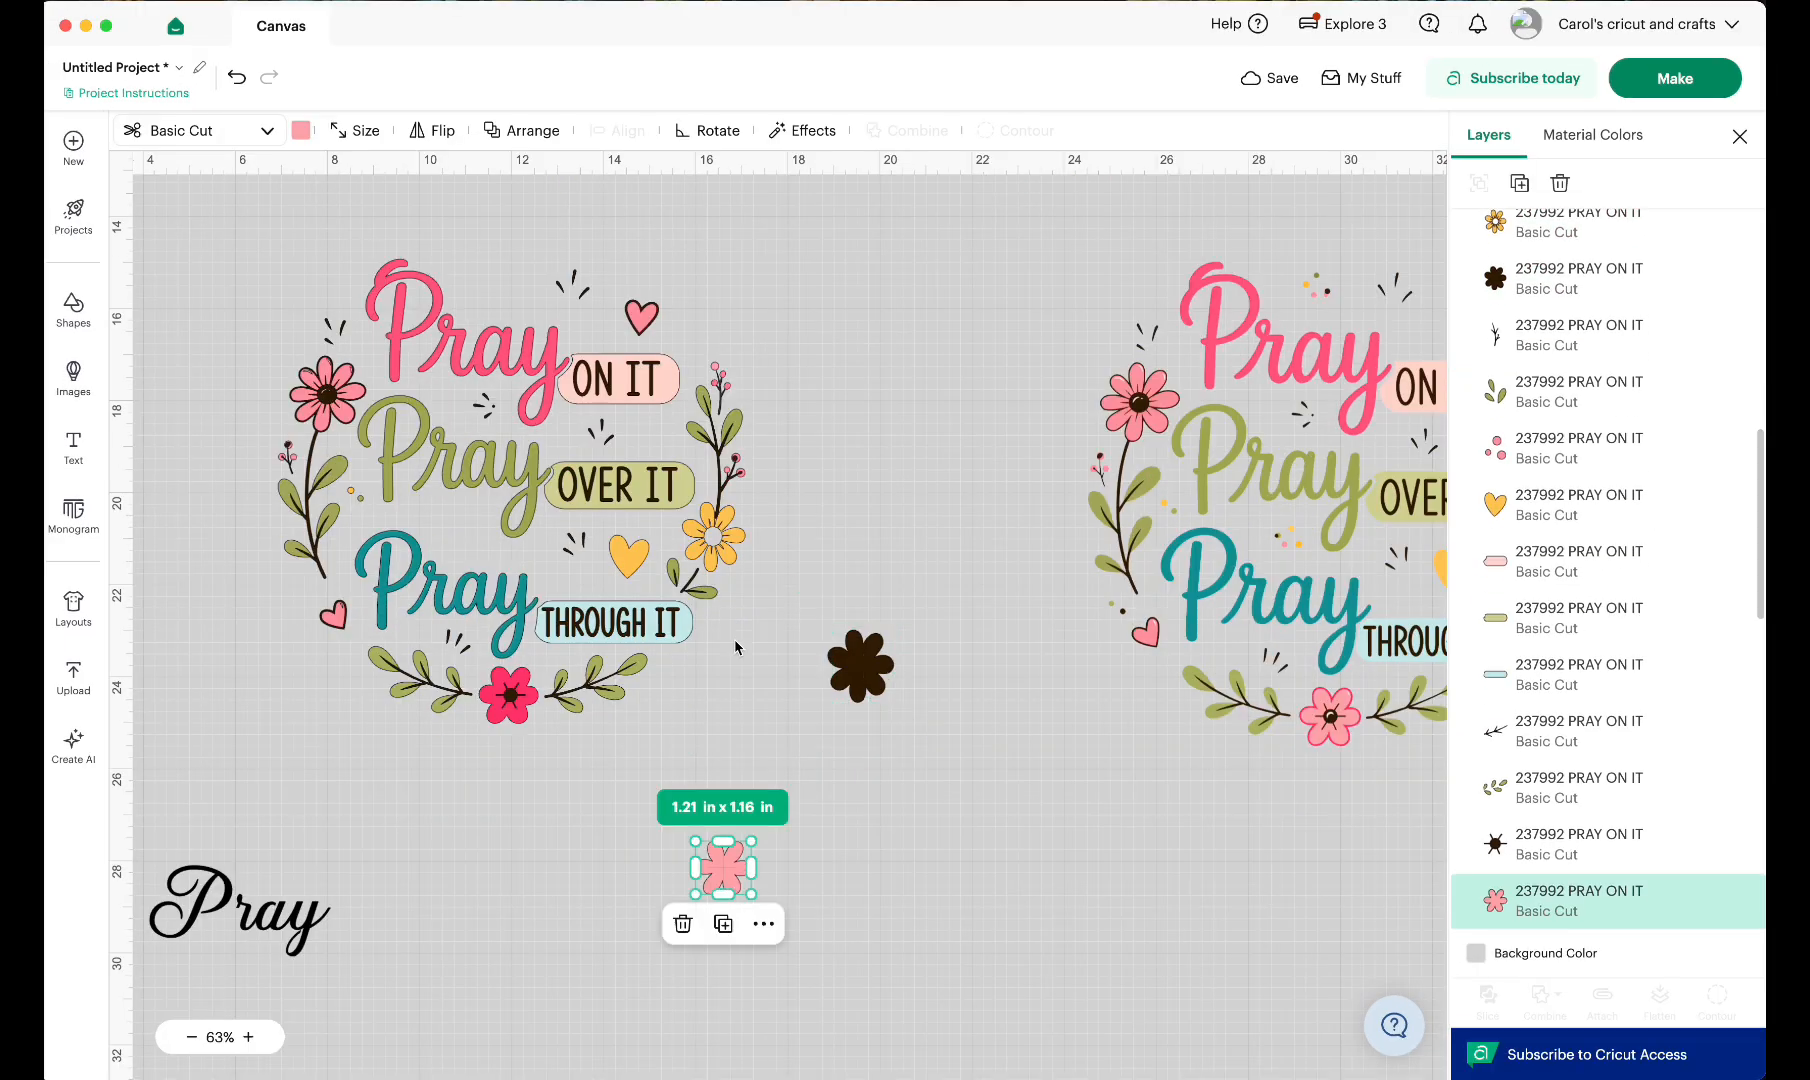
# - Undo the last change to the separated flower pieces, then select the whole layered "Pray ON IT" design and group it
pyautogui.moveTo(860, 662); pyautogui.dragTo(737, 538)
pyautogui.click(723, 867)
pyautogui.click(360, 496)
pyautogui.click(237, 77)
pyautogui.moveTo(277, 269); pyautogui.dragTo(781, 792)
pyautogui.click(1478, 184)
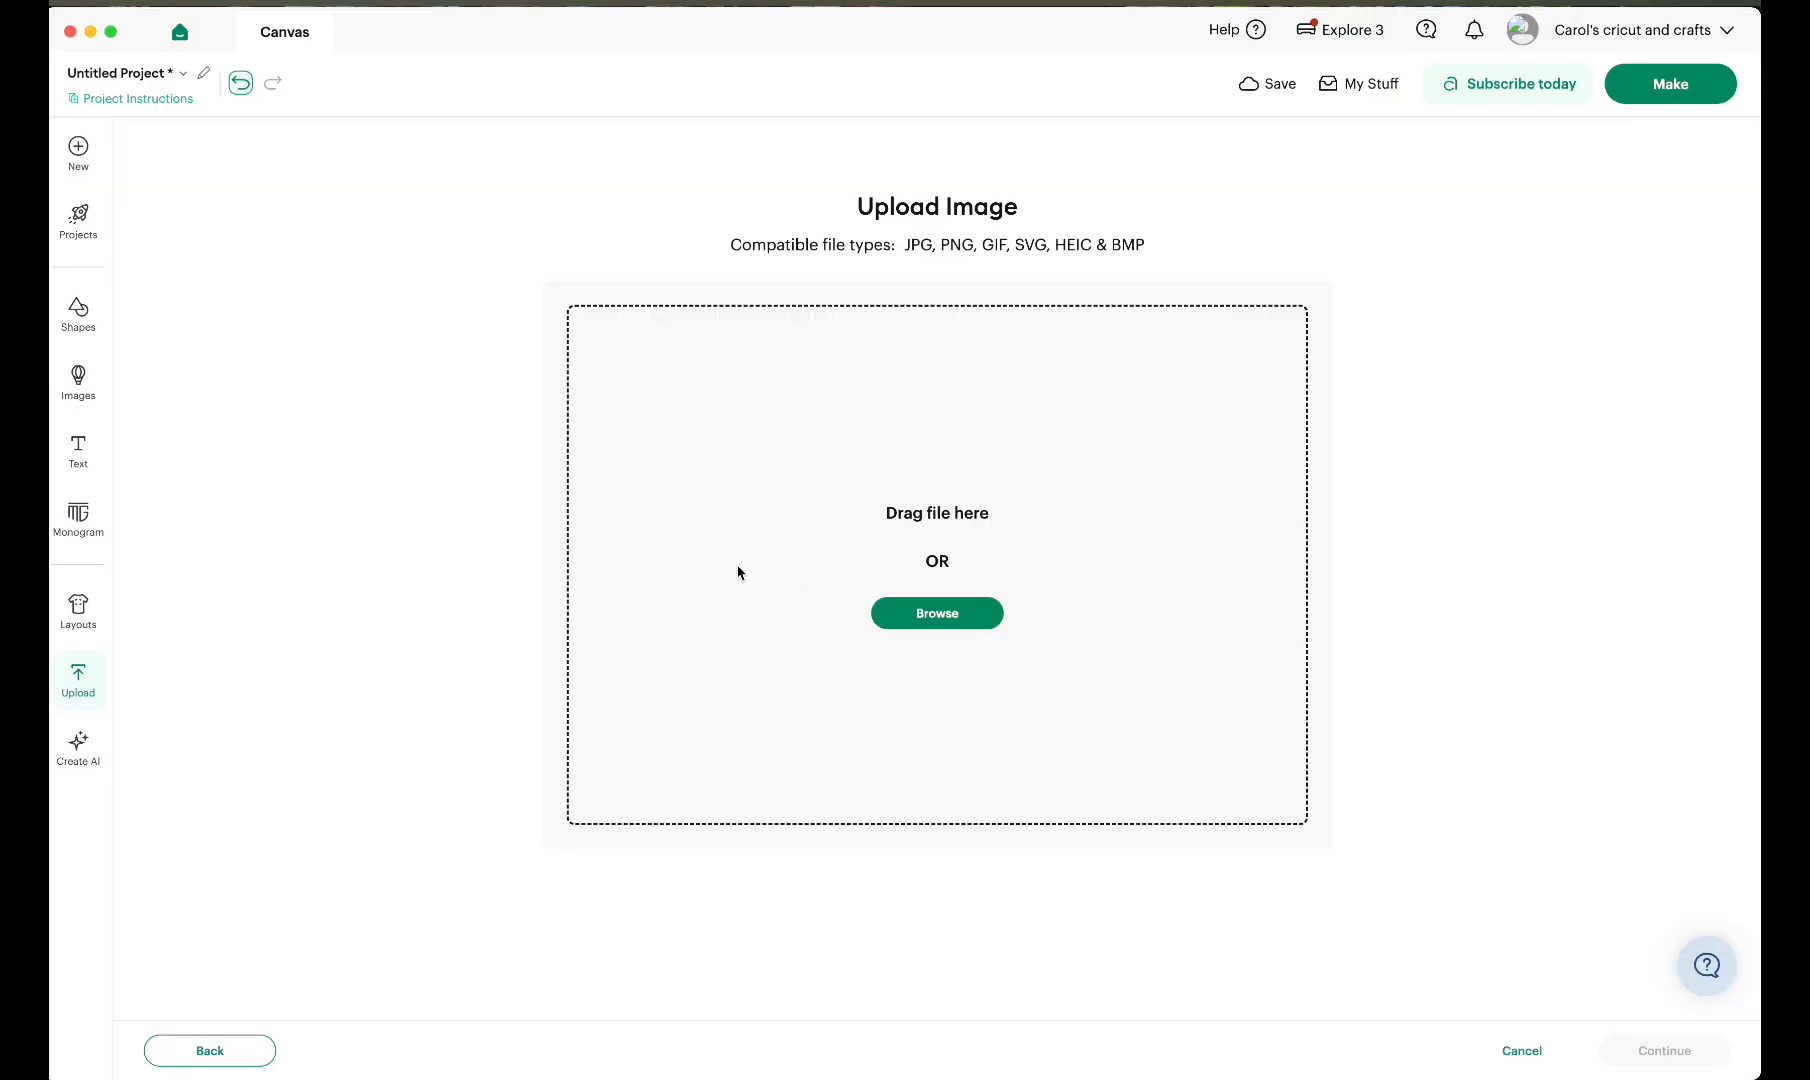
# - Choose the file 237992 PRAY.svg from Downloads for upload
pyautogui.click(924, 614)
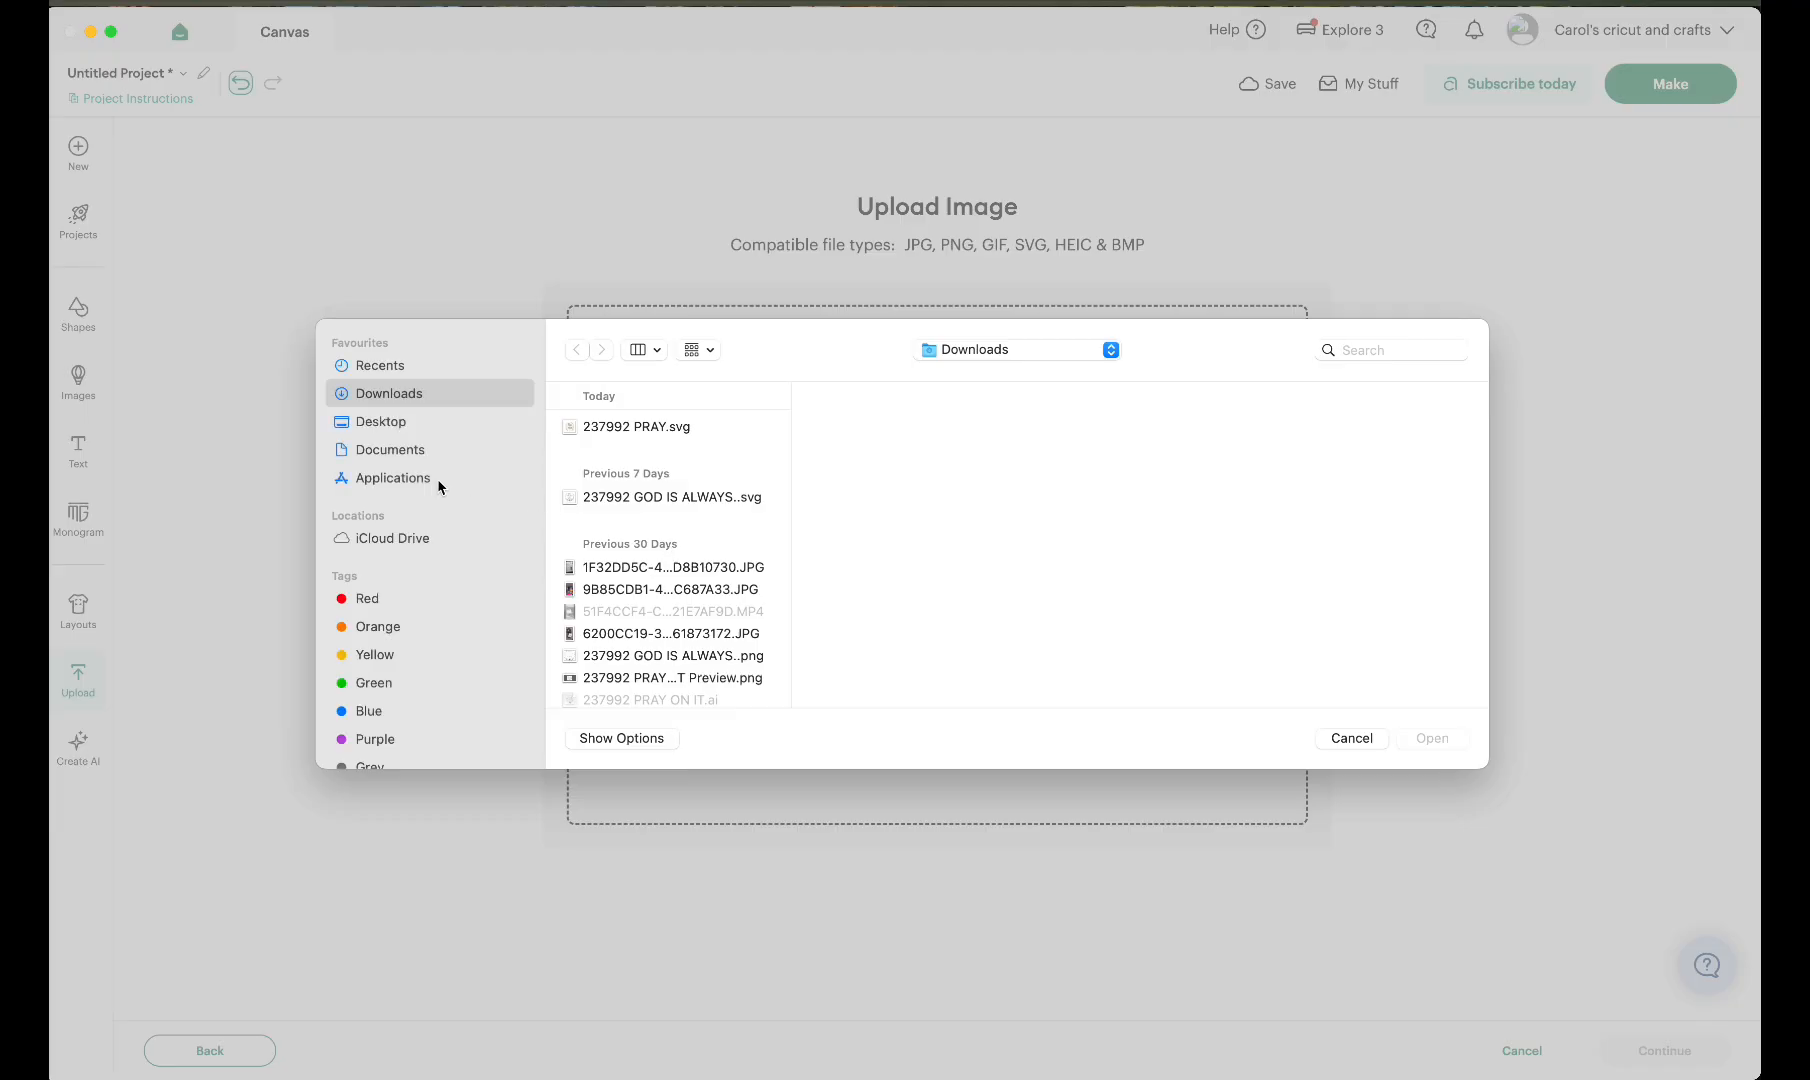
pyautogui.click(632, 427)
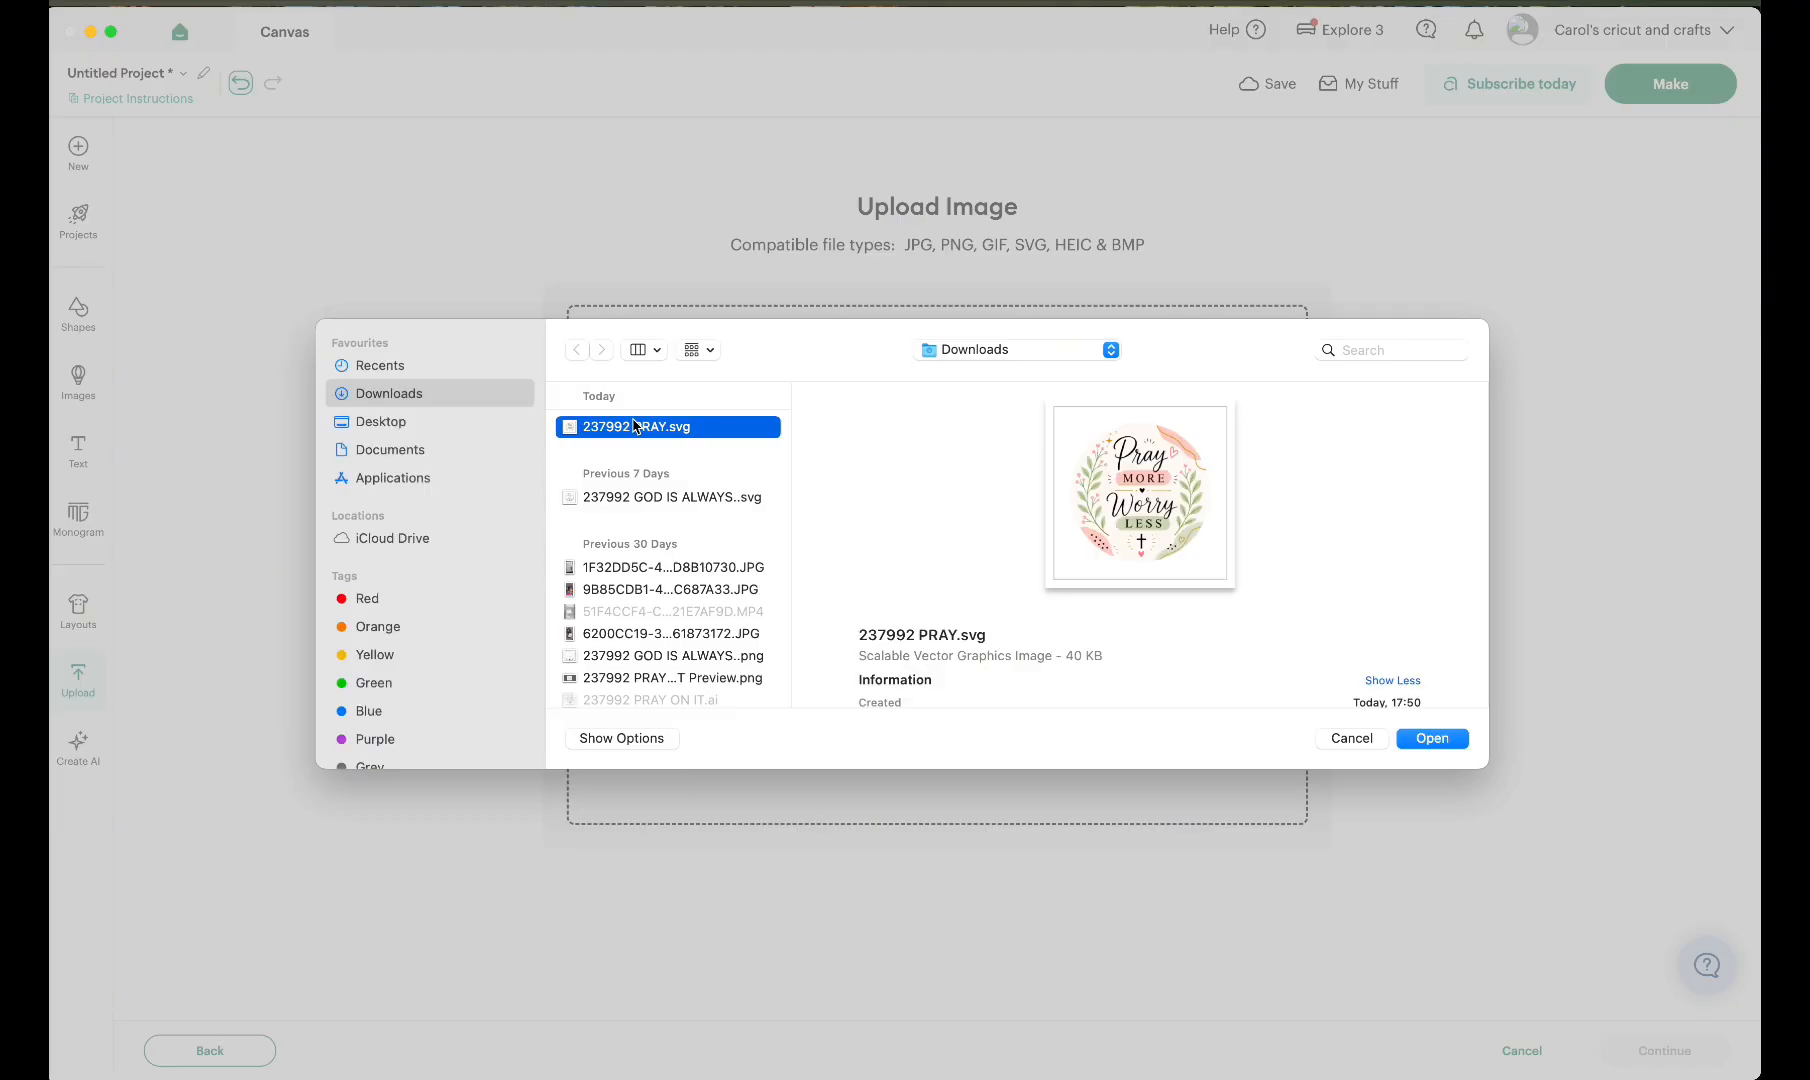
pyautogui.click(1403, 746)
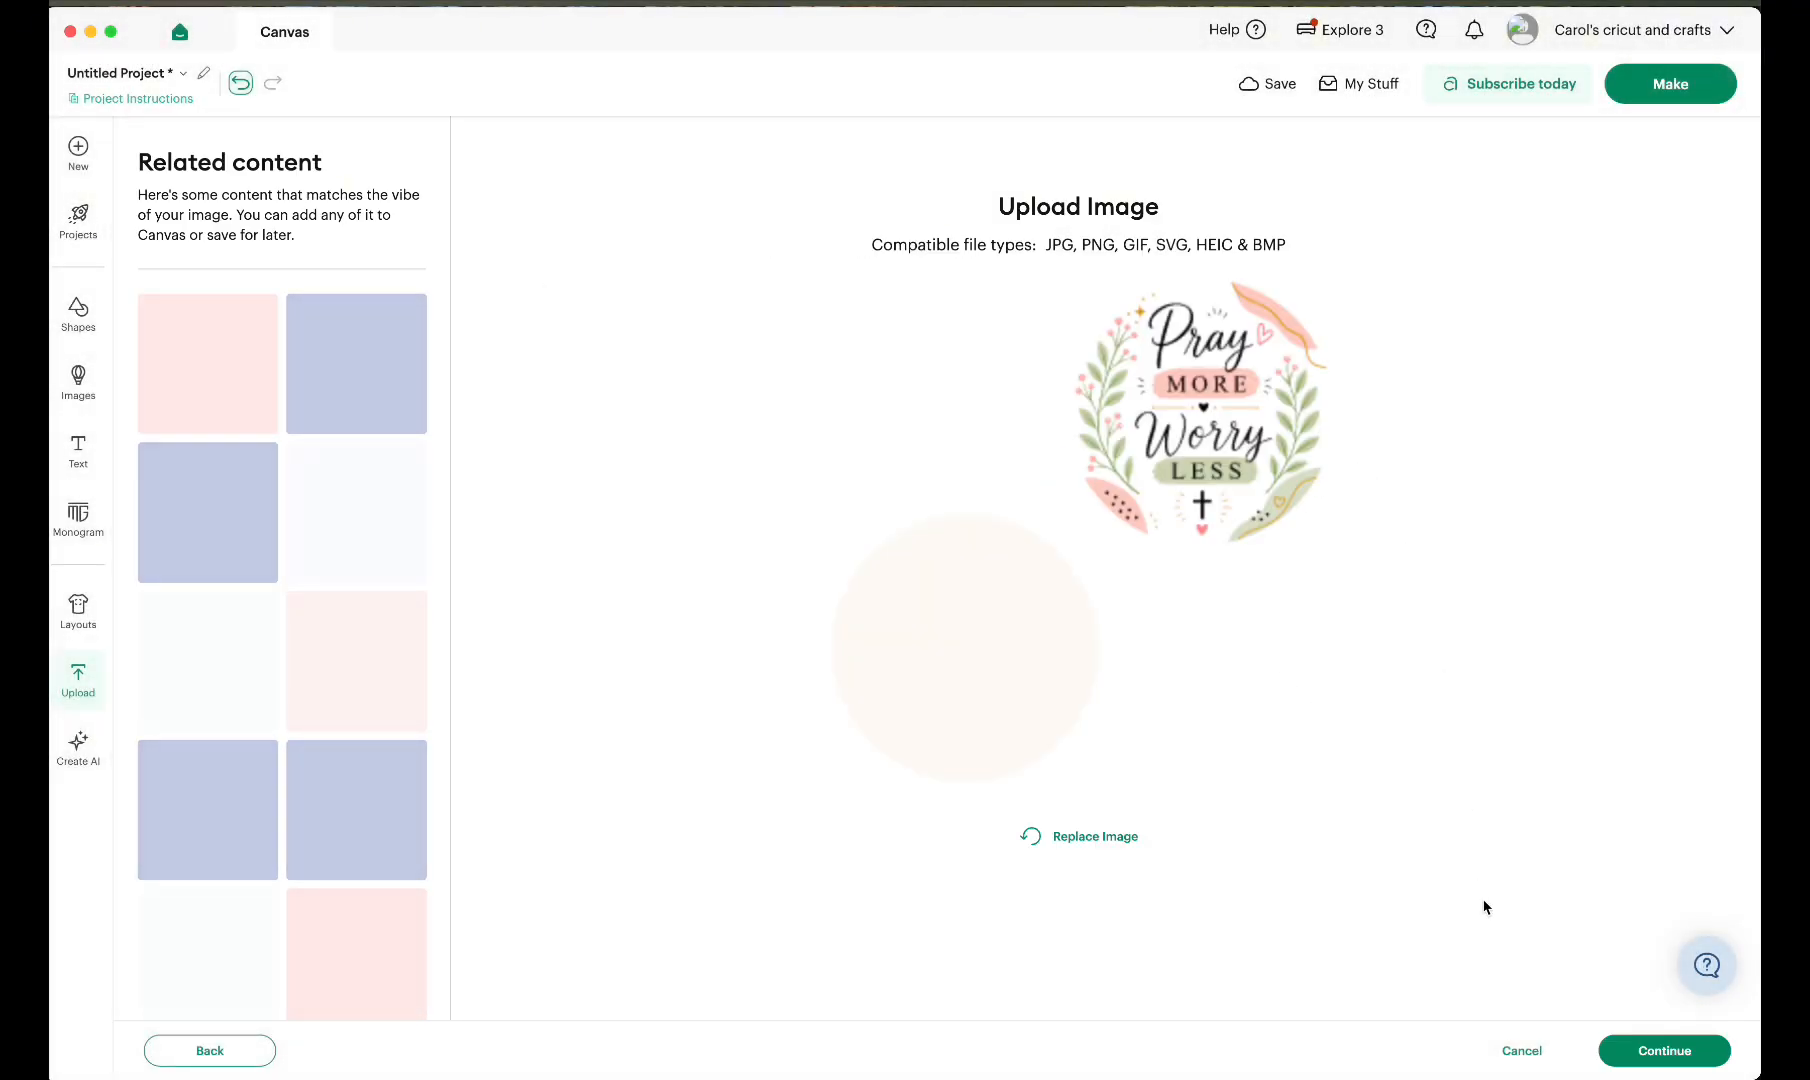
# - Bring the uploaded "Pray MORE Worry LESS" design onto the canvas and enlarge it beside its single-layer version
pyautogui.click(1645, 1051)
pyautogui.moveTo(427, 275); pyautogui.dragTo(887, 674)
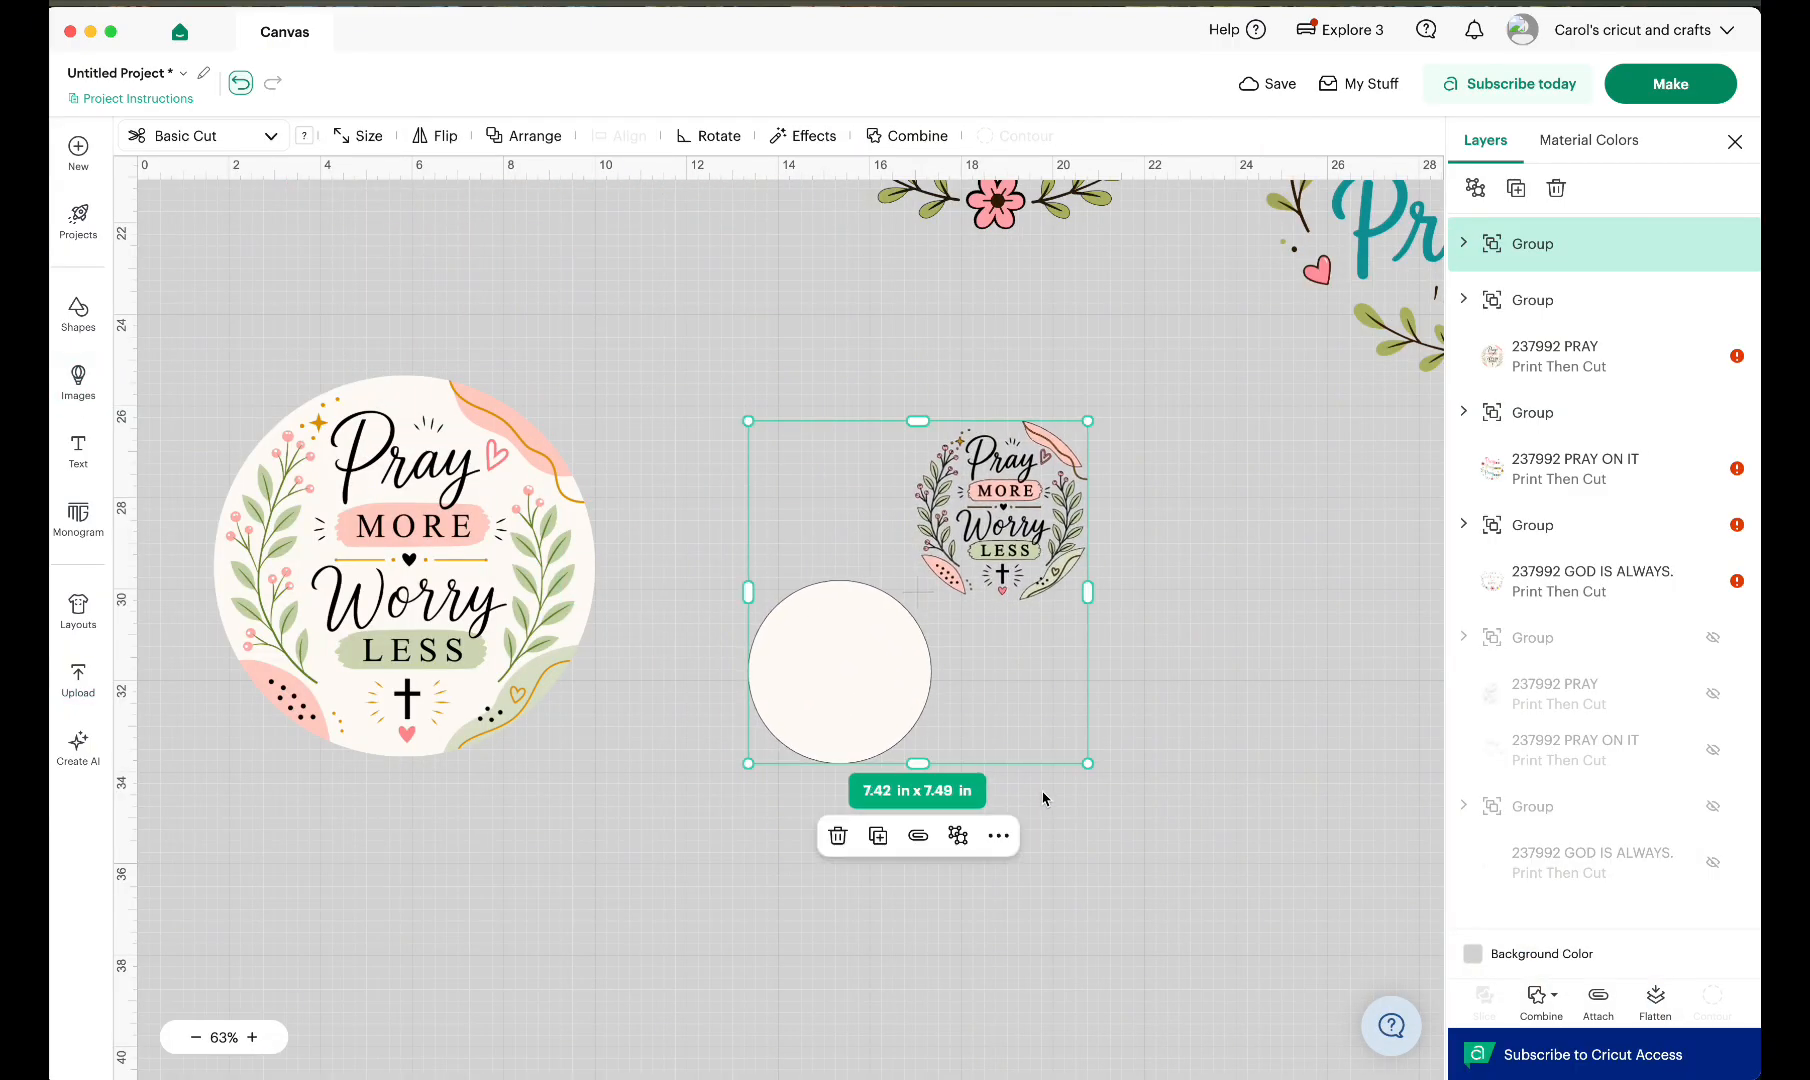
pyautogui.moveTo(1091, 767); pyautogui.dragTo(1440, 1075)
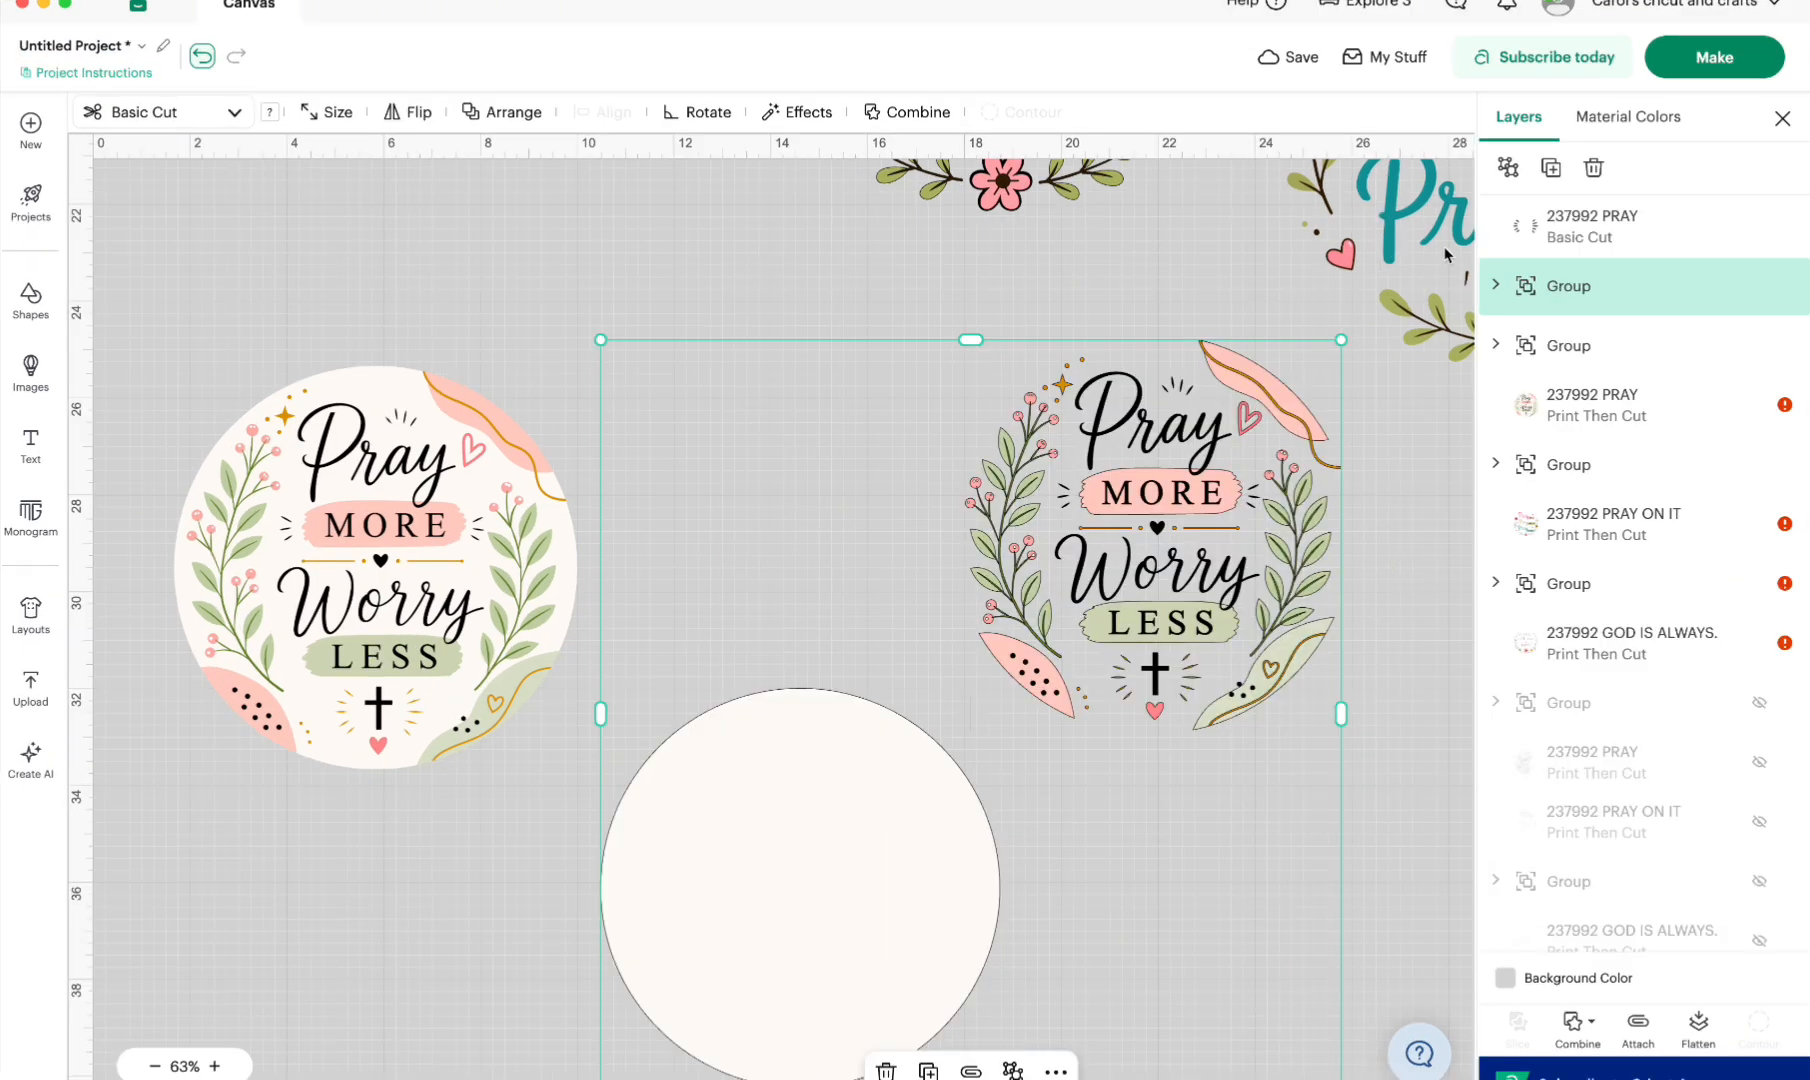
# - Ungroup the layered "Pray MORE Worry LESS" design and move its cream background circle clear of the other artwork
pyautogui.click(1510, 167)
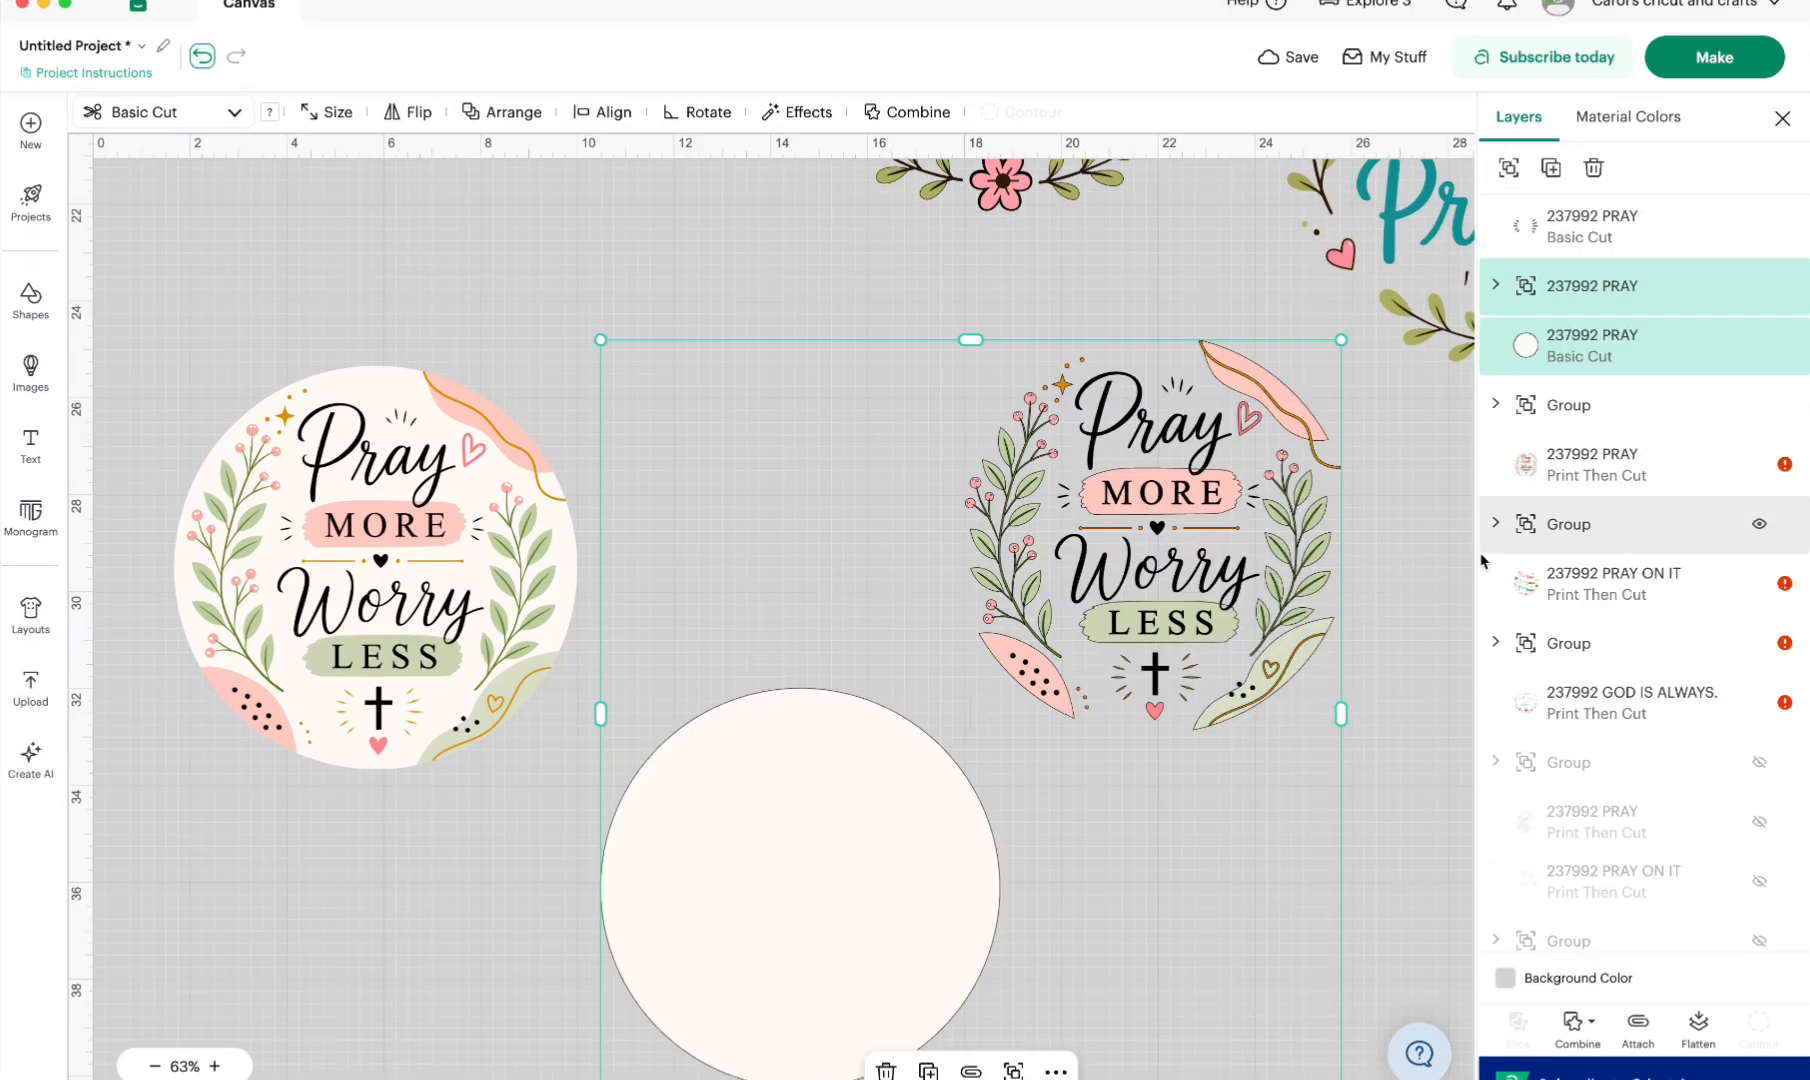
pyautogui.click(1547, 348)
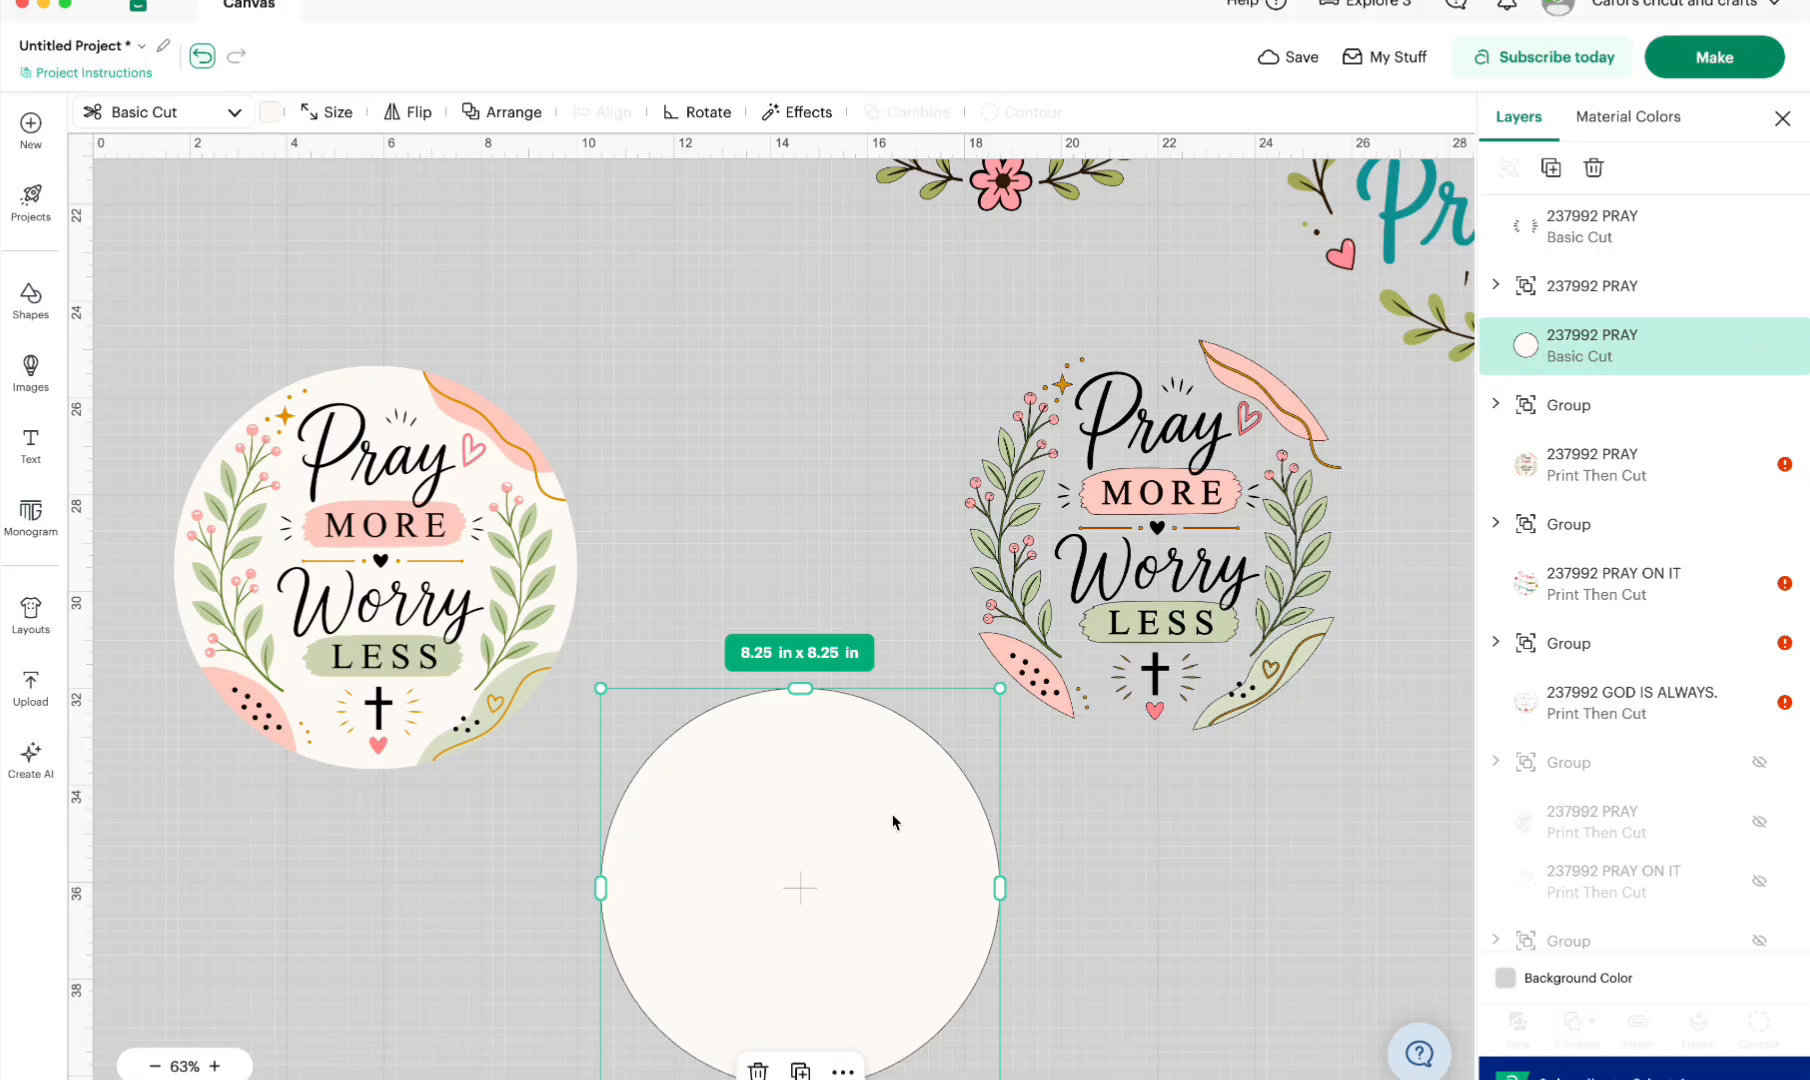
pyautogui.moveTo(878, 838); pyautogui.dragTo(689, 951)
pyautogui.moveTo(531, 683); pyautogui.dragTo(864, 661)
# - Try placing the cream circle behind the layered "Pray MORE Worry LESS" artwork, and undo the move
pyautogui.moveTo(768, 925); pyautogui.dragTo(1283, 478)
pyautogui.press('super+z')
pyautogui.press('super+z')
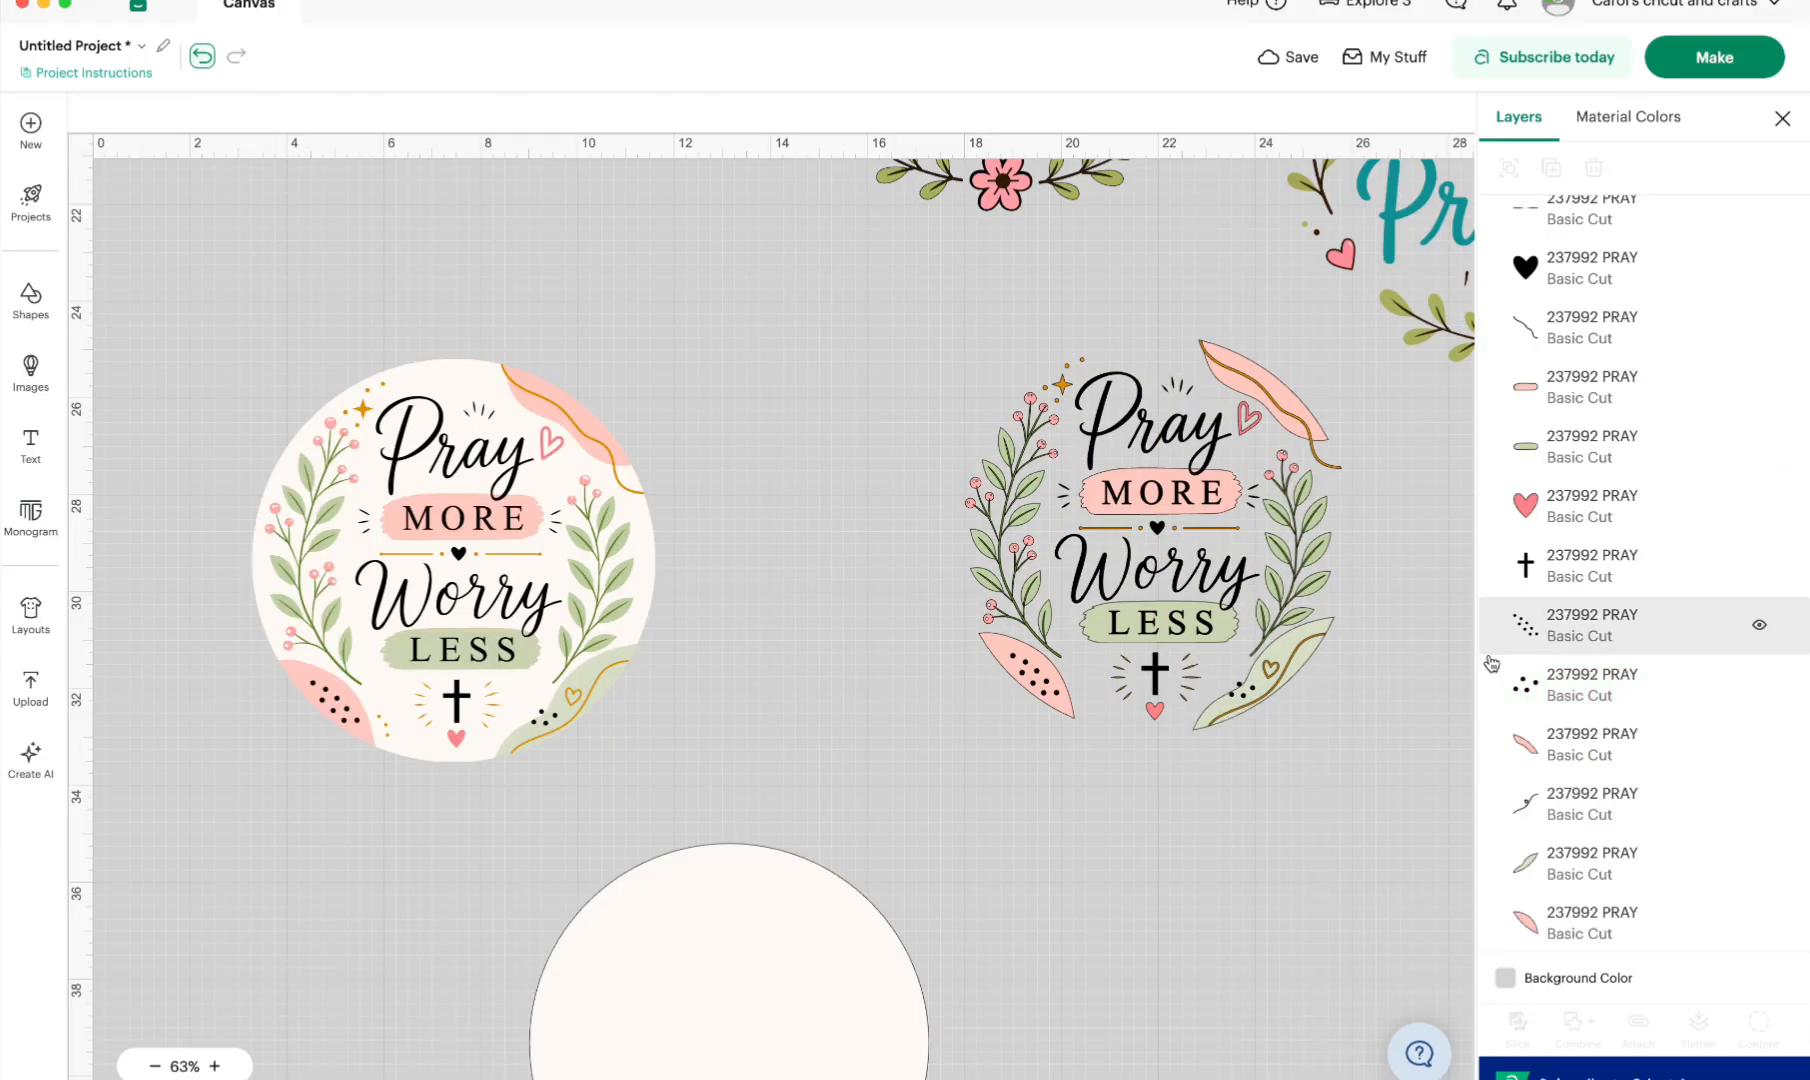
# - Recolor the layered design's upper-right leaf shape and the "MORE" label background light yellow
pyautogui.click(1275, 392)
pyautogui.click(269, 111)
pyautogui.click(424, 349)
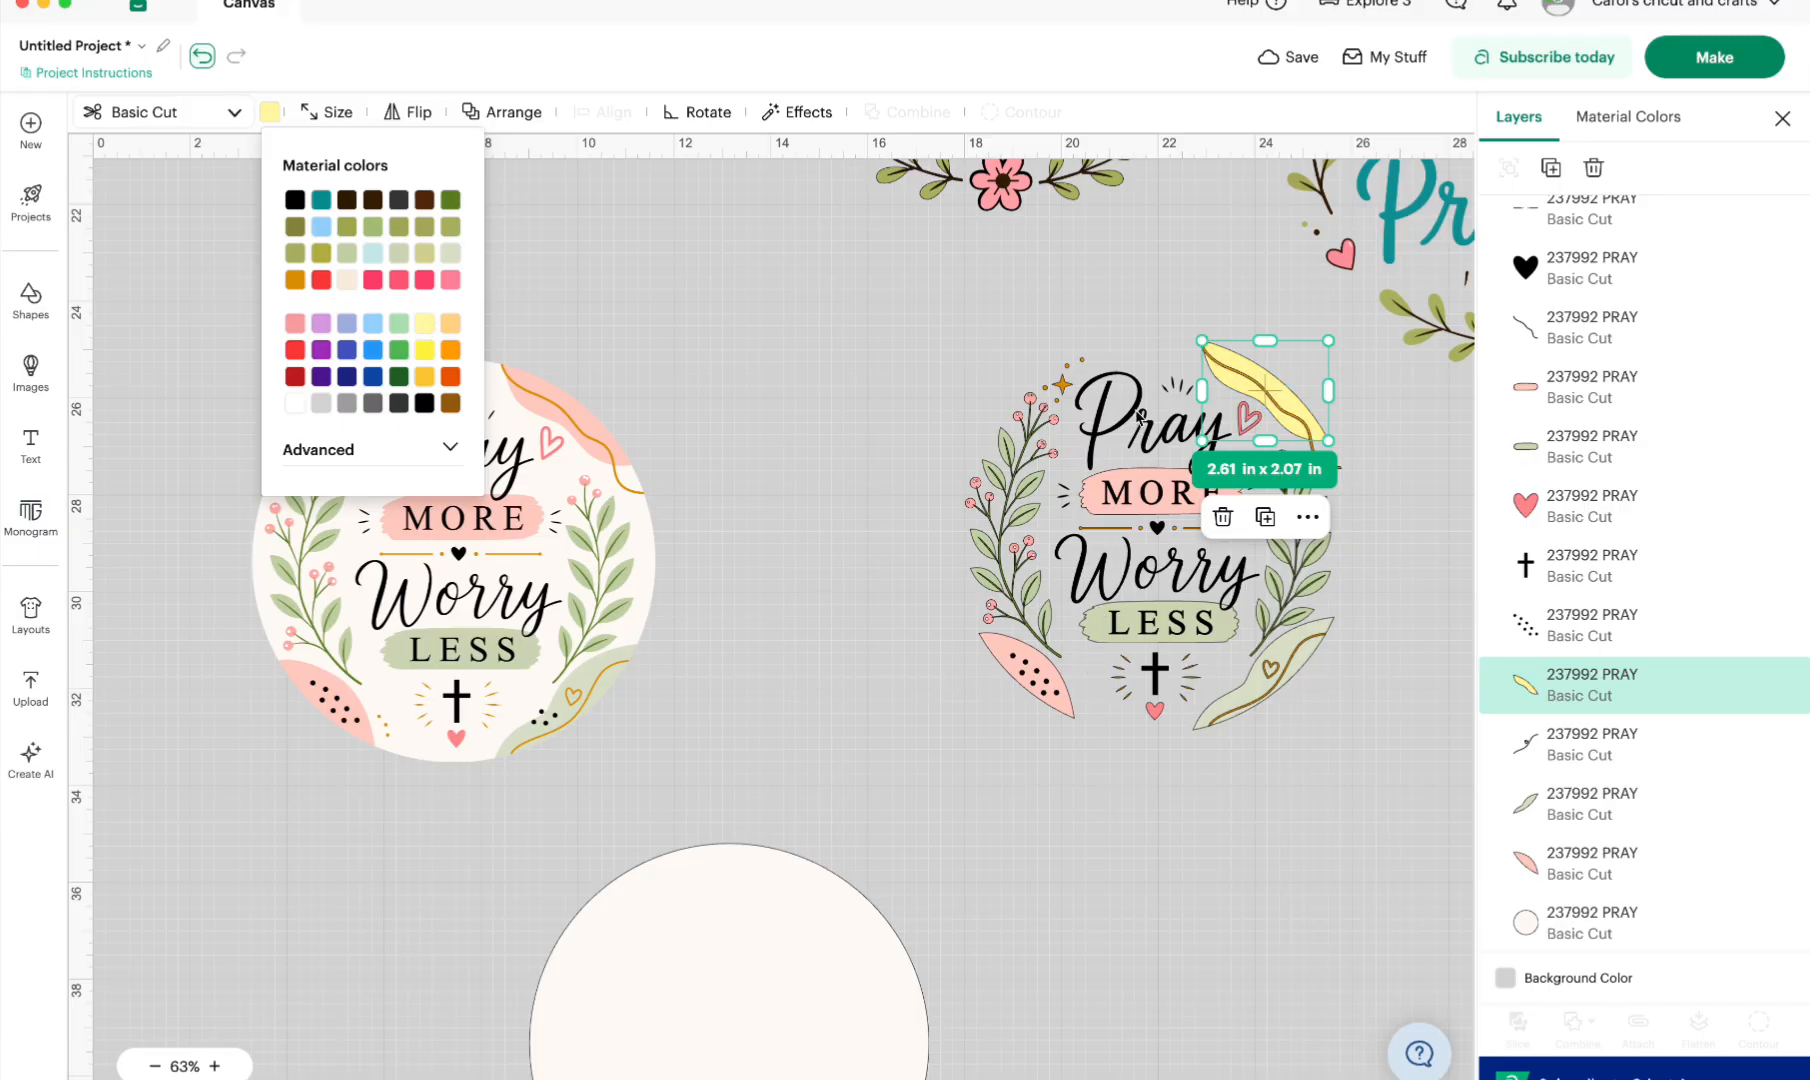
pyautogui.click(1137, 484)
pyautogui.click(269, 111)
pyautogui.click(426, 345)
pyautogui.click(800, 433)
# - Delete the tiny extra detail layers on the berries of the layered design's branches
pyautogui.click(1033, 490)
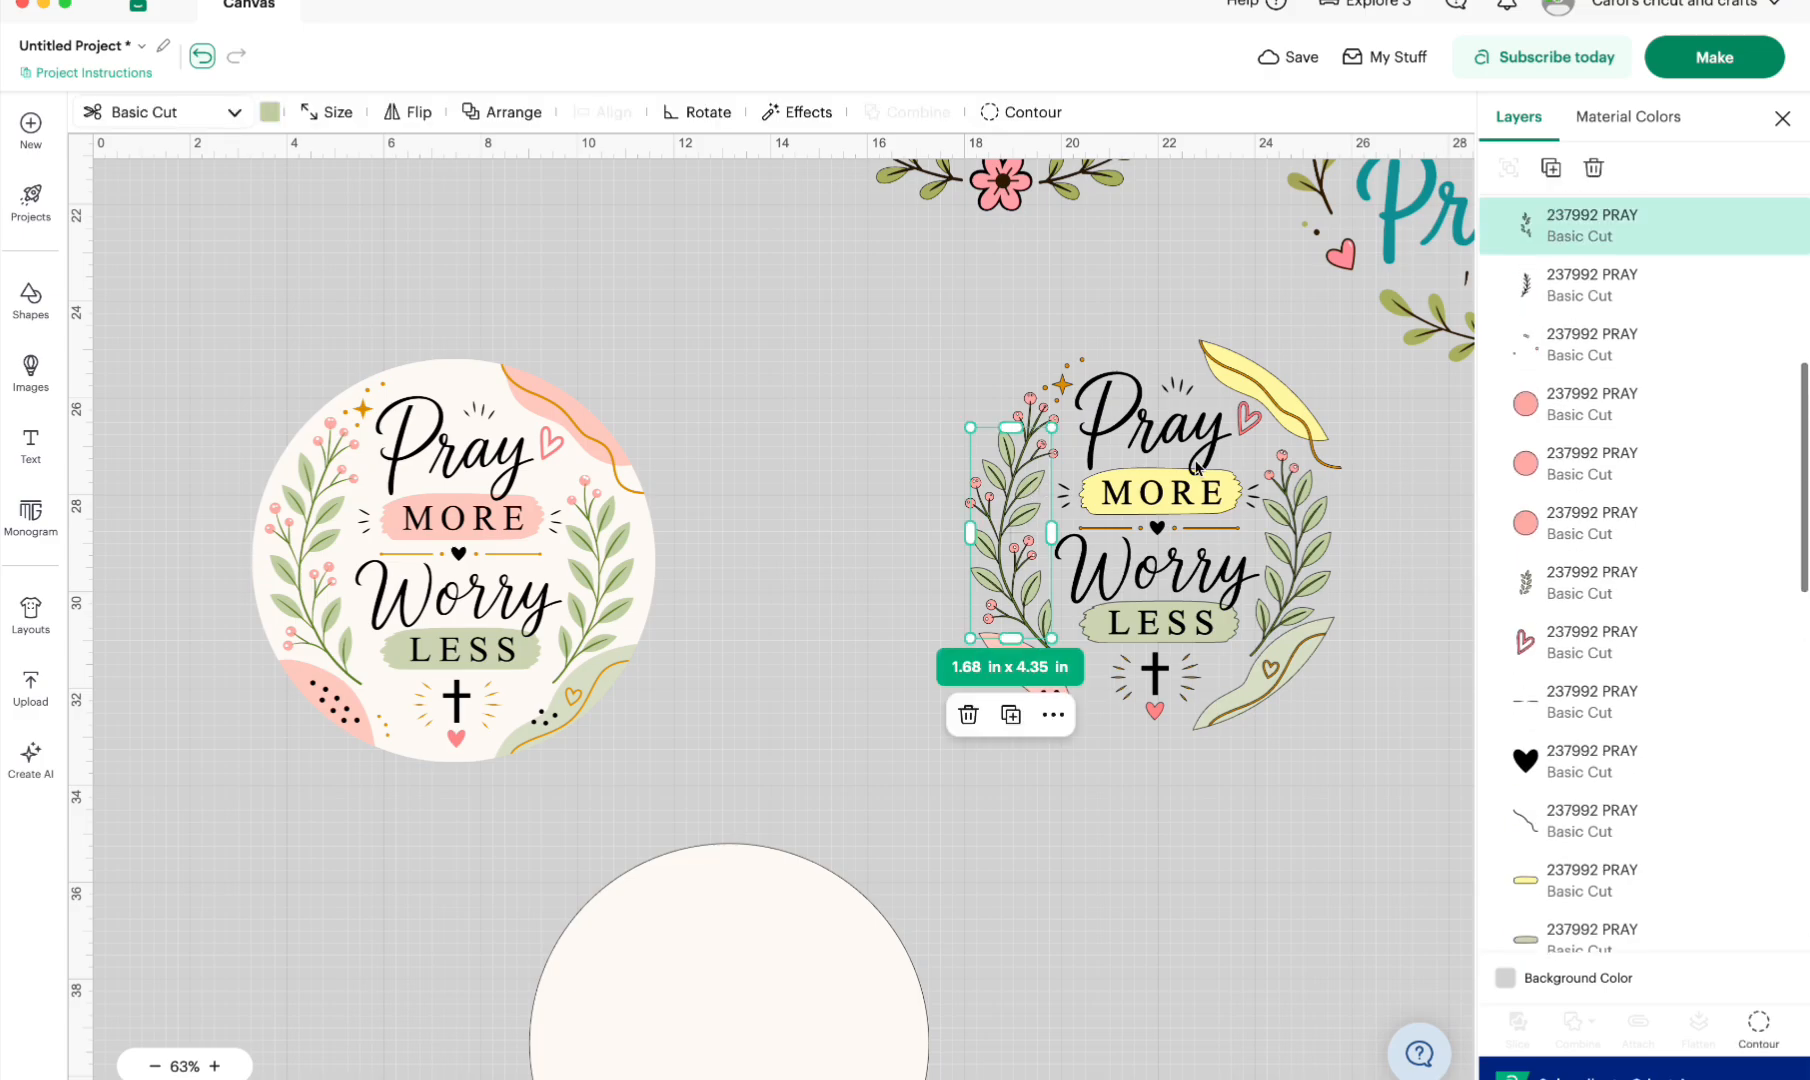
pyautogui.click(1570, 404)
pyautogui.click(1572, 346)
pyautogui.click(1594, 168)
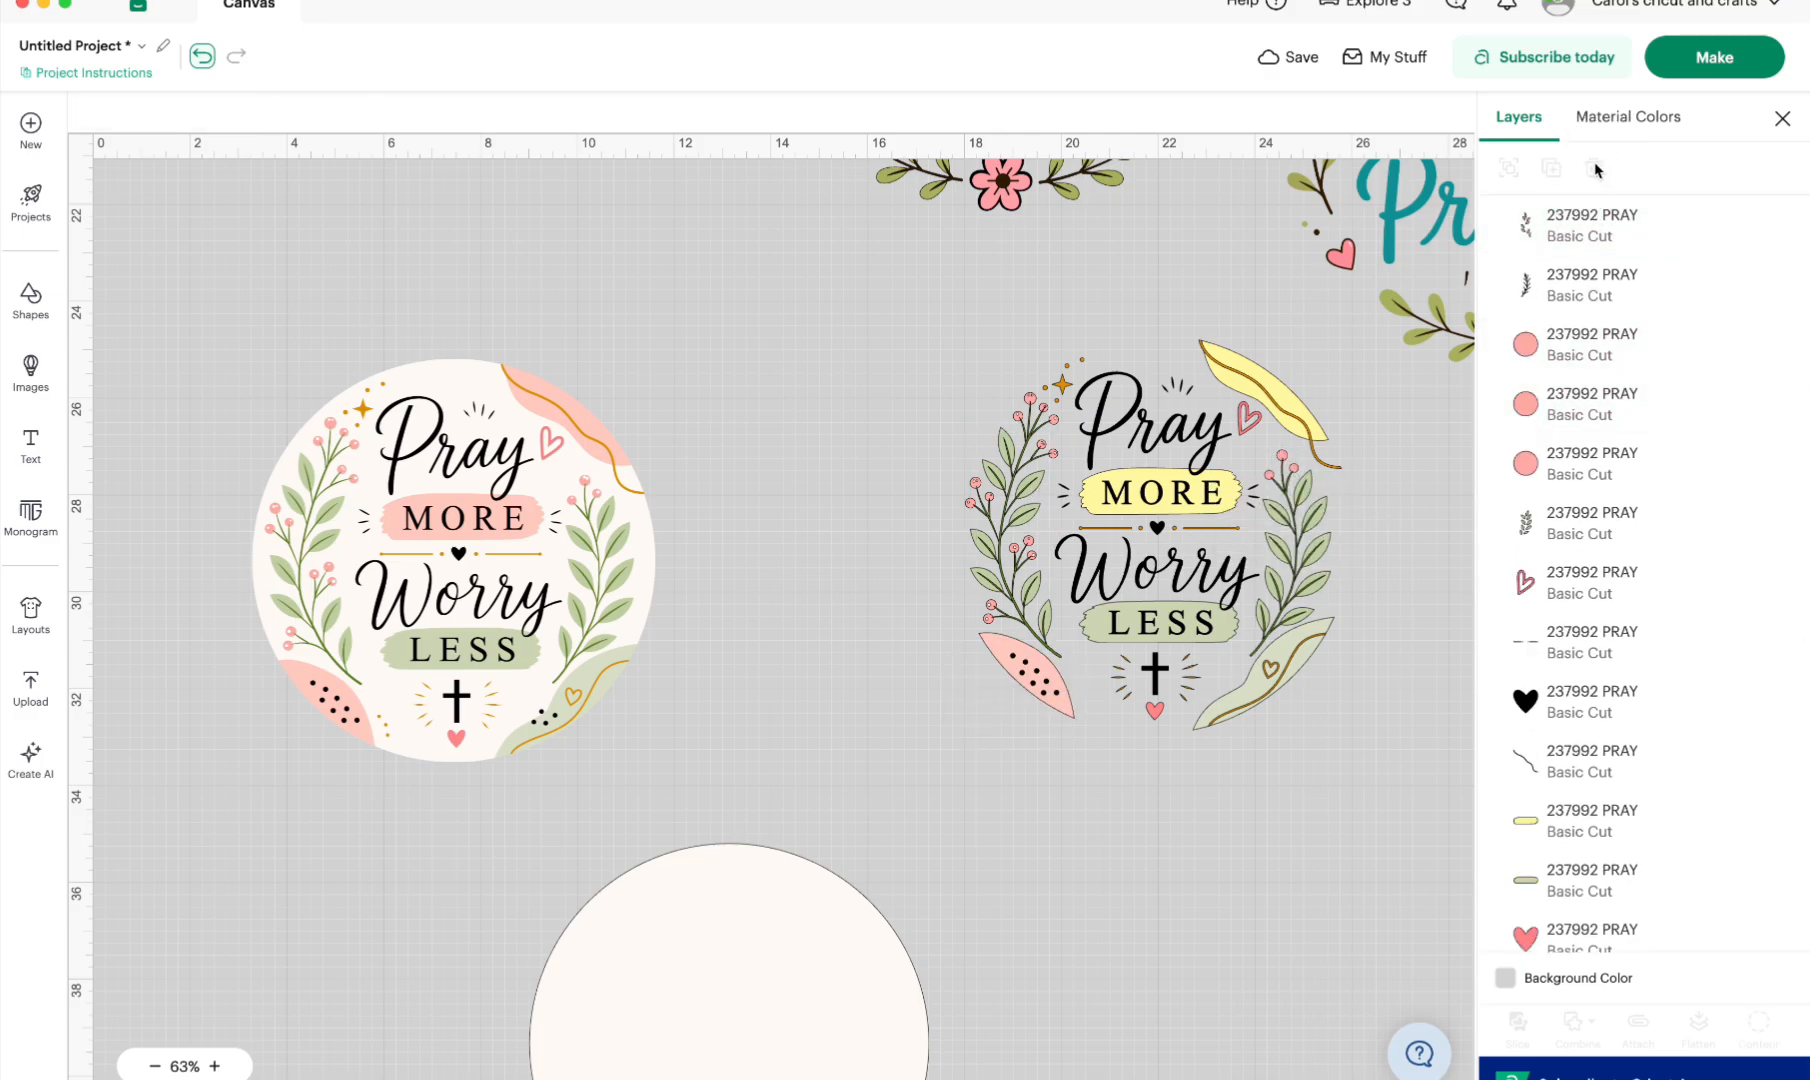
pyautogui.click(1031, 407)
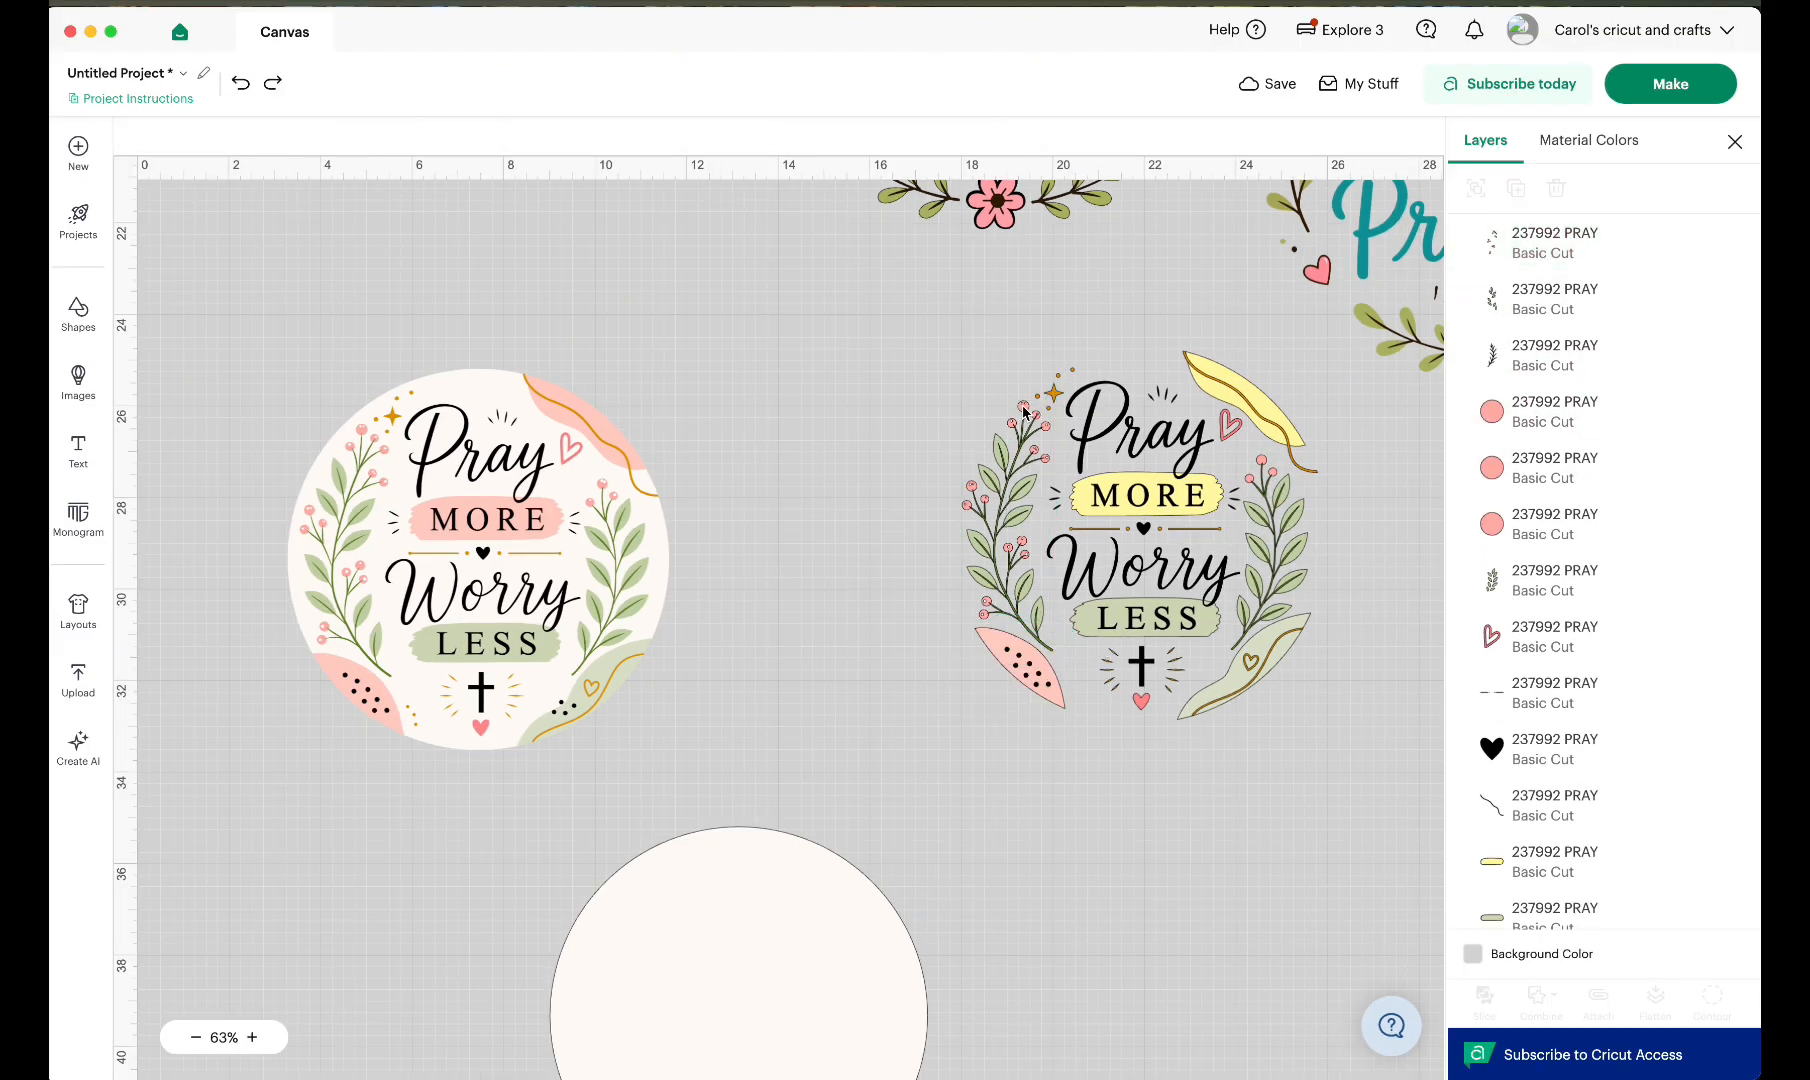
pyautogui.click(1024, 410)
pyautogui.click(1556, 188)
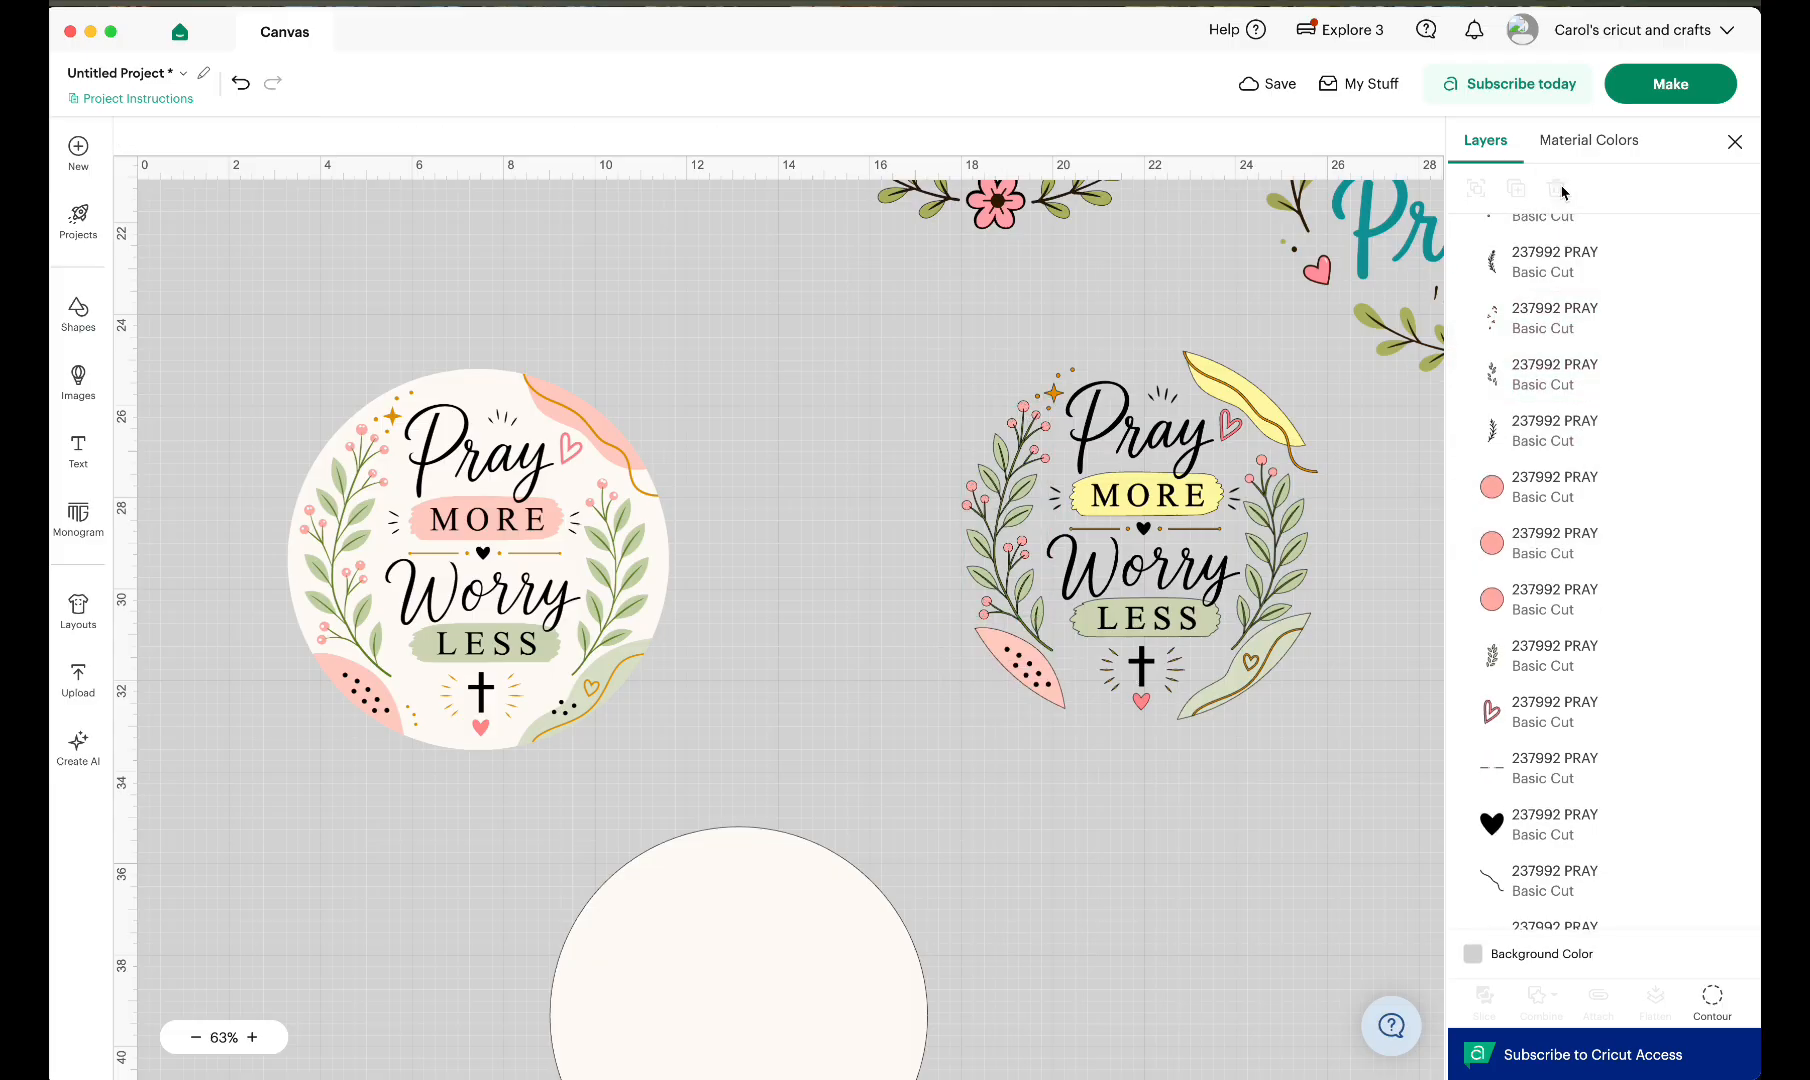
# - Recolor the layered design's two lower leaf shapes light yellow and its separate background circle light orange
pyautogui.moveTo(781, 943); pyautogui.dragTo(851, 774)
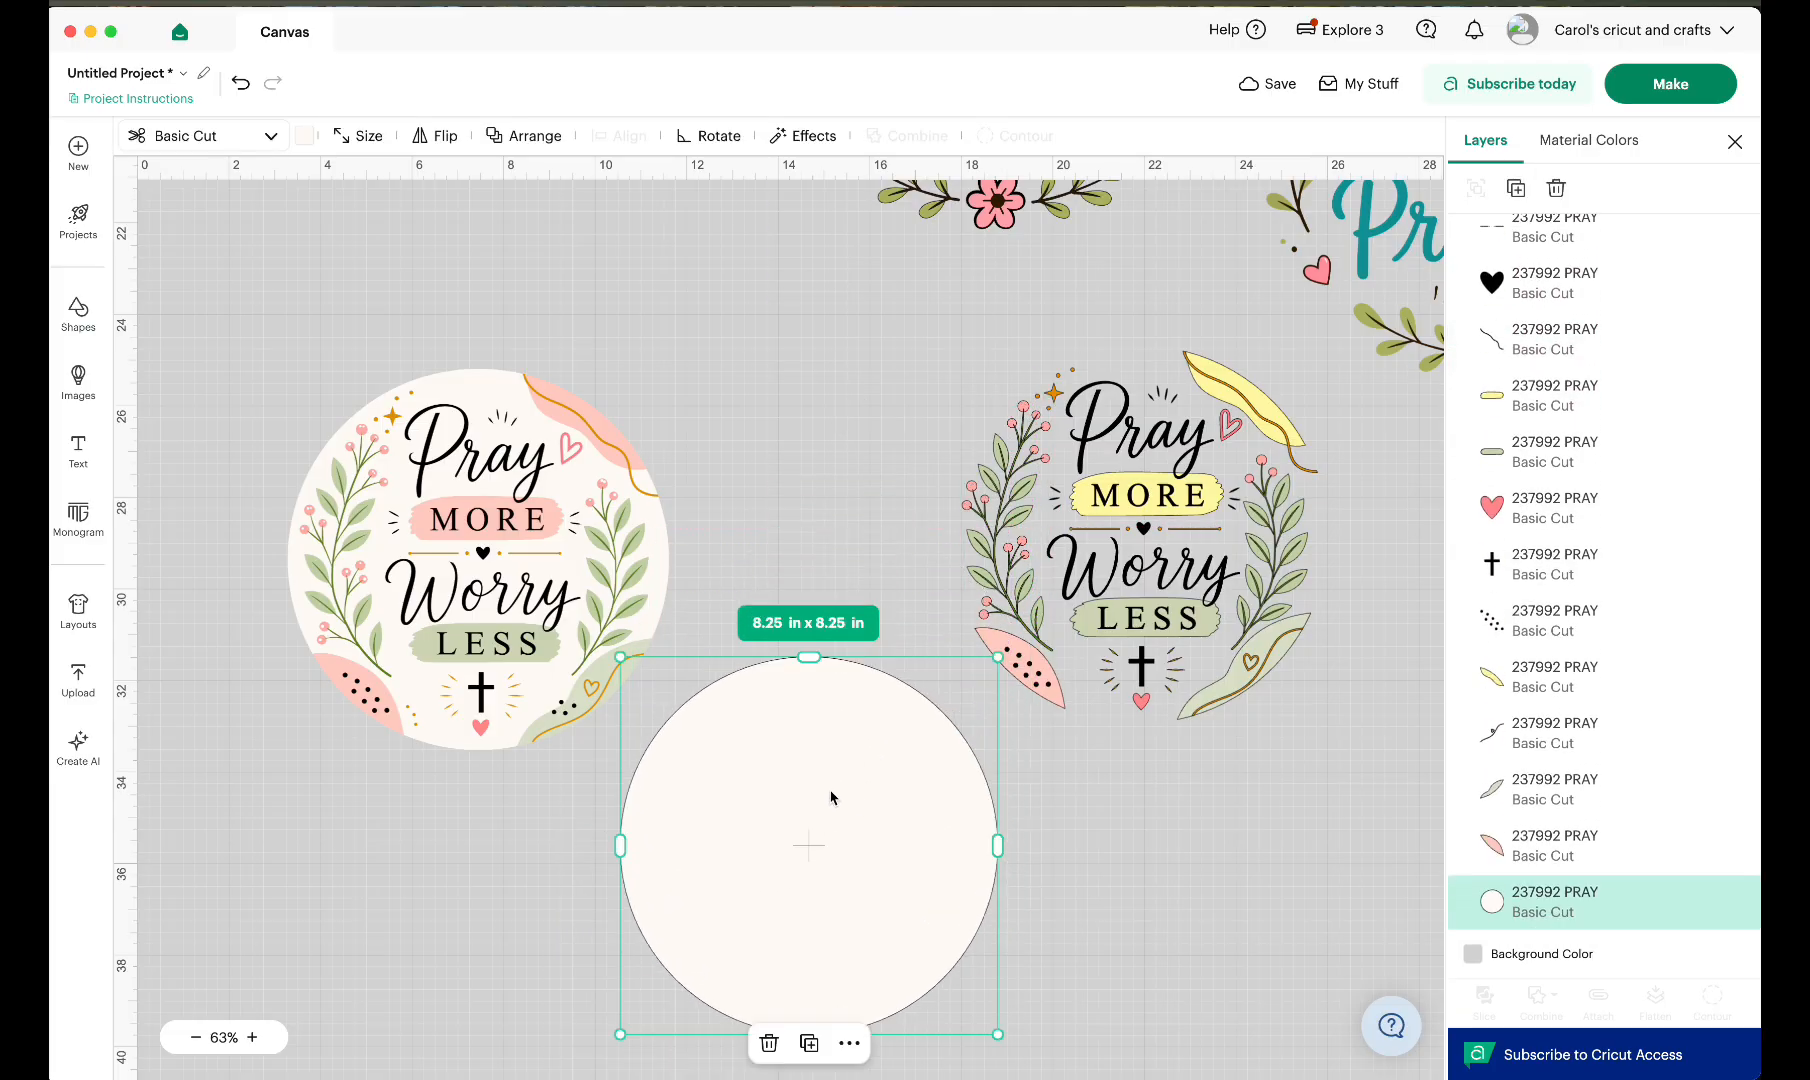
pyautogui.click(1274, 643)
pyautogui.click(304, 136)
pyautogui.click(475, 295)
pyautogui.click(476, 338)
pyautogui.click(450, 335)
pyautogui.click(784, 392)
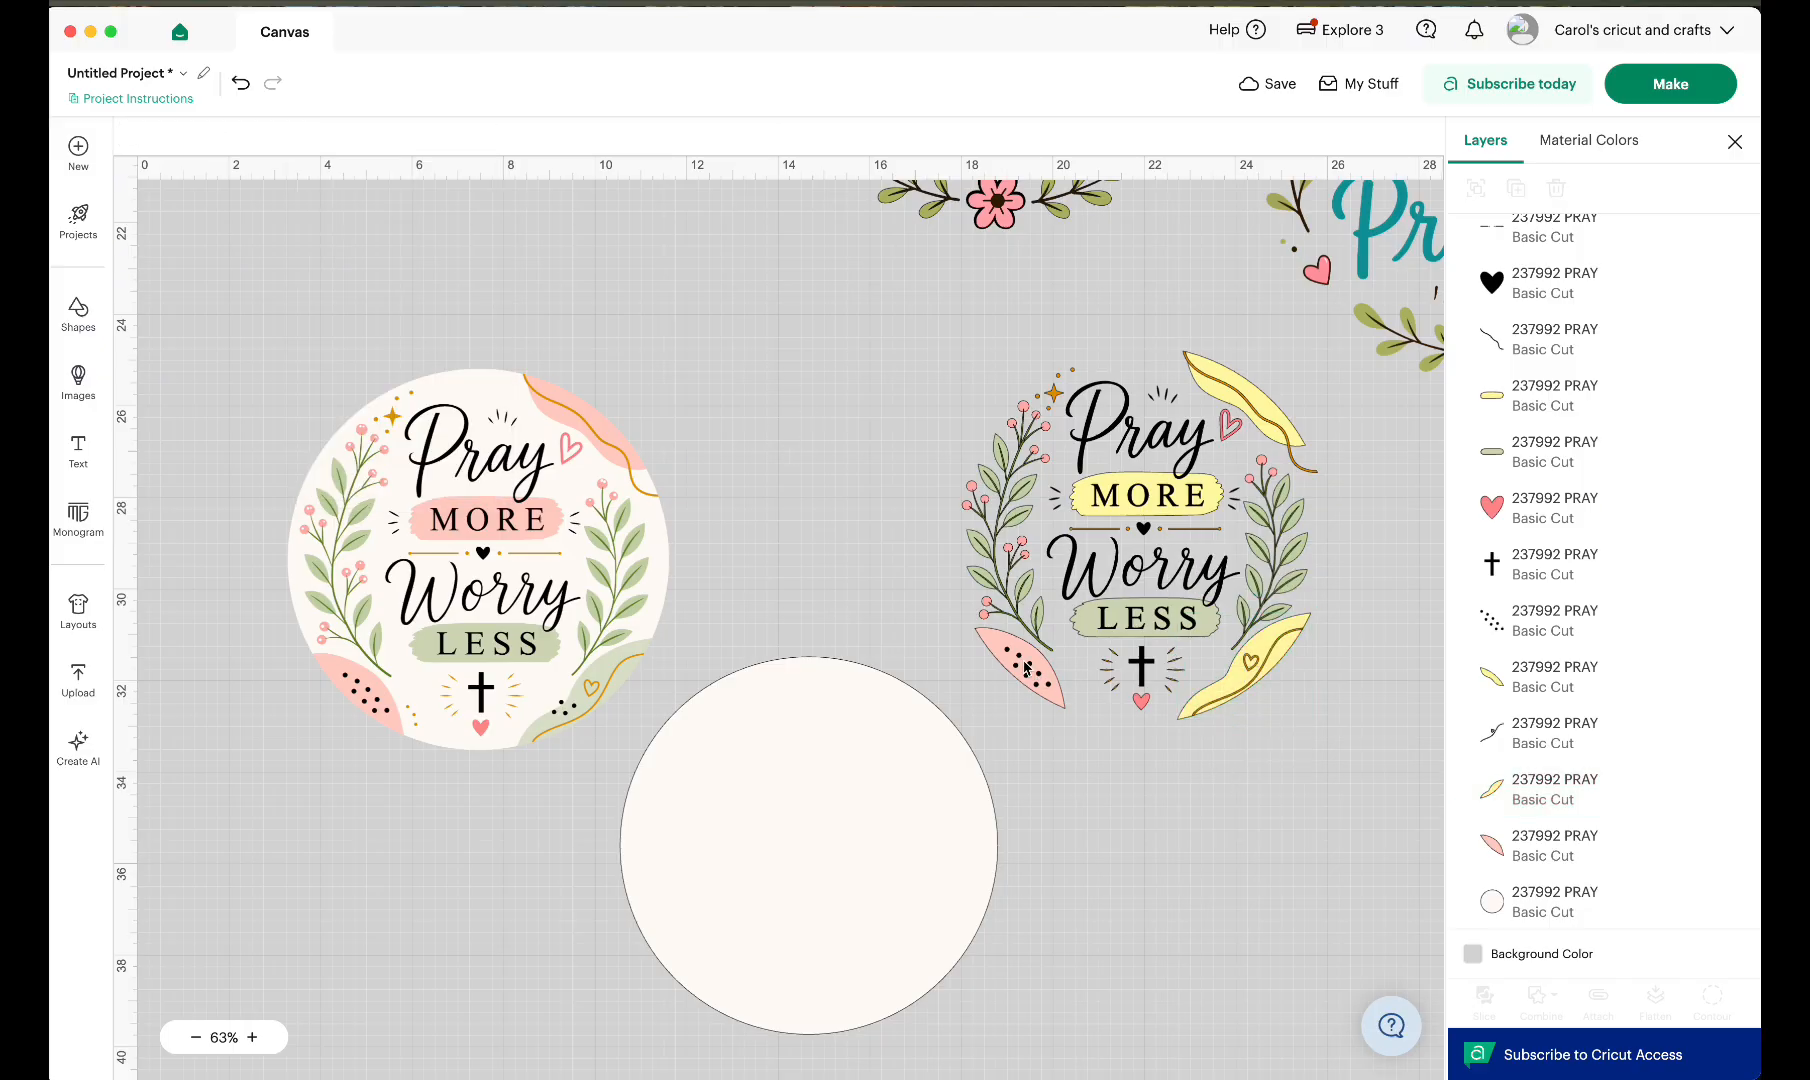
pyautogui.click(1006, 652)
pyautogui.click(305, 139)
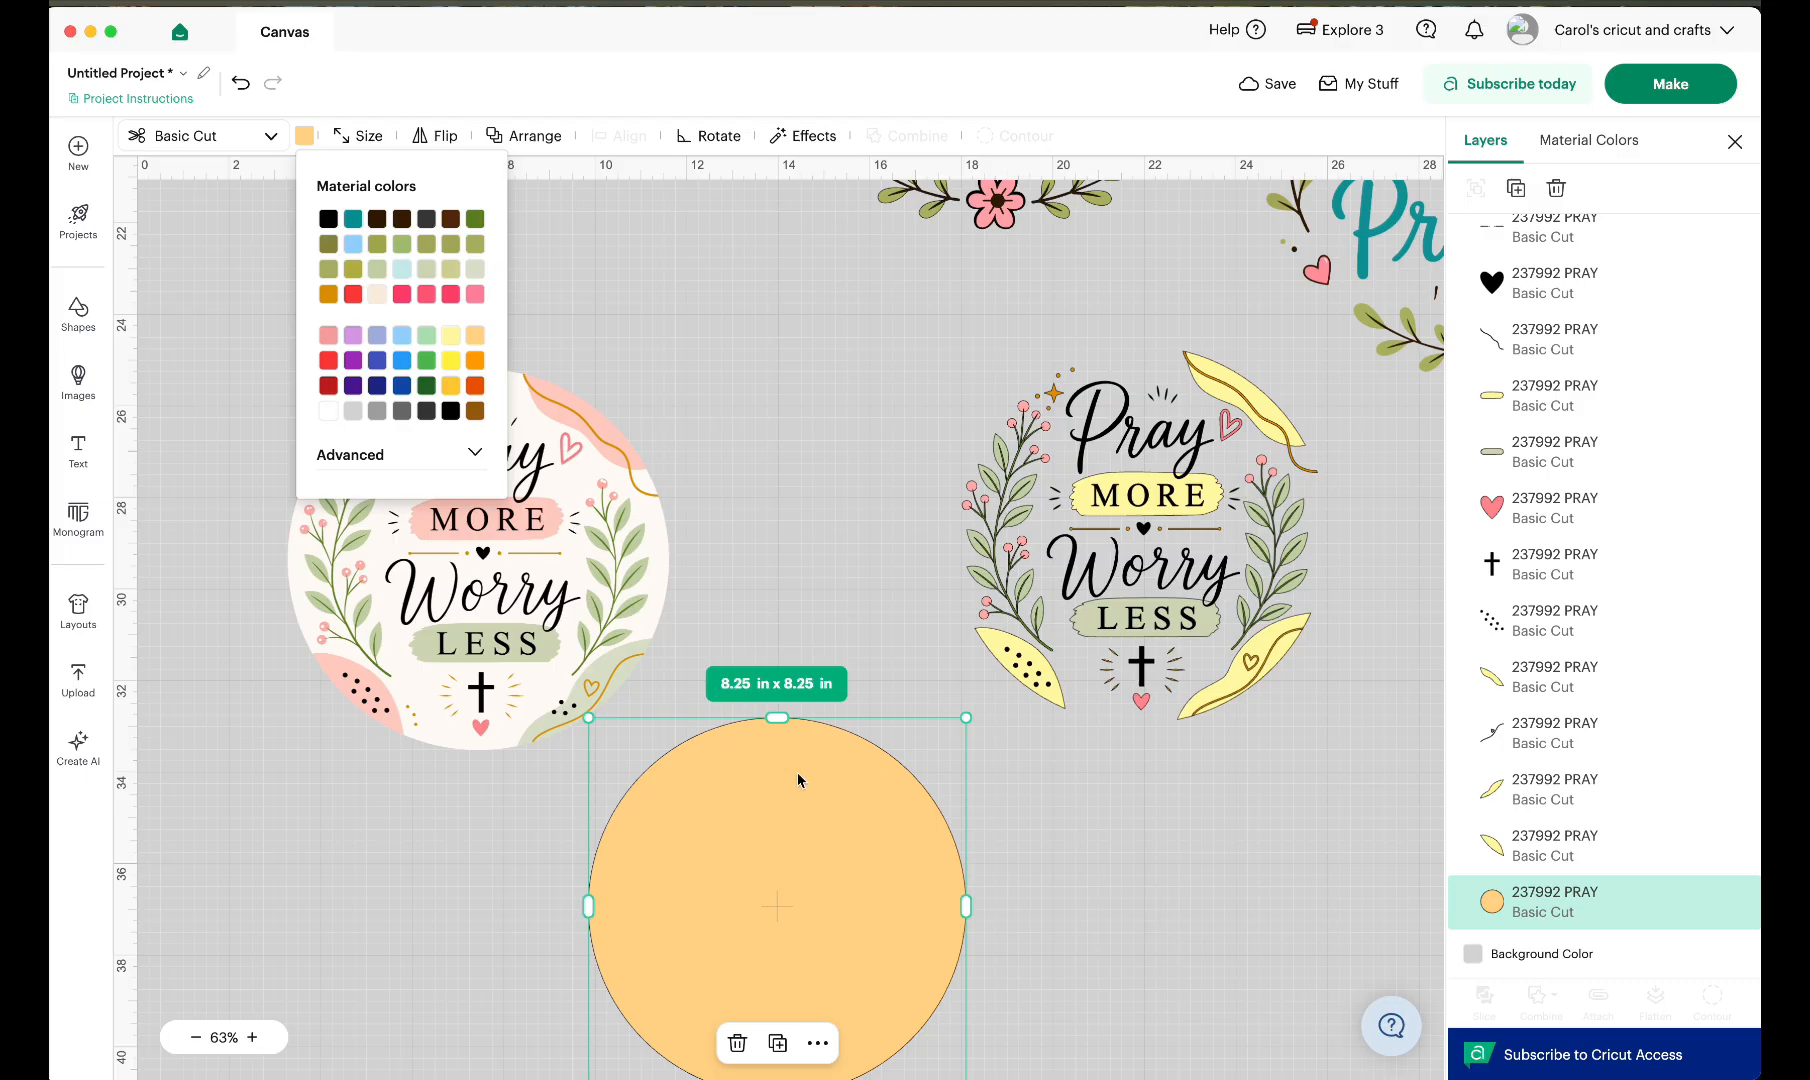
# - Center the orange circle behind the layered "Pray MORE Worry LESS" artwork
pyautogui.moveTo(798, 779); pyautogui.dragTo(1162, 405)
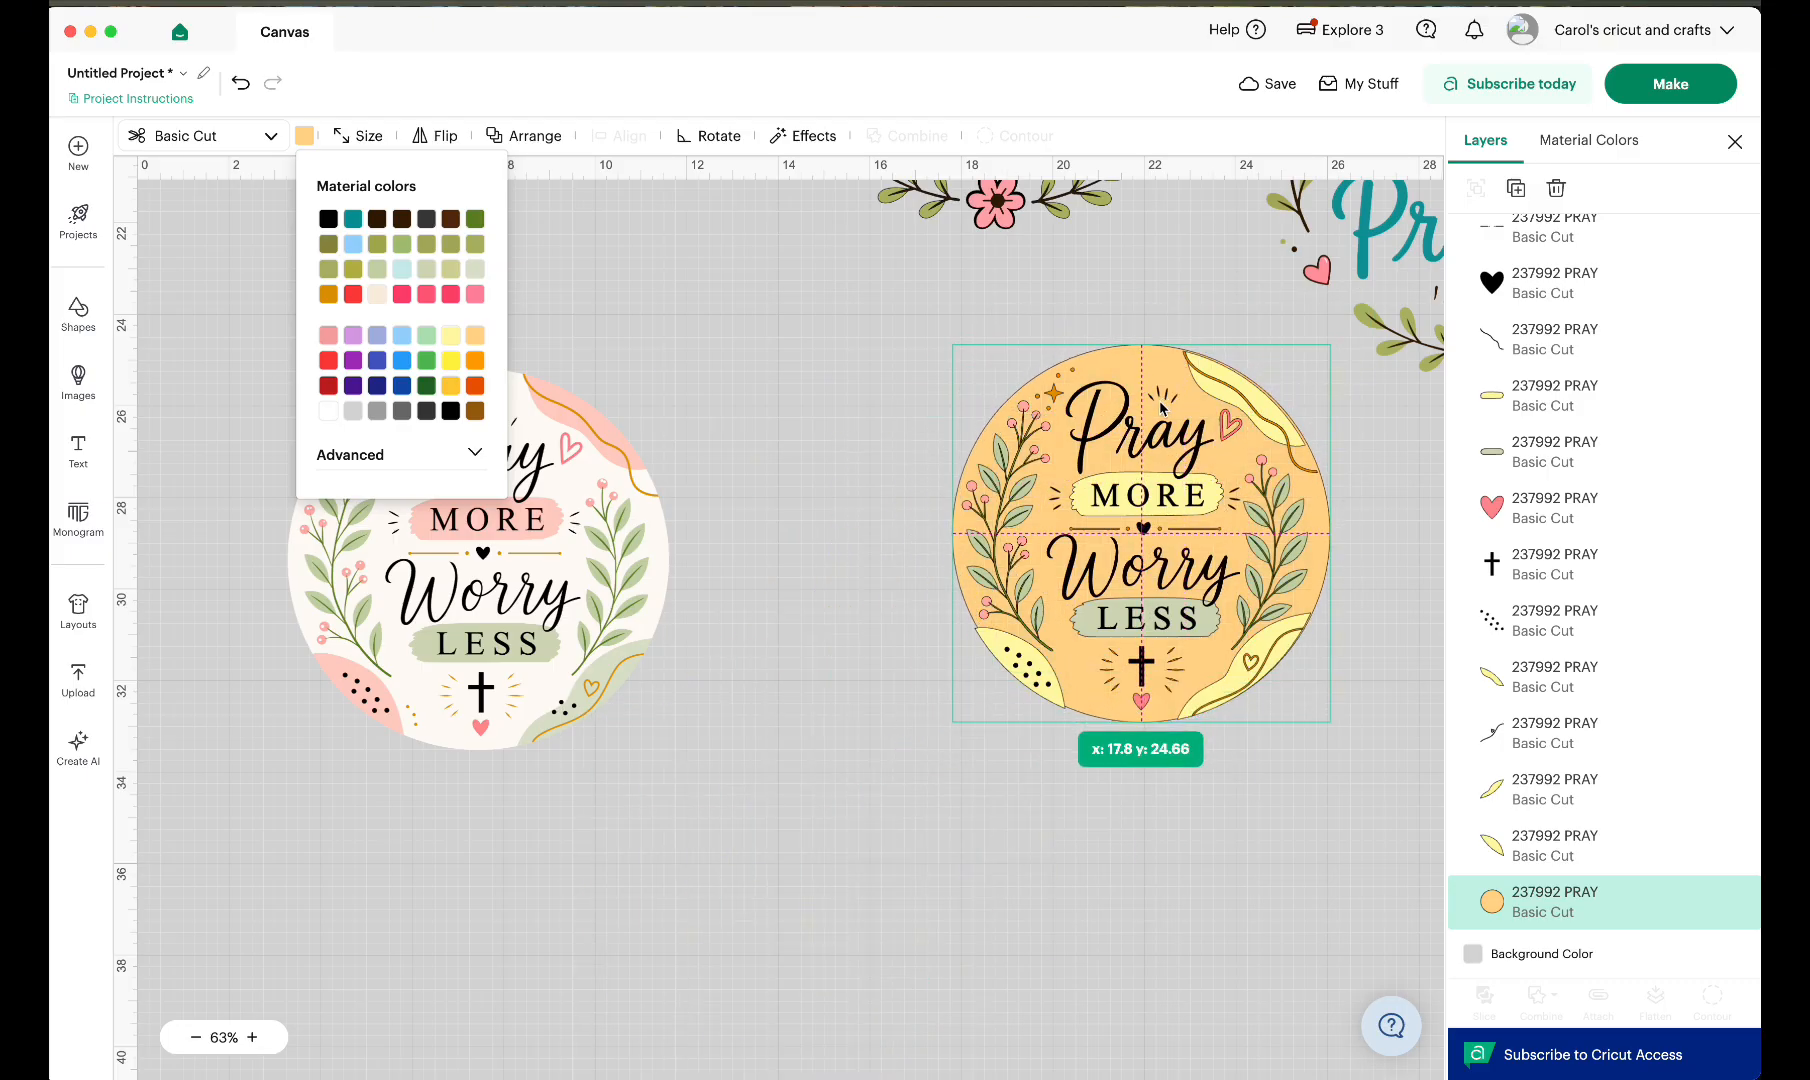
pyautogui.click(776, 748)
pyautogui.scroll(-5, 952, 790)
pyautogui.scroll(6, 1040, 585)
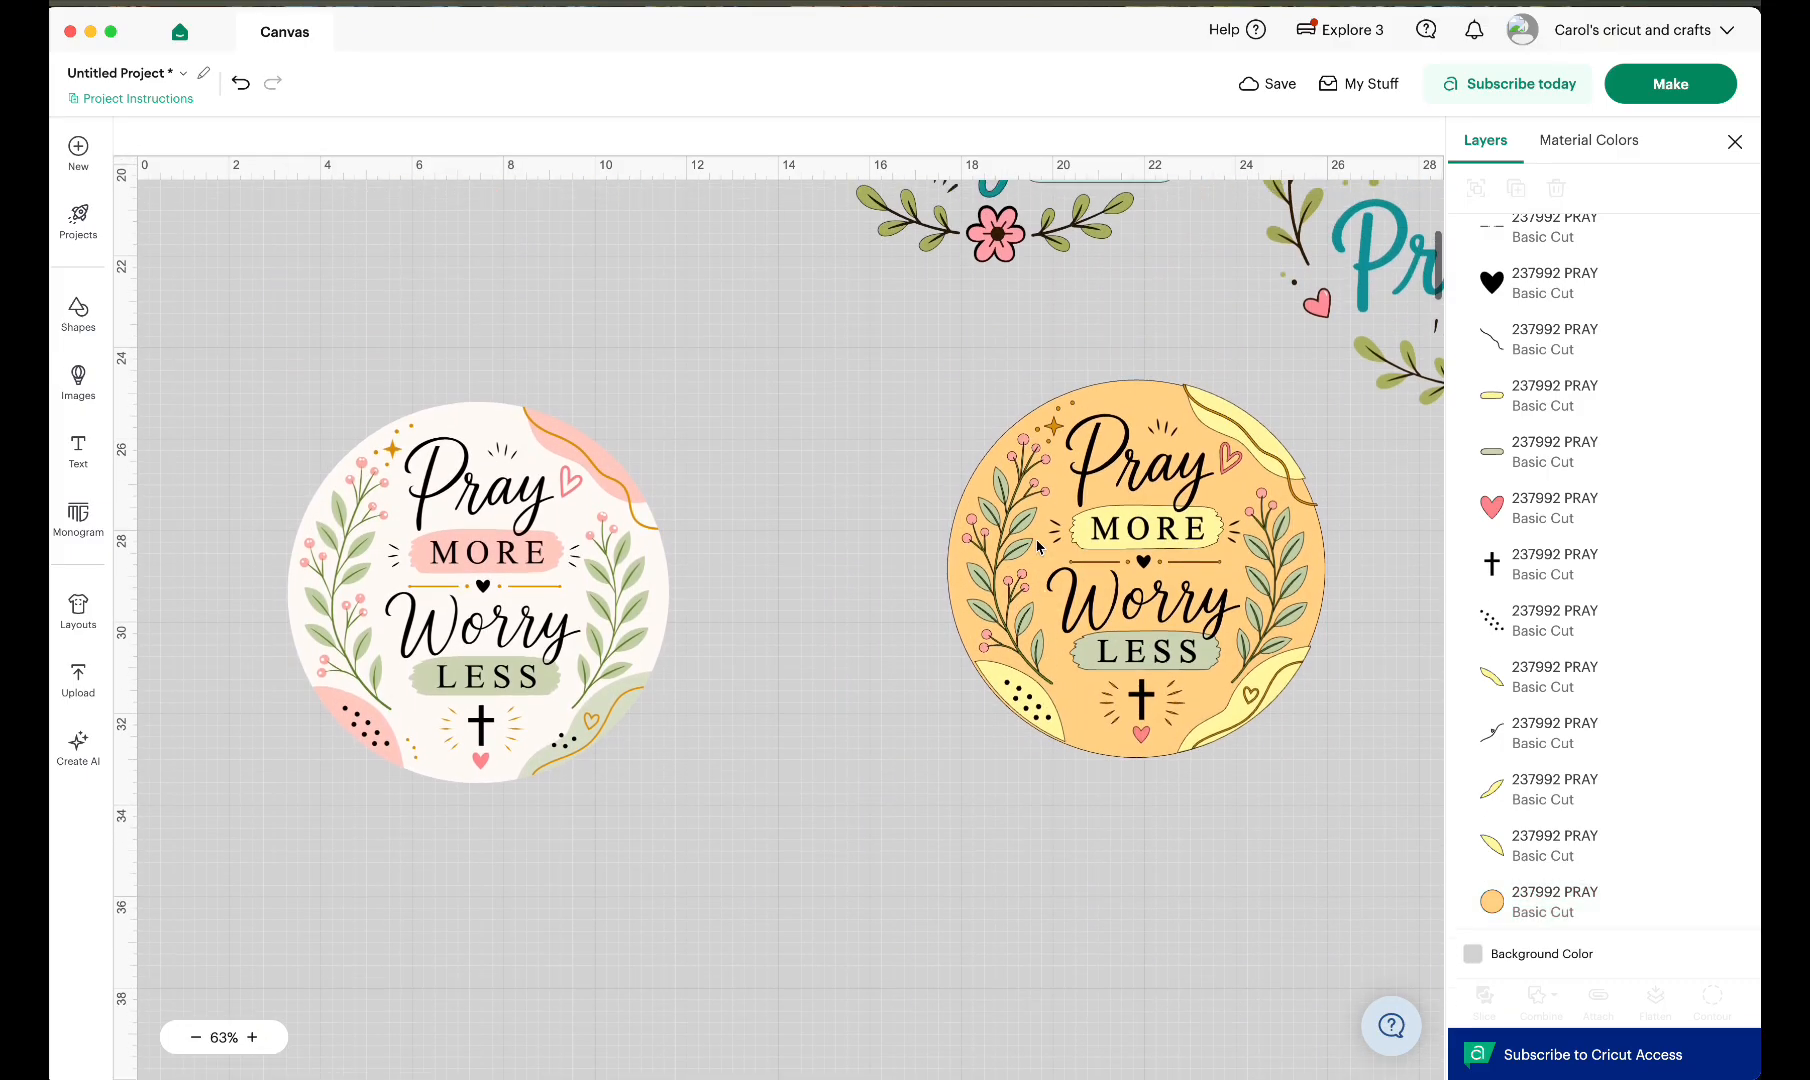
# - Recolor the layered design's background circle cream
pyautogui.click(1143, 413)
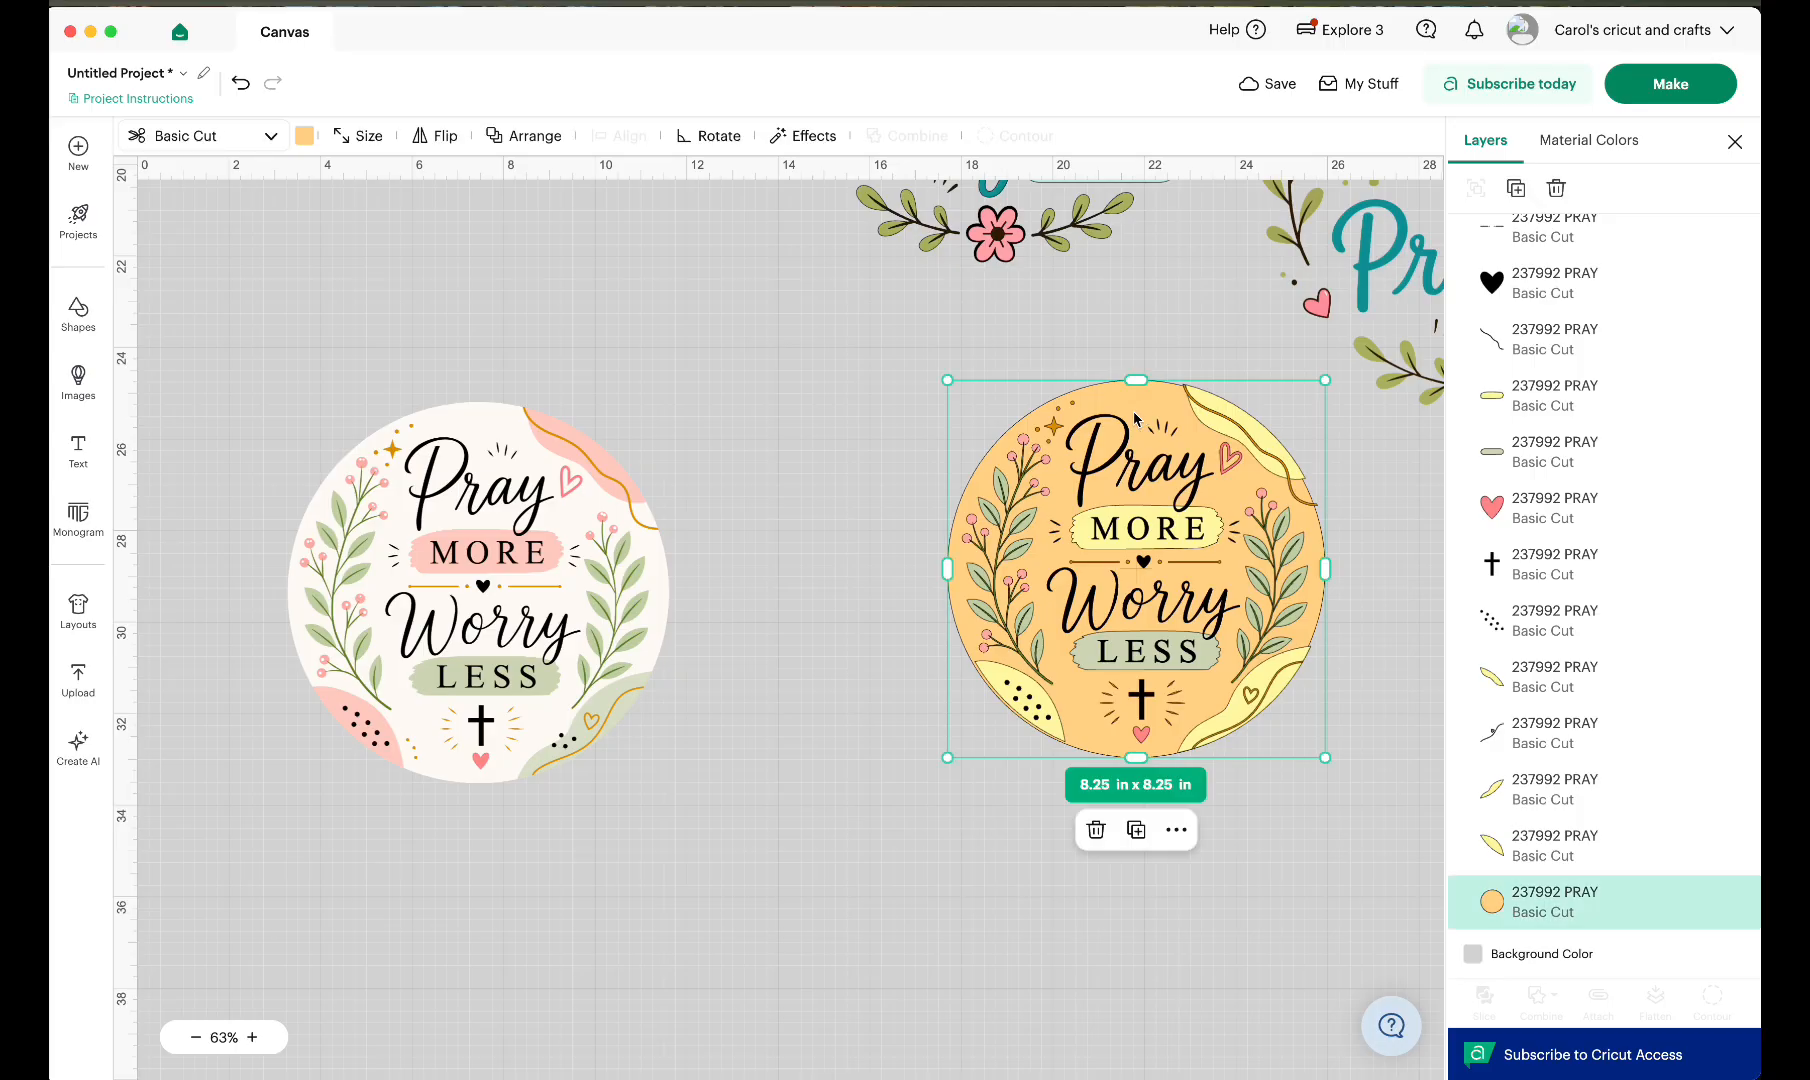
pyautogui.click(304, 136)
pyautogui.click(384, 294)
pyautogui.click(708, 433)
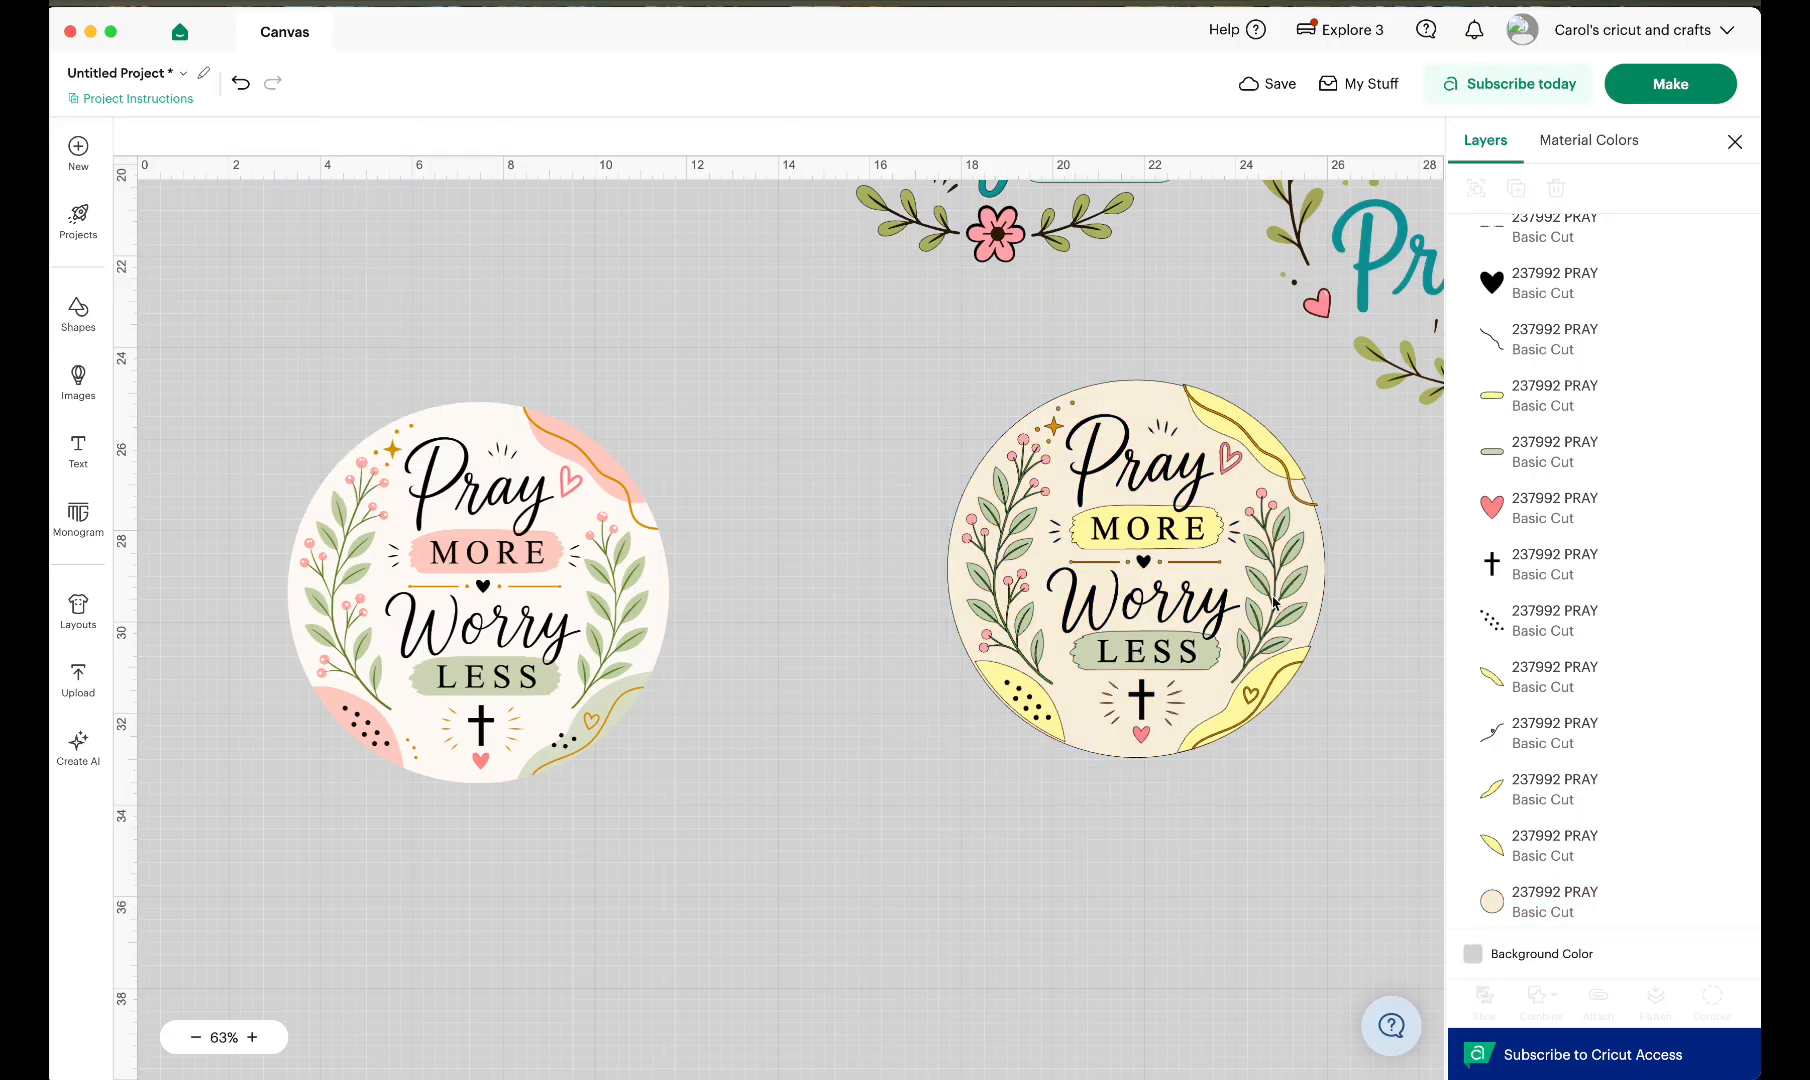
# - Recolor the leaves of the design's right branch and the stem of its left branch in olive green
pyautogui.click(1290, 592)
pyautogui.click(304, 136)
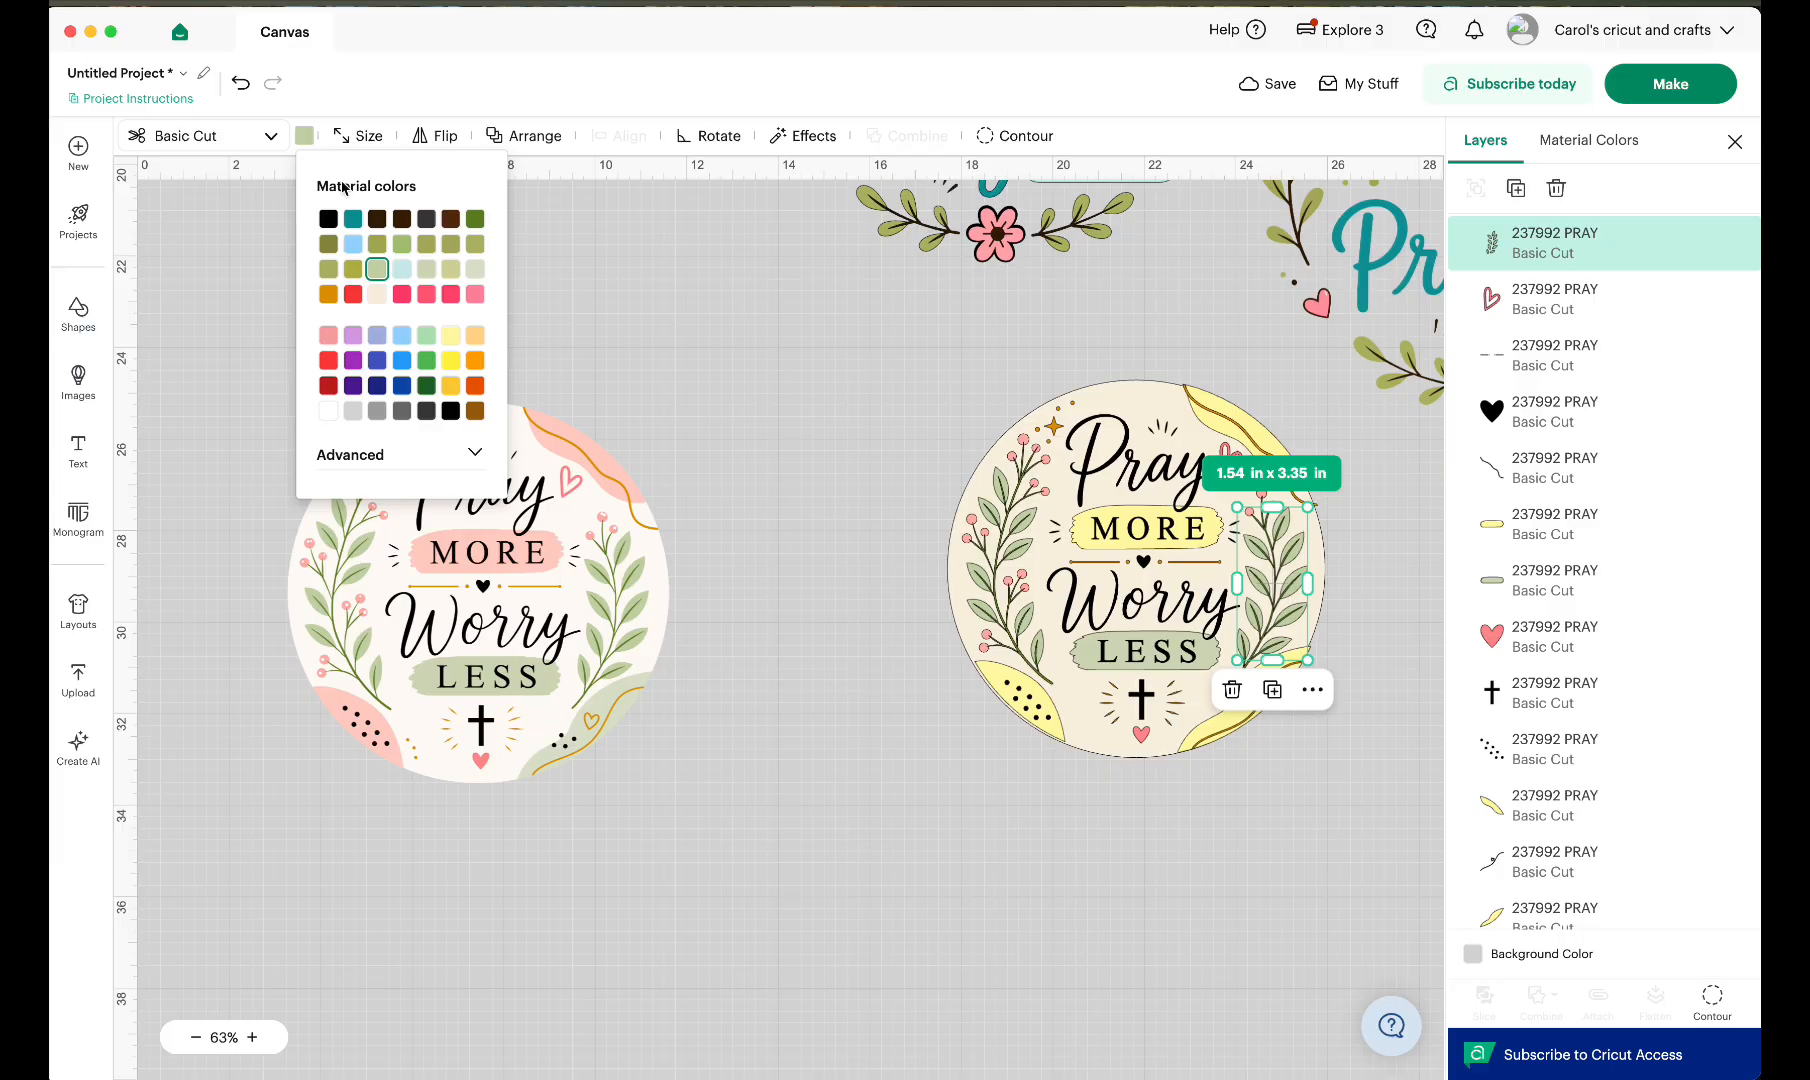
pyautogui.click(378, 246)
pyautogui.click(1022, 530)
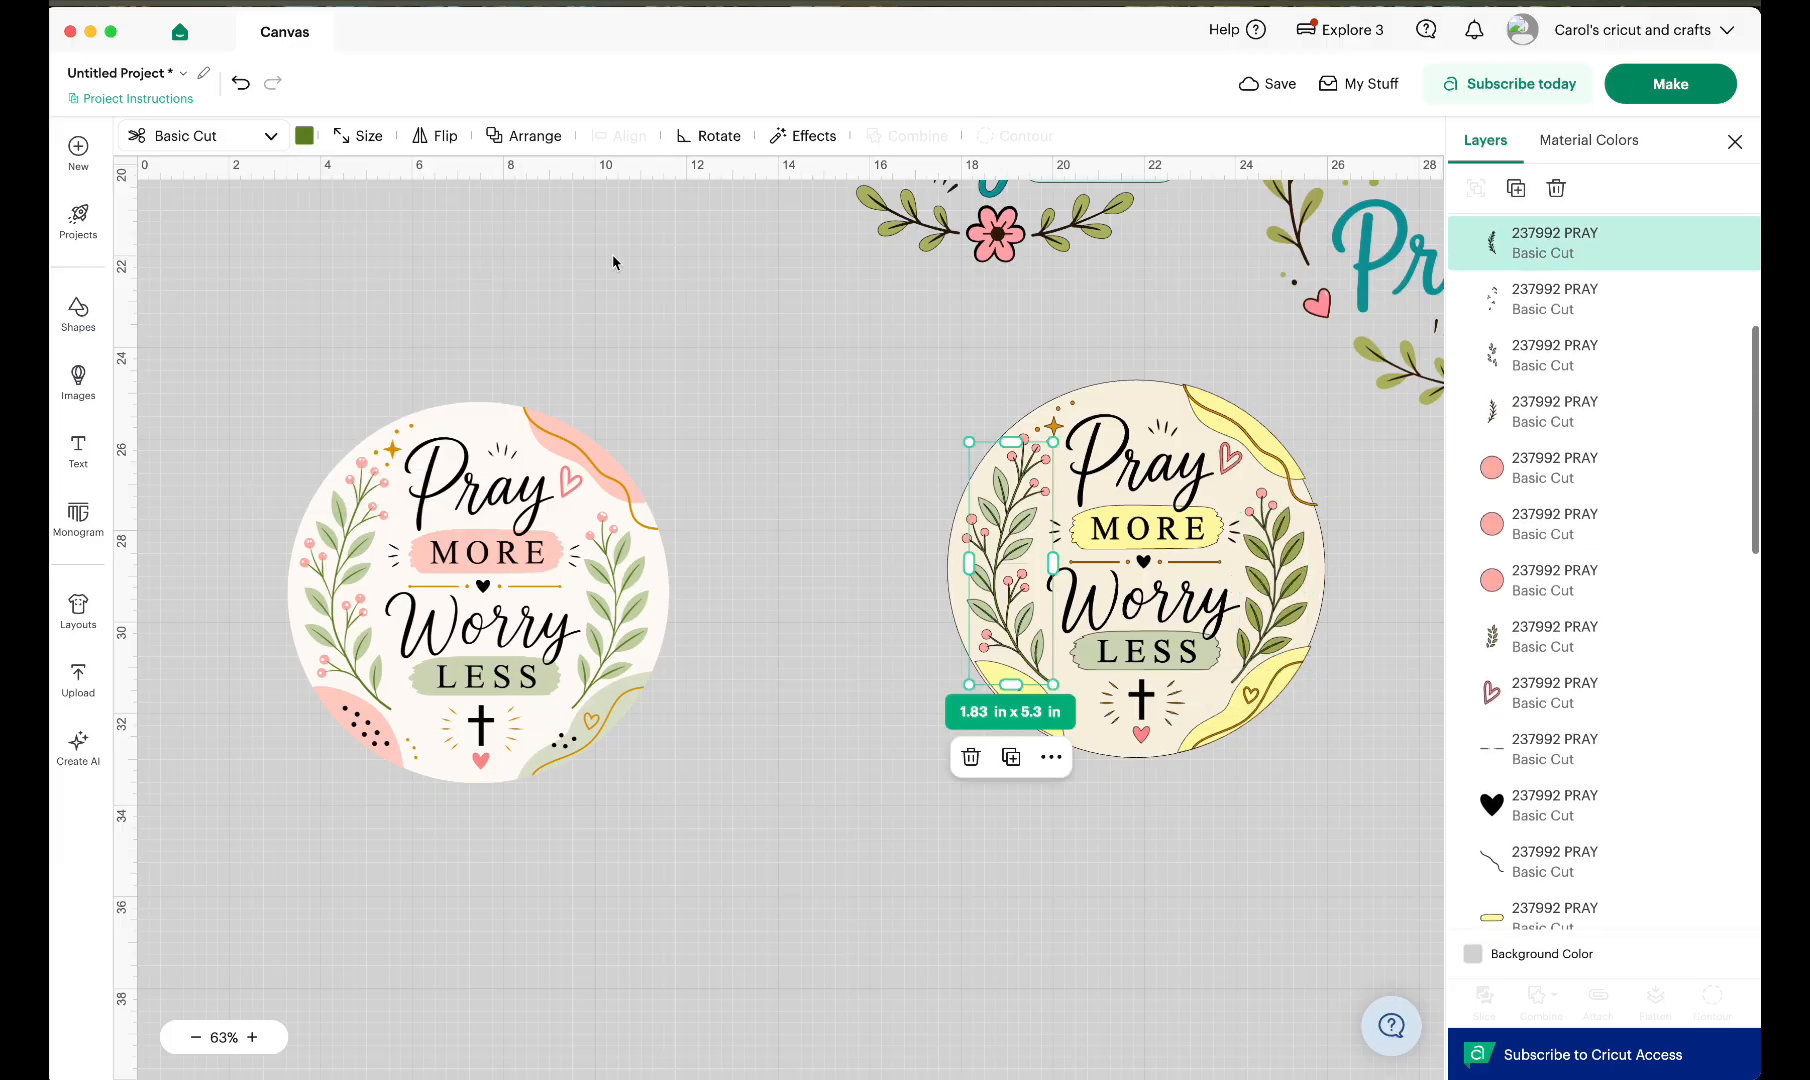
pyautogui.click(304, 136)
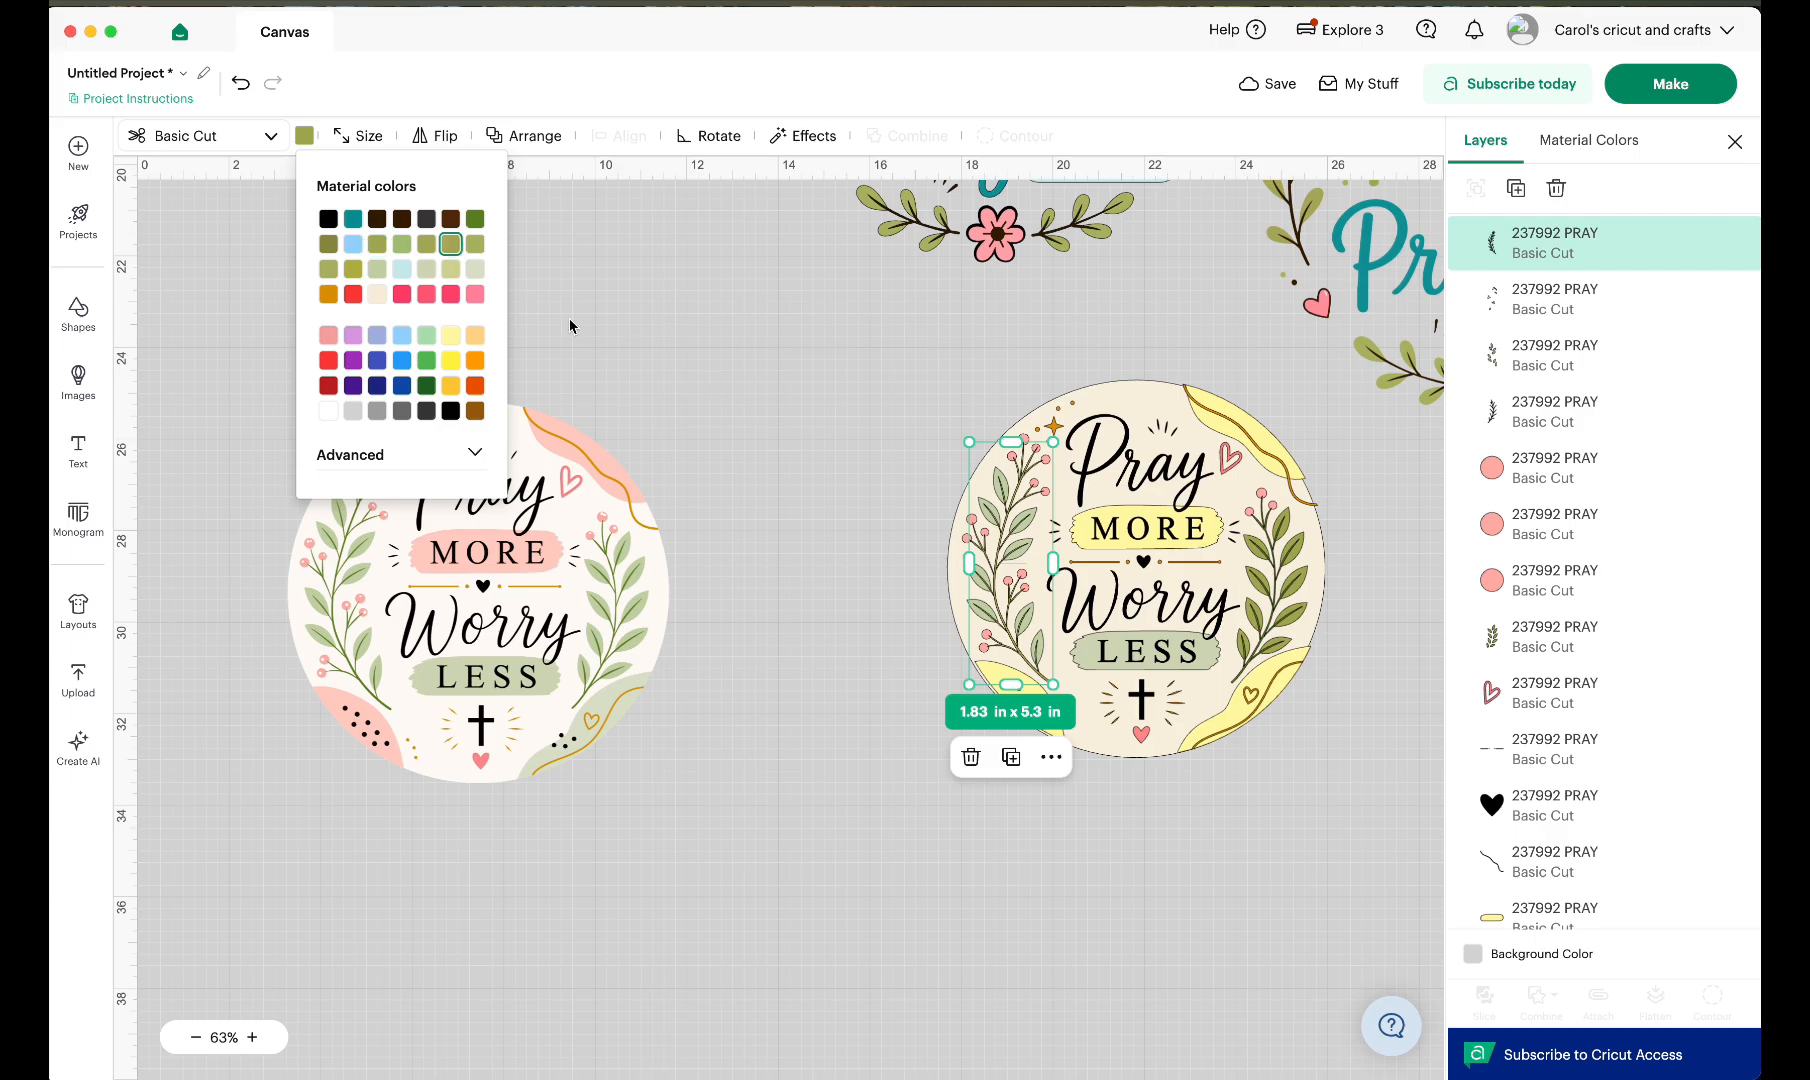
pyautogui.click(456, 247)
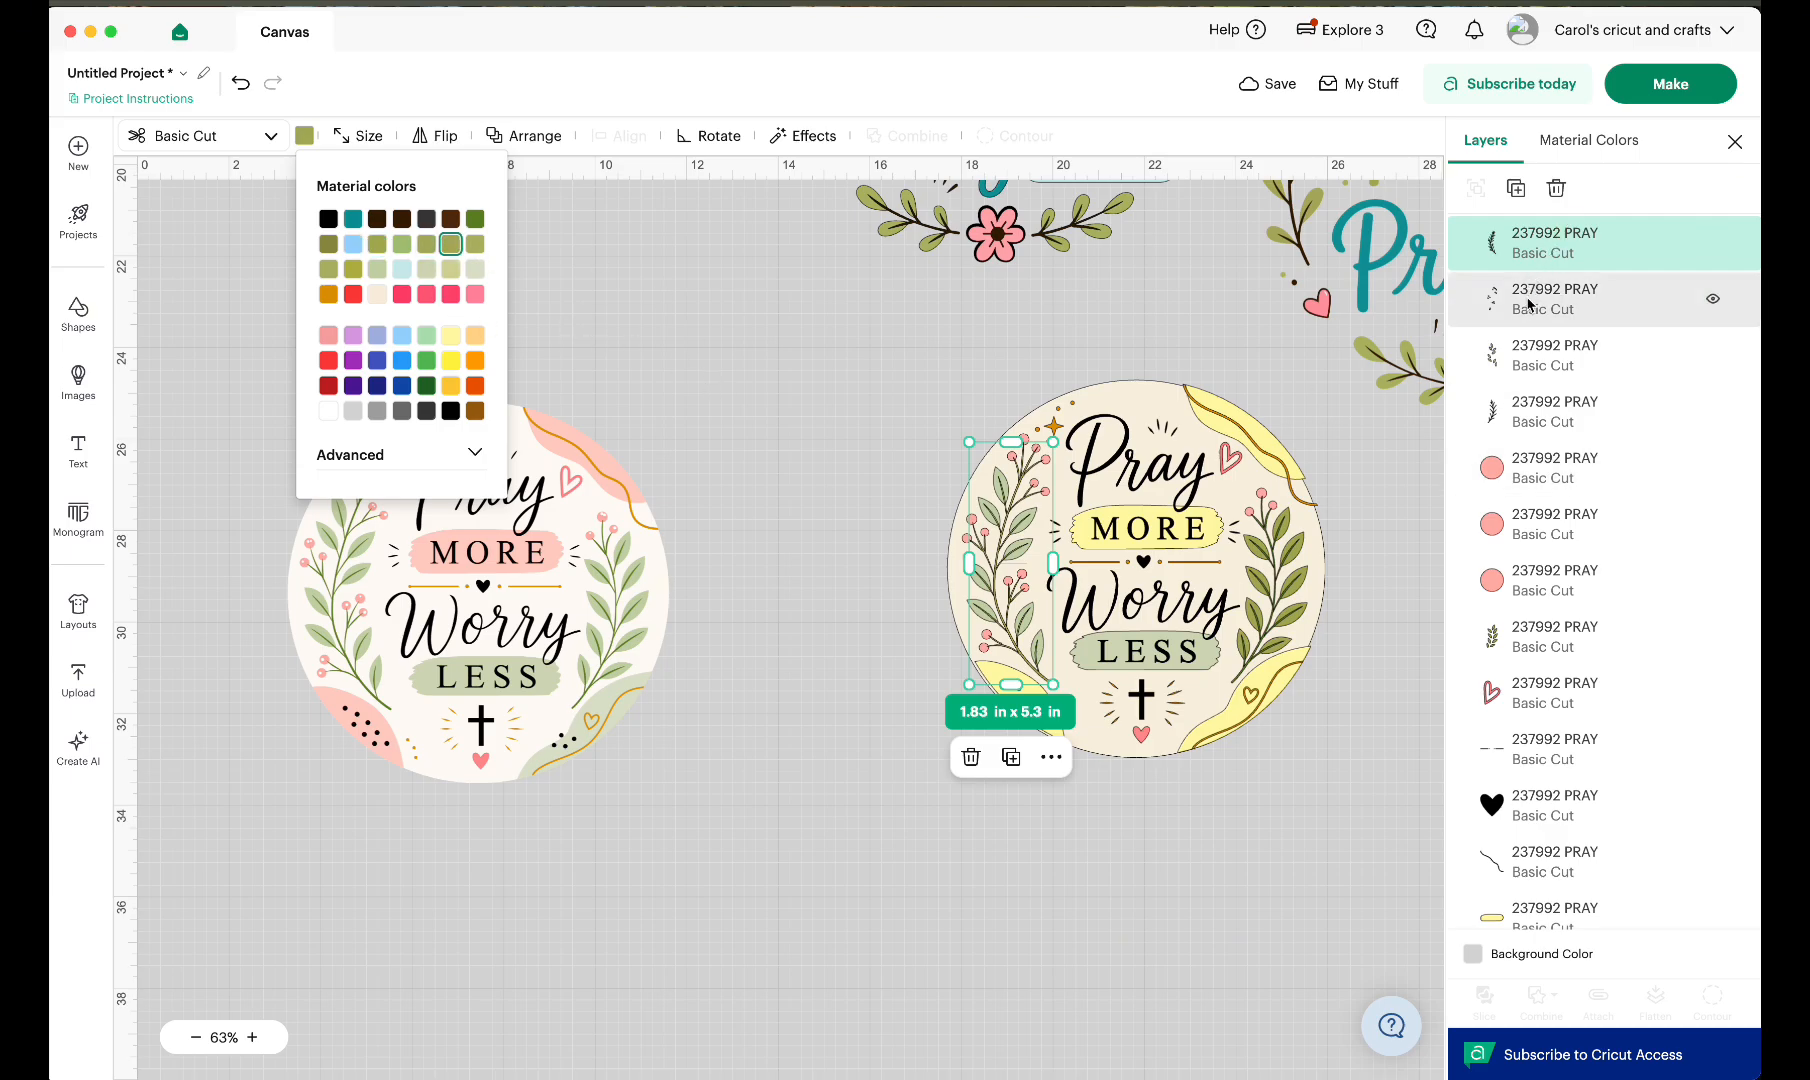
# - Select the leaves of the design's left branch and open their material colors
pyautogui.scroll(3, 1600, 408)
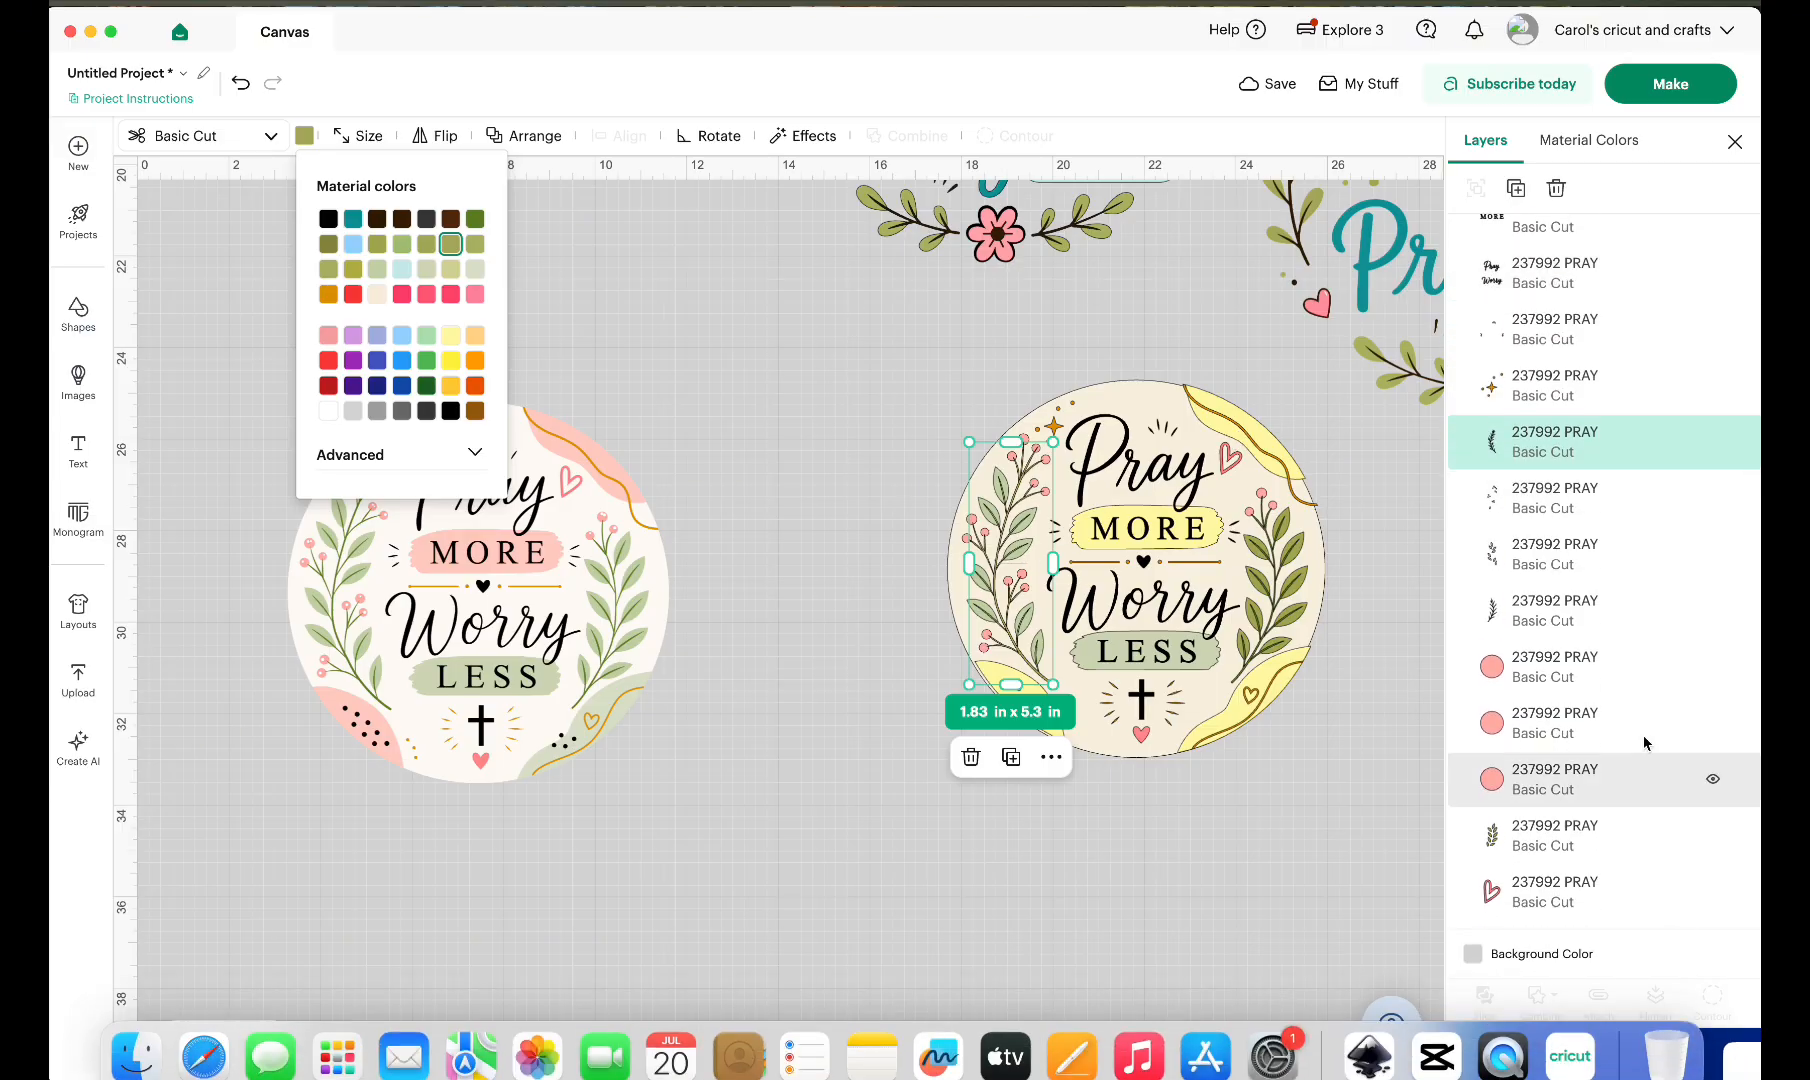
pyautogui.click(920, 340)
pyautogui.click(1000, 480)
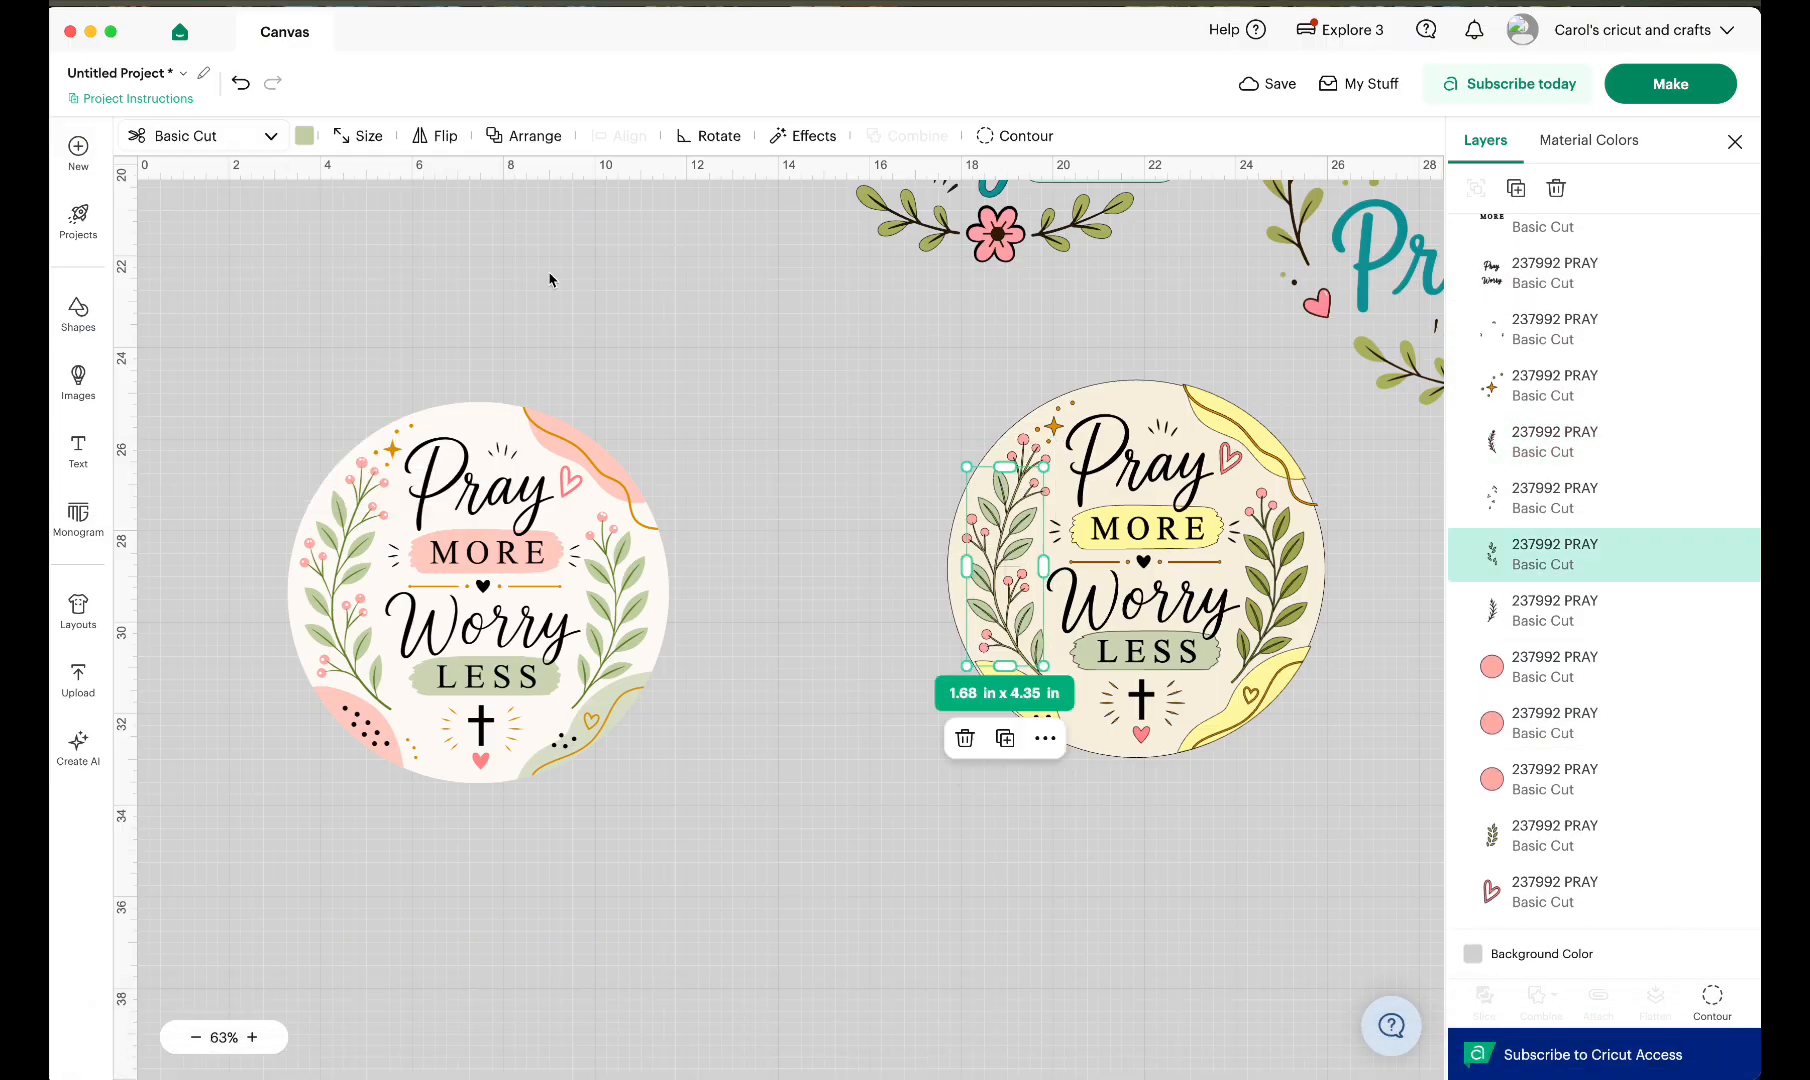
pyautogui.click(305, 135)
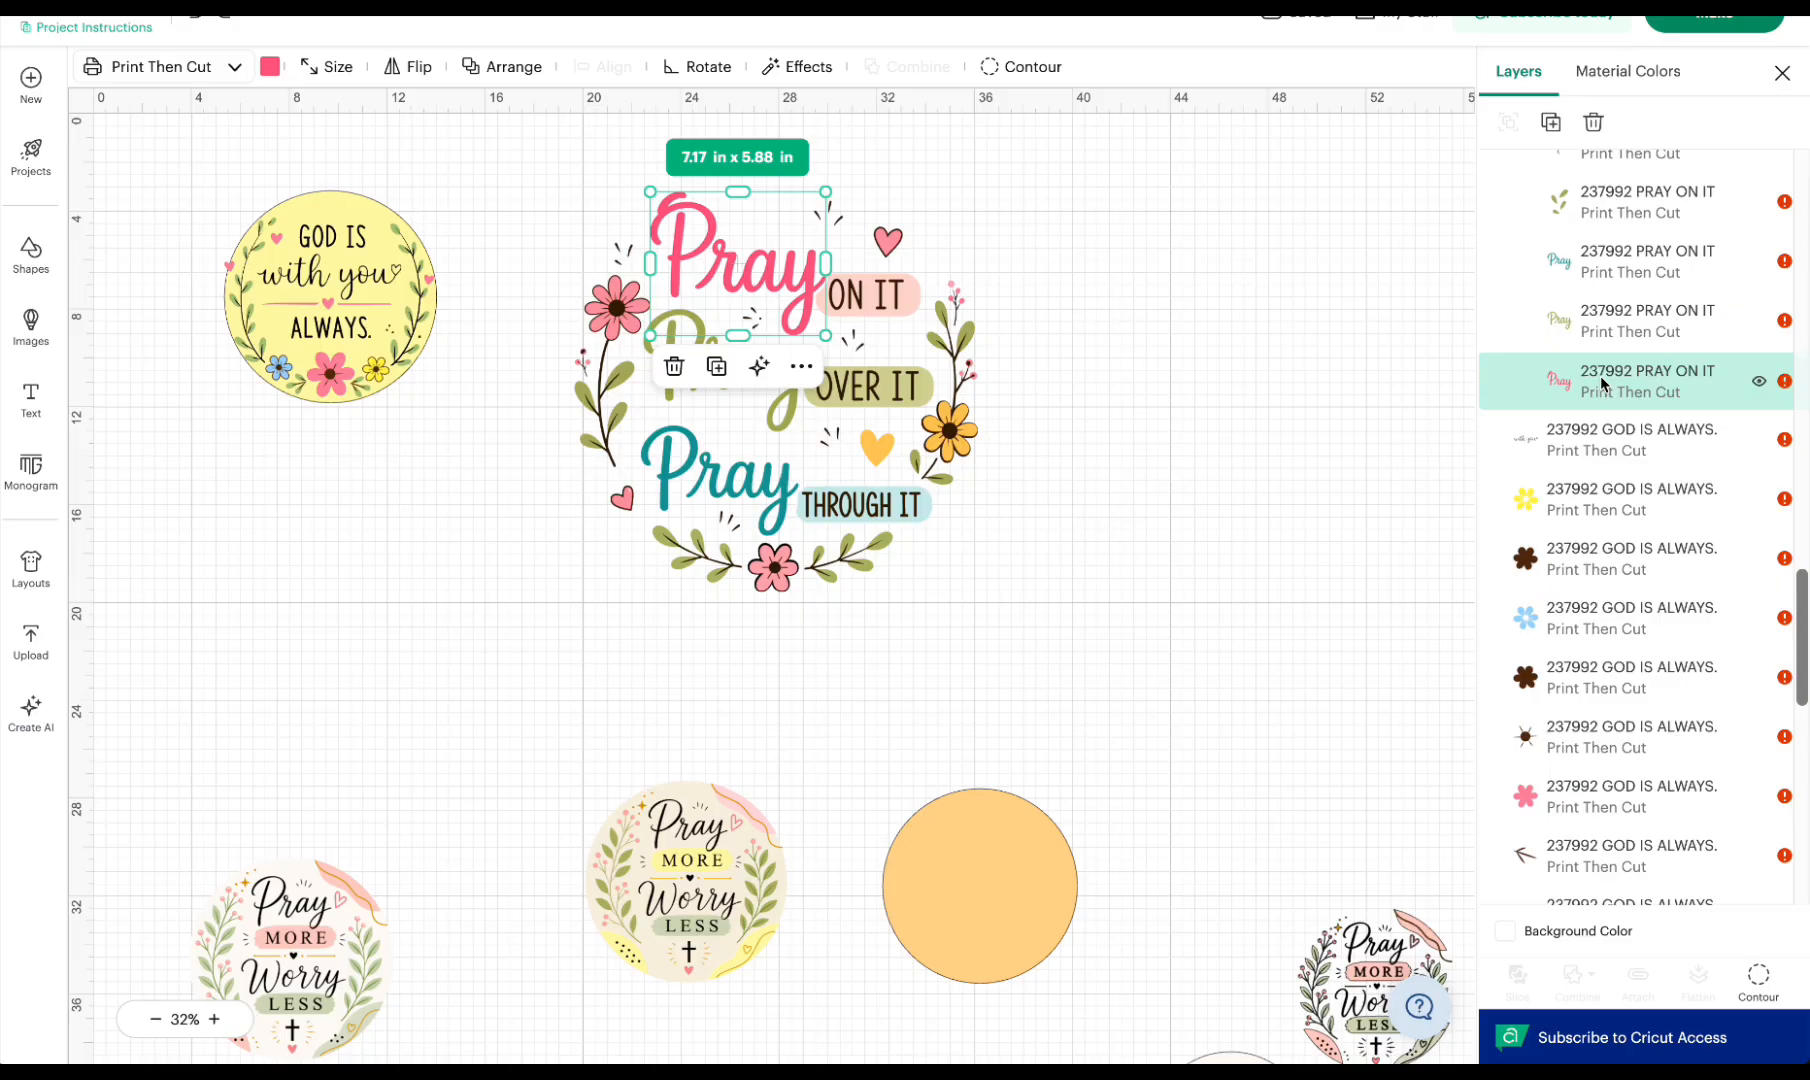
# - Replace the pink "Pray" above "ON IT" with a duplicate of the green "Pray" recolored pink
pyautogui.click(1645, 316)
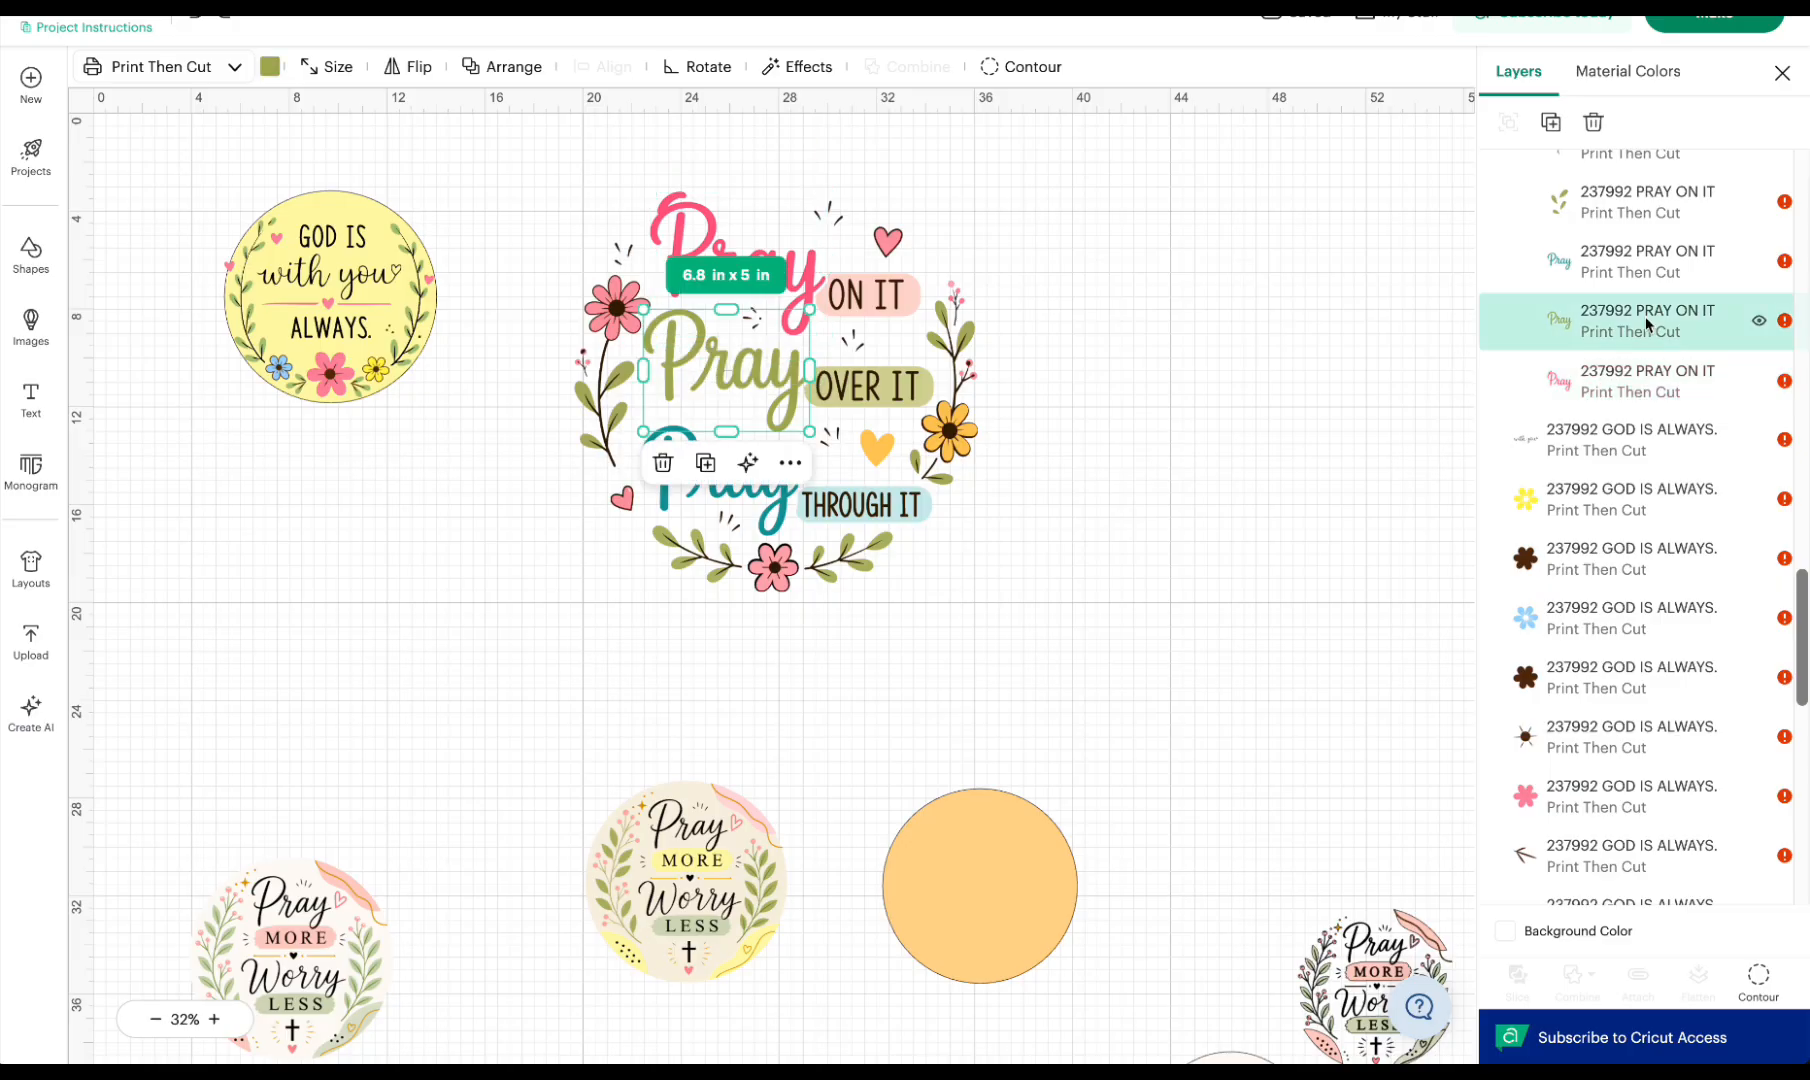
pyautogui.click(1549, 124)
pyautogui.moveTo(730, 370); pyautogui.dragTo(1136, 271)
pyautogui.click(793, 272)
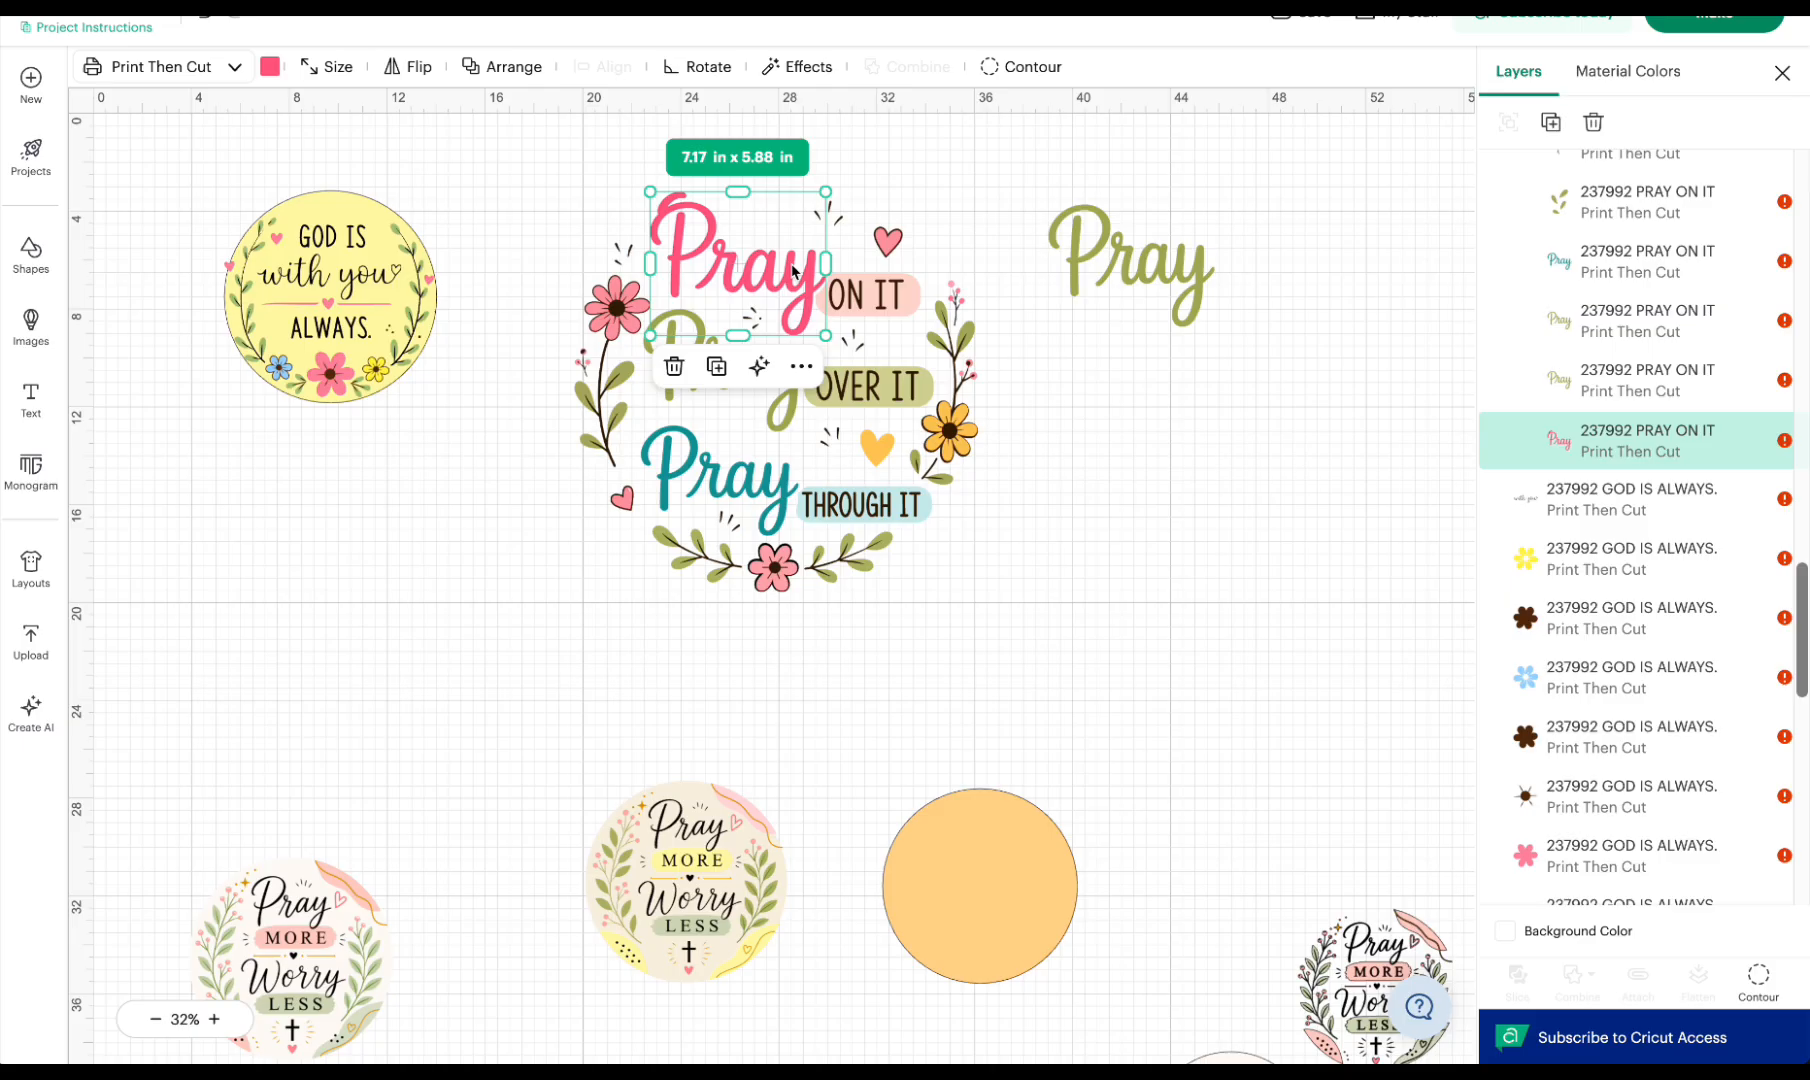
pyautogui.hotkey('ctrl', 'z')
pyautogui.click(269, 66)
pyautogui.click(397, 291)
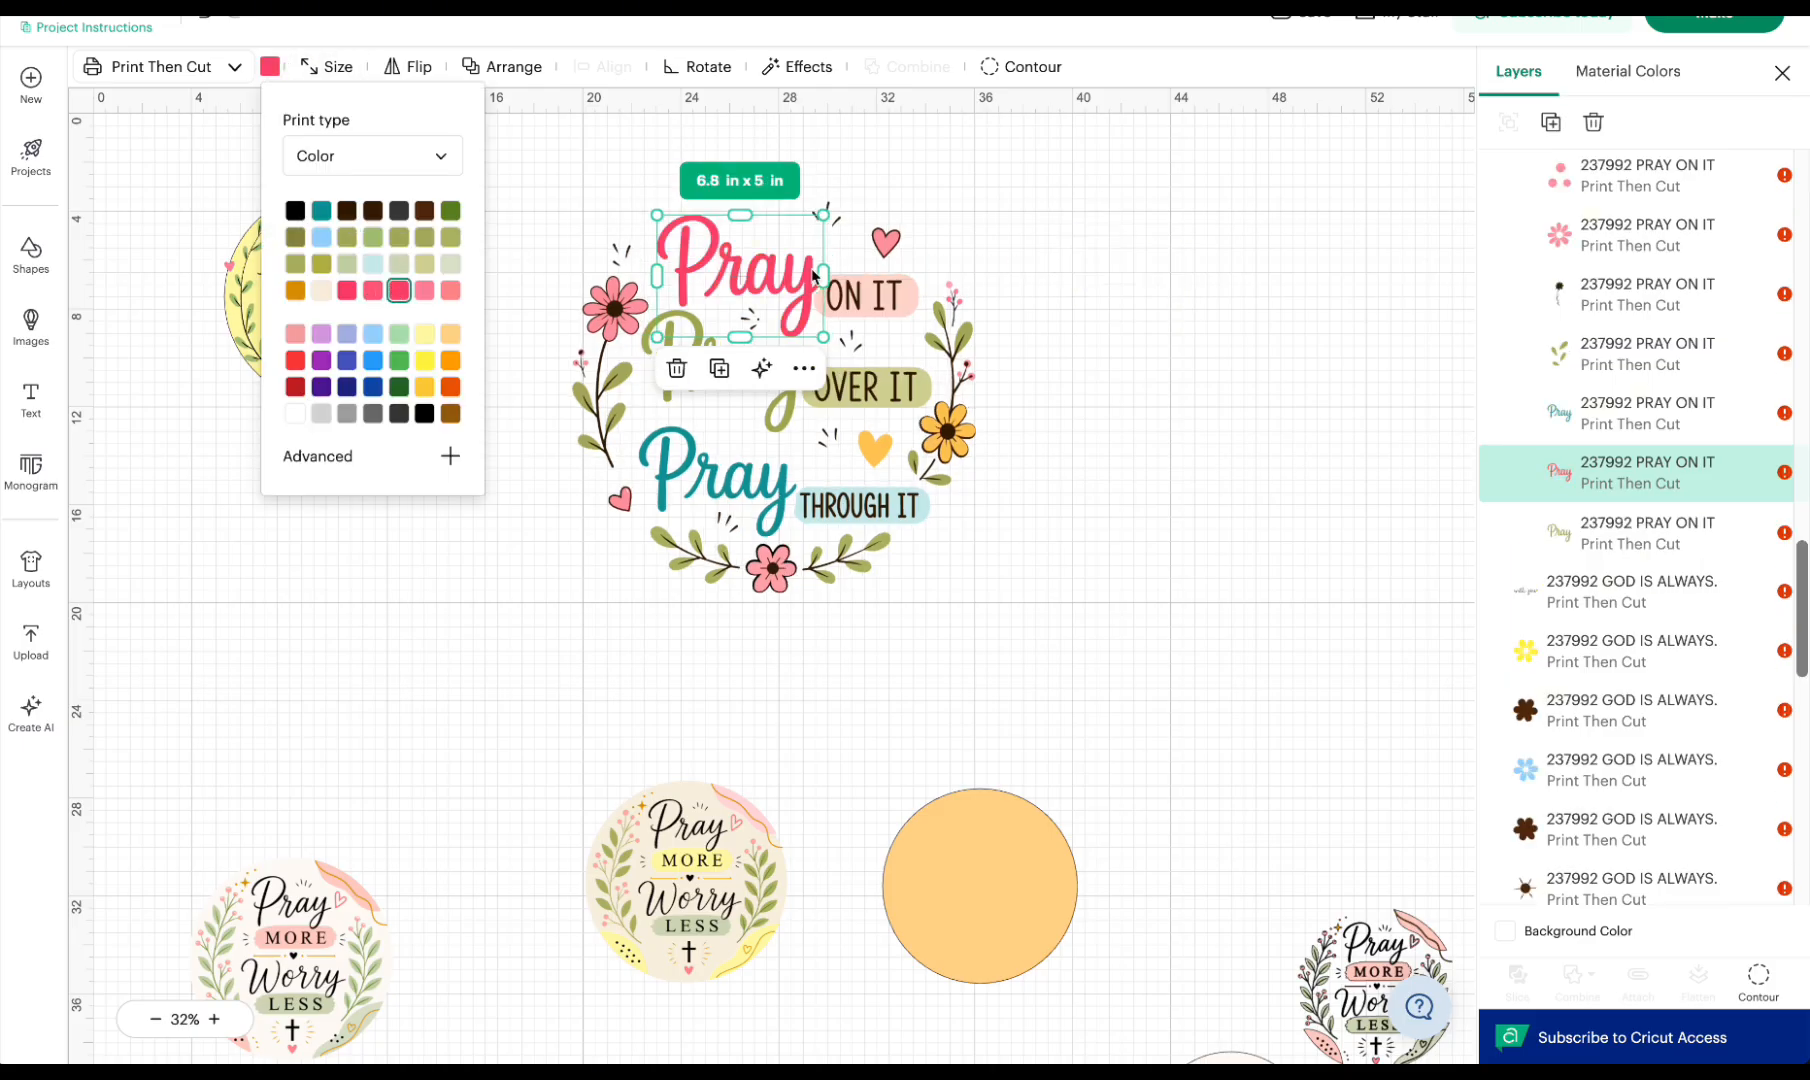
pyautogui.click(1052, 218)
# - Select the three "Pray" words together and align them horizontally
pyautogui.click(753, 283)
pyautogui.click(603, 67)
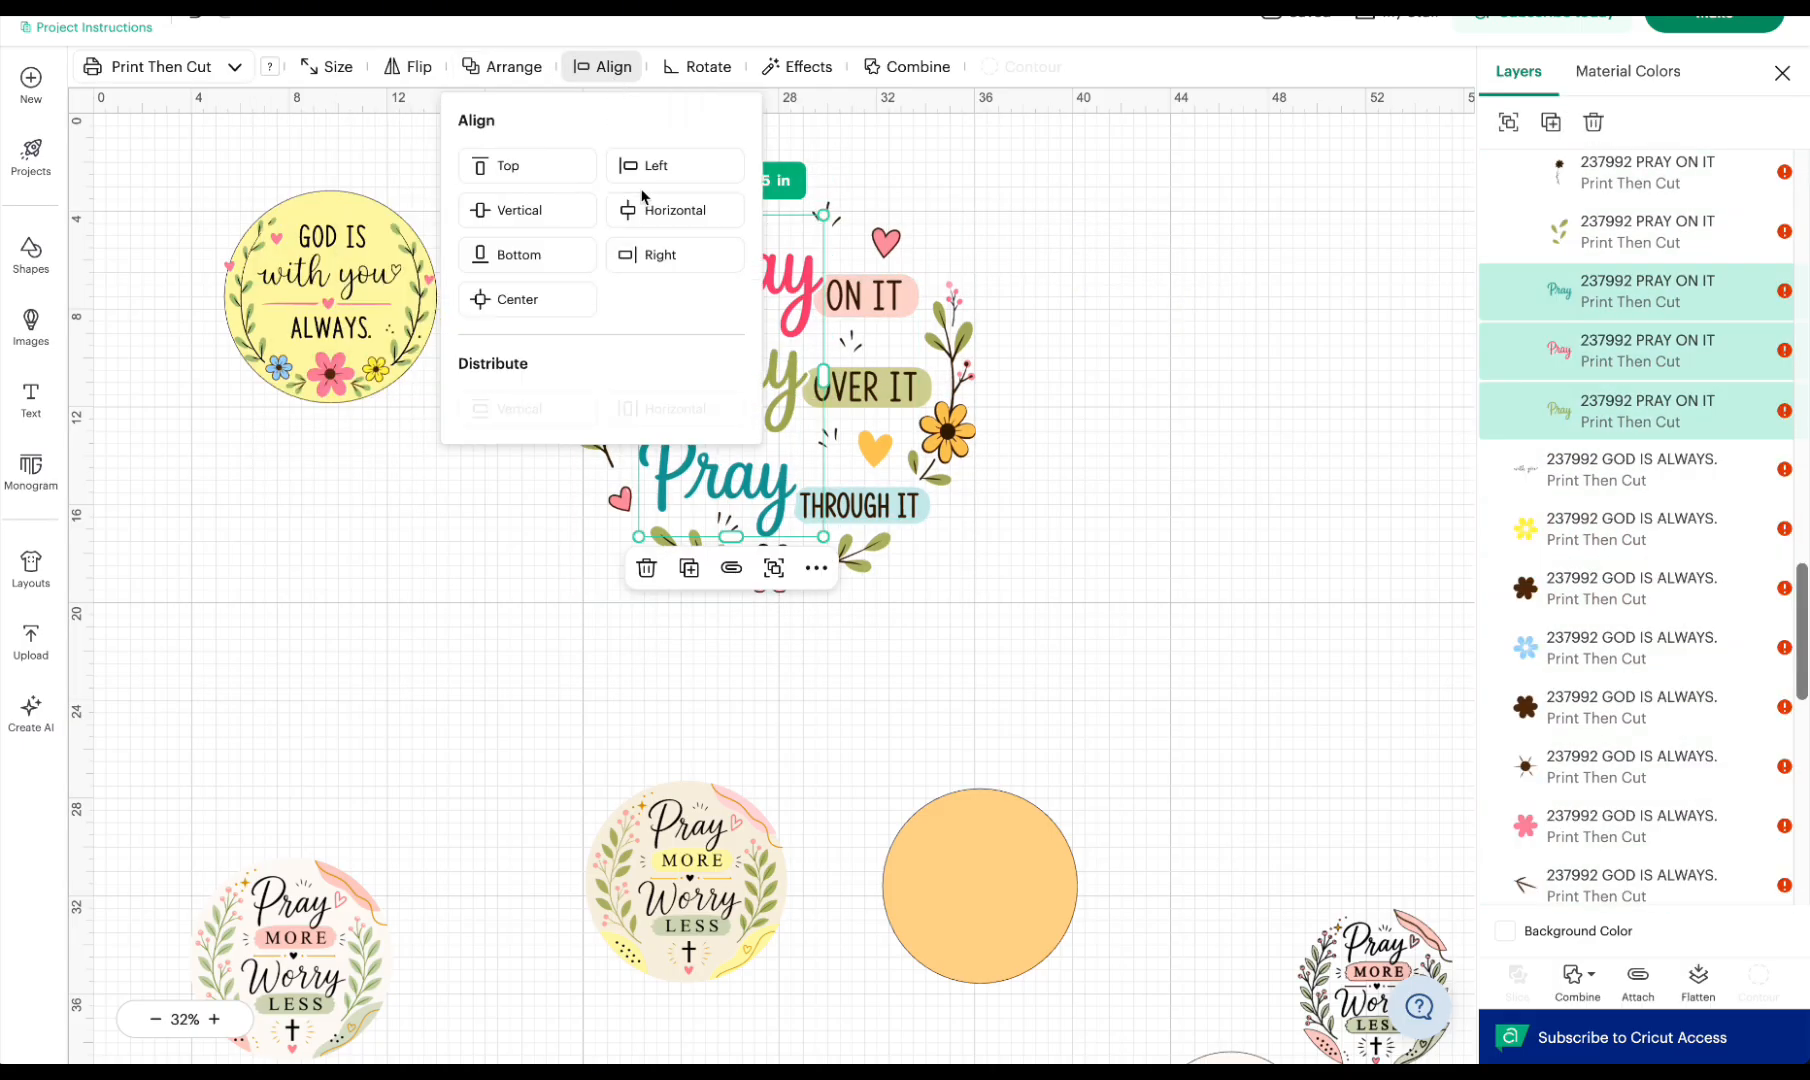
pyautogui.click(642, 204)
pyautogui.click(1105, 353)
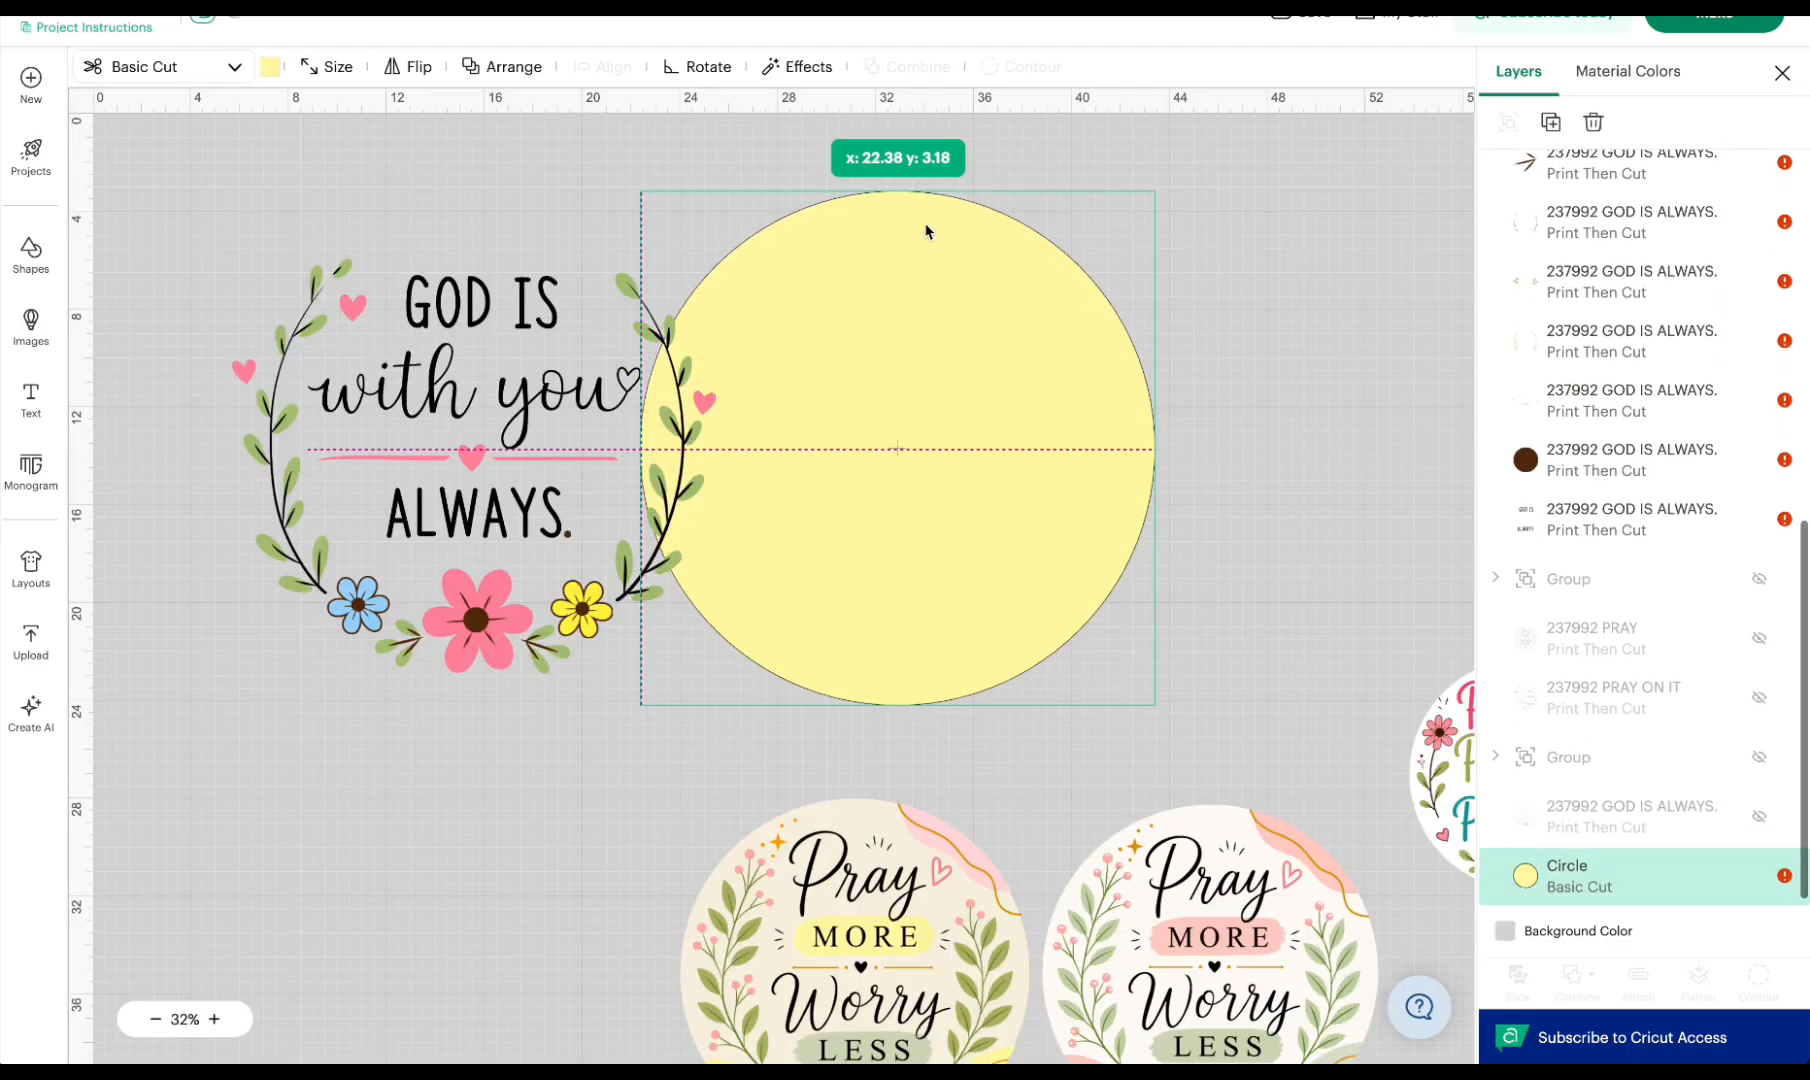
# - Flatten the layered "GOD IS with you ALWAYS." artwork and position the large yellow circle behind it
pyautogui.moveTo(929, 230); pyautogui.dragTo(1110, 232)
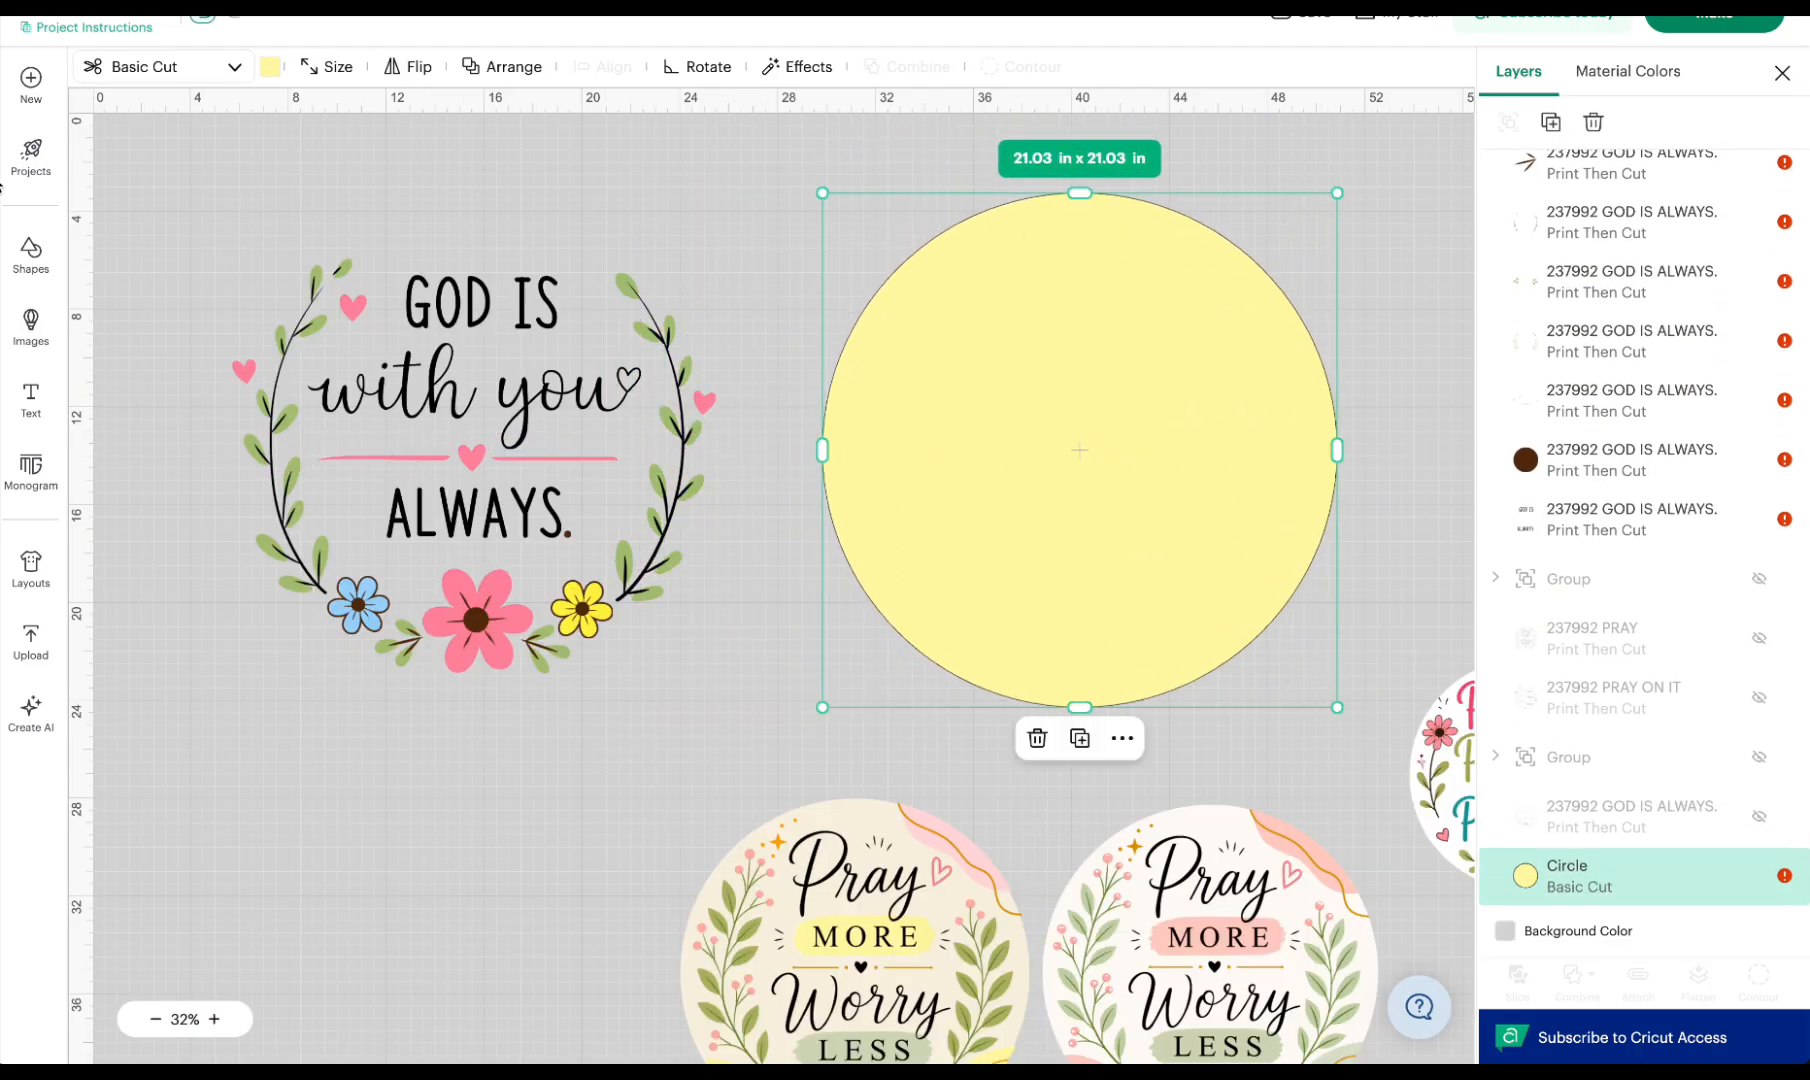
pyautogui.moveTo(262, 250); pyautogui.dragTo(529, 465)
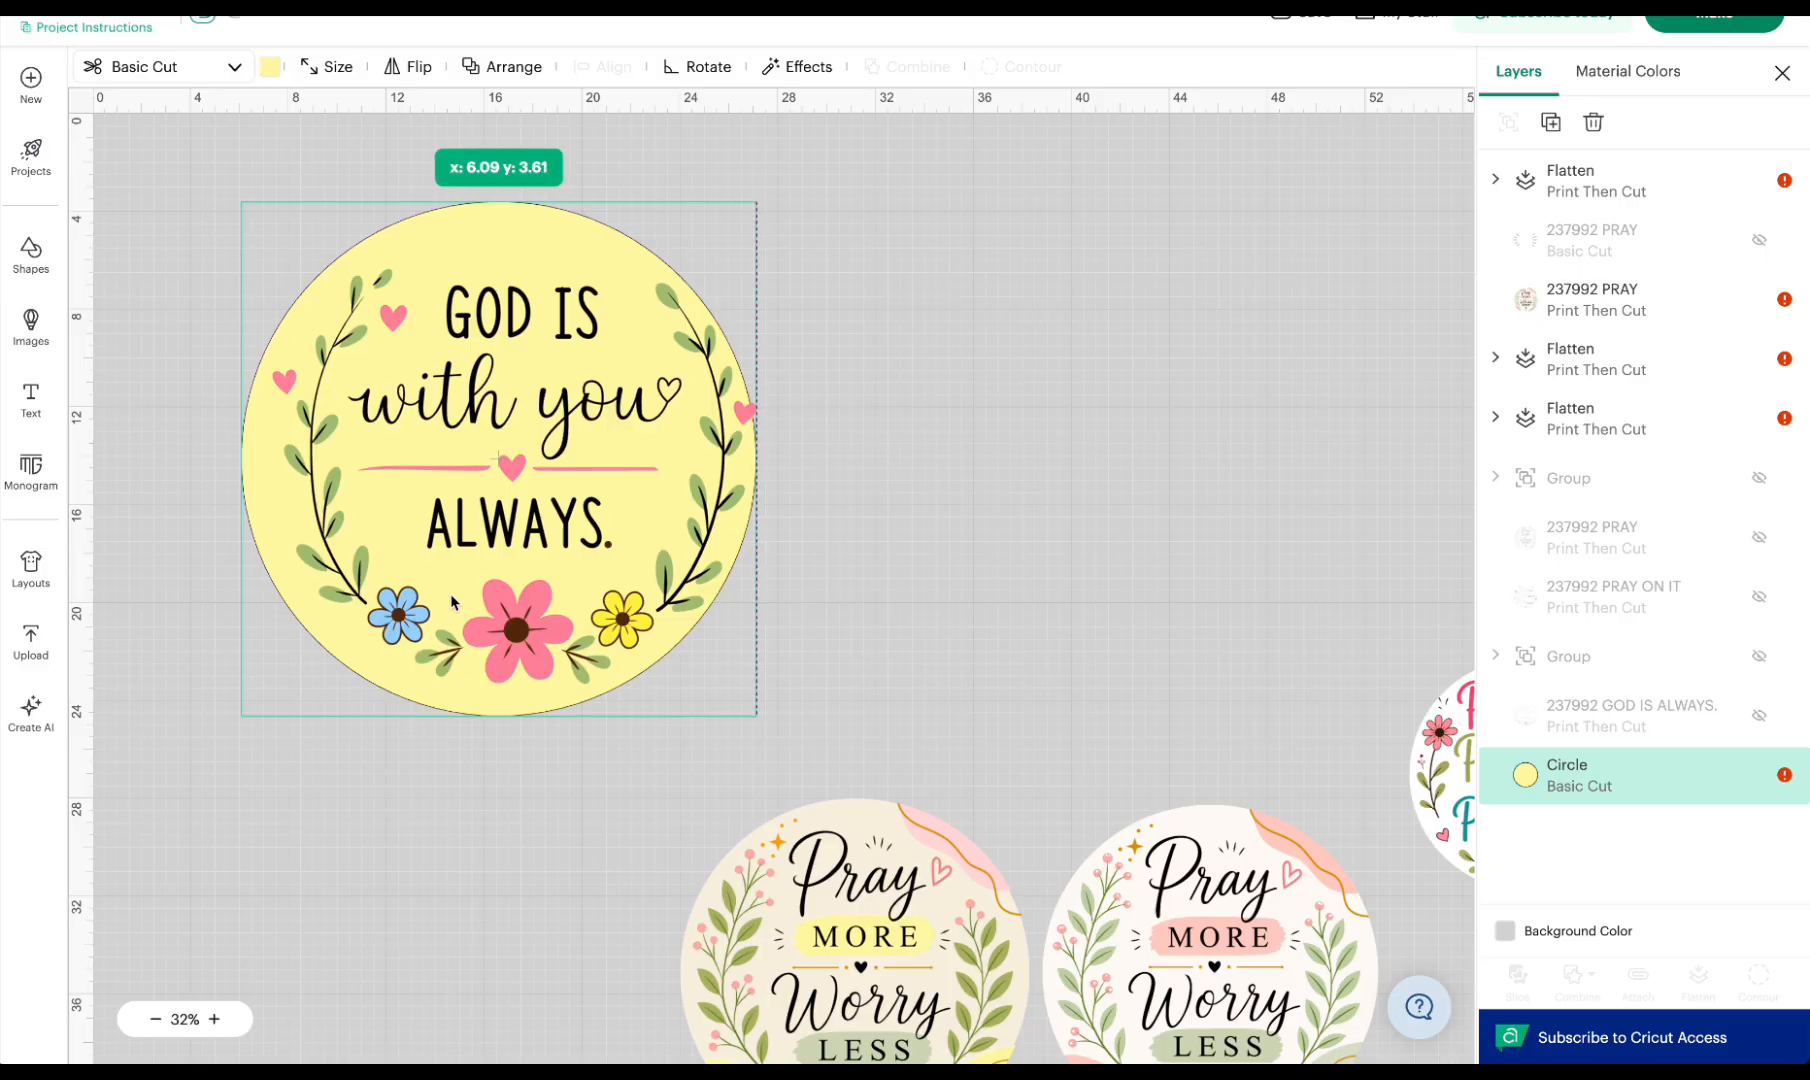
pyautogui.moveTo(466, 598); pyautogui.dragTo(468, 597)
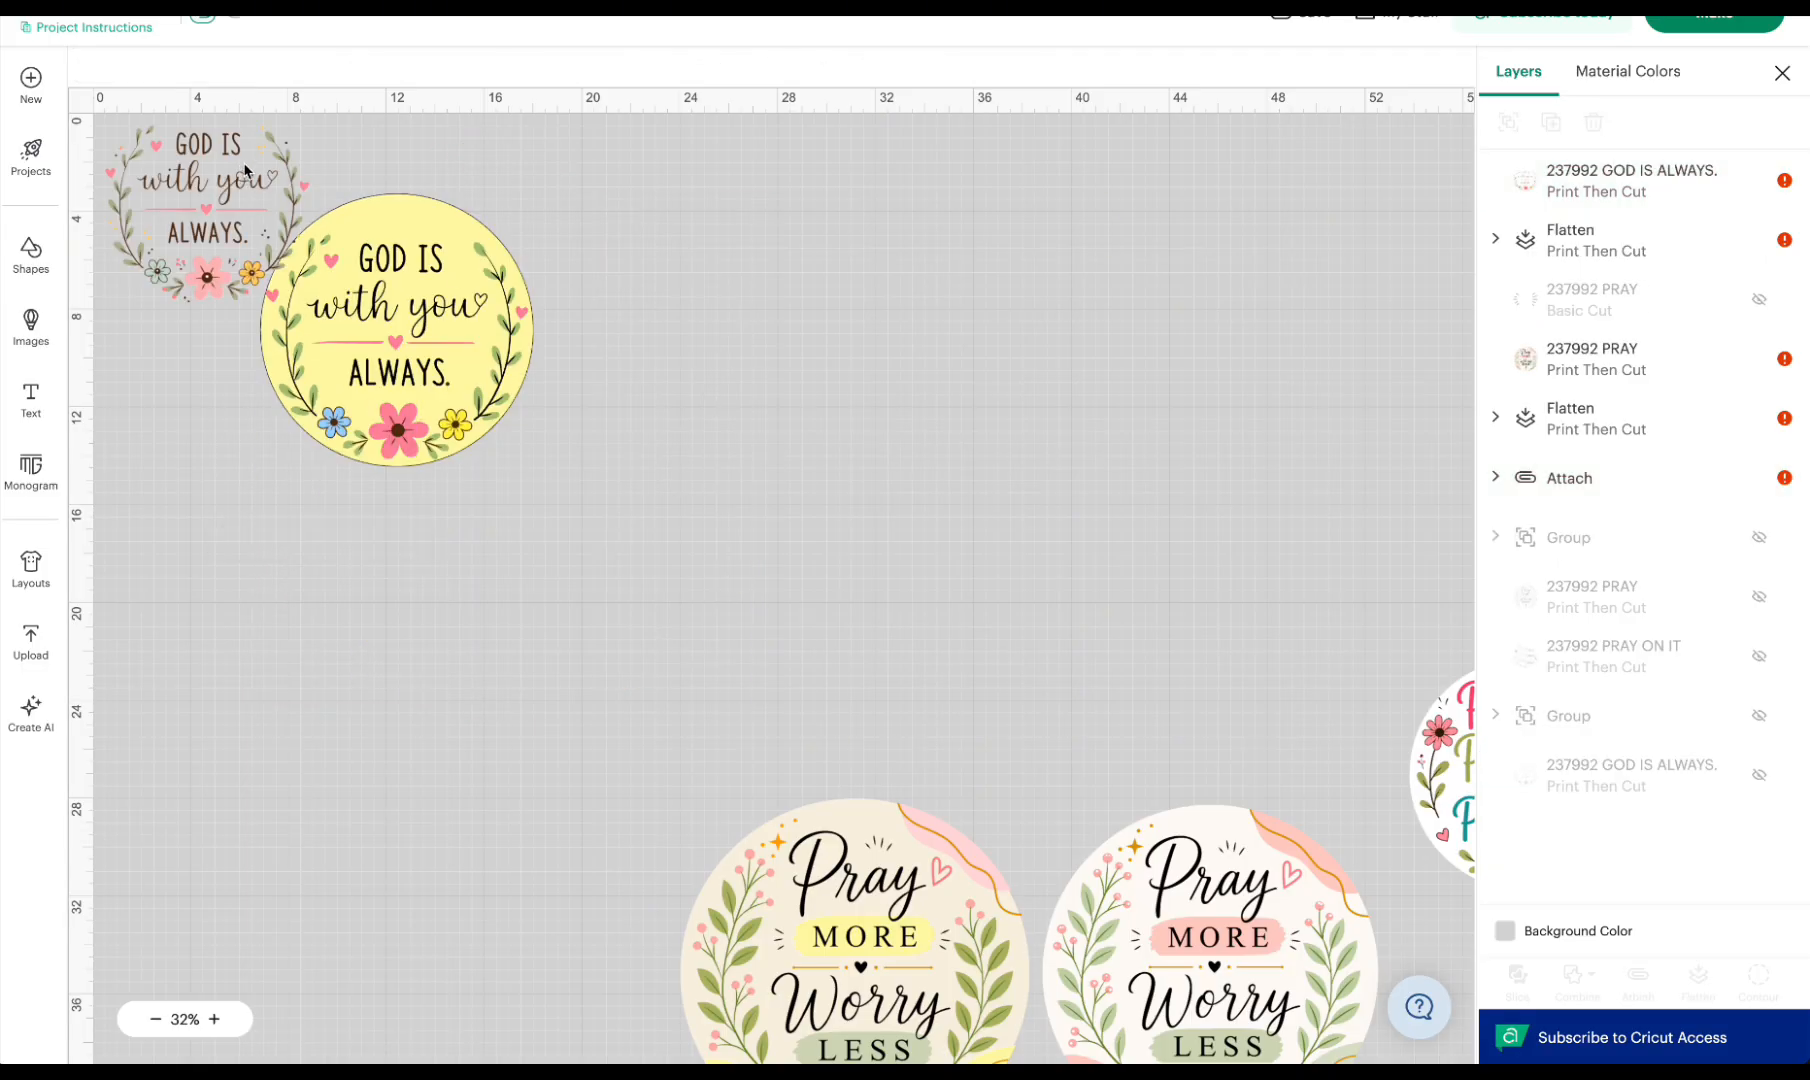
# - Move the single-layer "GOD IS with you ALWAYS." image beside the layered version and place a circle about 9.66 in wide over it
pyautogui.moveTo(245, 170); pyautogui.dragTo(620, 224)
pyautogui.click(667, 311)
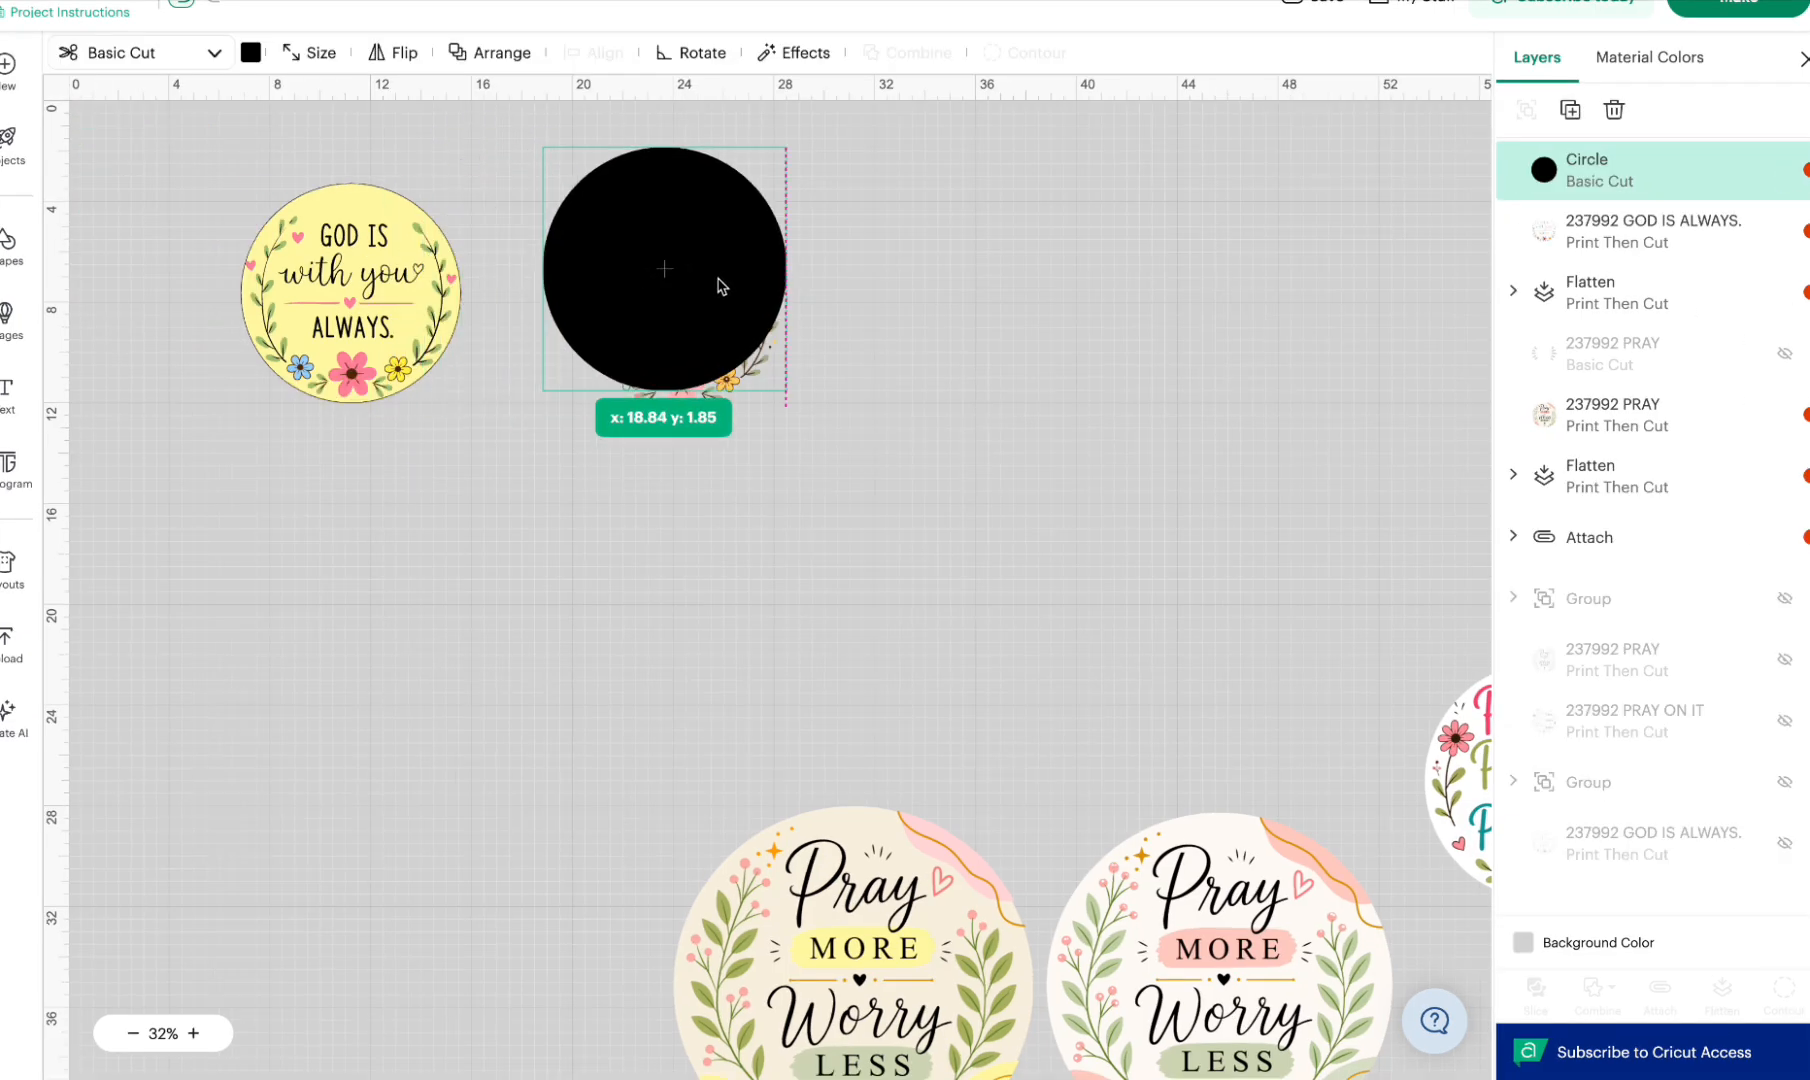
pyautogui.moveTo(719, 283); pyautogui.dragTo(737, 313)
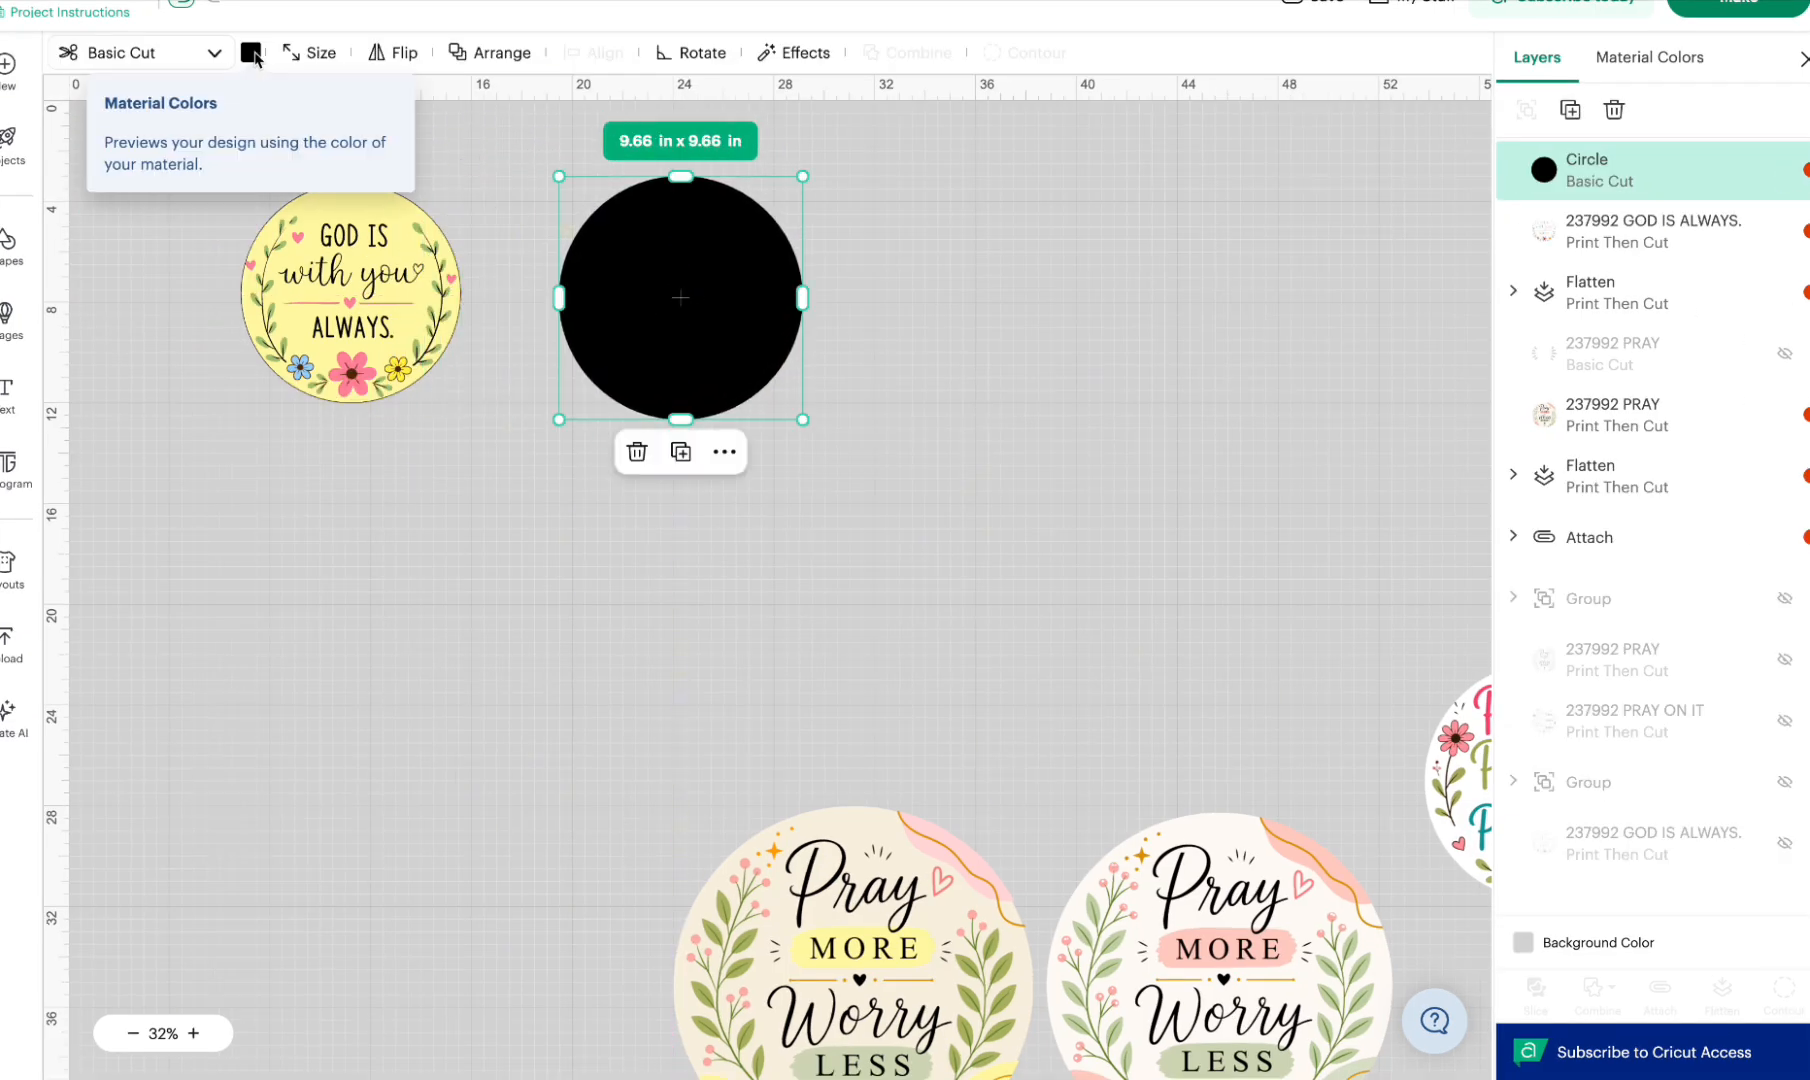
# - Recolor the new circle light yellow as the background and flatten it with the single-layer "GOD IS with you ALWAYS." image
pyautogui.click(251, 52)
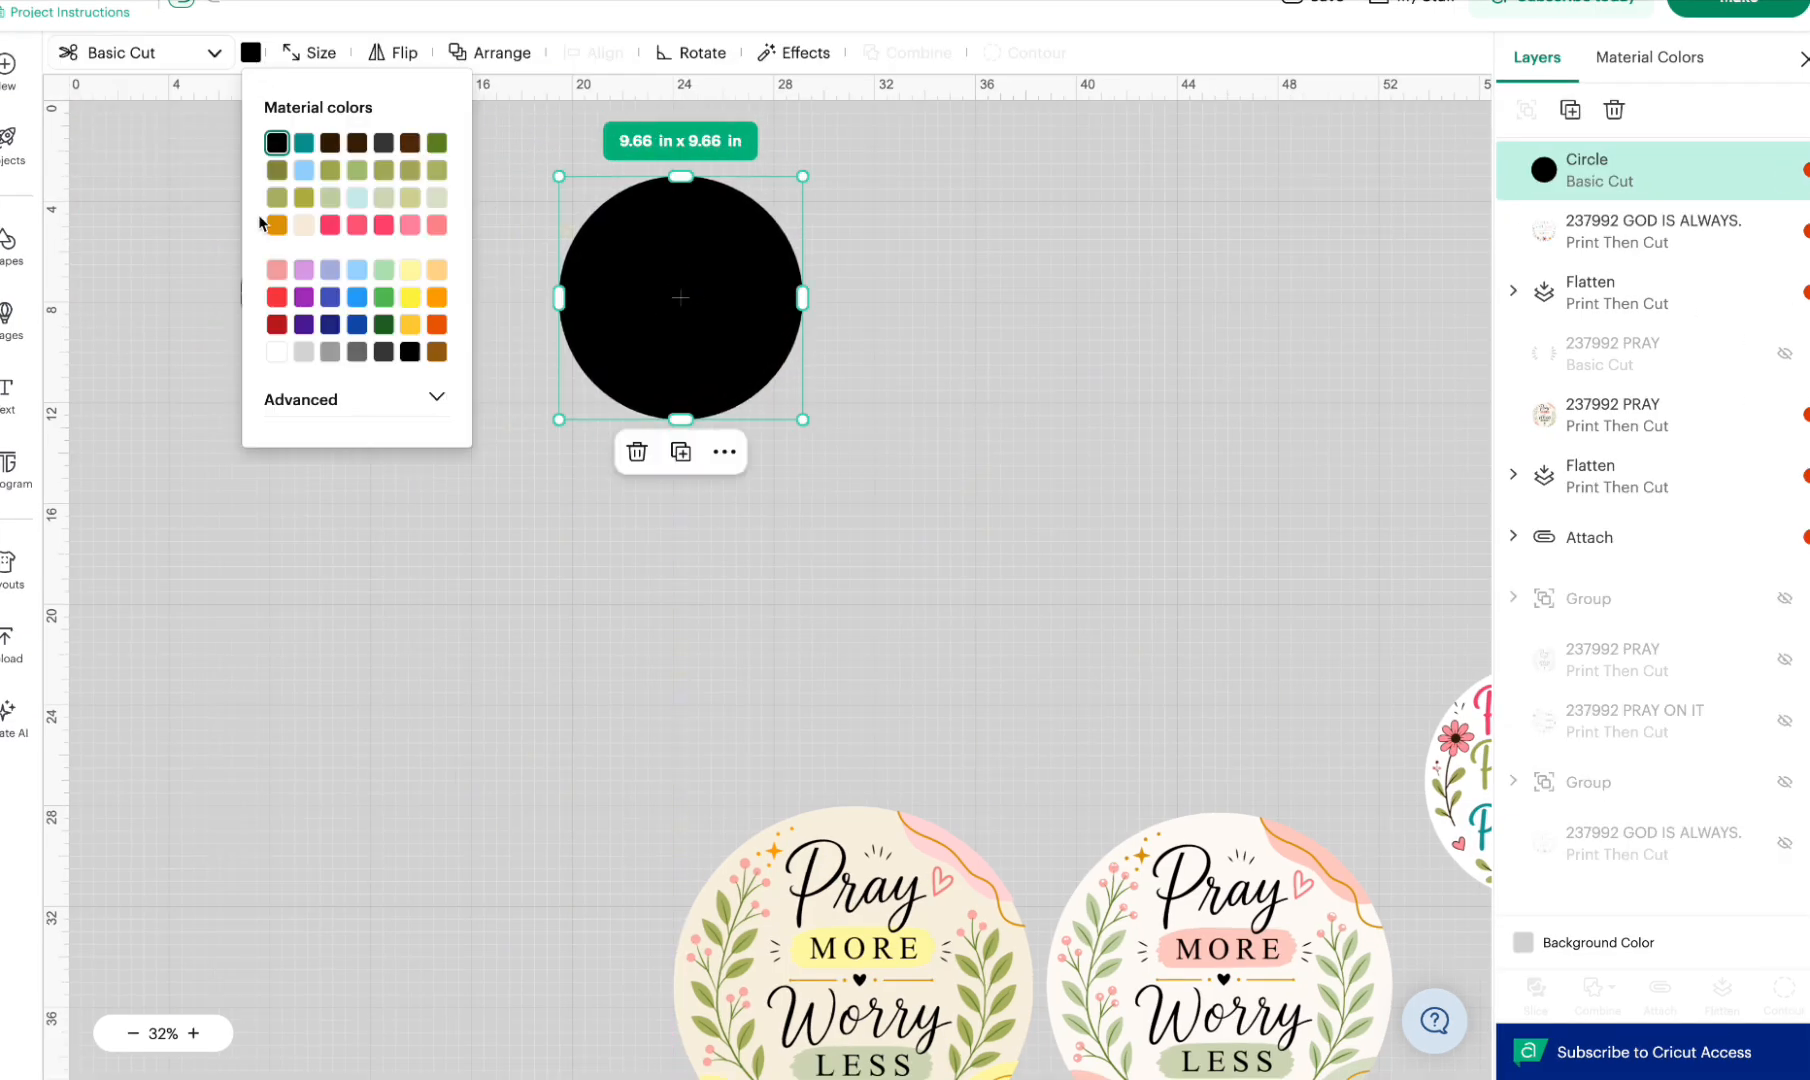
pyautogui.click(277, 352)
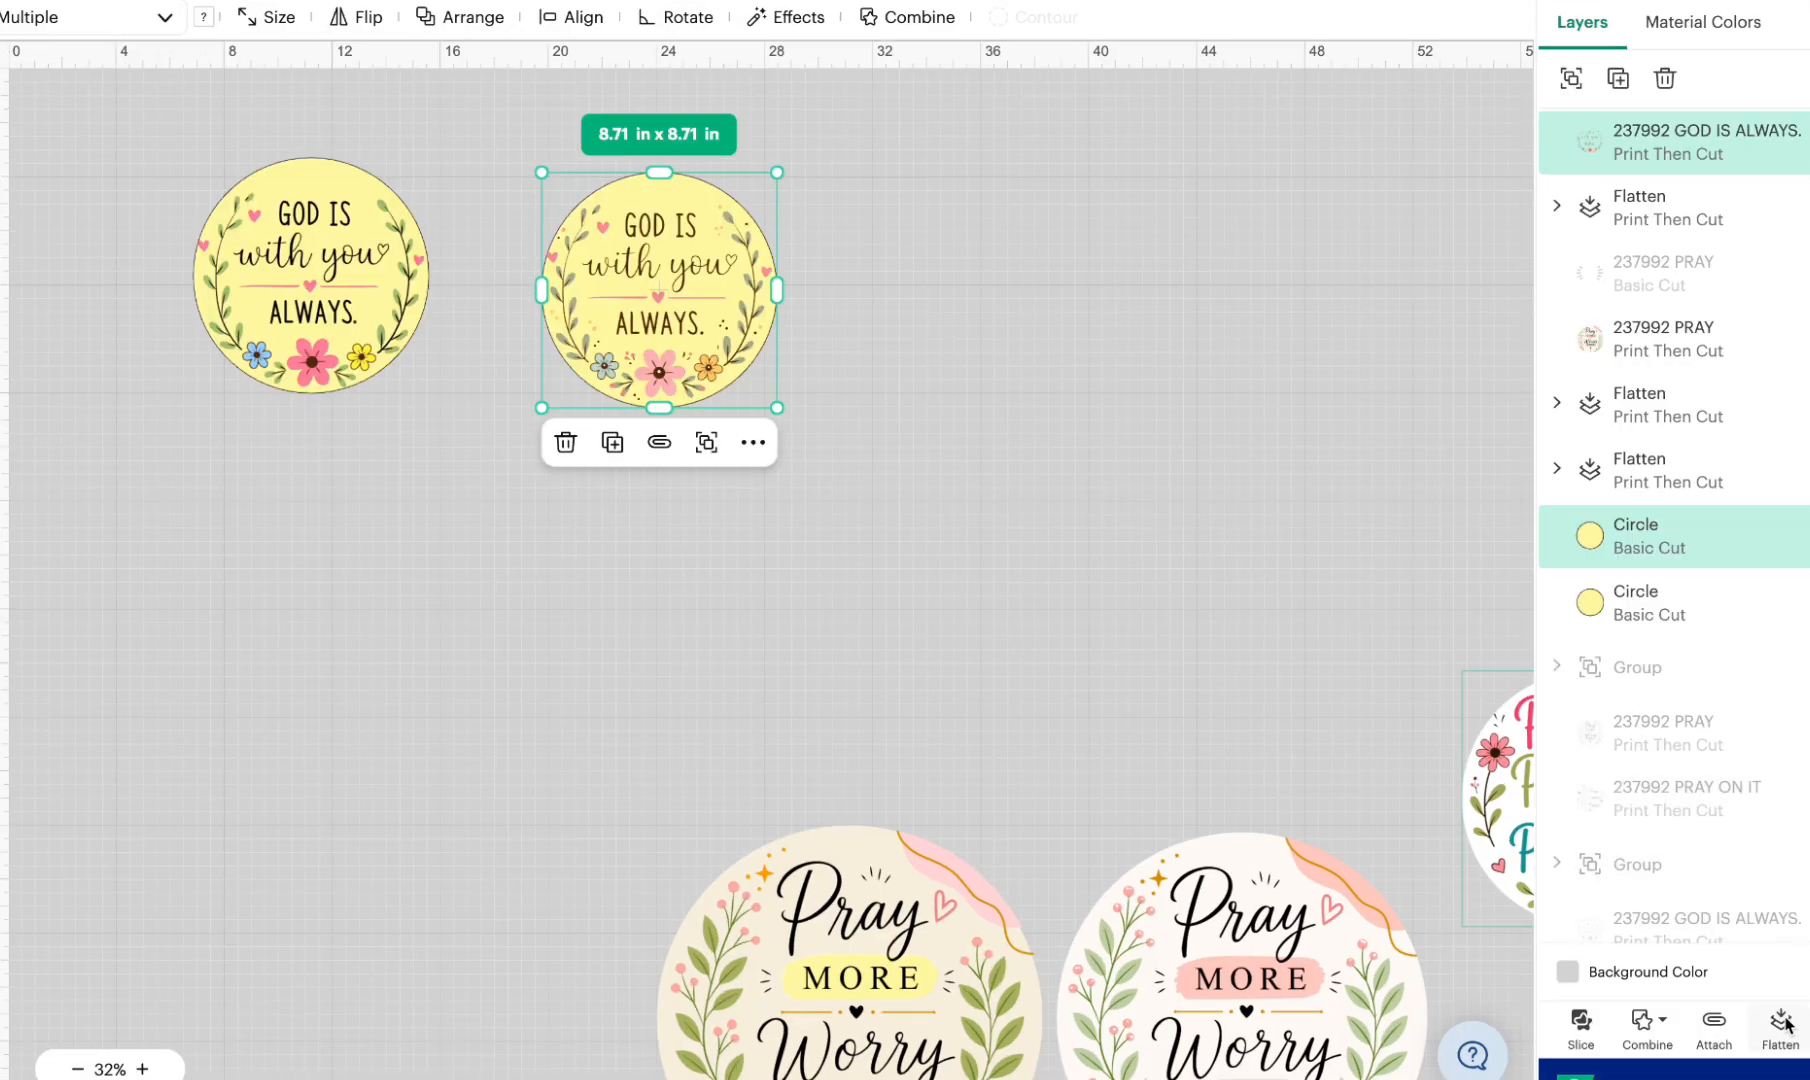
pyautogui.click(1784, 1022)
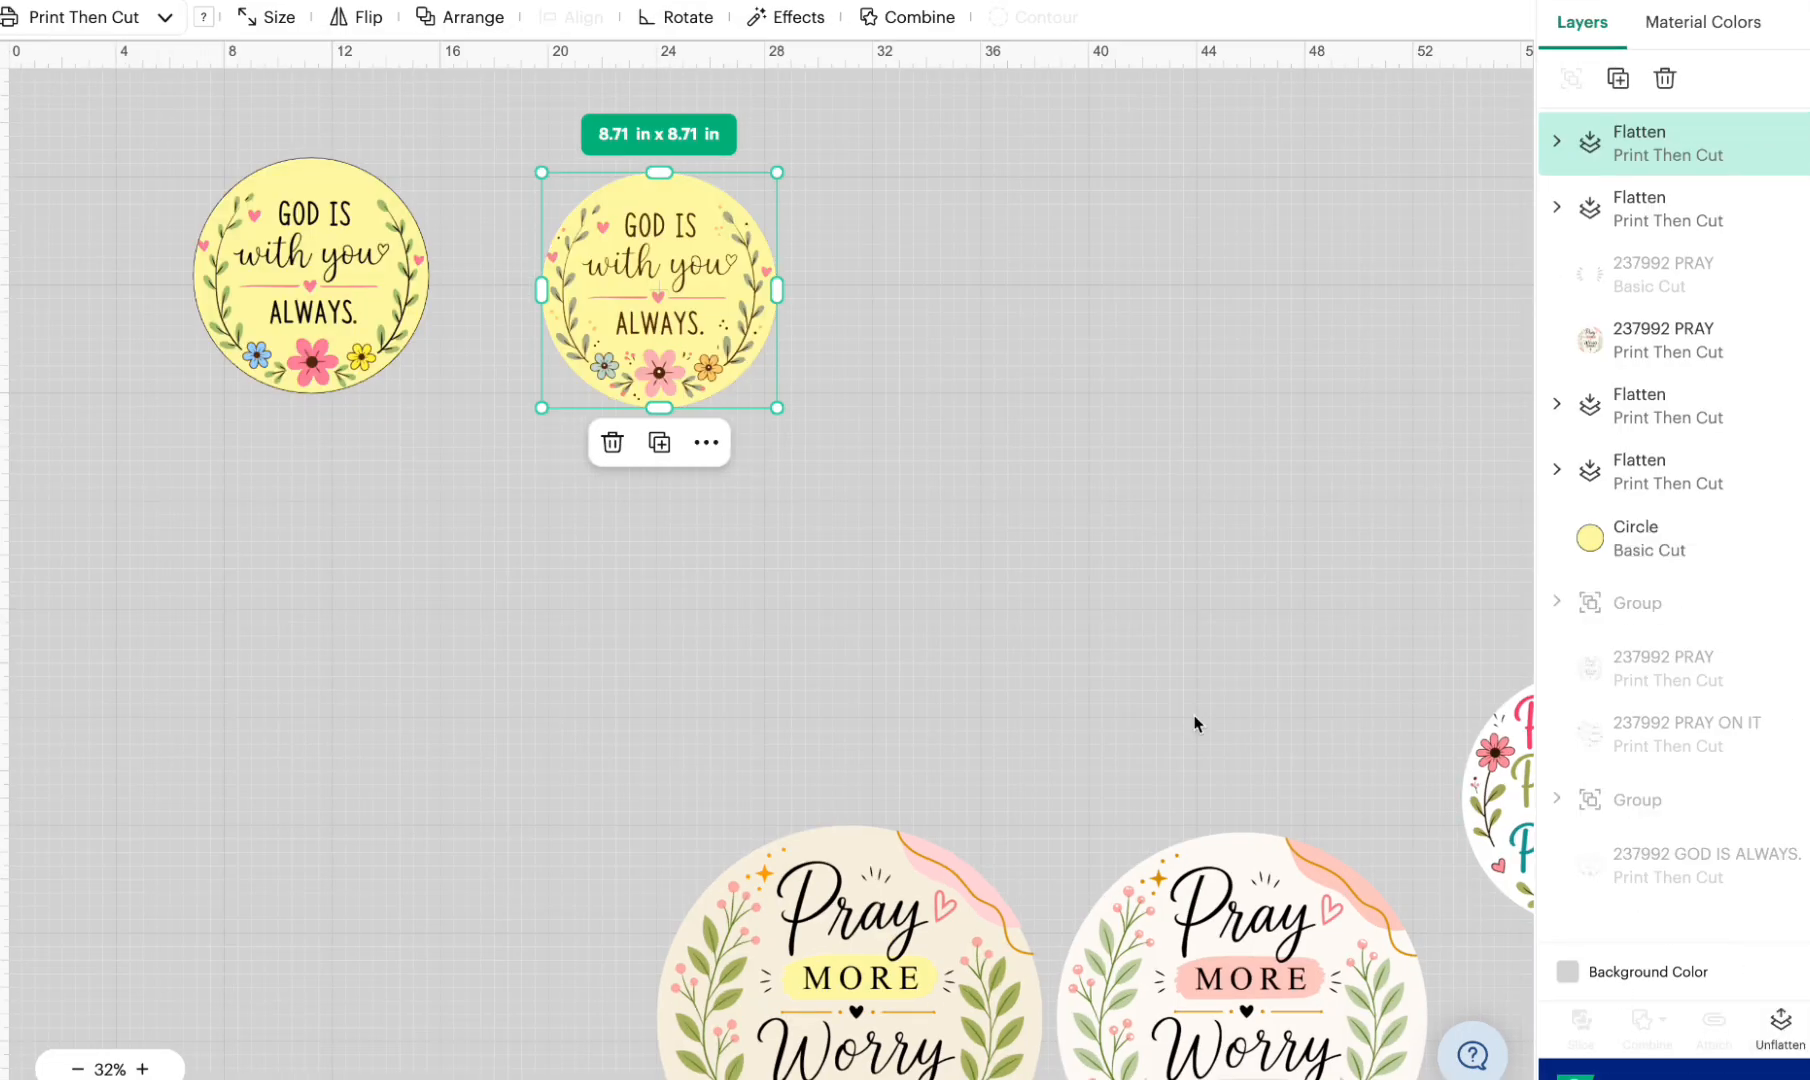
# - Select the layered "GOD IS with you ALWAYS." artwork together with its yellow circle and flatten them
pyautogui.click(997, 565)
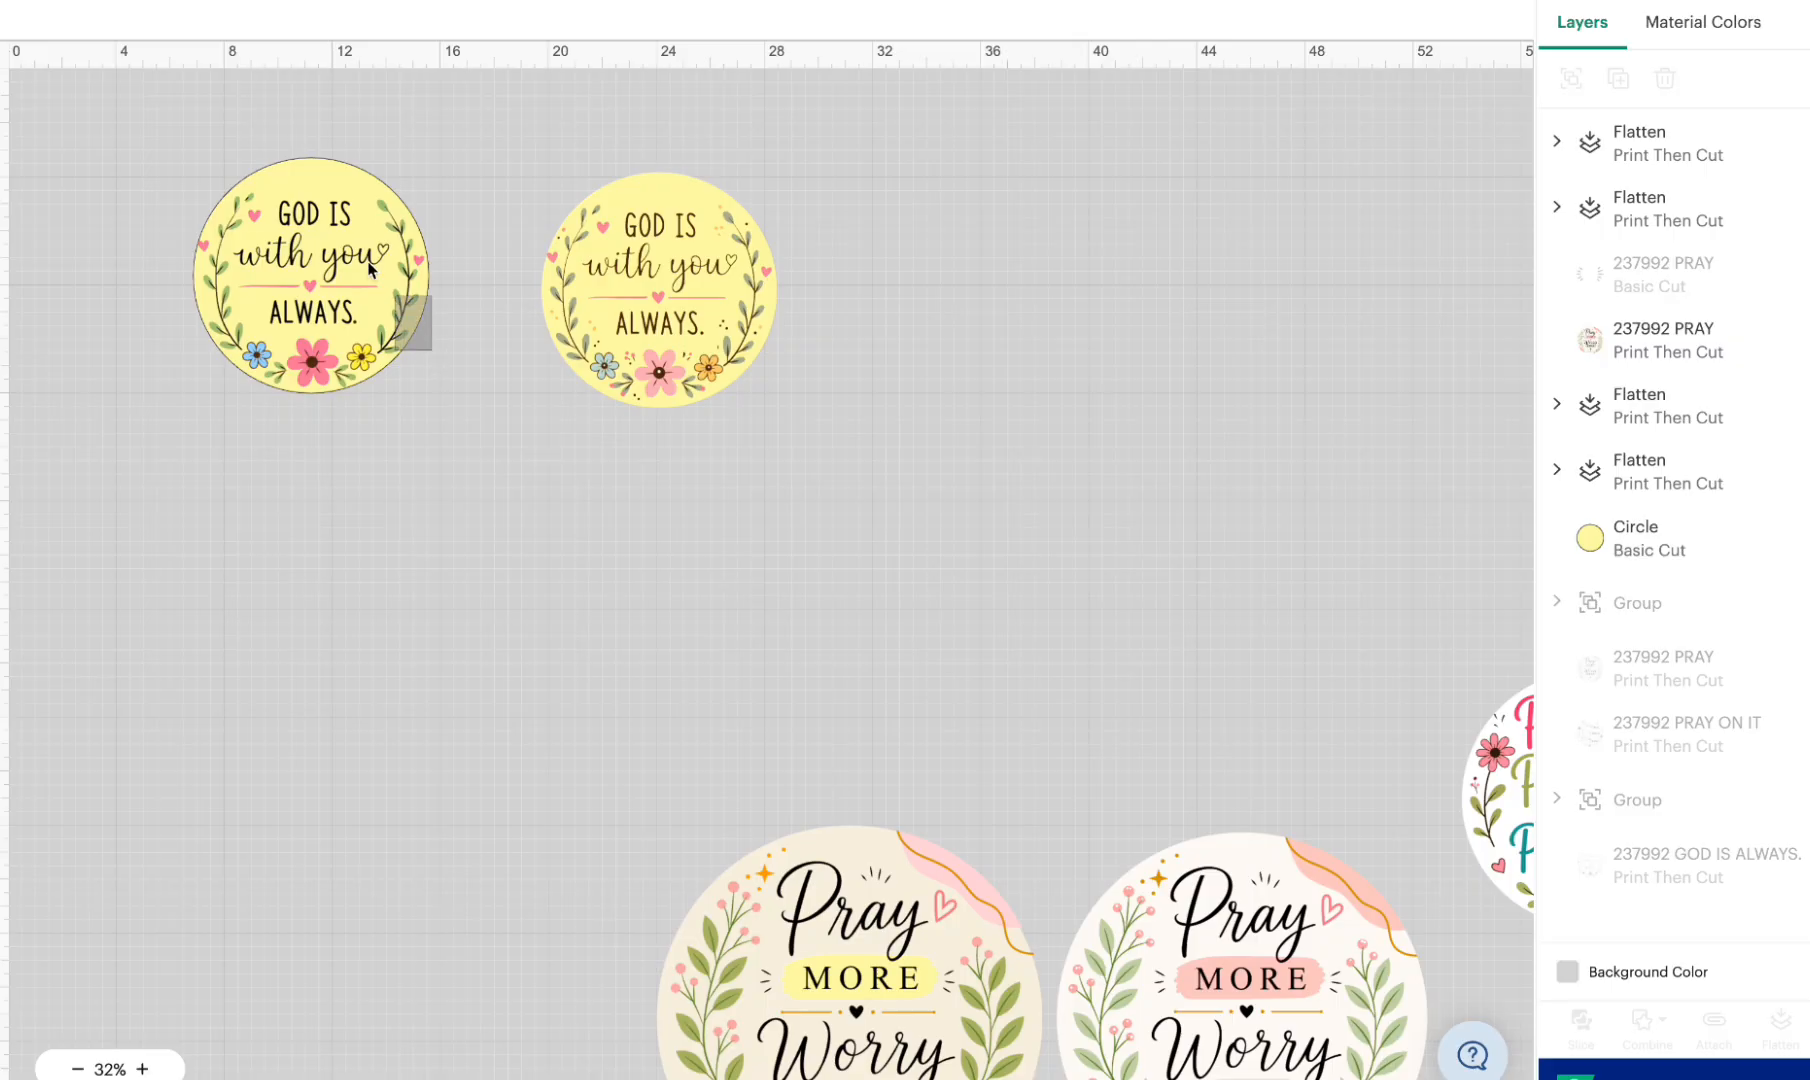
pyautogui.moveTo(386, 287); pyautogui.dragTo(246, 145)
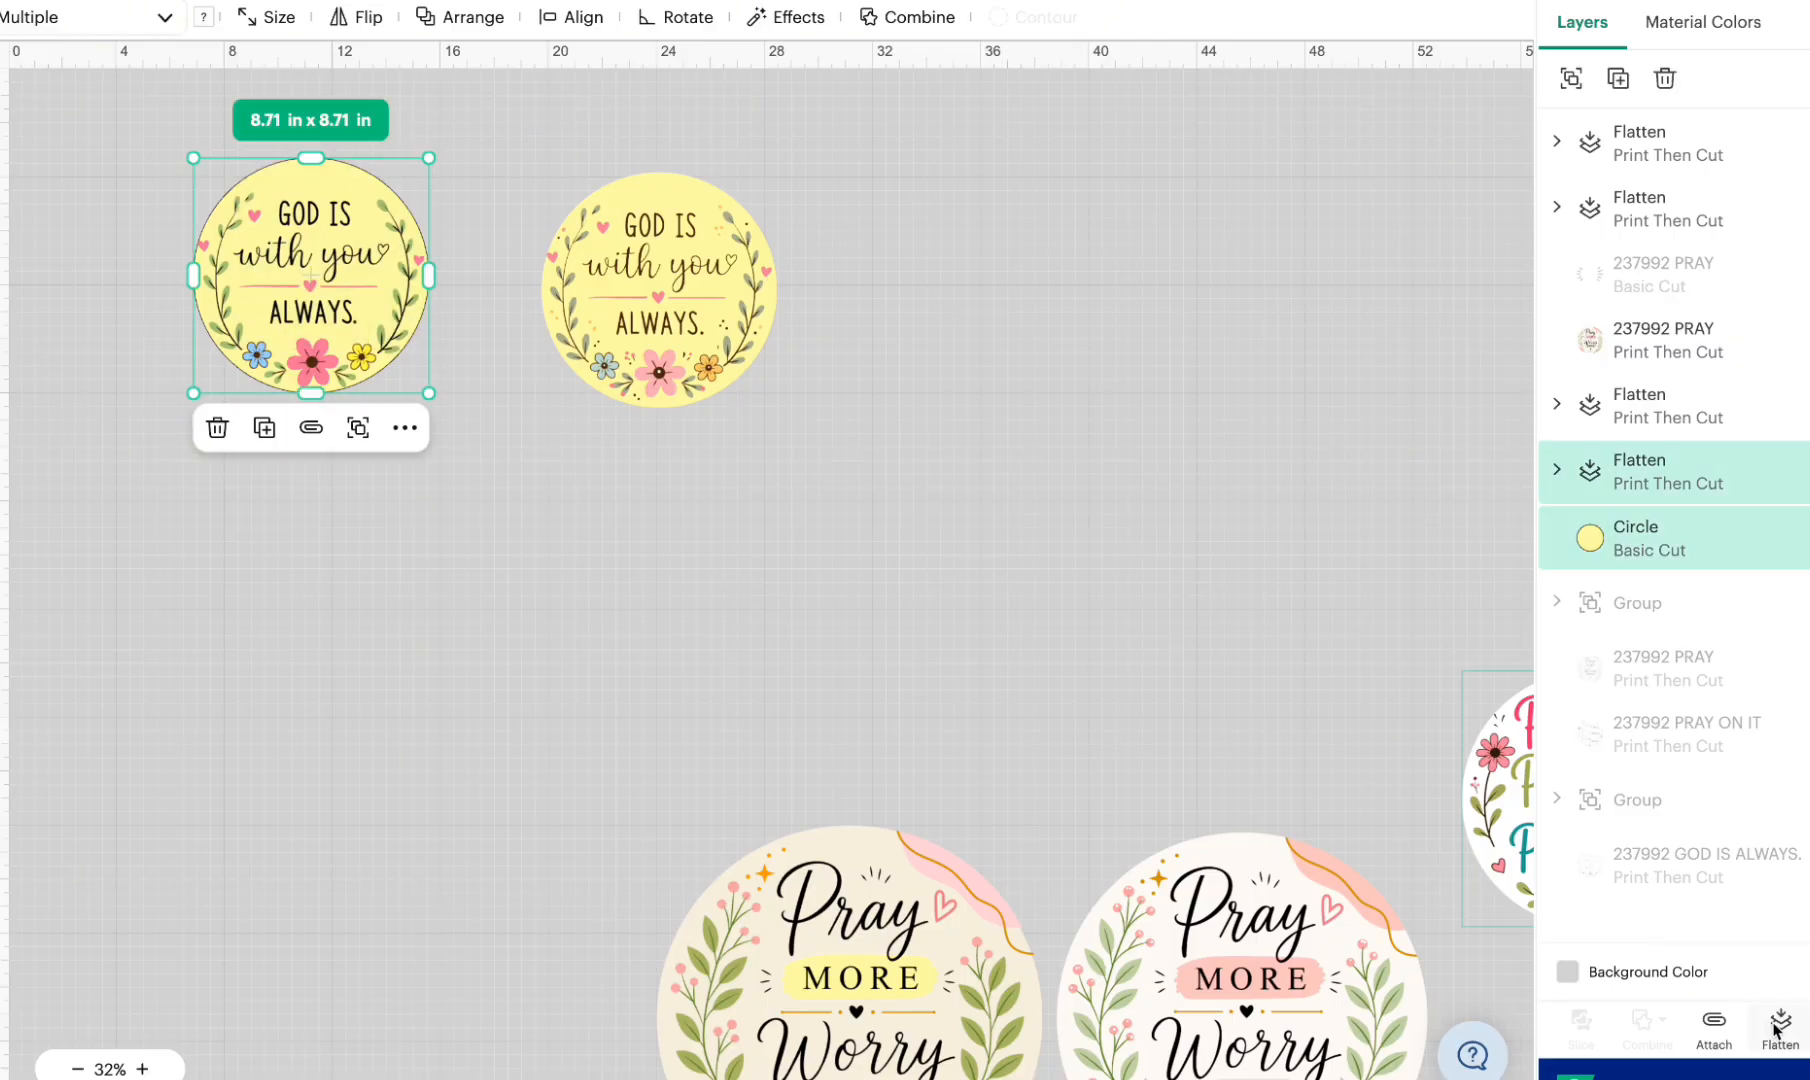
pyautogui.click(1777, 1025)
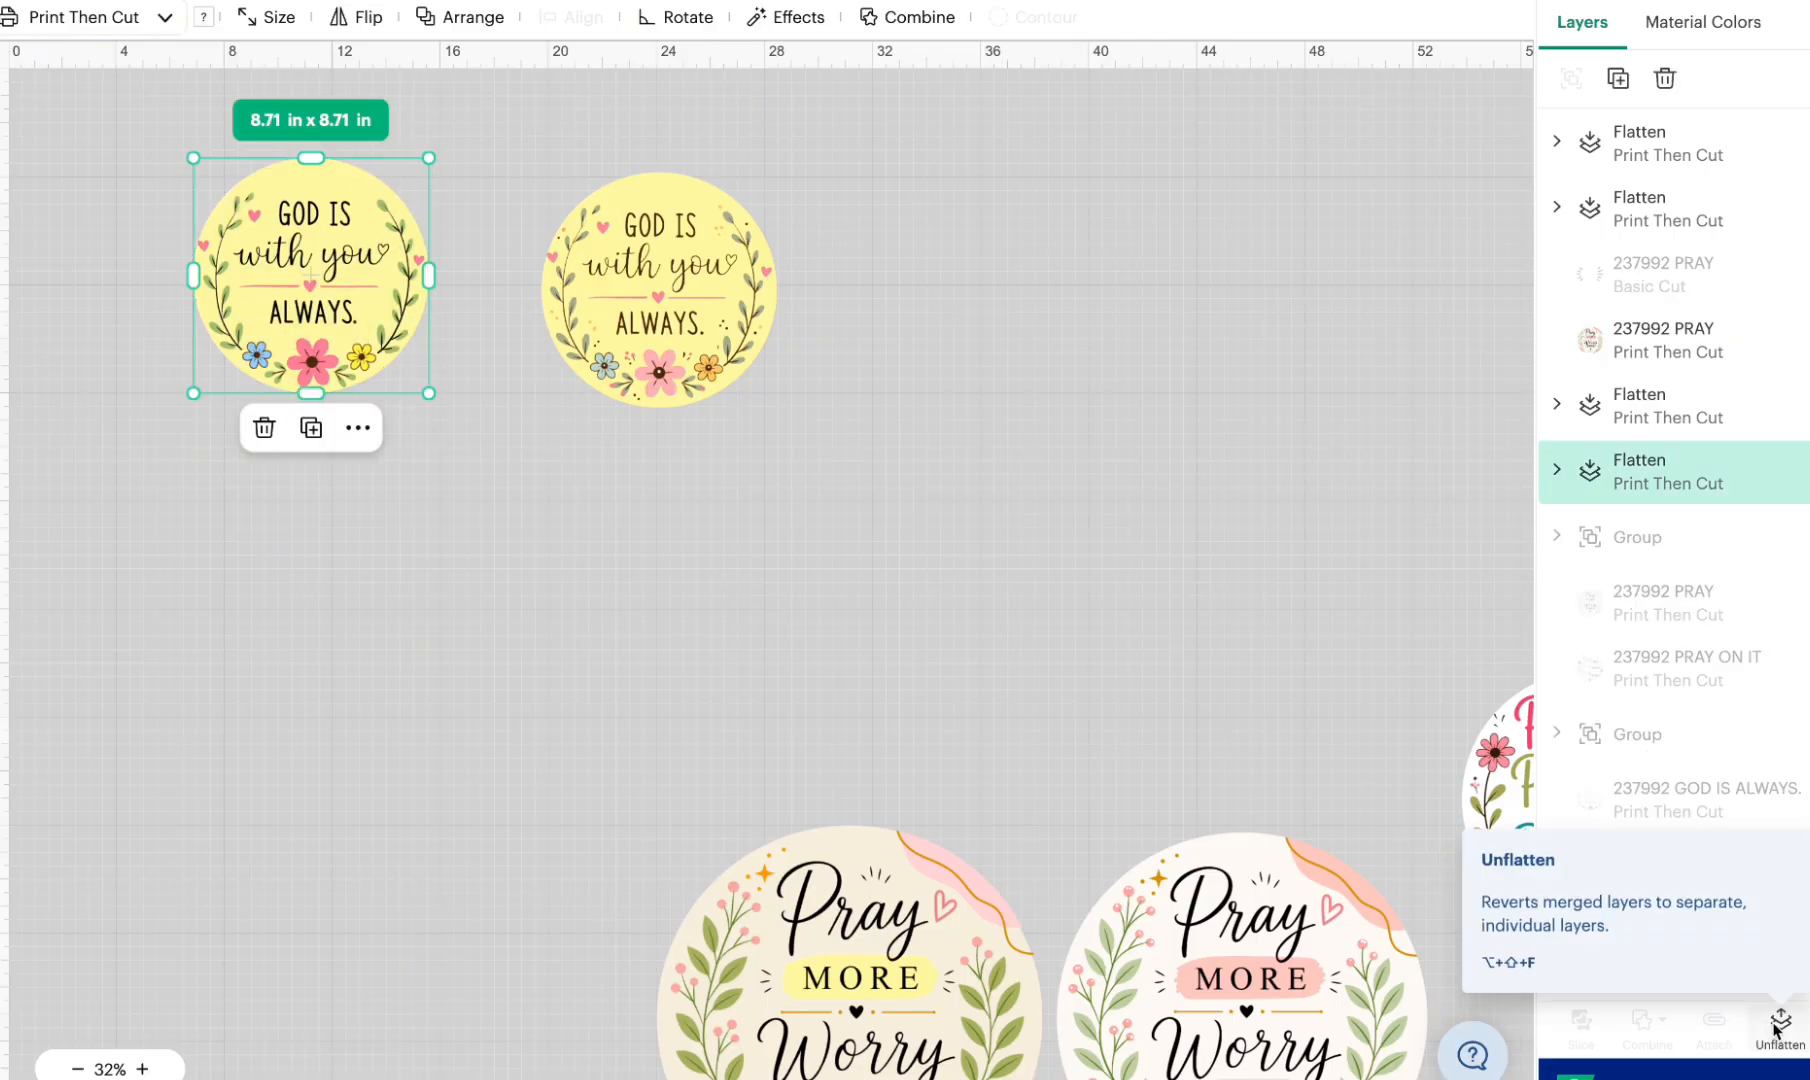
# - Move both "Pray MORE Worry LESS" designs below the "GOD IS with you ALWAYS." circles and shrink the beige layered version
pyautogui.moveTo(805, 885); pyautogui.dragTo(281, 518)
pyautogui.click(1252, 950)
pyautogui.moveTo(1252, 950); pyautogui.dragTo(733, 548)
pyautogui.click(502, 556)
pyautogui.moveTo(519, 468); pyautogui.dragTo(404, 582)
pyautogui.moveTo(325, 639); pyautogui.dragTo(361, 492)
# - Resize the single-layer "Pray MORE Worry LESS" image to about 9.9 in wide and move both single-layer designs closer to their layered versions
pyautogui.click(649, 573)
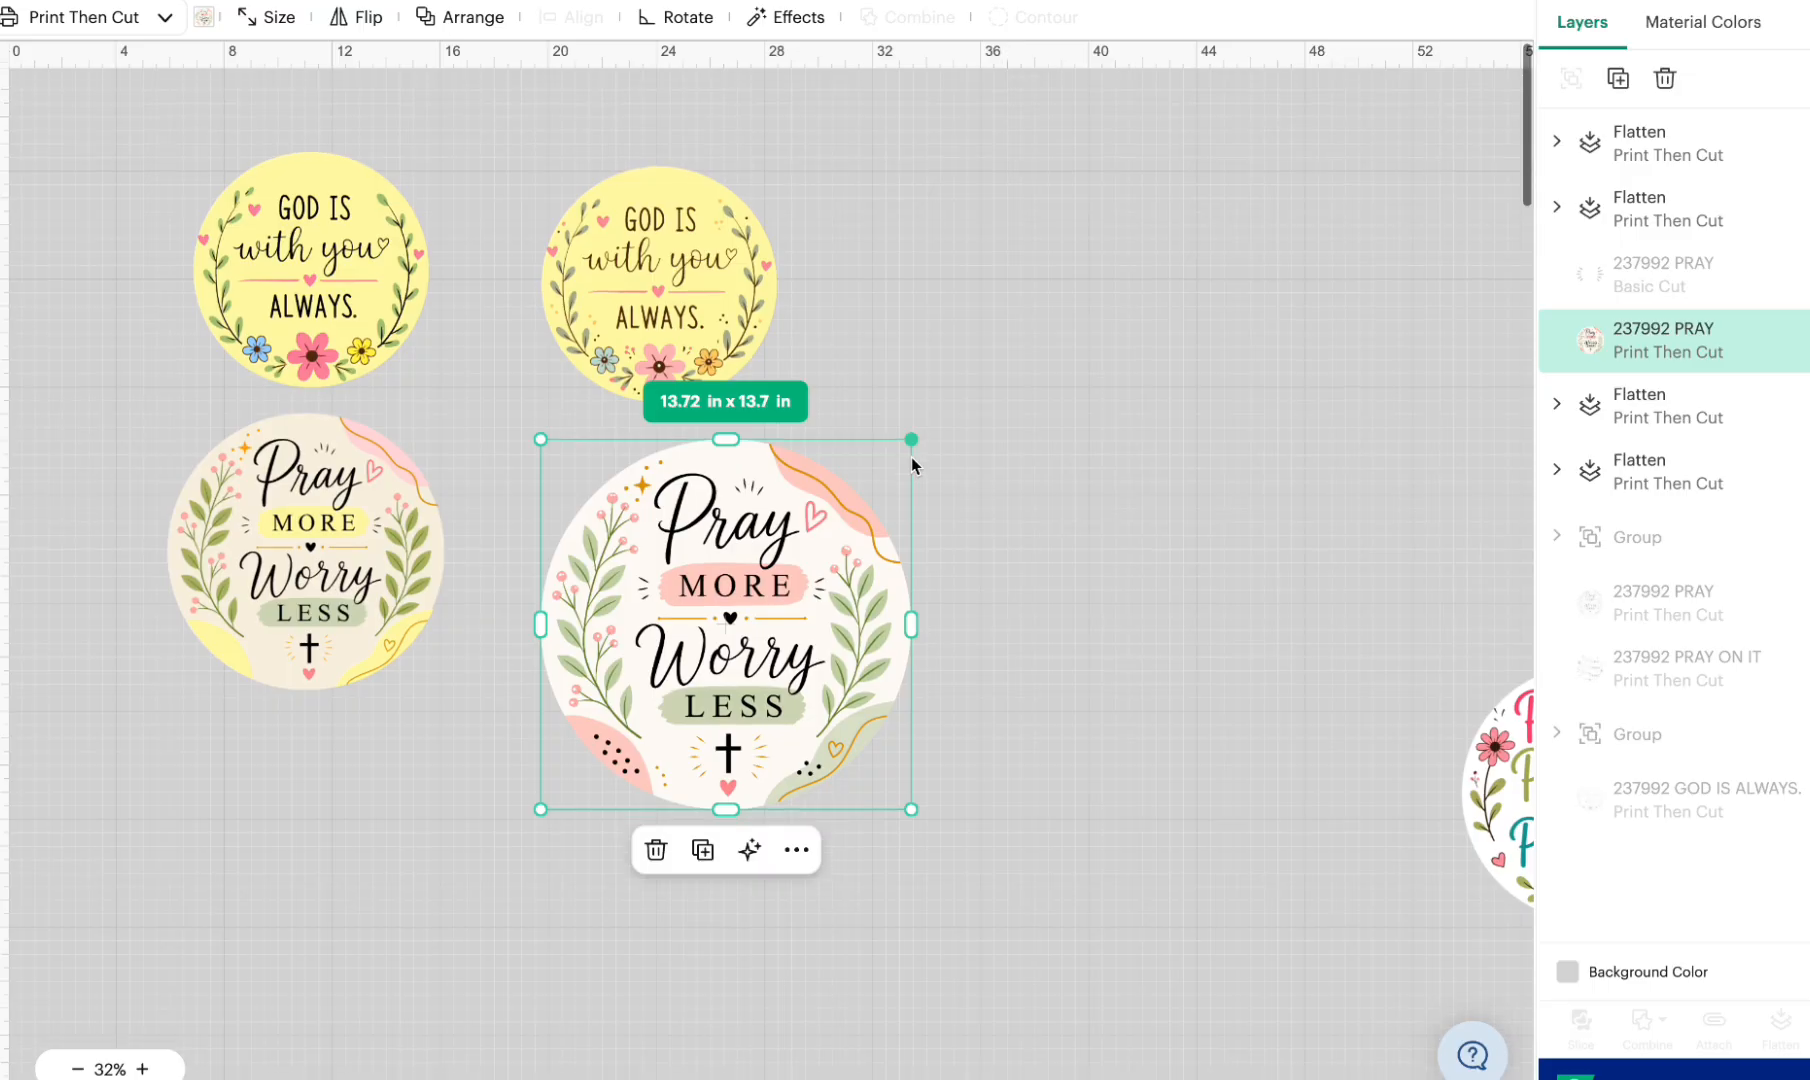
pyautogui.moveTo(911, 446); pyautogui.dragTo(759, 544)
pyautogui.moveTo(603, 622); pyautogui.dragTo(593, 493)
pyautogui.moveTo(678, 272); pyautogui.dragTo(624, 259)
pyautogui.moveTo(678, 468); pyautogui.dragTo(643, 477)
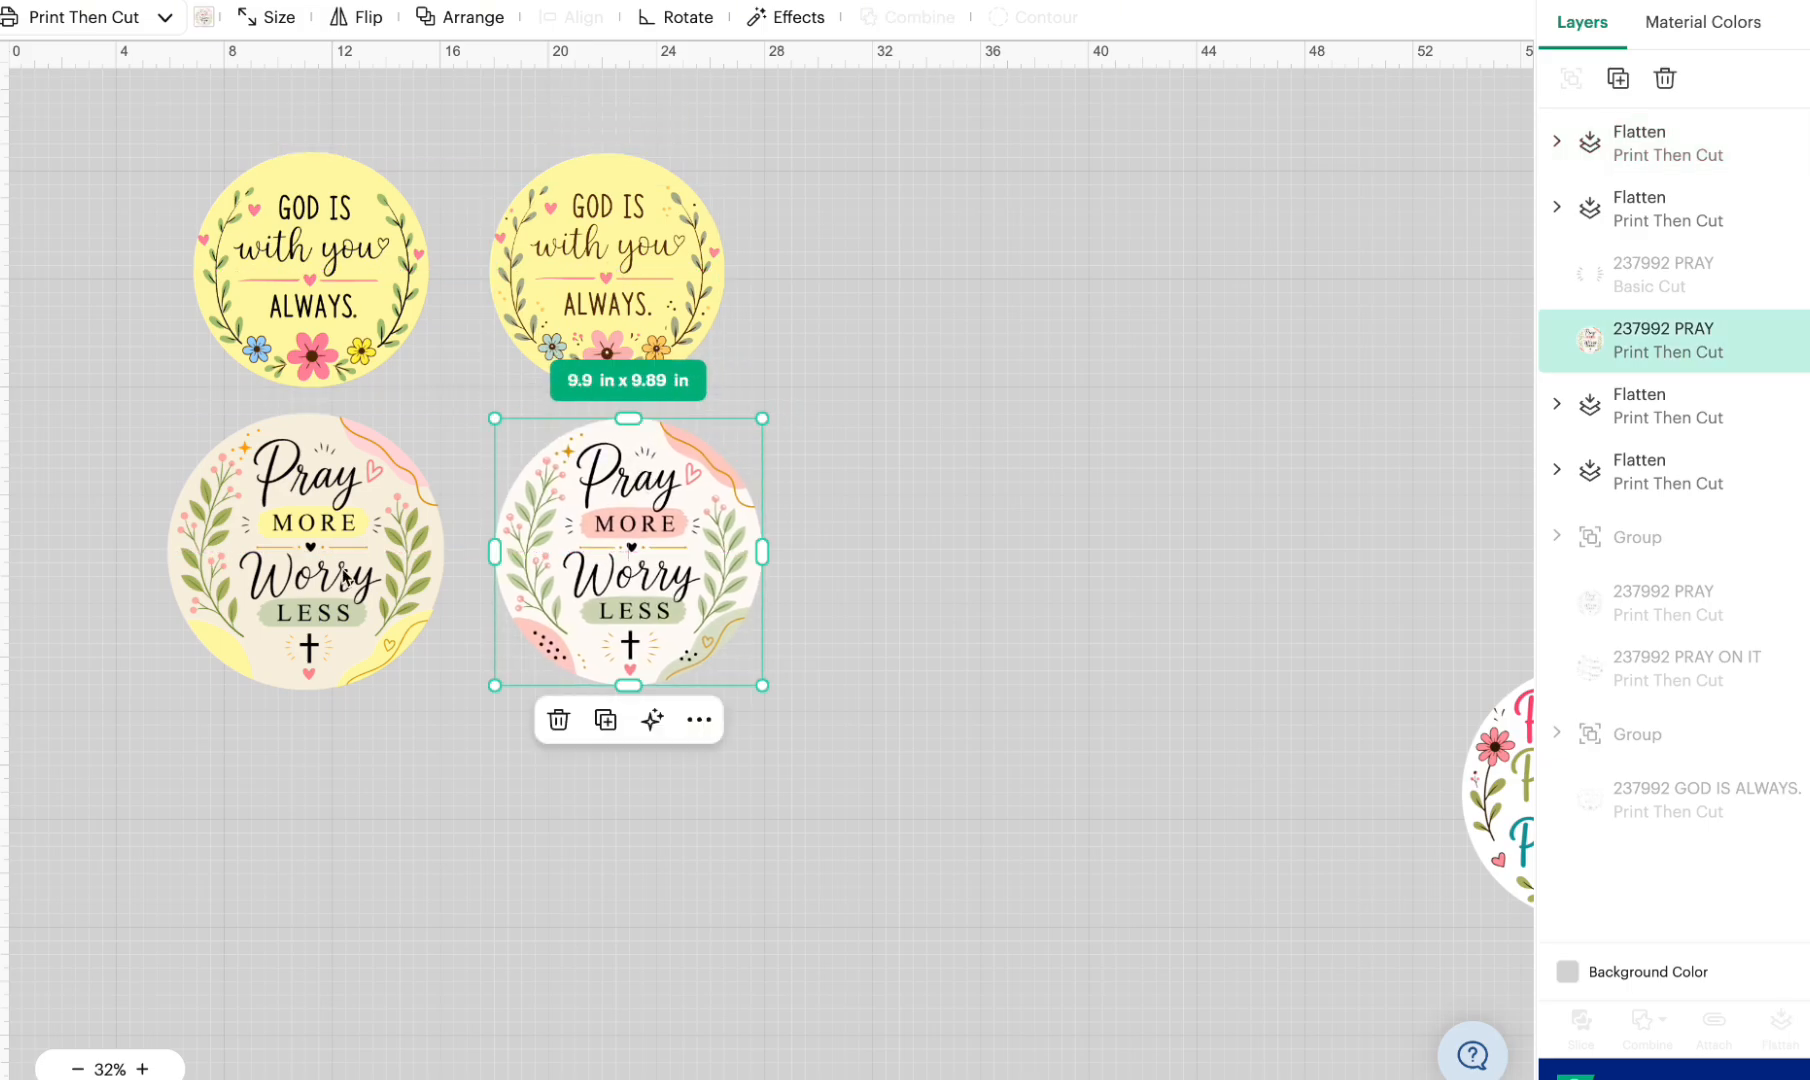
# - Move the flattened "Pray ON IT" design below the beige "Pray MORE Worry LESS" circle and browse the uploaded images
pyautogui.scroll(-3, 877, 634)
pyautogui.moveTo(1492, 600); pyautogui.dragTo(197, 658)
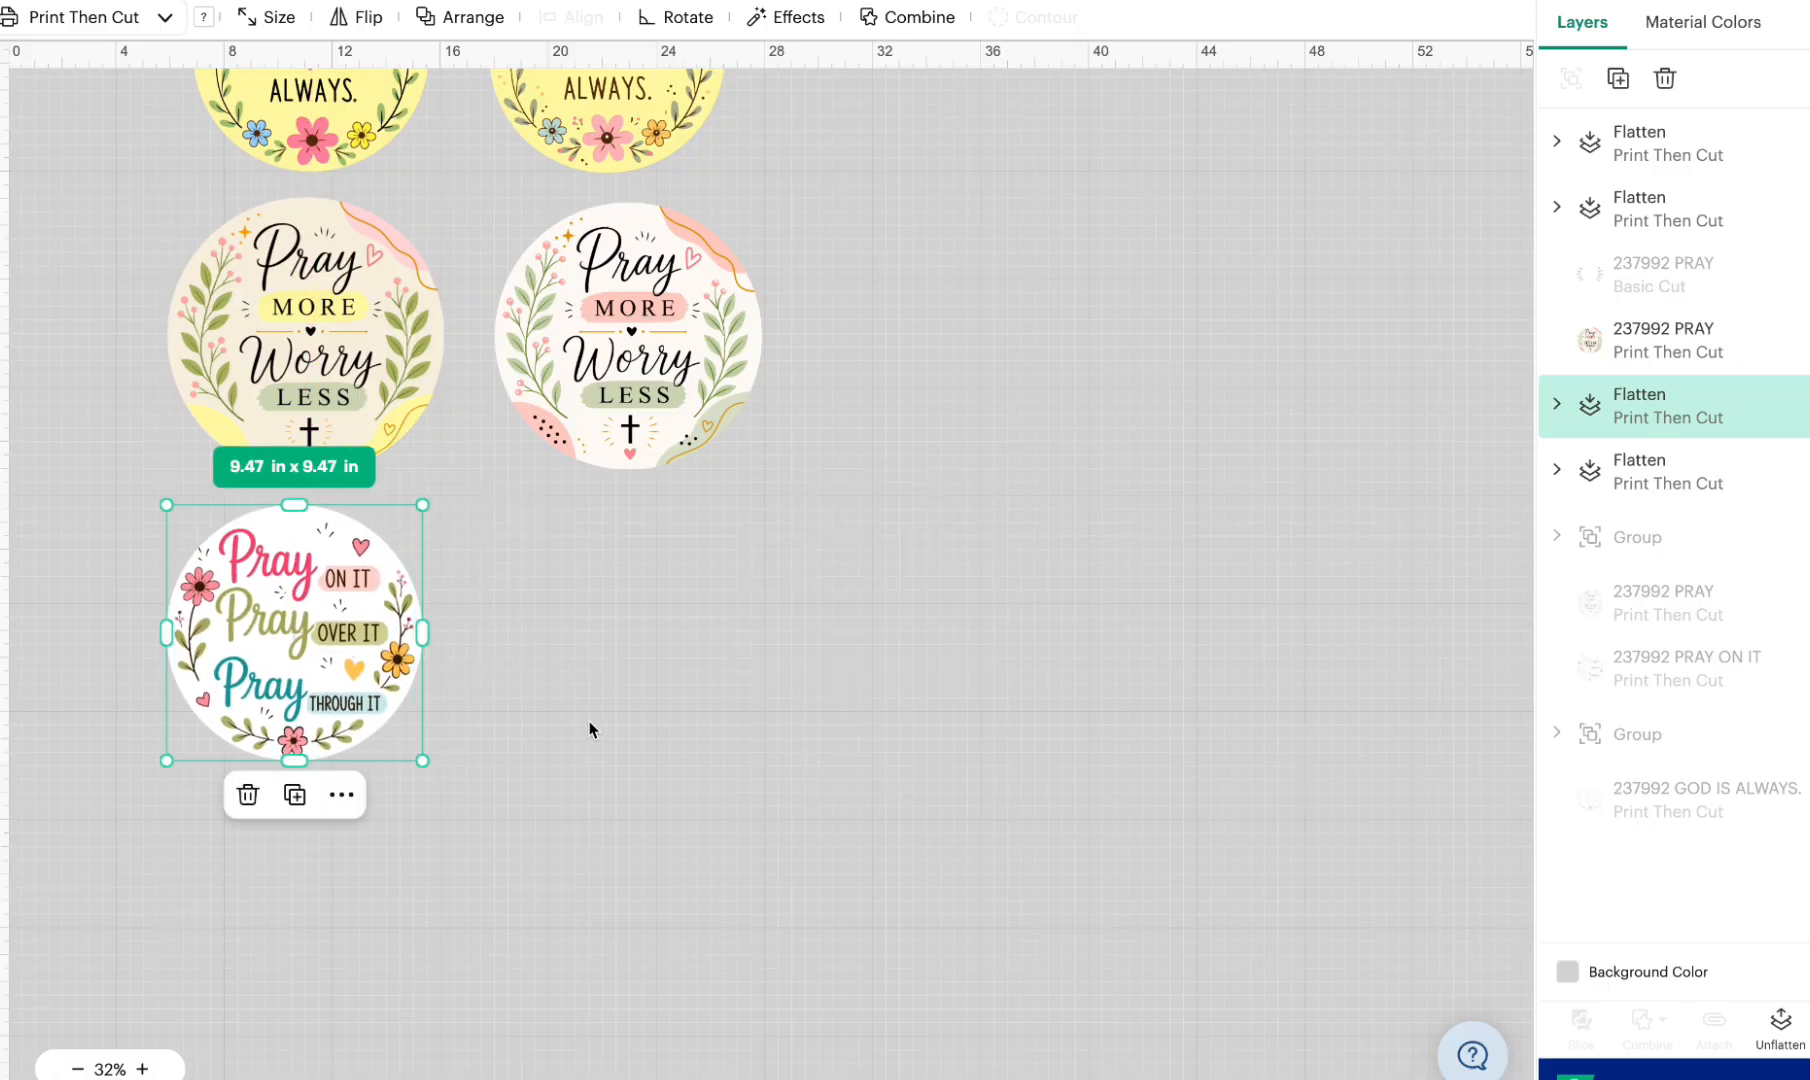
pyautogui.scroll(1, 590, 730)
pyautogui.click(6, 554)
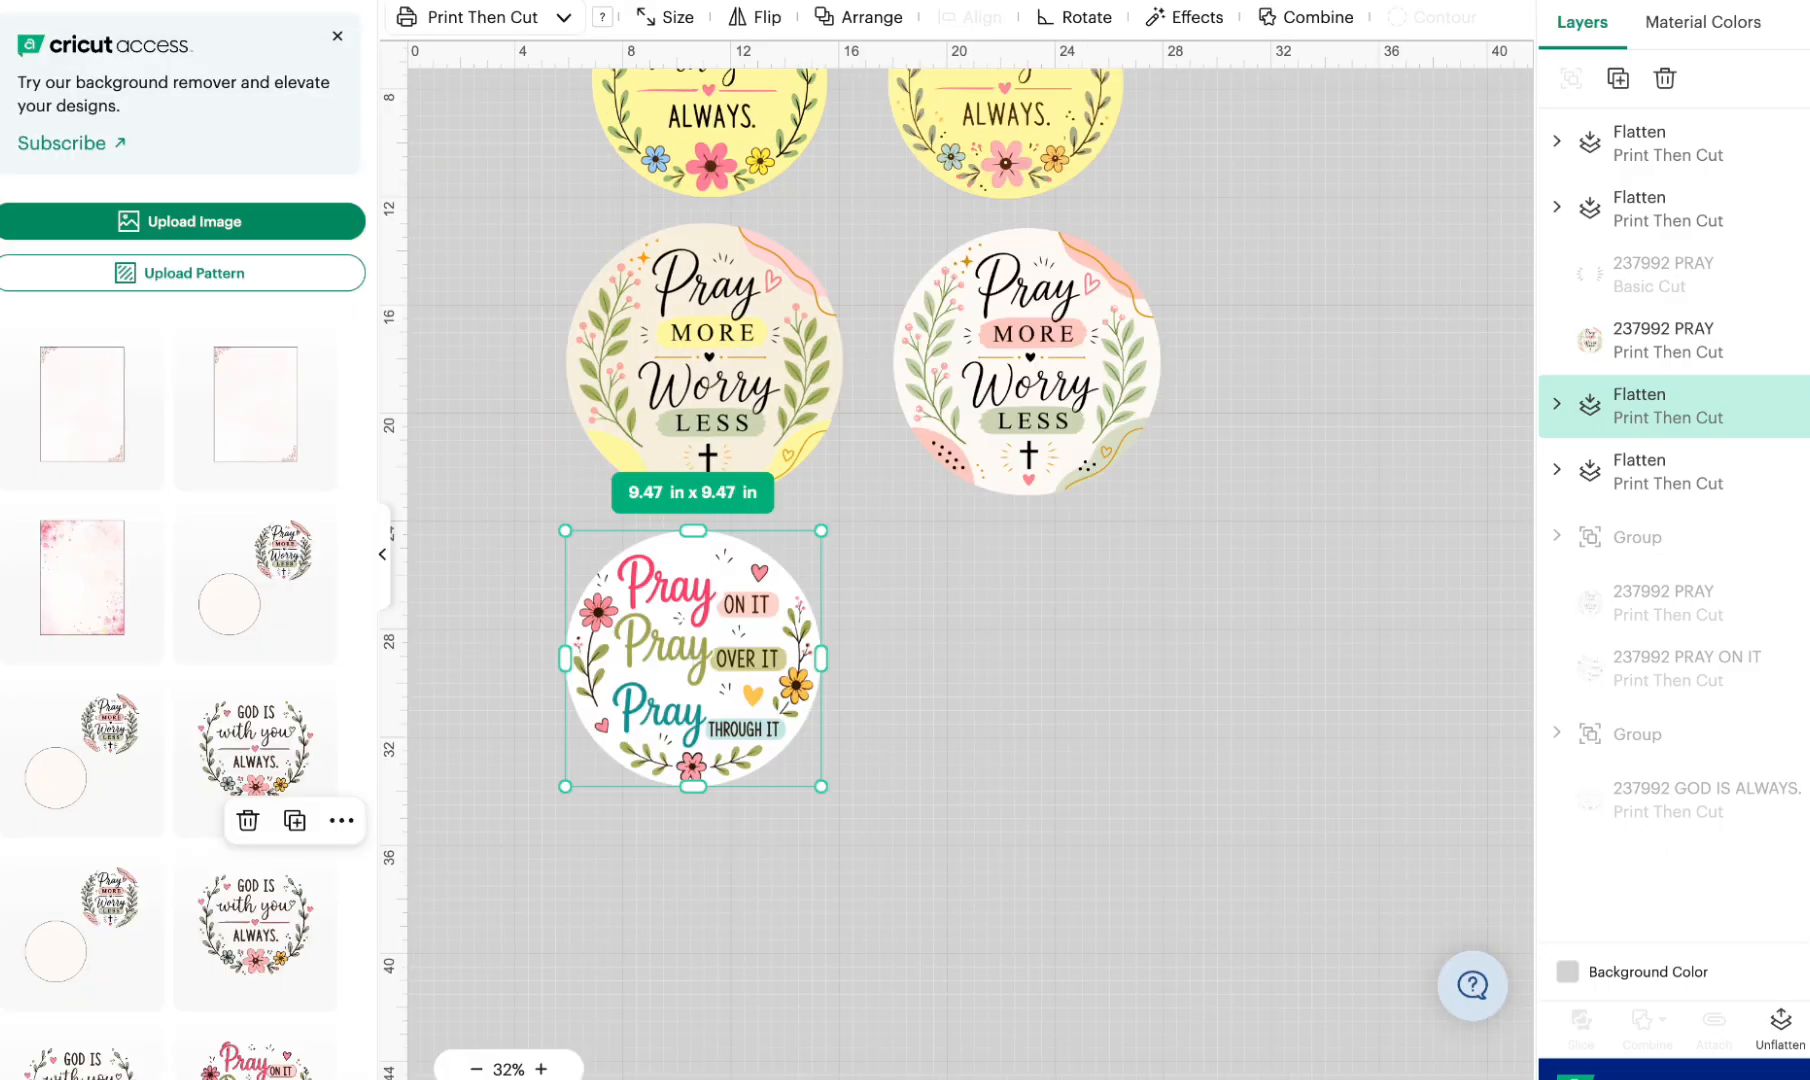
pyautogui.scroll(-8, 197, 744)
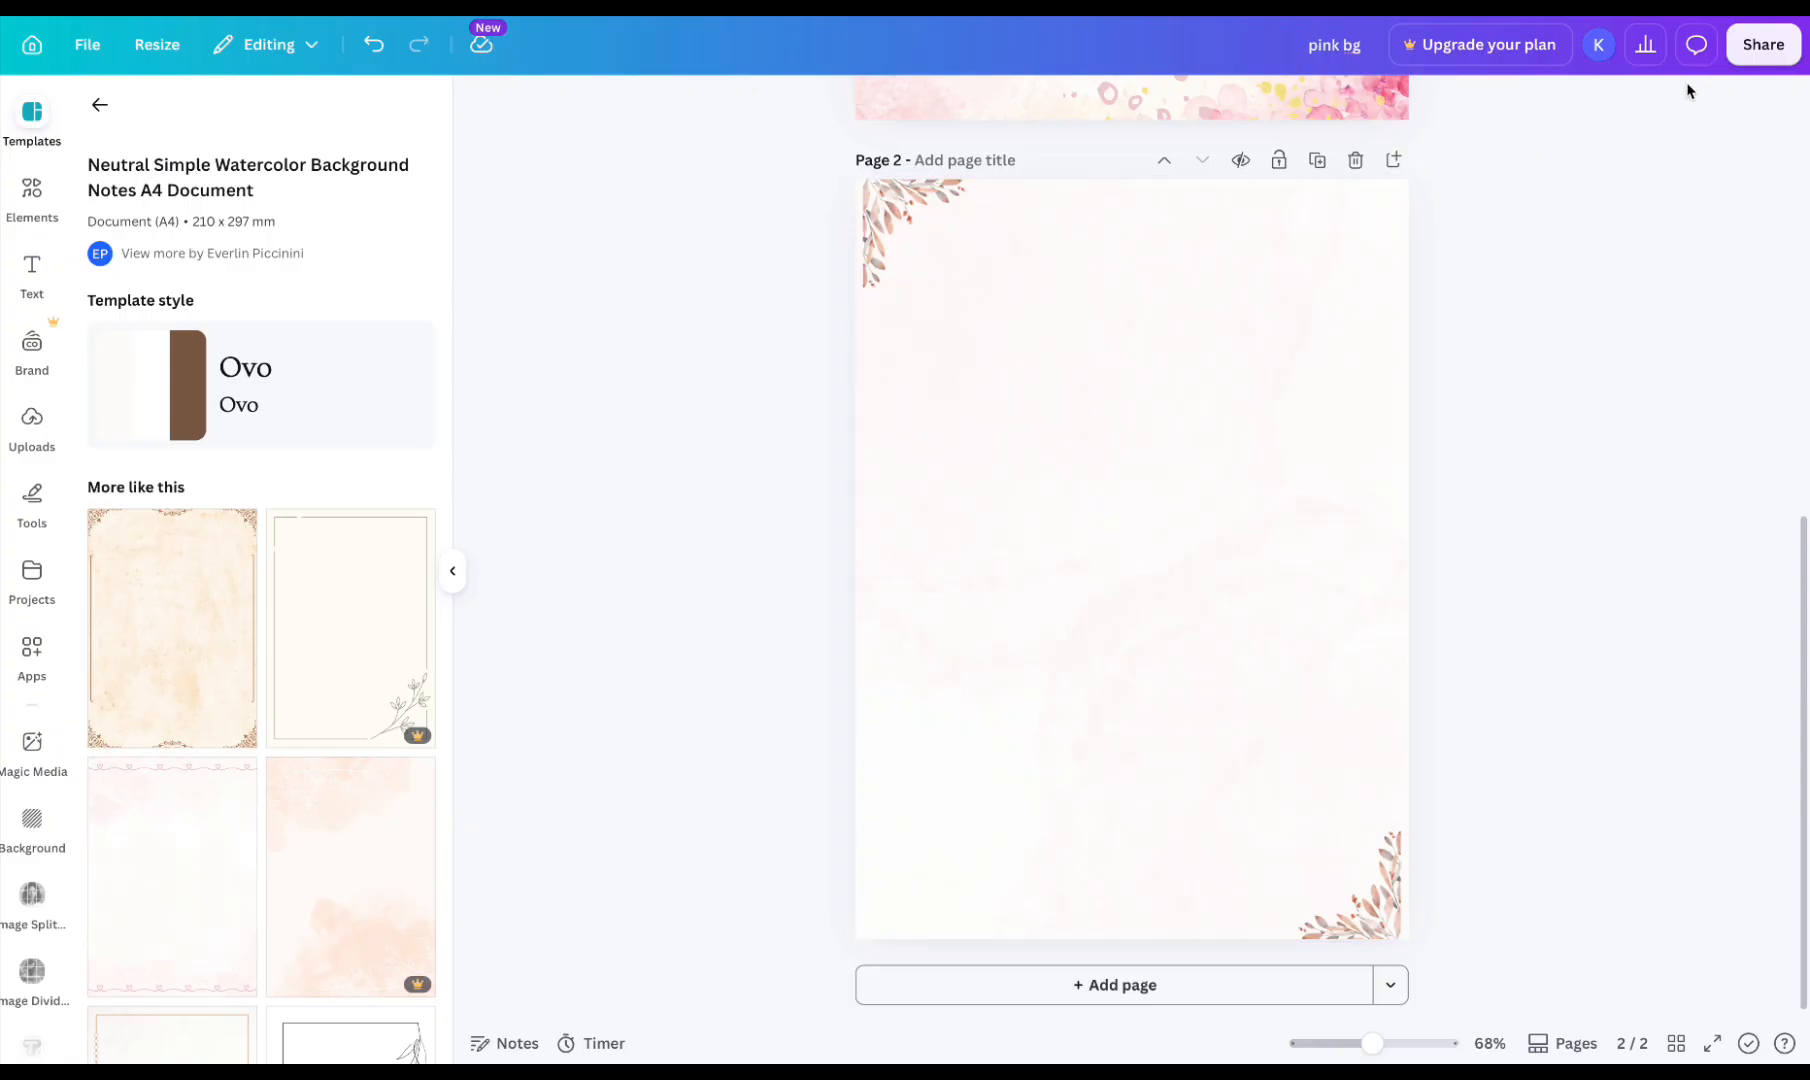
# - Switch to Cricut Design Space and paste the pale pink background with leafy corners onto the sticker sheet canvas
pyautogui.moveTo(1578, 1062)
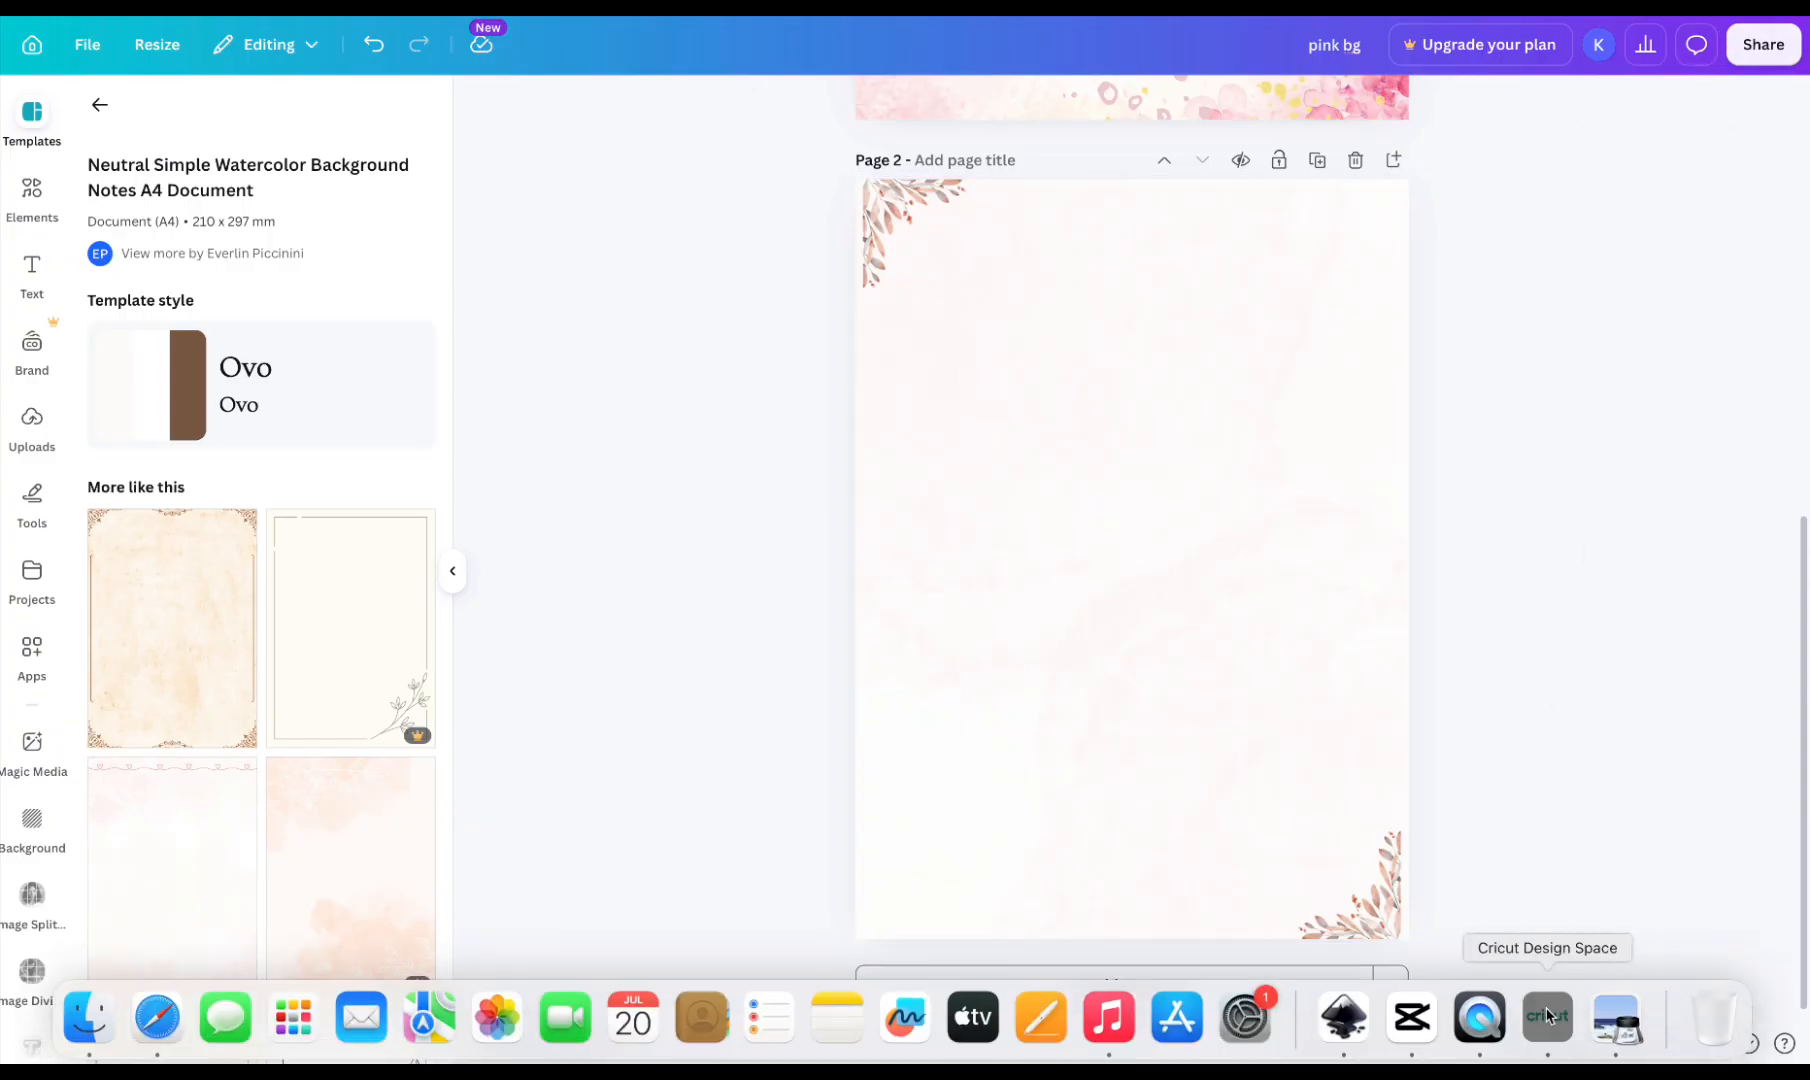
pyautogui.click(1548, 1016)
pyautogui.press('super+v')
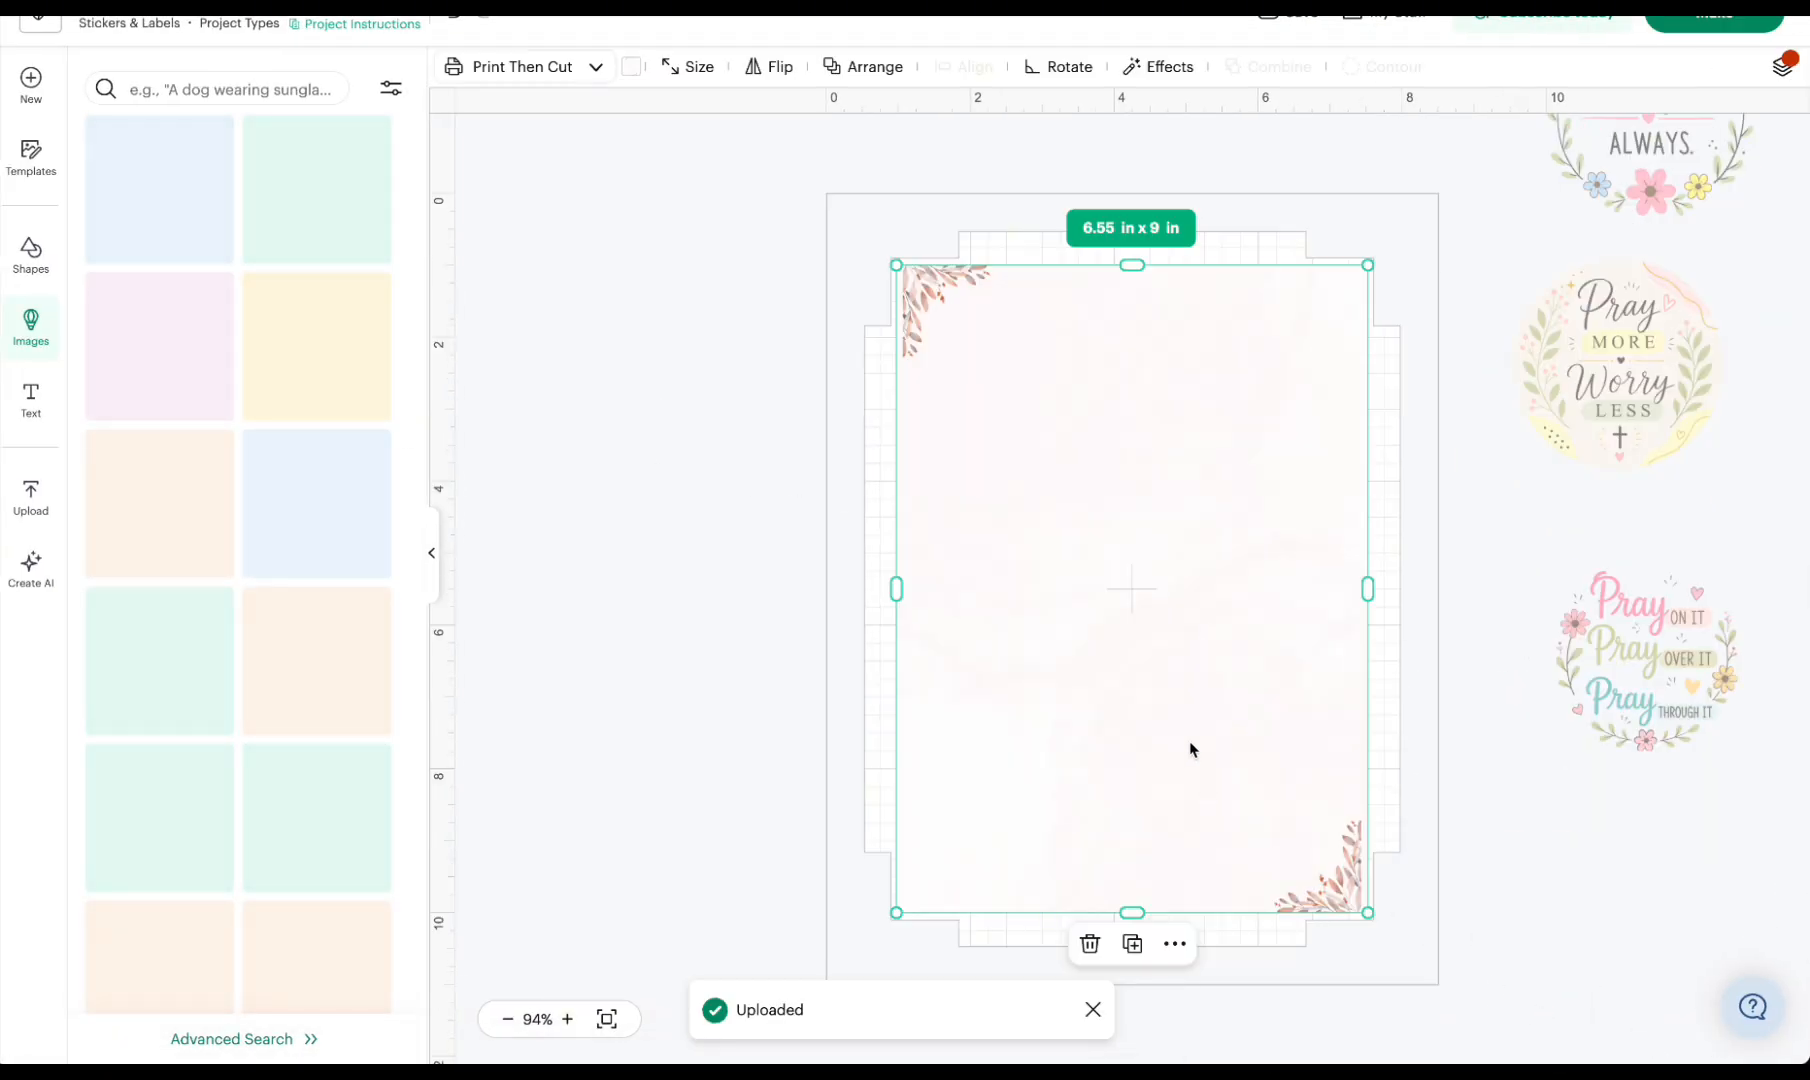
# - Apply the Sticker effect to the pasted background, with the border off and the Die Cut style
pyautogui.click(1175, 72)
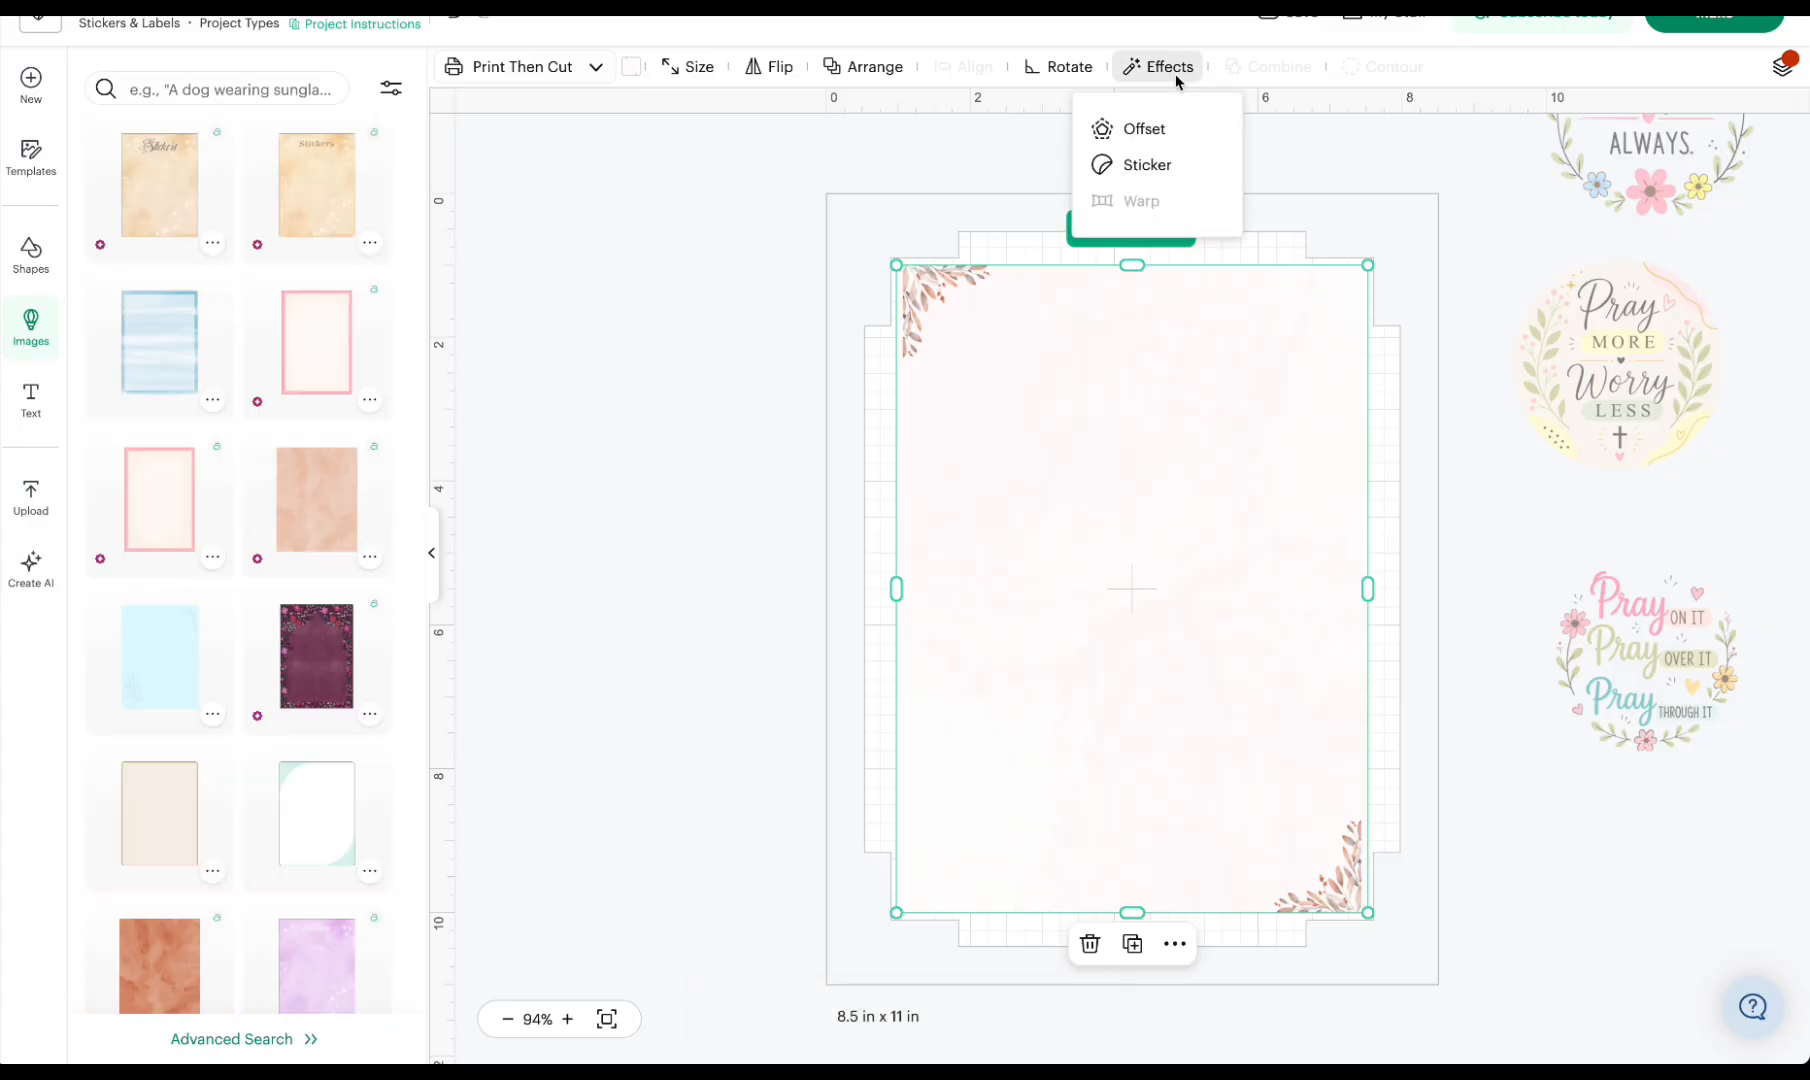
pyautogui.click(1147, 166)
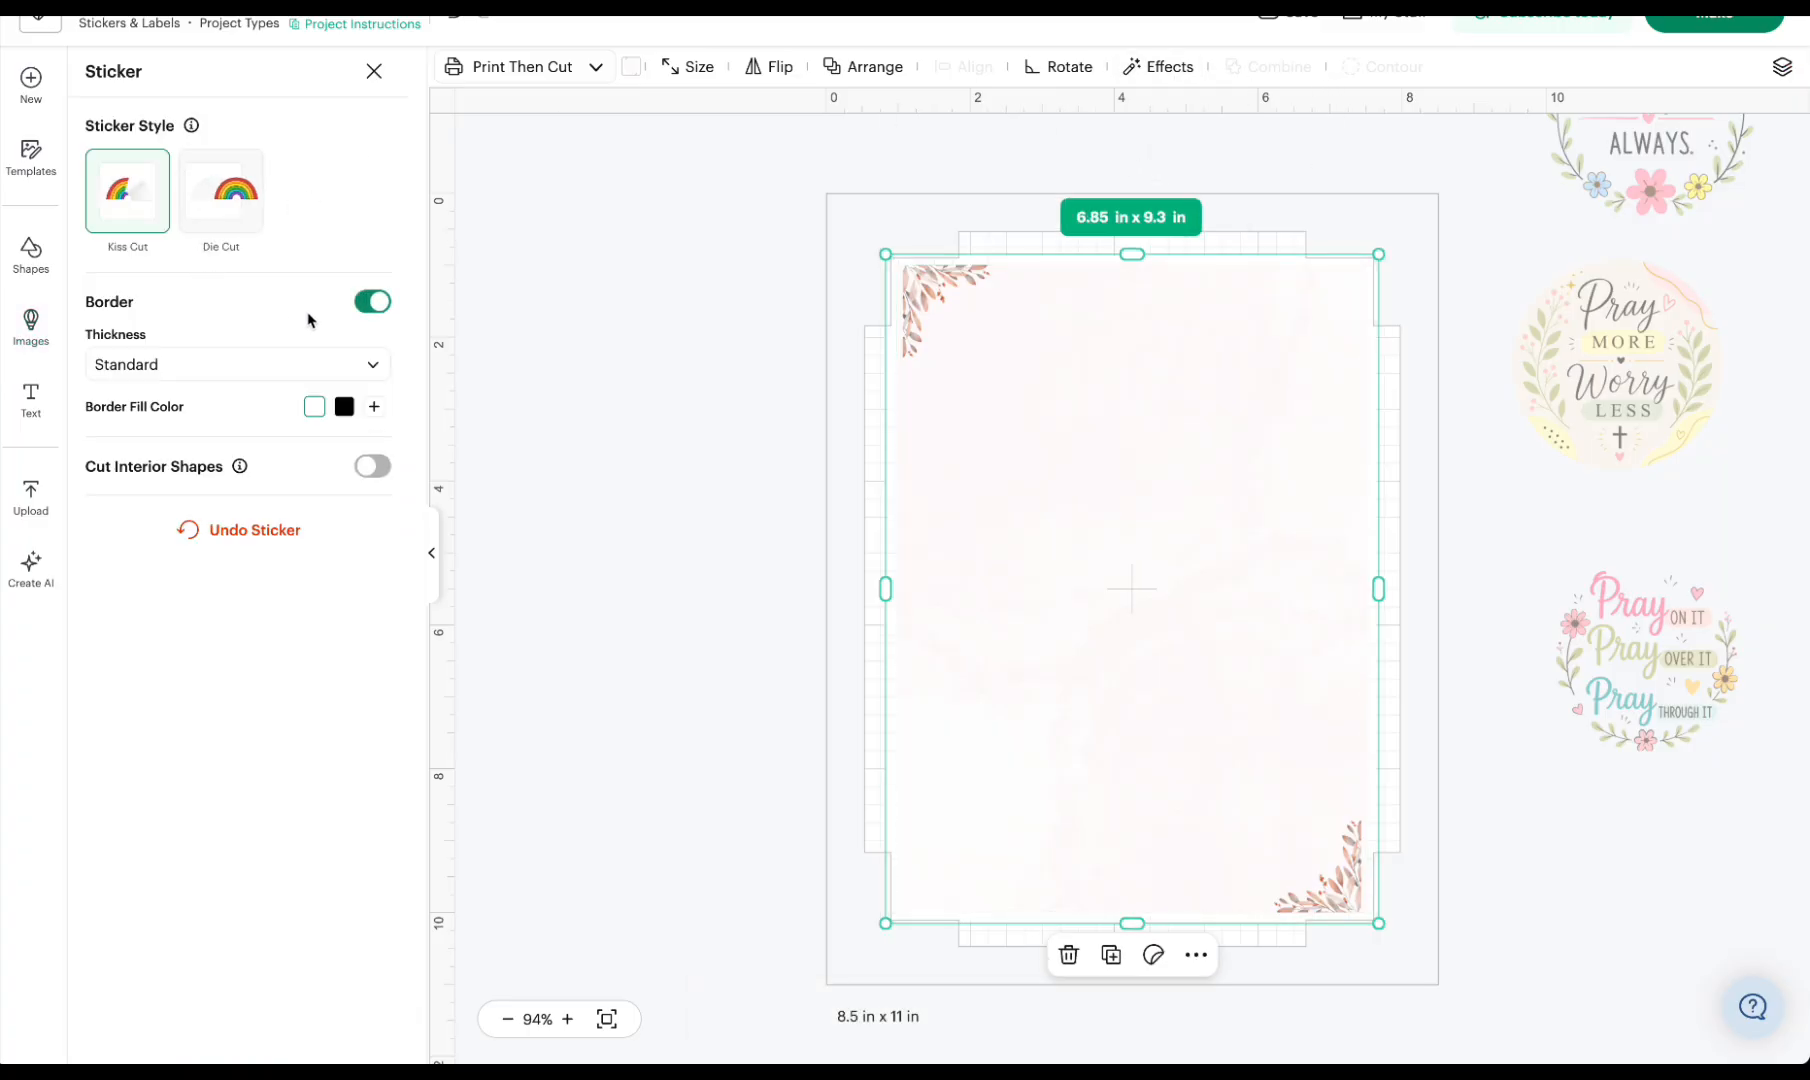
pyautogui.click(380, 306)
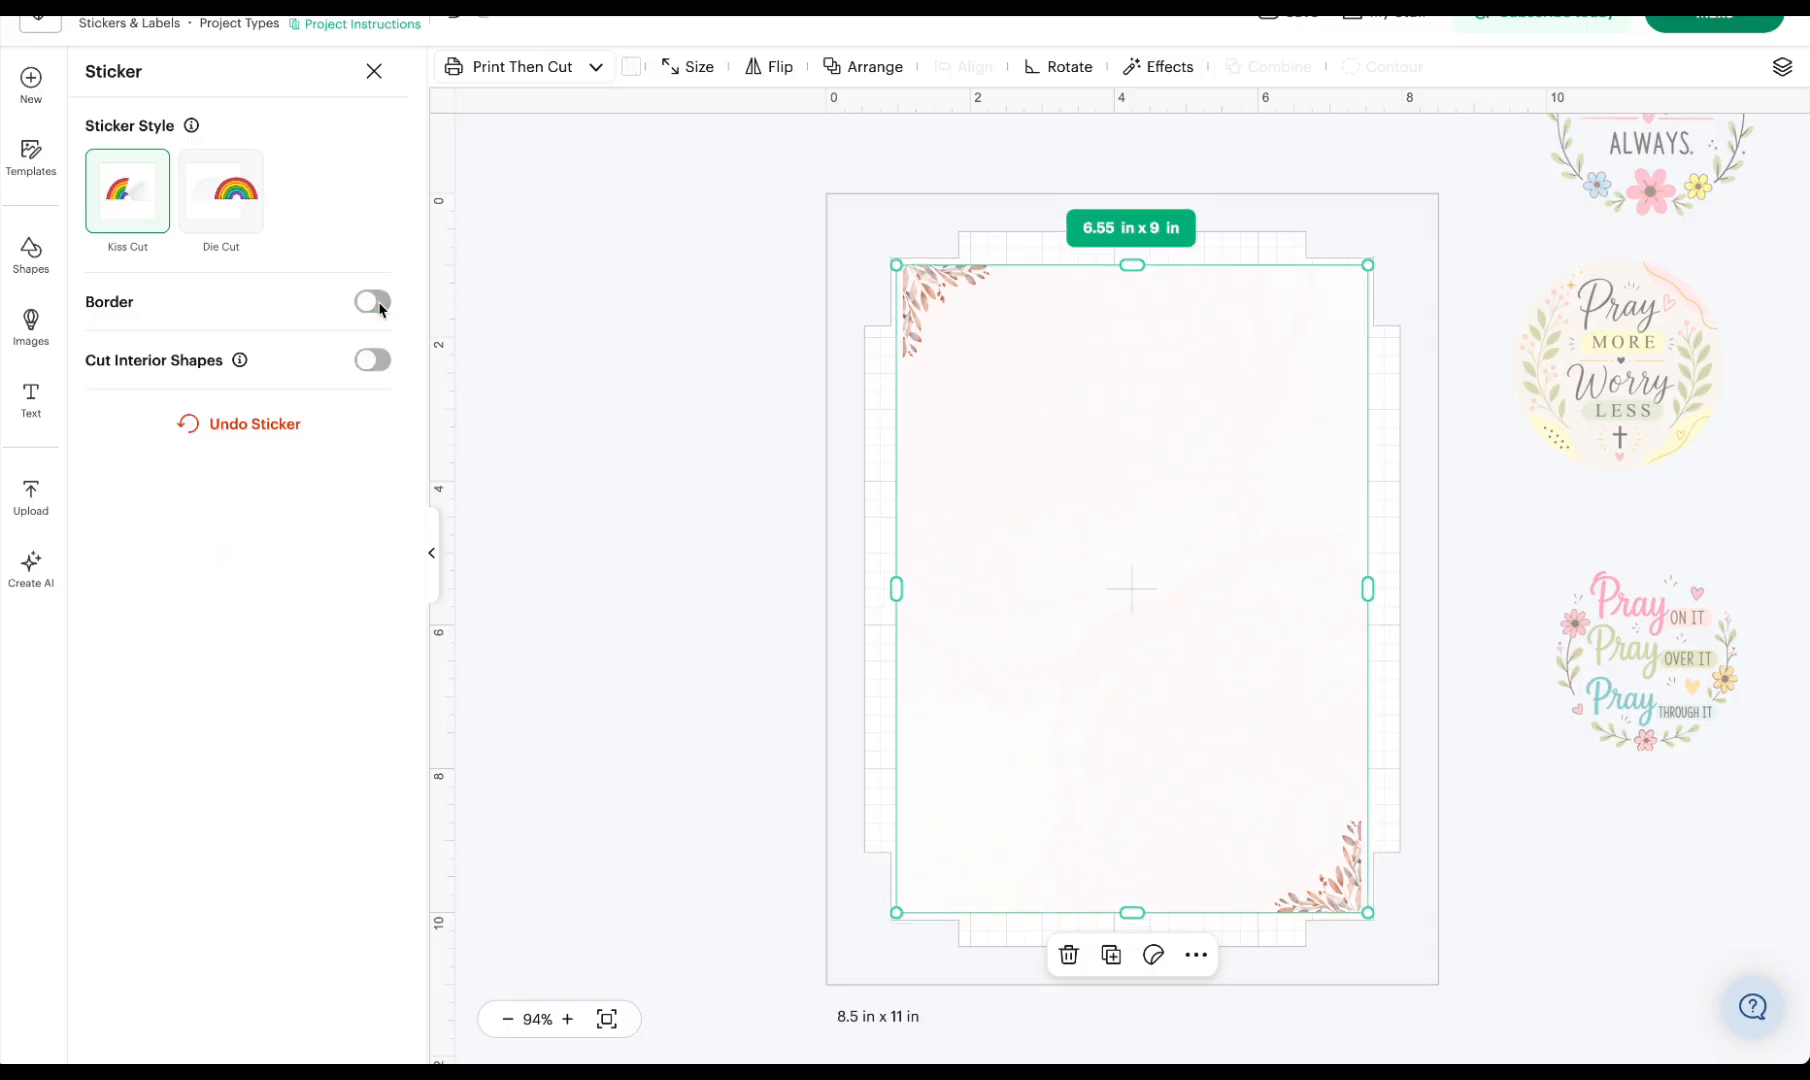
pyautogui.click(240, 215)
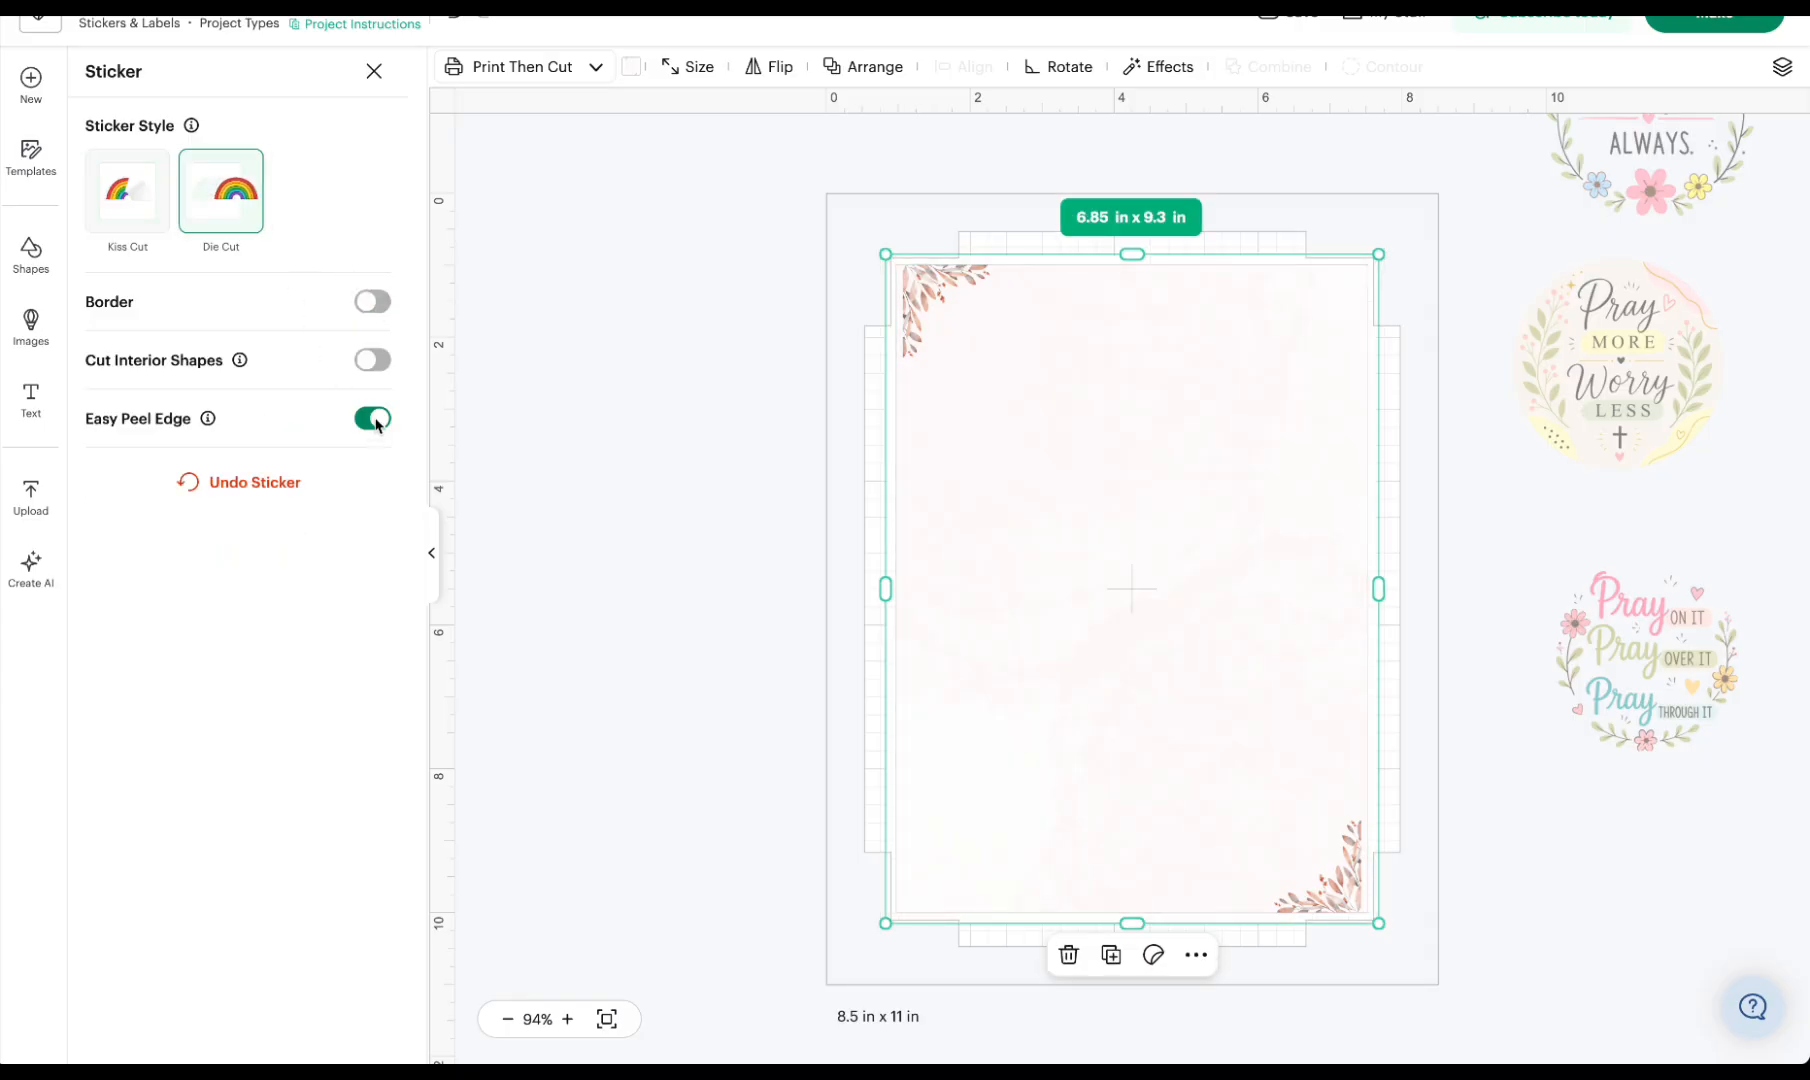
# - Move the grouped "Pray MORE Worry LESS" design onto the upper part of the background sheet
pyautogui.click(1541, 320)
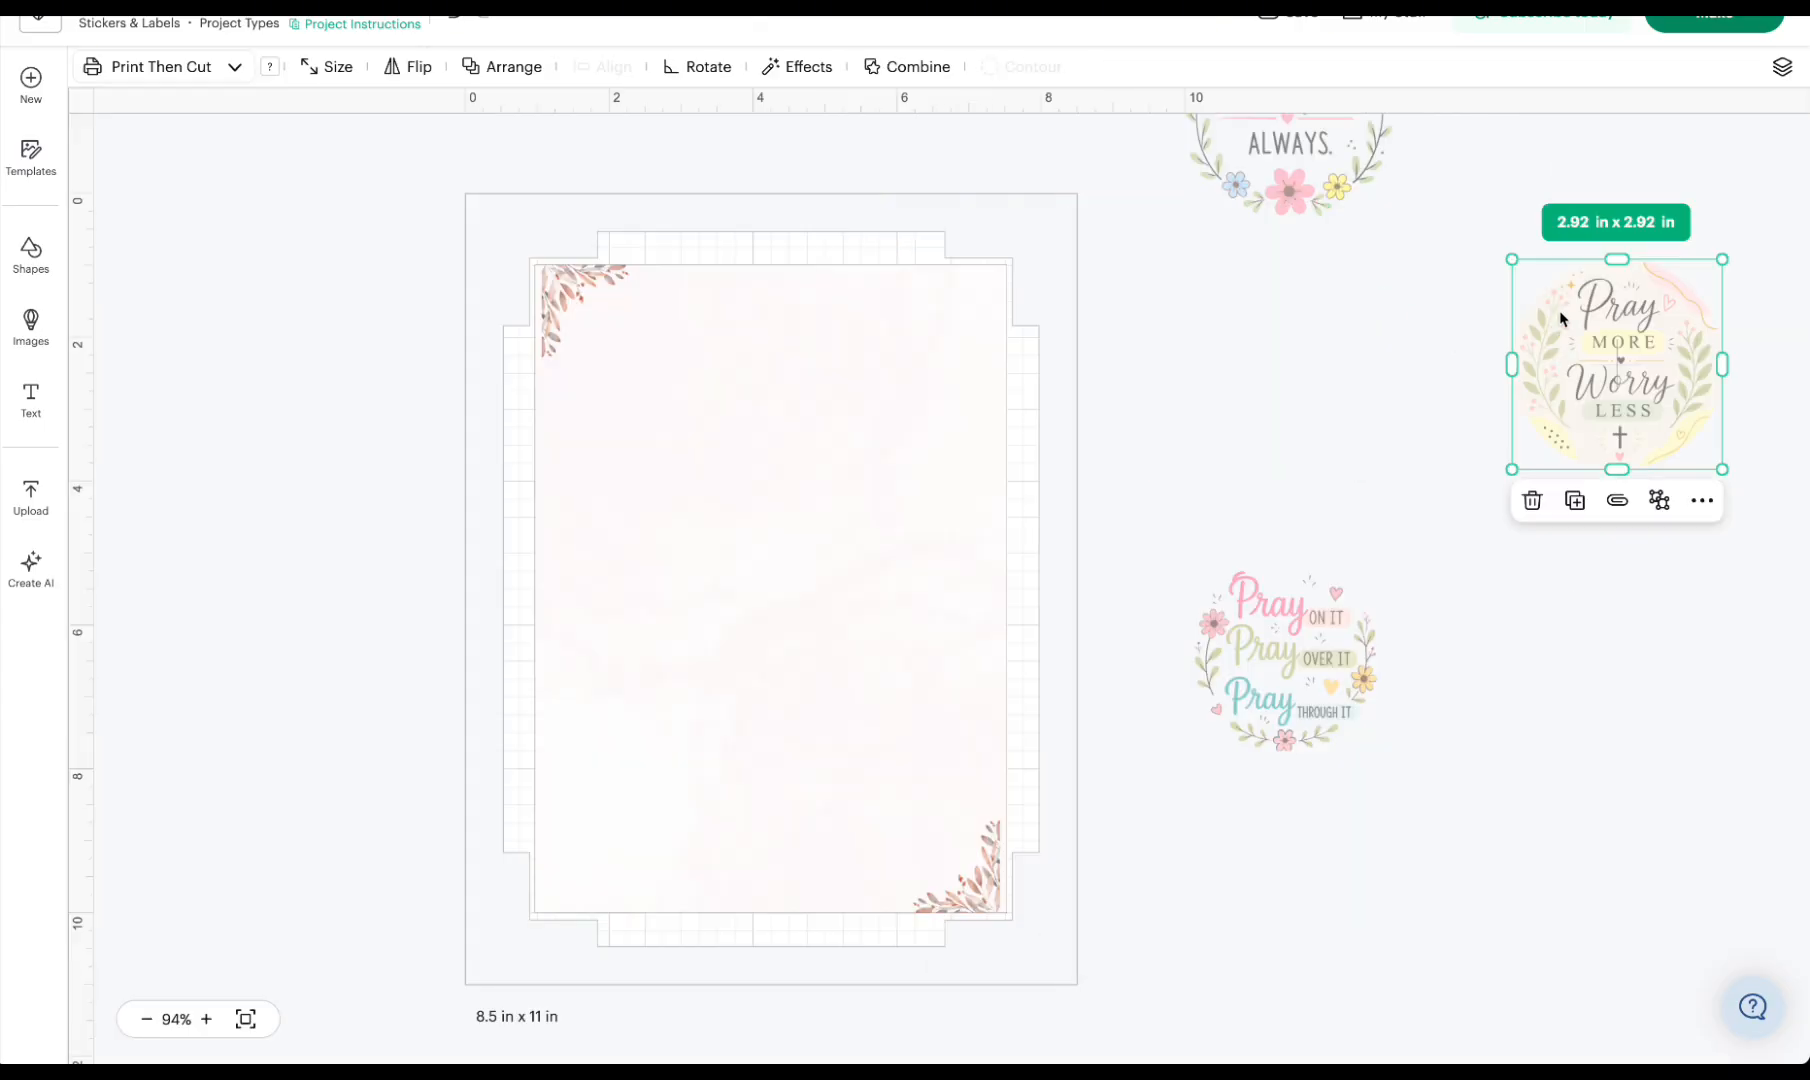
pyautogui.moveTo(1560, 318); pyautogui.dragTo(634, 391)
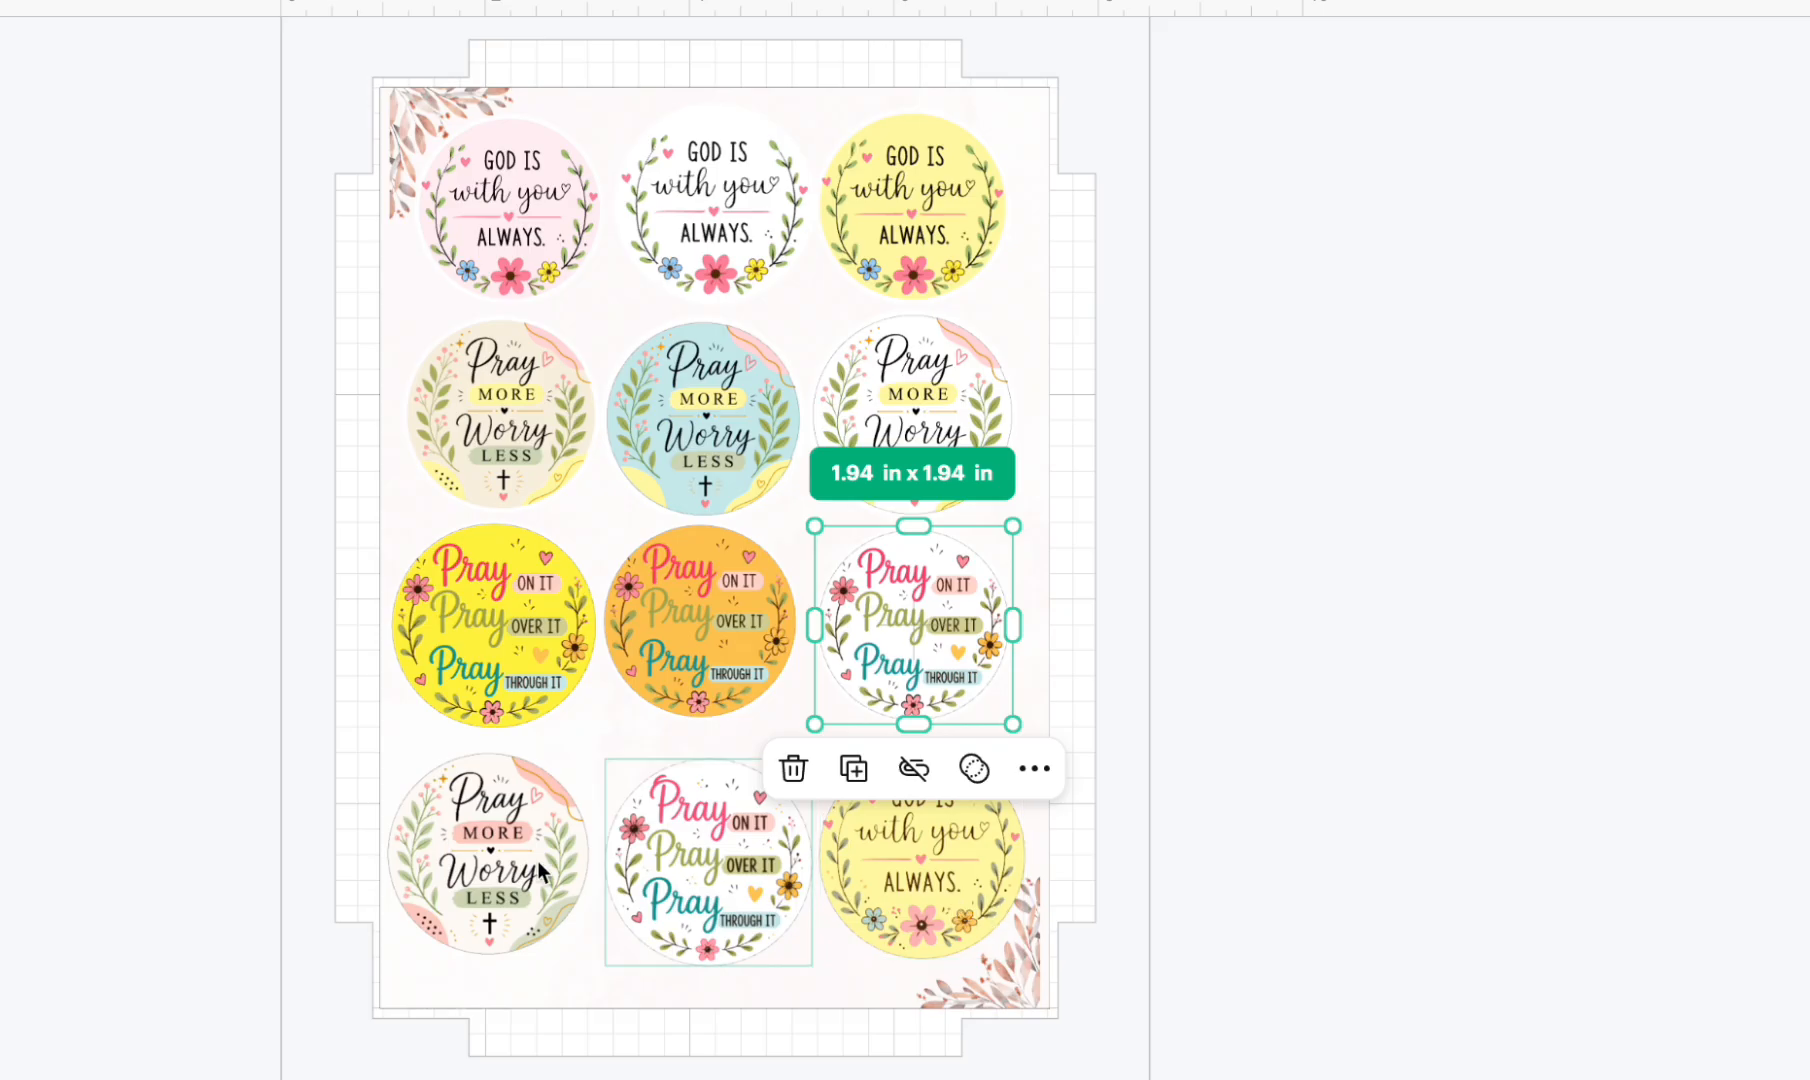
# - Compare the white layered and single-layer "Pray ON IT" stickers, then the single-layer "Pray MORE Worry LESS" sticker, on the finished sheet
pyautogui.click(666, 846)
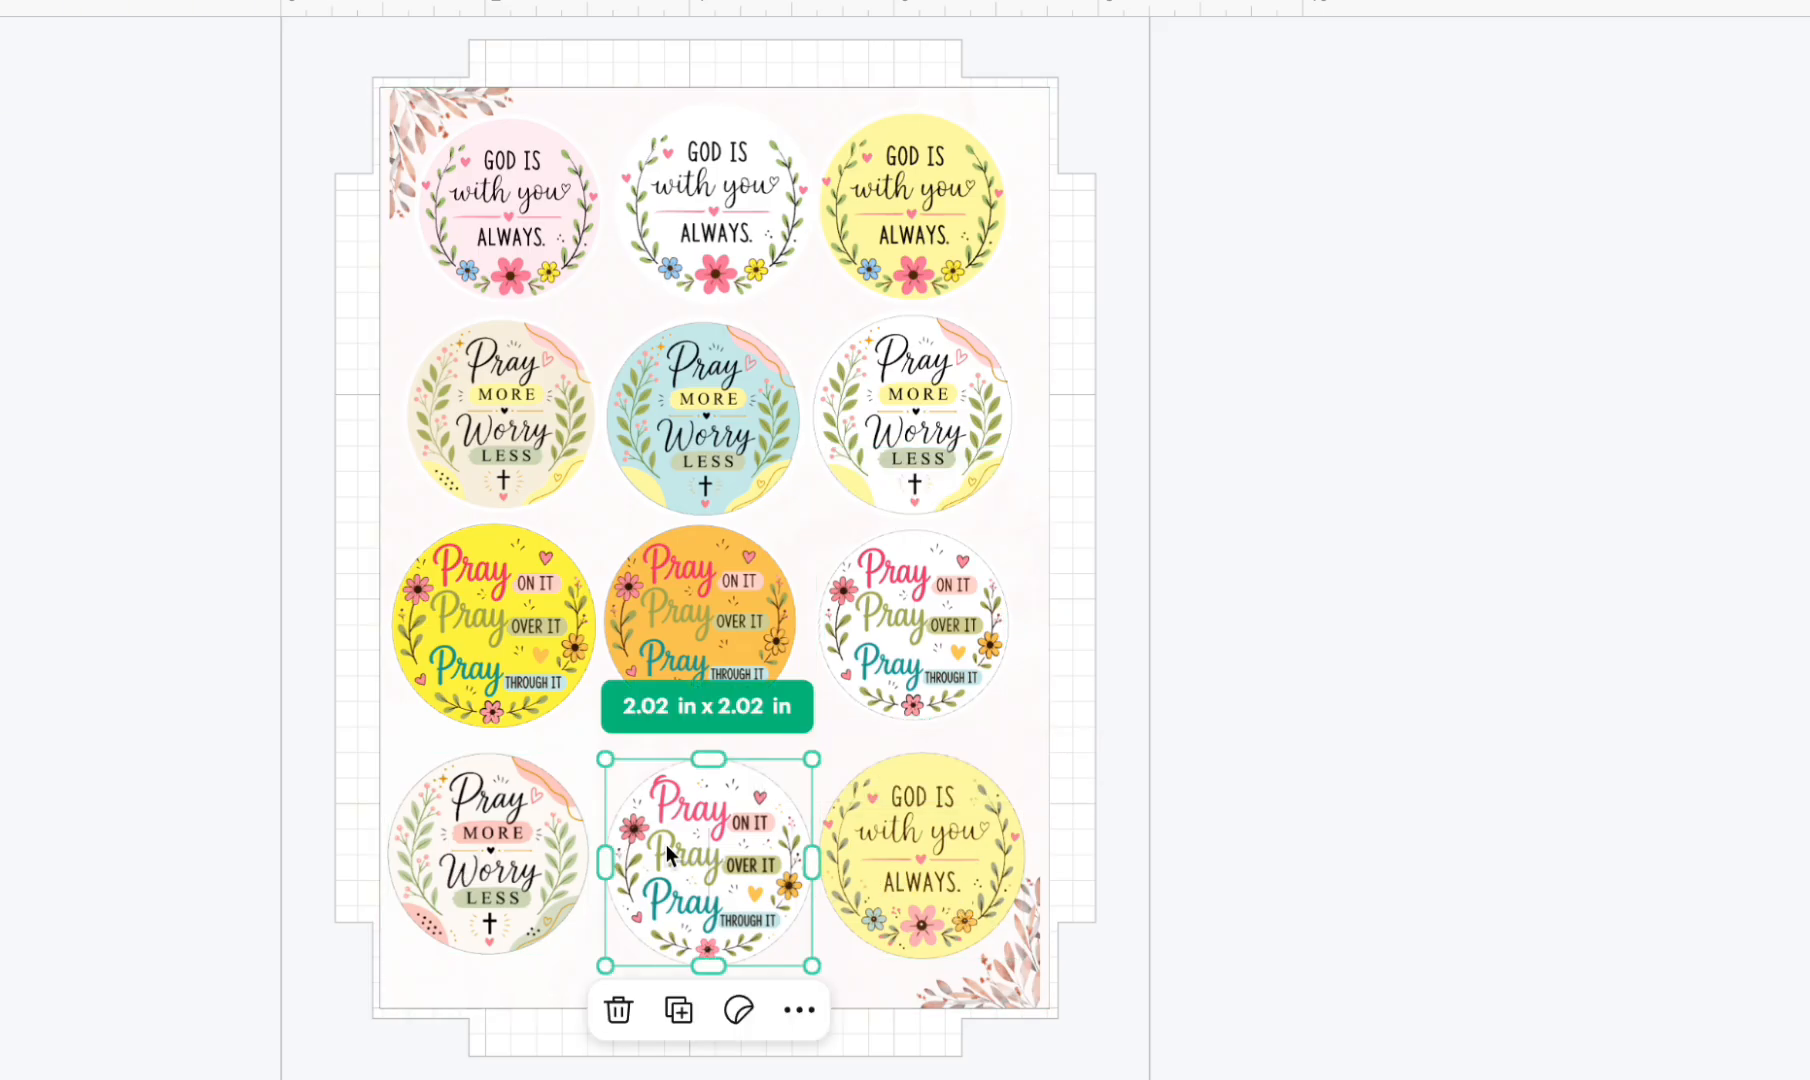
pyautogui.click(915, 615)
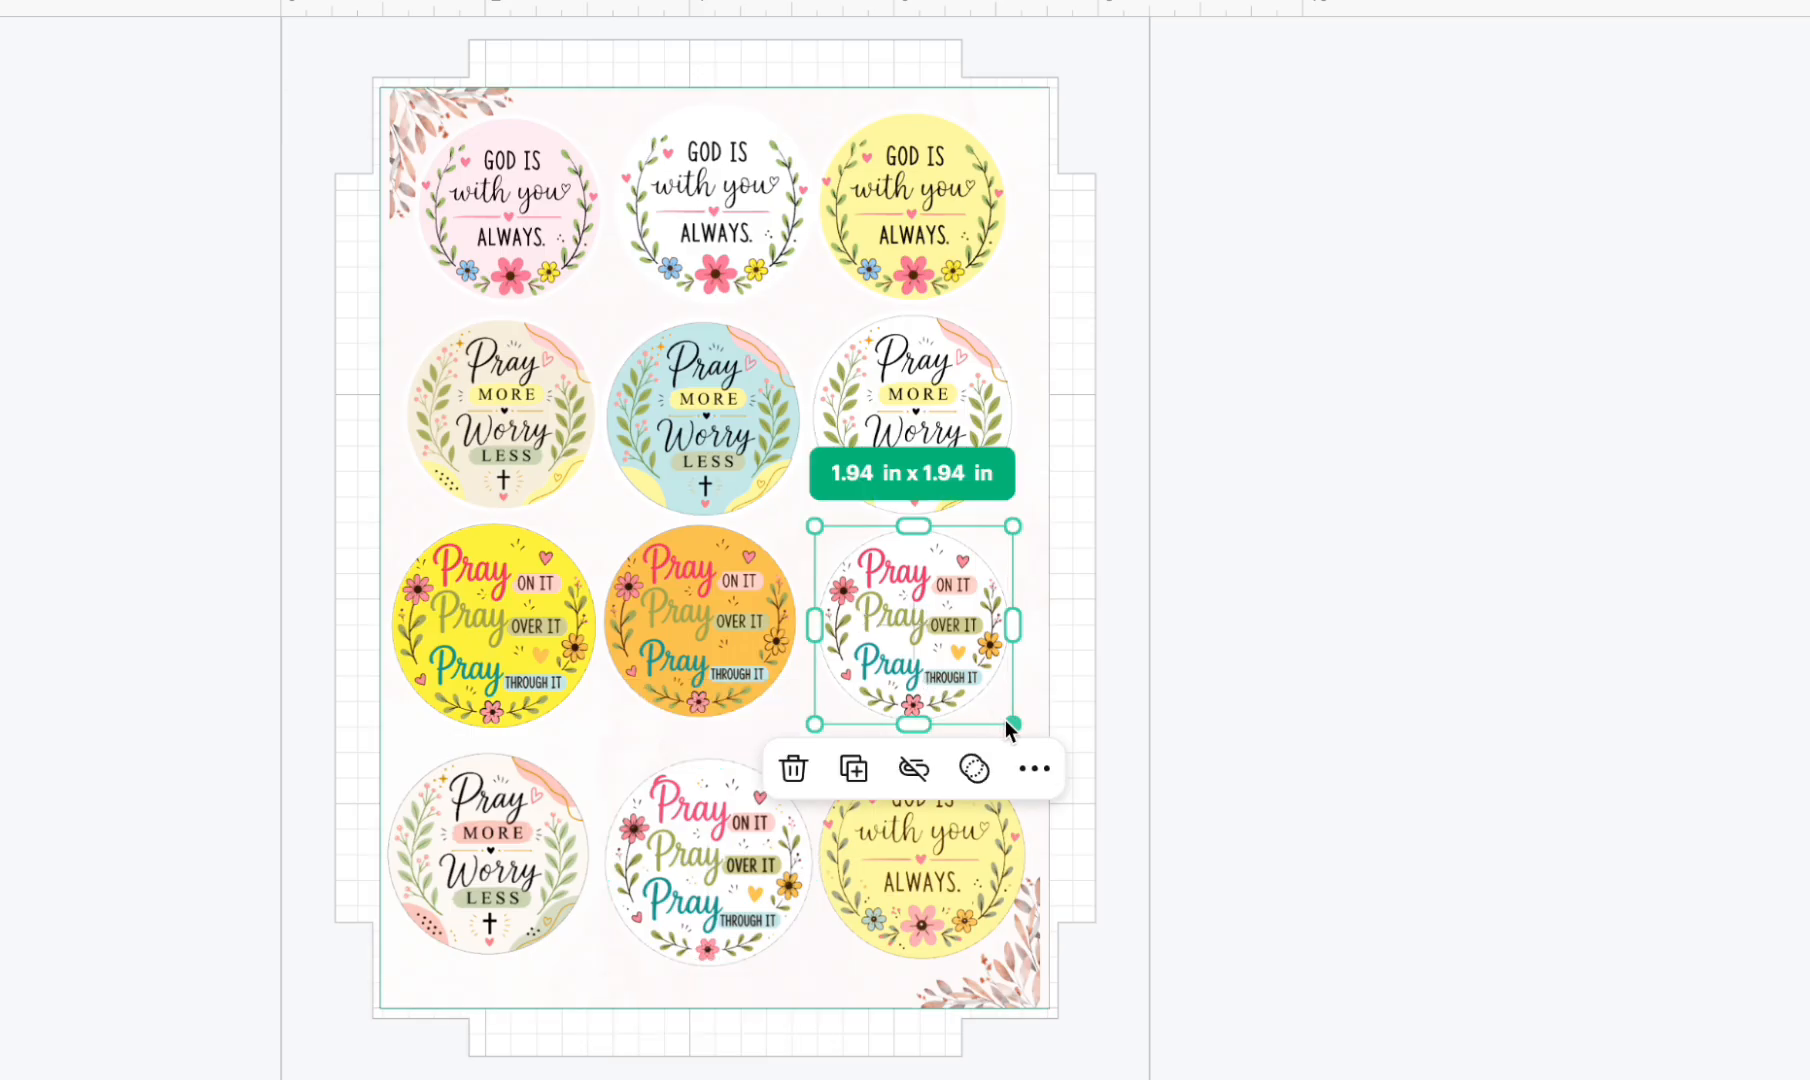
pyautogui.click(502, 878)
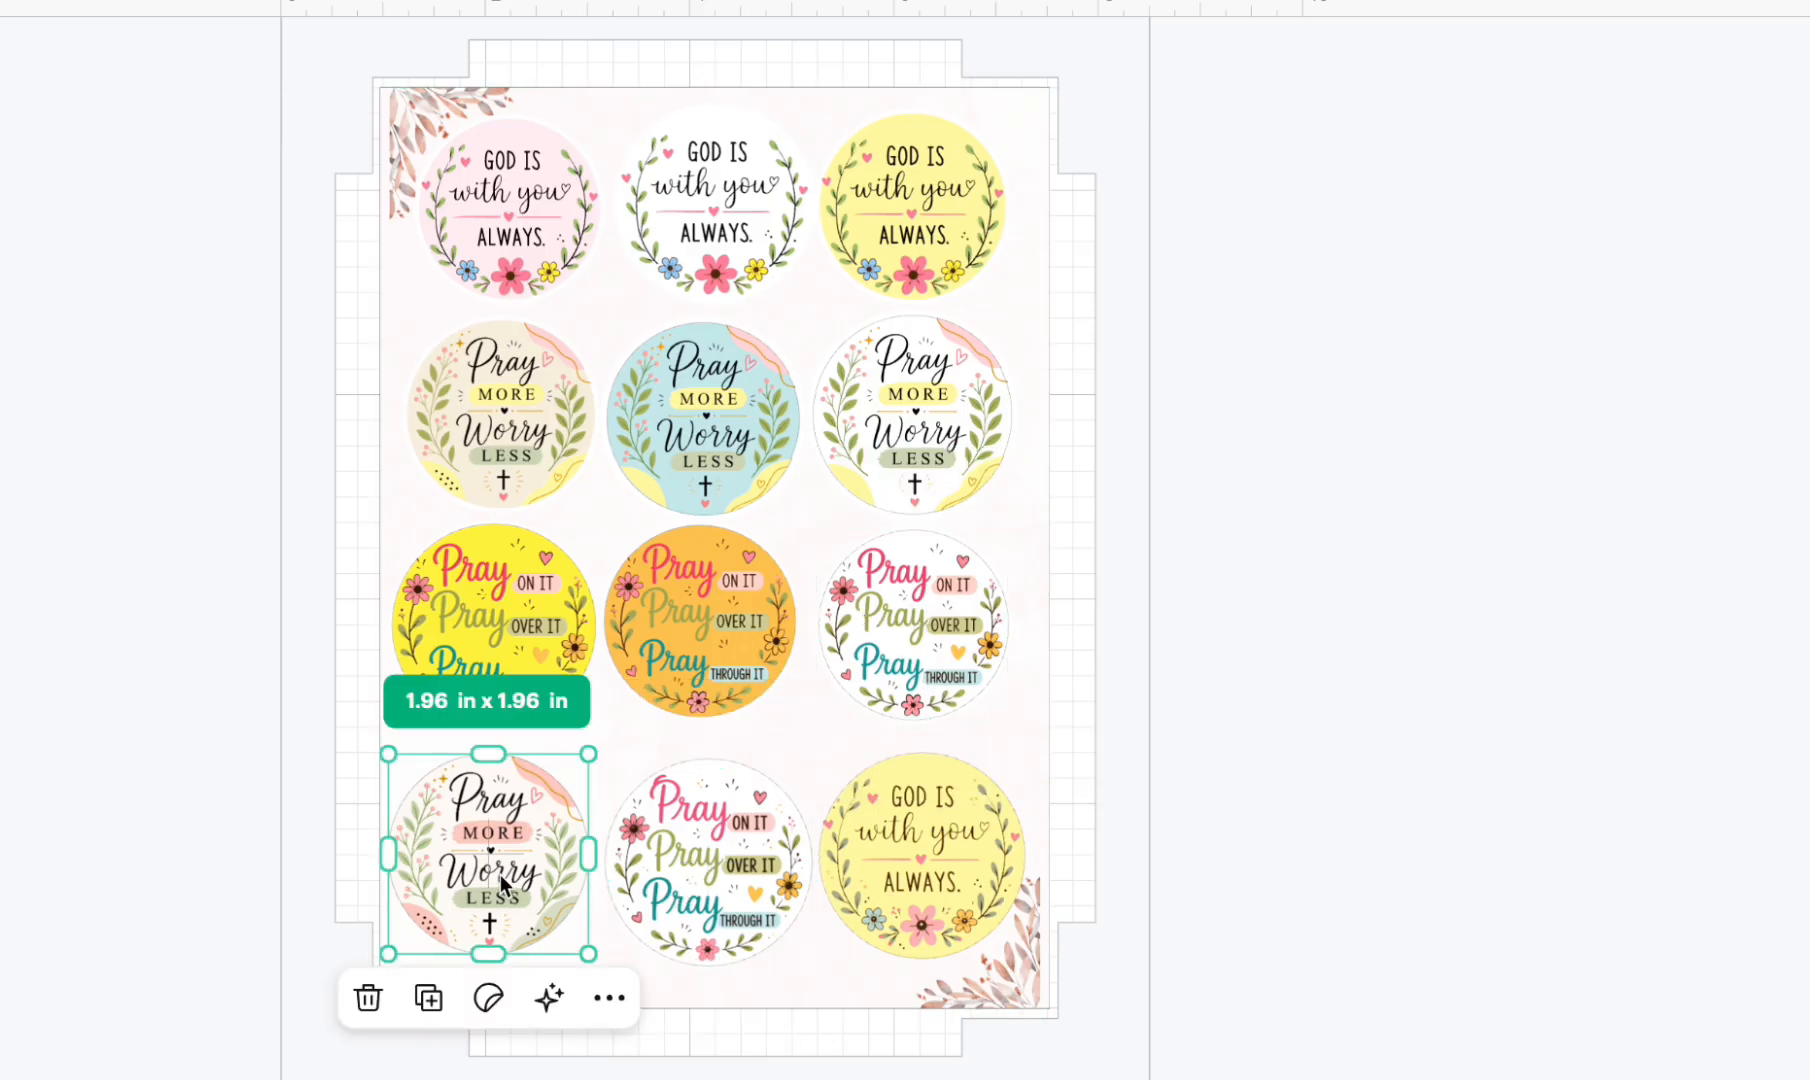